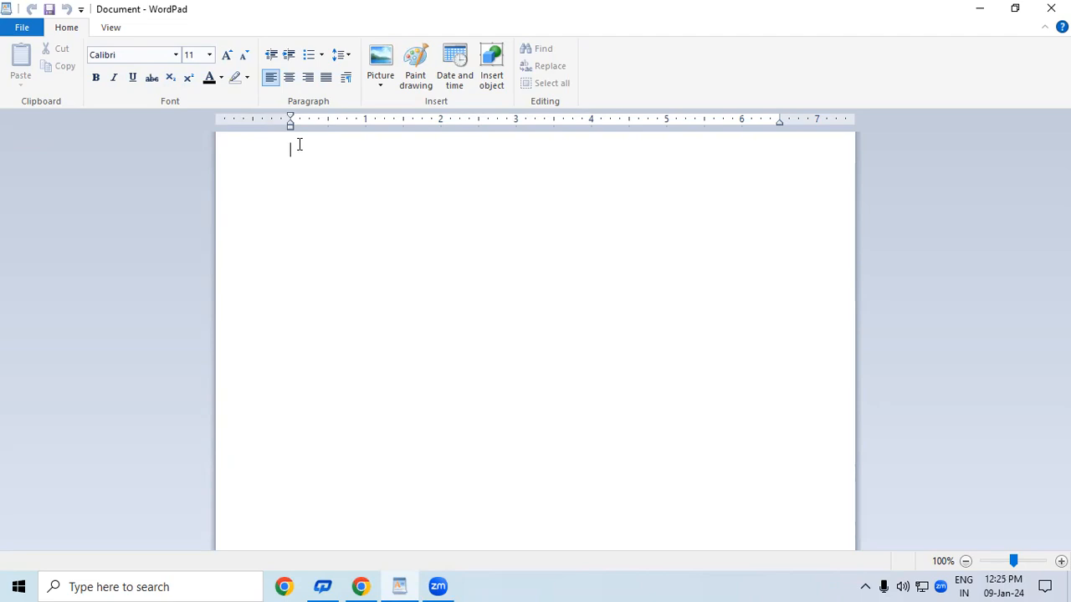
Step: Launch Microsoft Word from the Run dialog to get a blank document
key(super+r)
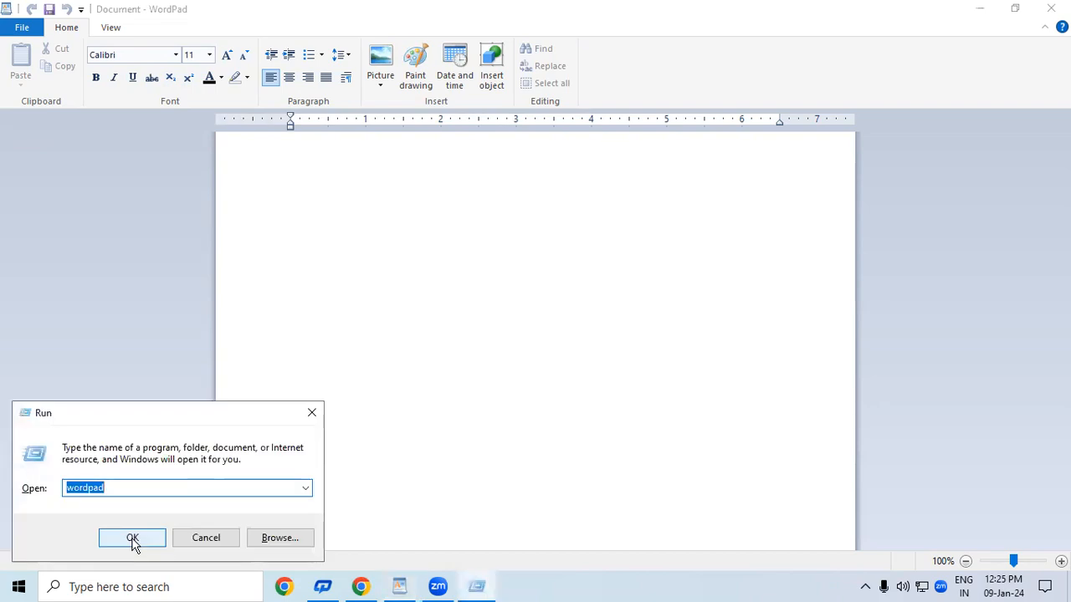
text(win)
key(Down)
click(133, 538)
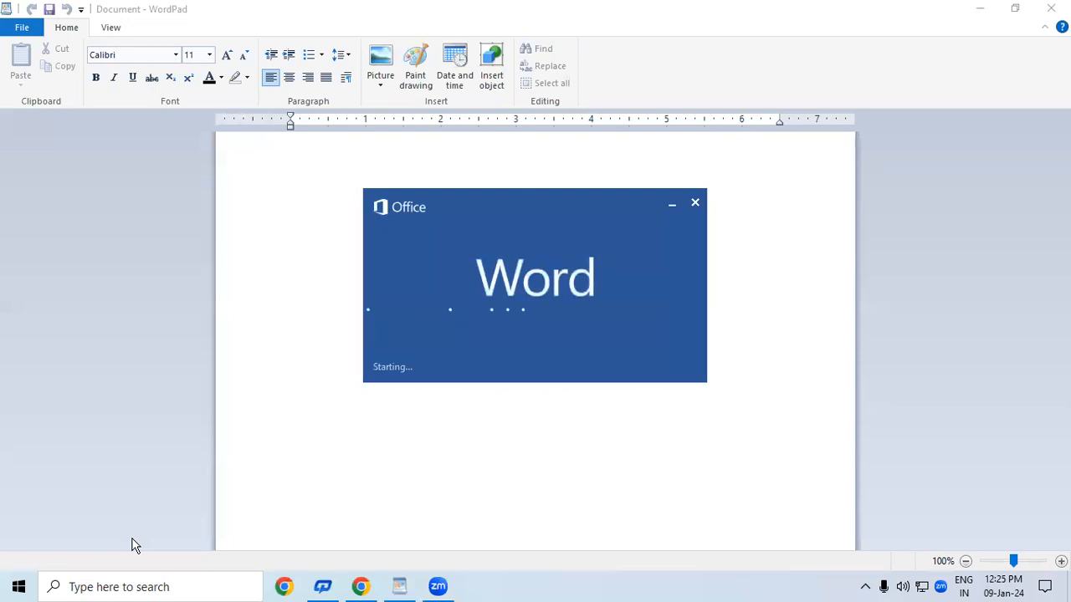
key(Return)
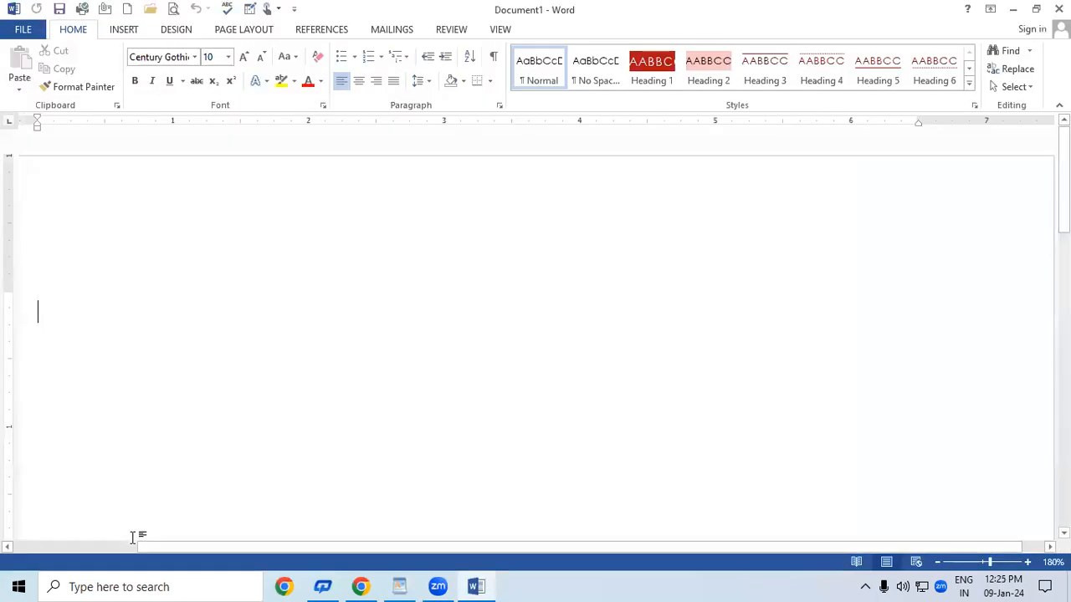
Step: Generate sample paragraphs with =rand() in the blank Word document and copy all of the text into the WordPad document
click(261, 351)
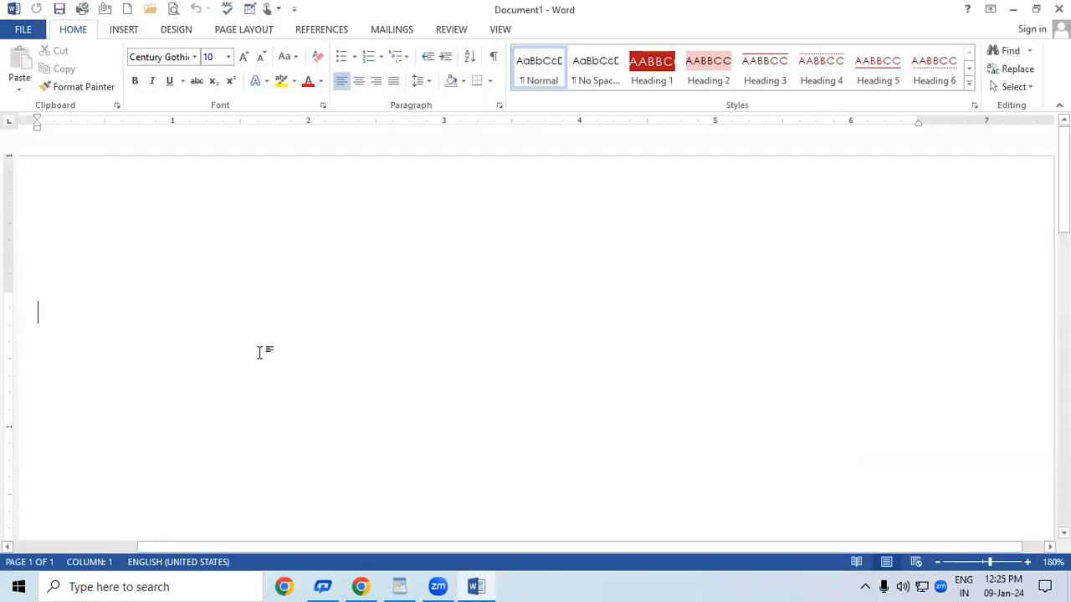
text(=)
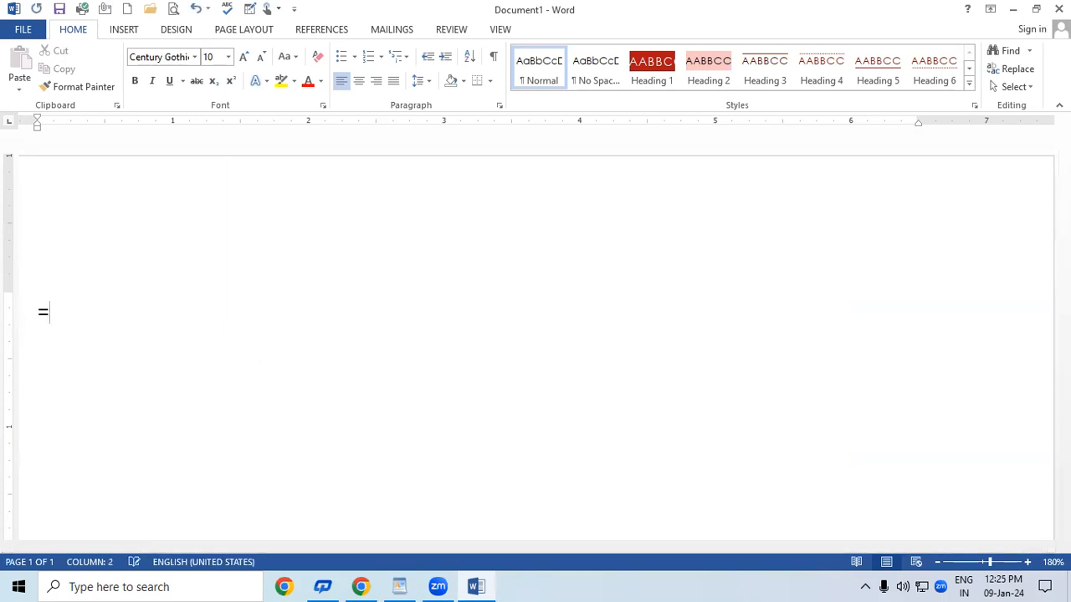
text(rand())
key(Return)
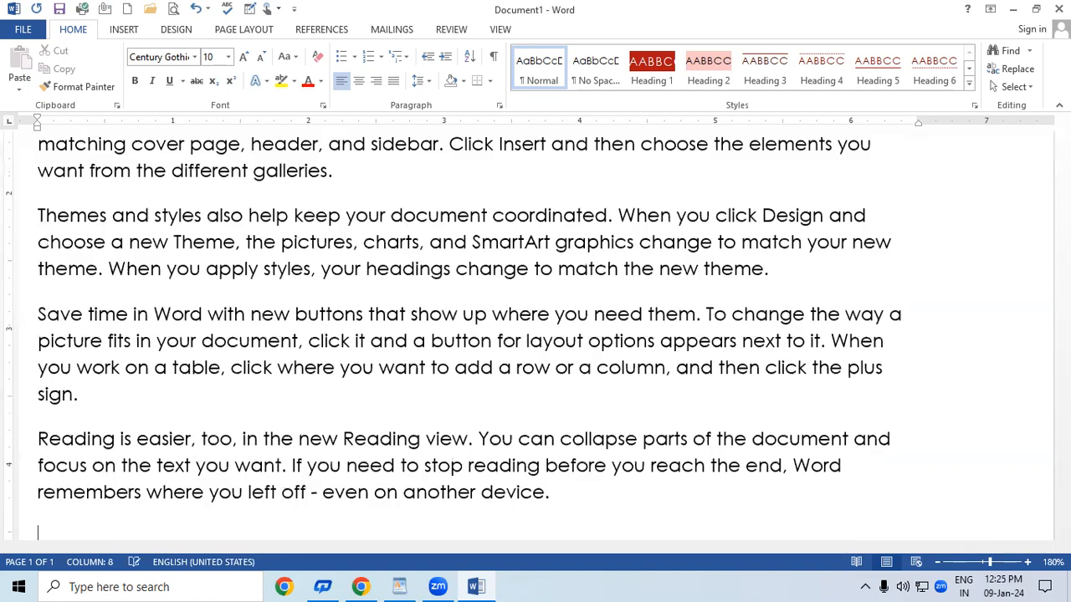
scroll(274, 414, up, 8)
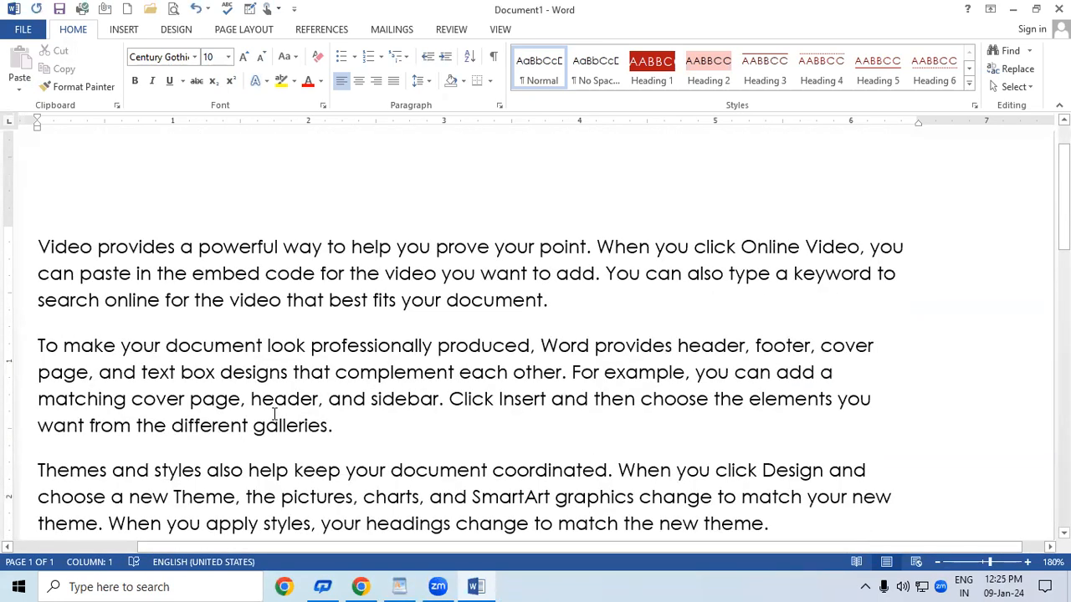
key(ctrl+a)
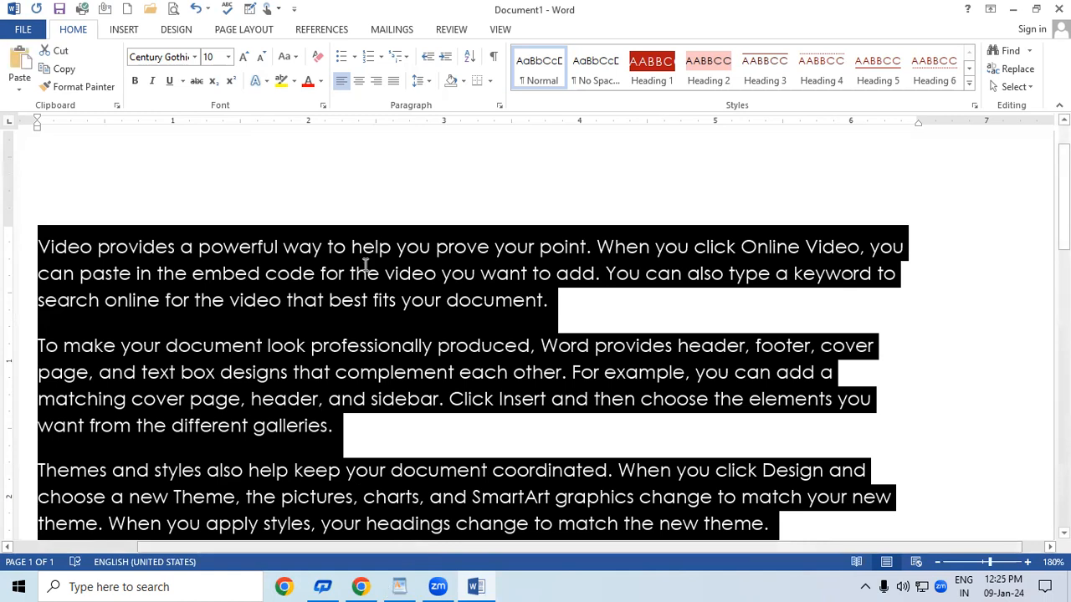
key(alt+Tab)
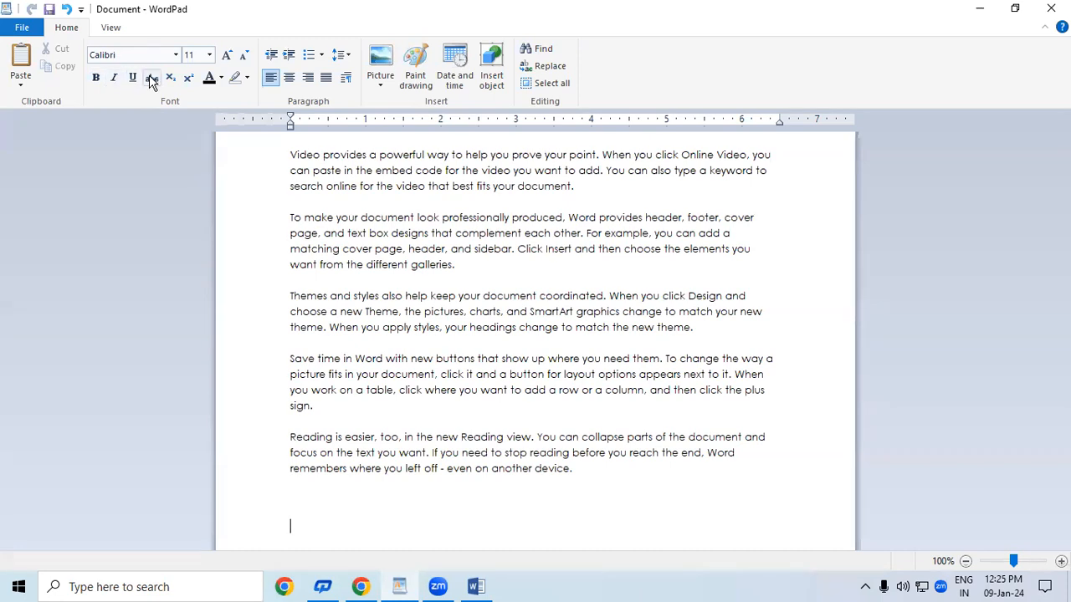
Step: Make the first paragraph, starting with "Video provides", bold
drag(282, 159, 501, 191)
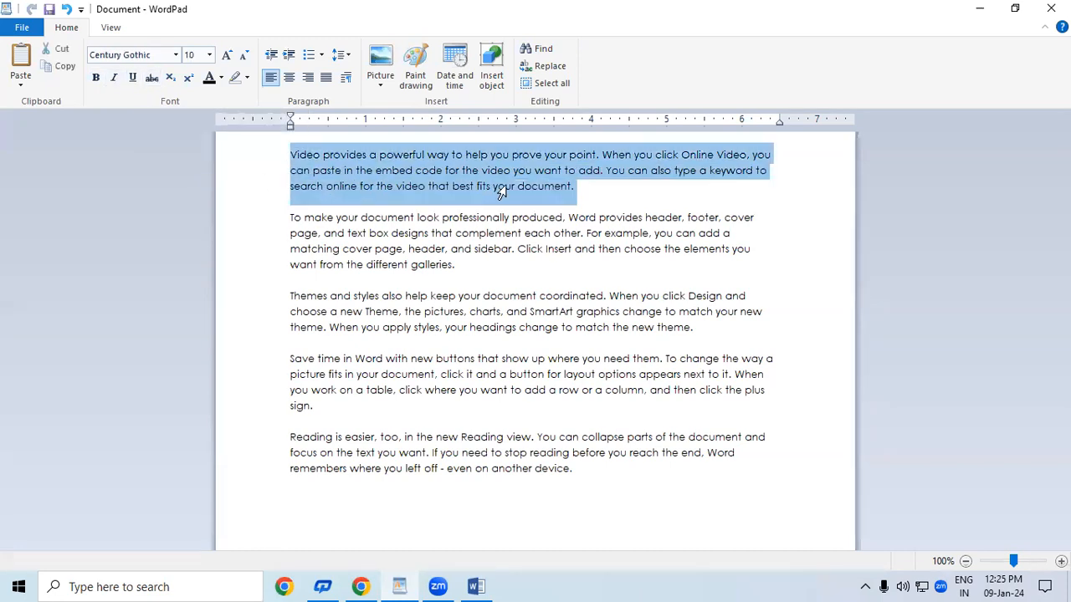
click(96, 80)
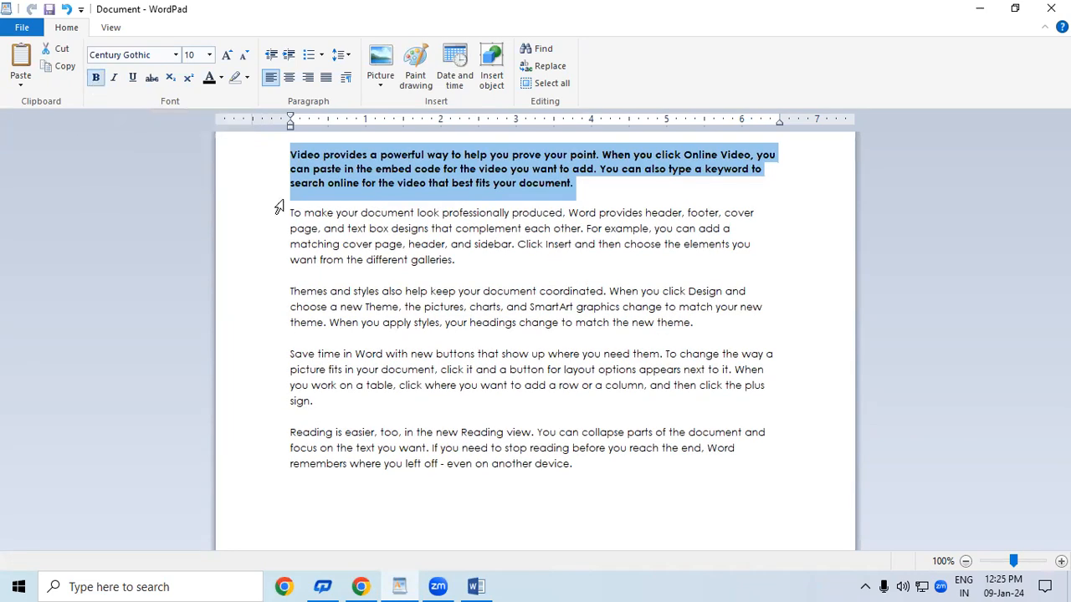
click(573, 307)
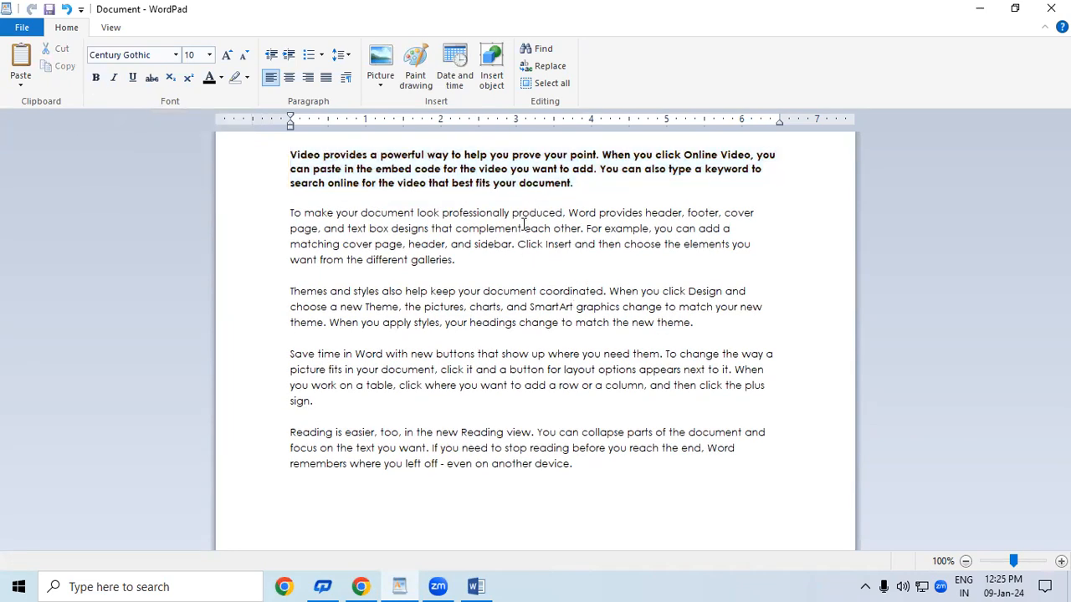
Step: Italicize the second paragraph, starting with "To make your document look professionally produced"
drag(282, 217, 465, 286)
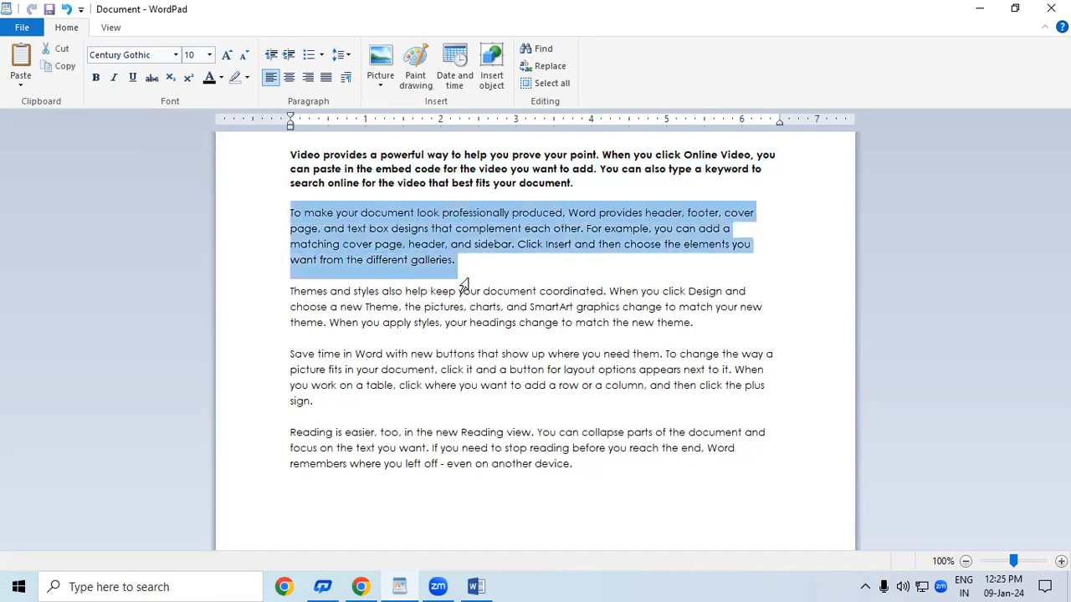
click(113, 76)
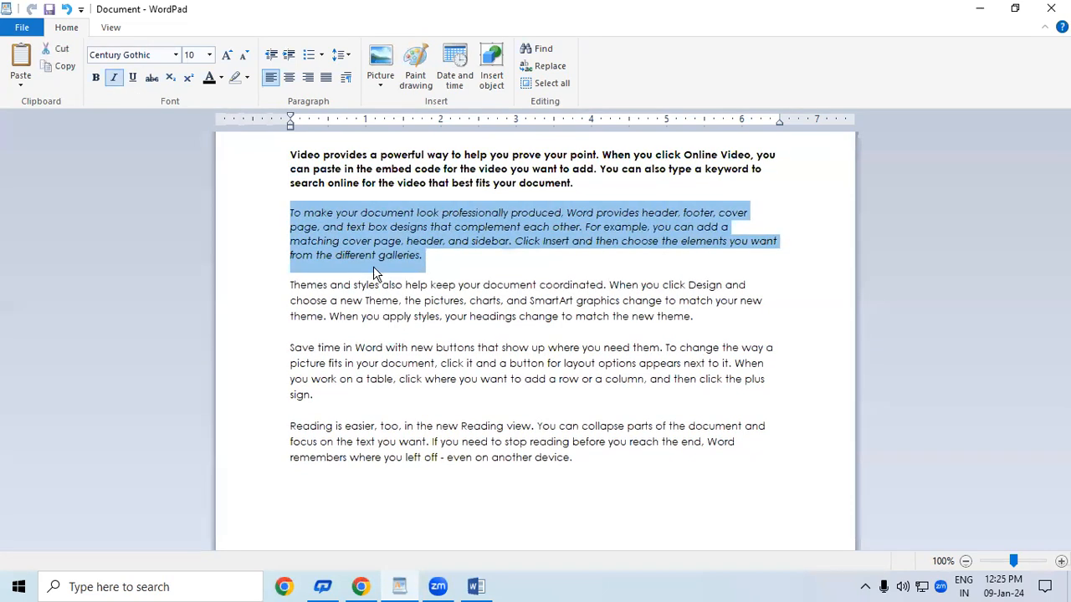
click(514, 266)
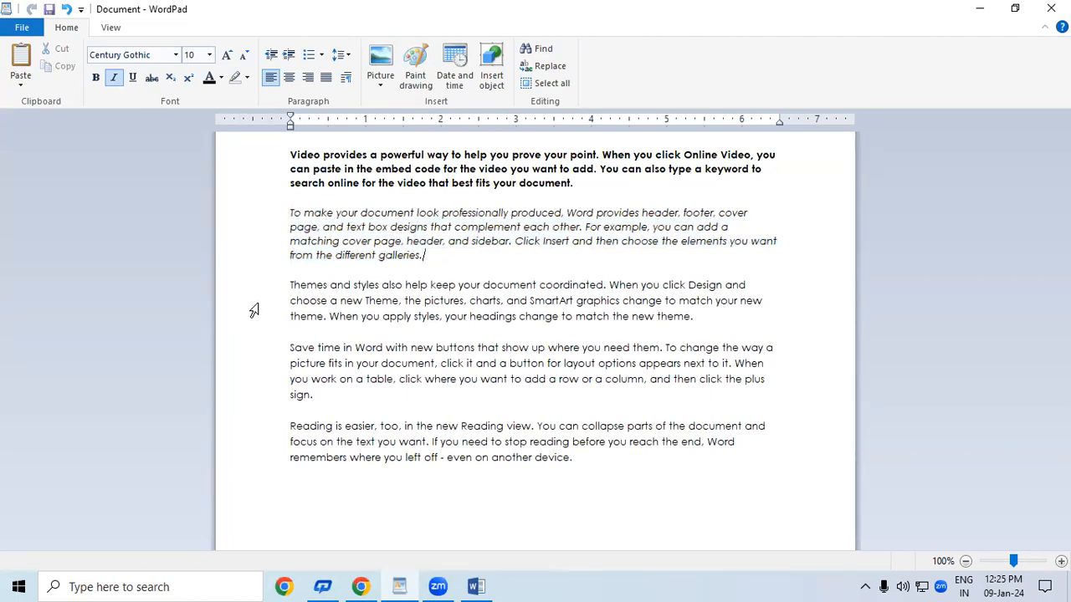
Step: Underline the third paragraph, starting with "Themes and styles"
click(276, 289)
drag(334, 308, 733, 313)
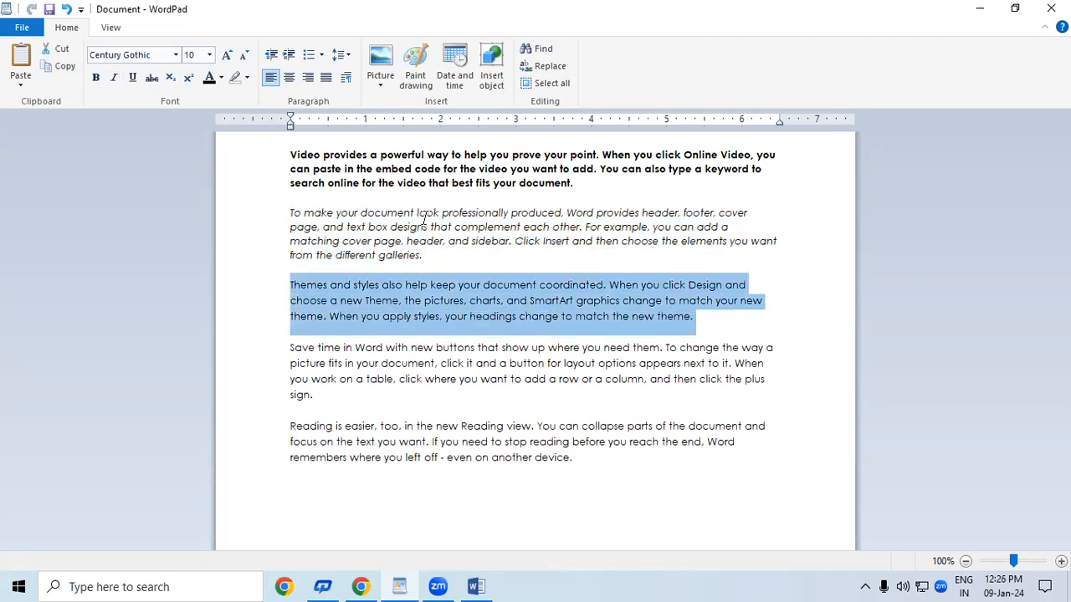
click(132, 77)
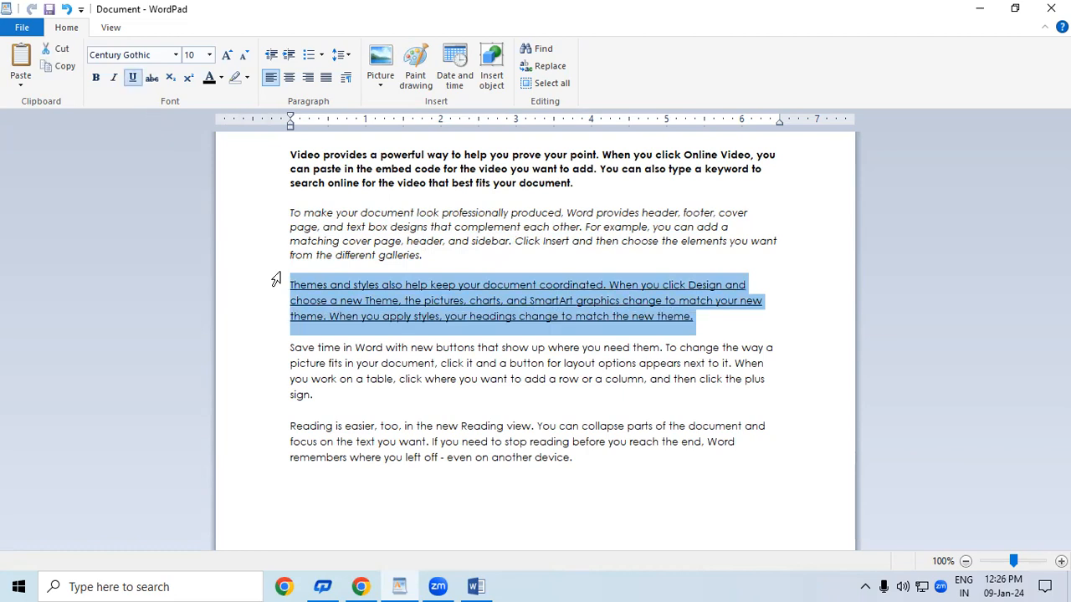
click(460, 403)
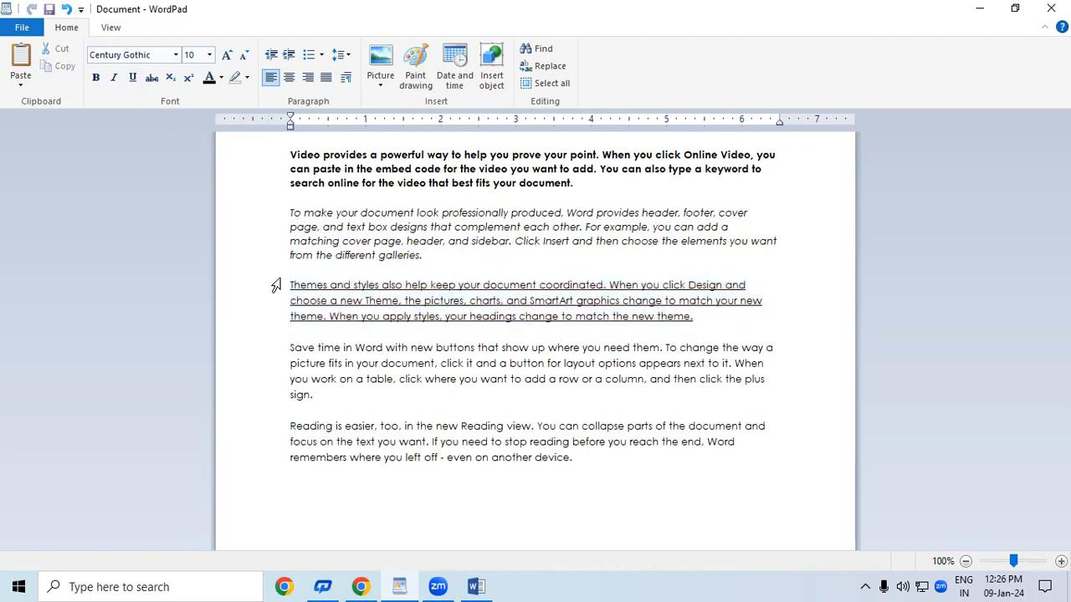
Step: Zoom the document to 110% and apply strikethrough to the fourth paragraph, starting with "Save time in Word"
click(1061, 561)
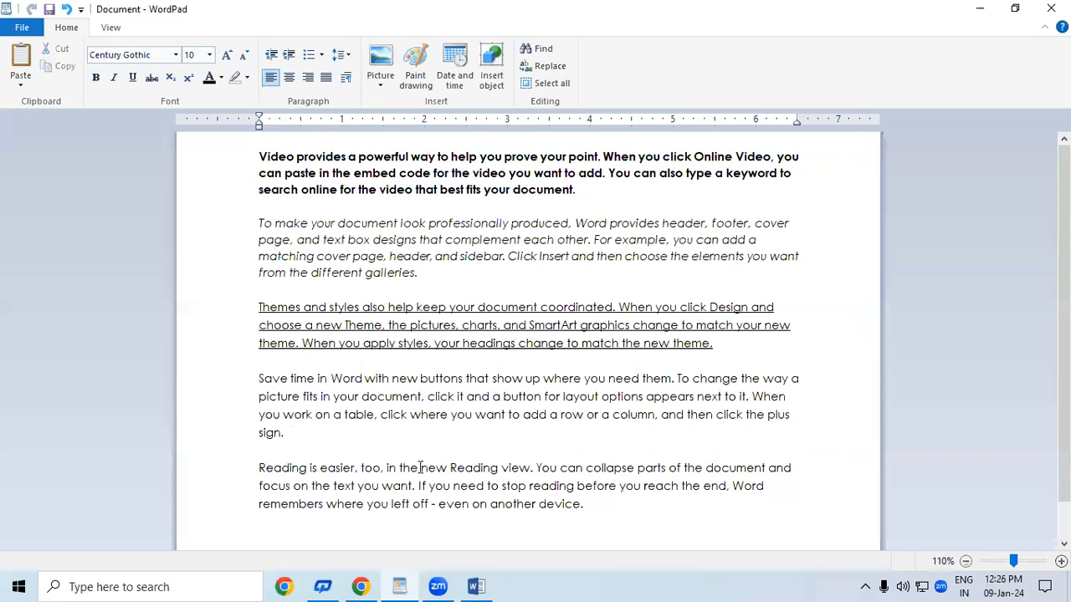
scroll(420, 467, down, 1)
drag(251, 344, 286, 406)
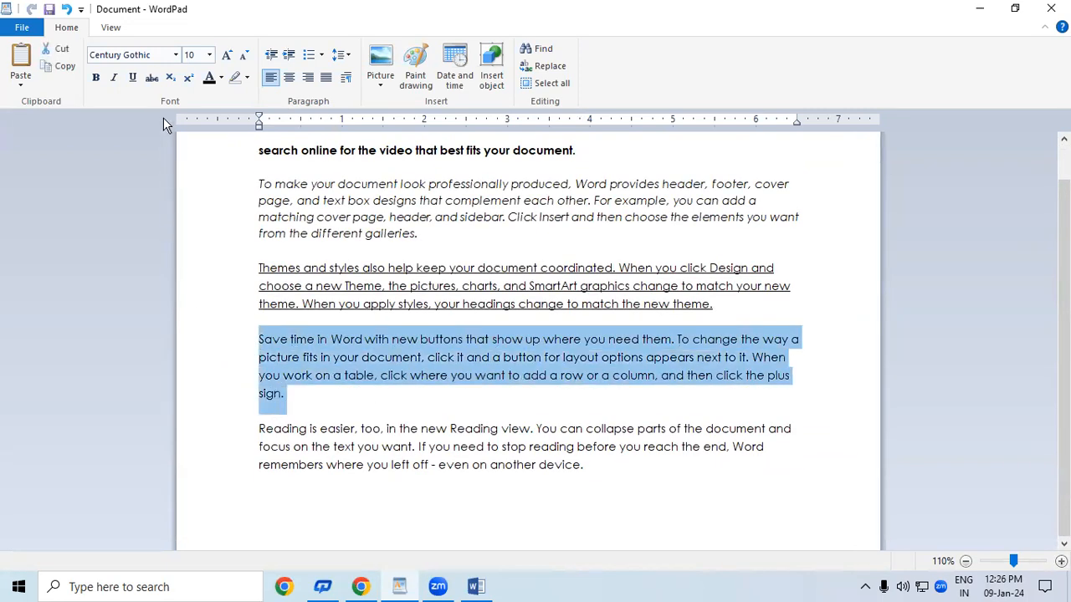
click(151, 78)
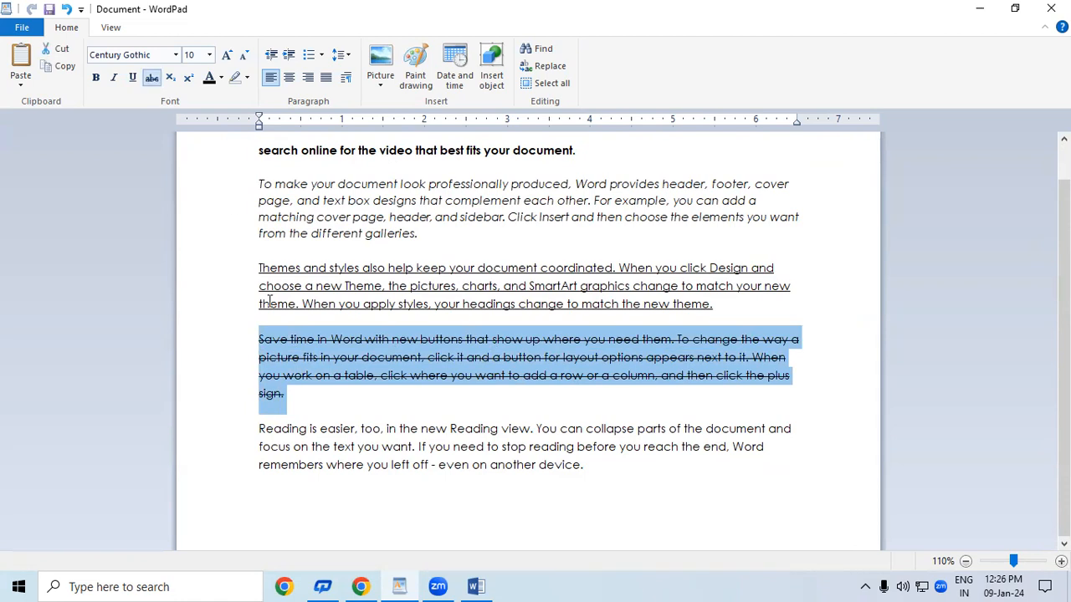
click(298, 410)
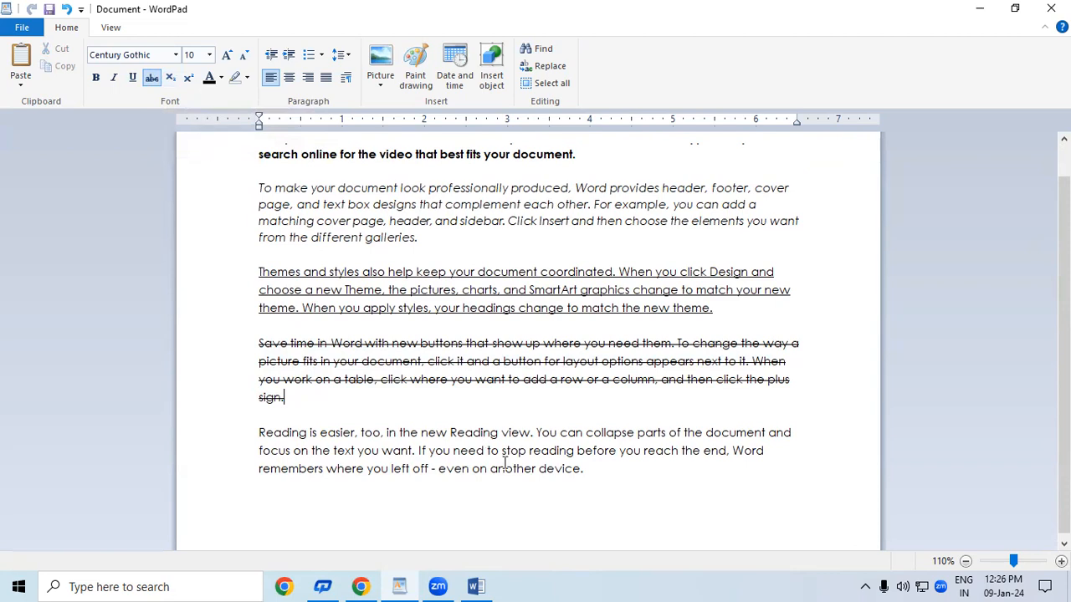
Step: Add blank lines below the last paragraph and set the font size to 36 for new text
click(605, 493)
key(Return)
key(Return)
key(Return)
key(Return)
key(Return)
key(Return)
key(Return)
key(Return)
key(BackSpace)
key(BackSpace)
key(BackSpace)
key(BackSpace)
key(BackSpace)
key(BackSpace)
key(BackSpace)
key(BackSpace)
key(BackSpace)
key(BackSpace)
key(BackSpace)
key(BackSpace)
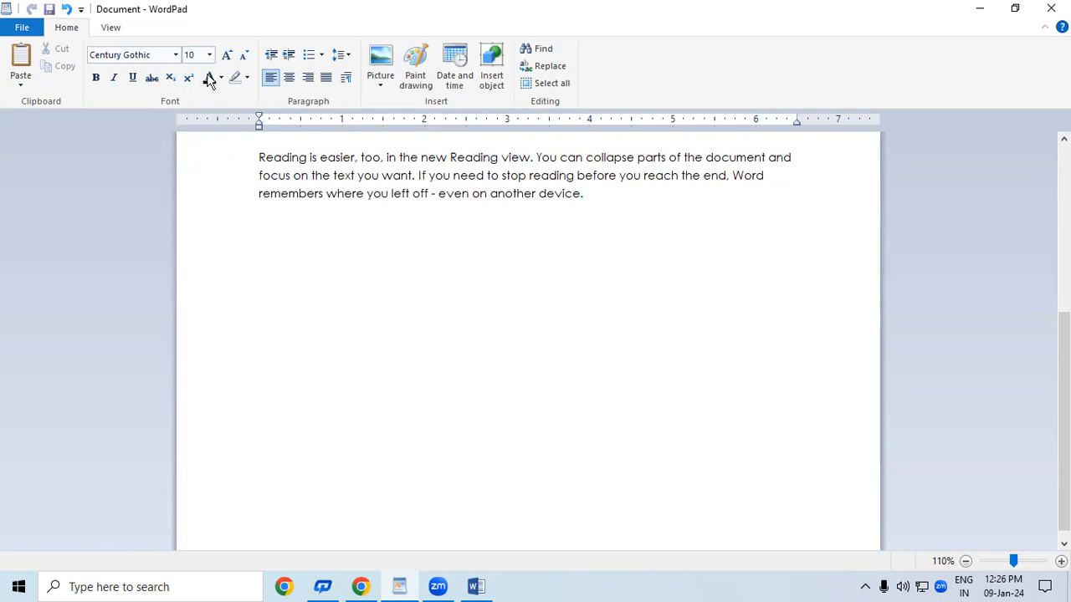
click(209, 56)
click(199, 245)
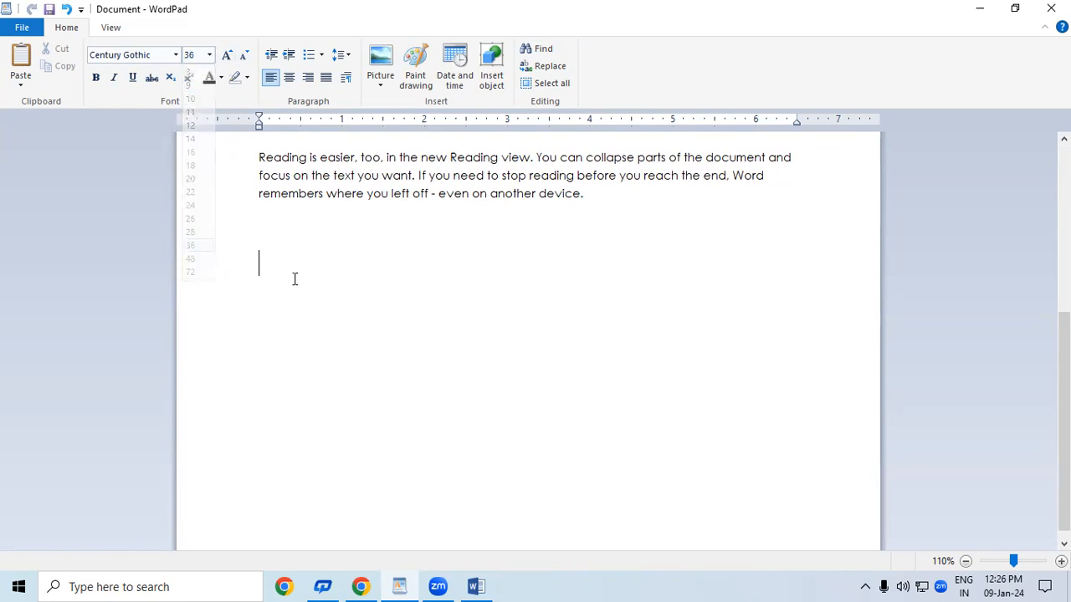
Step: Write the formula h2O below the last paragraph with the 2 as subscript and a capital O in normal text
text(h2o)
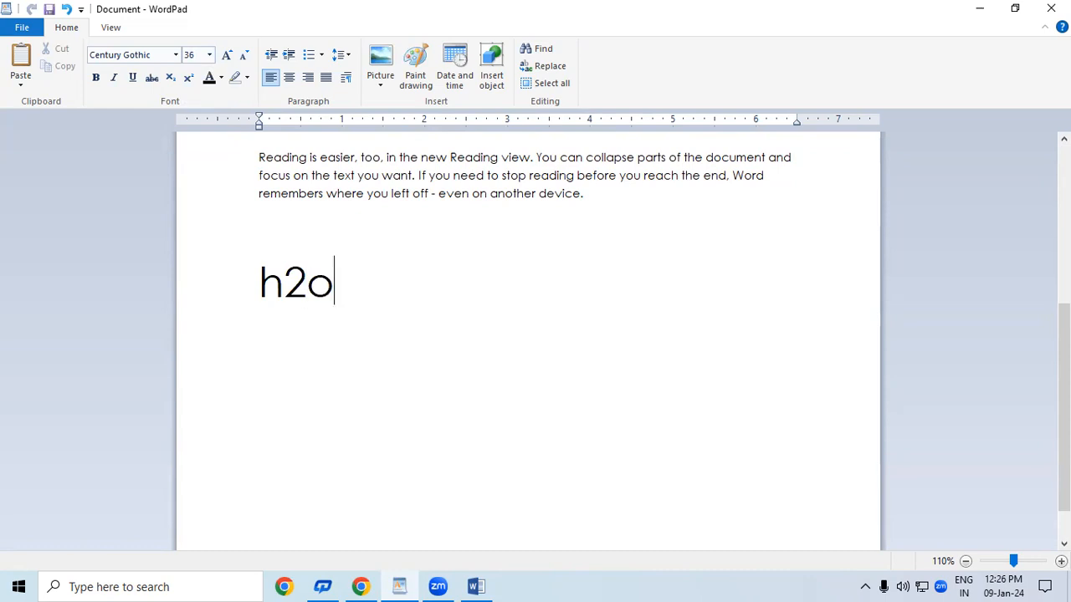
key(BackSpace)
key(BackSpace)
click(169, 81)
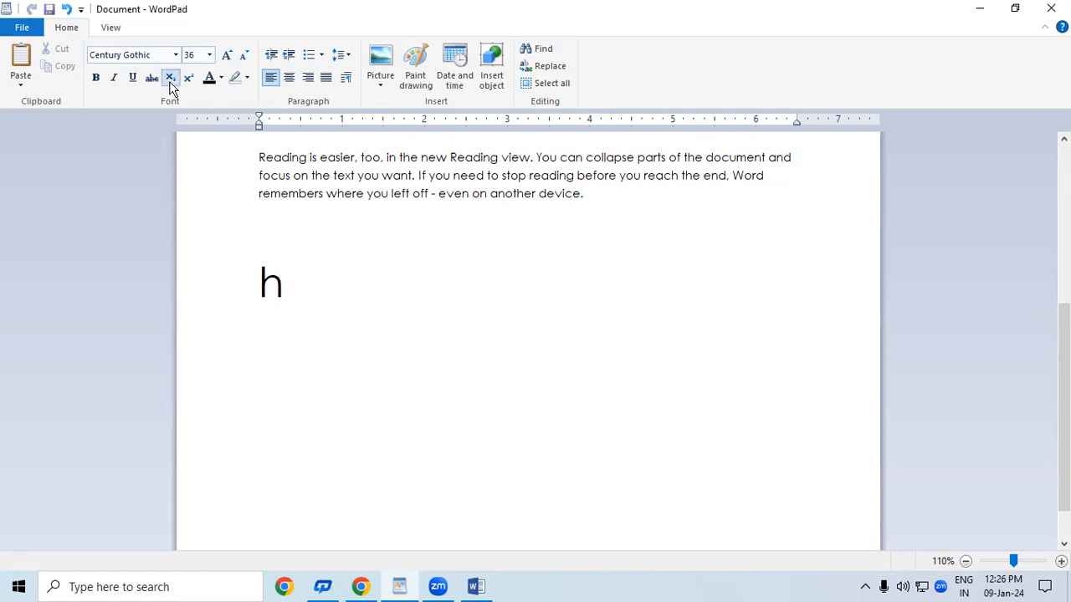
text(2)
click(171, 79)
text(O)
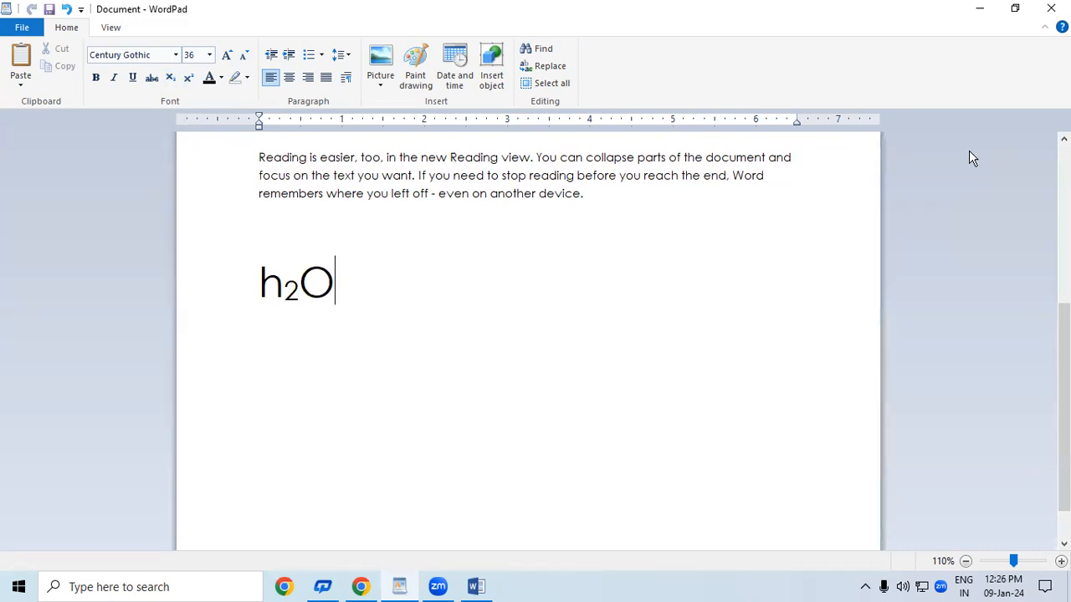
Step: Write X2 on a new line below the formula, with a capital X and the 2 as superscript
key(Return)
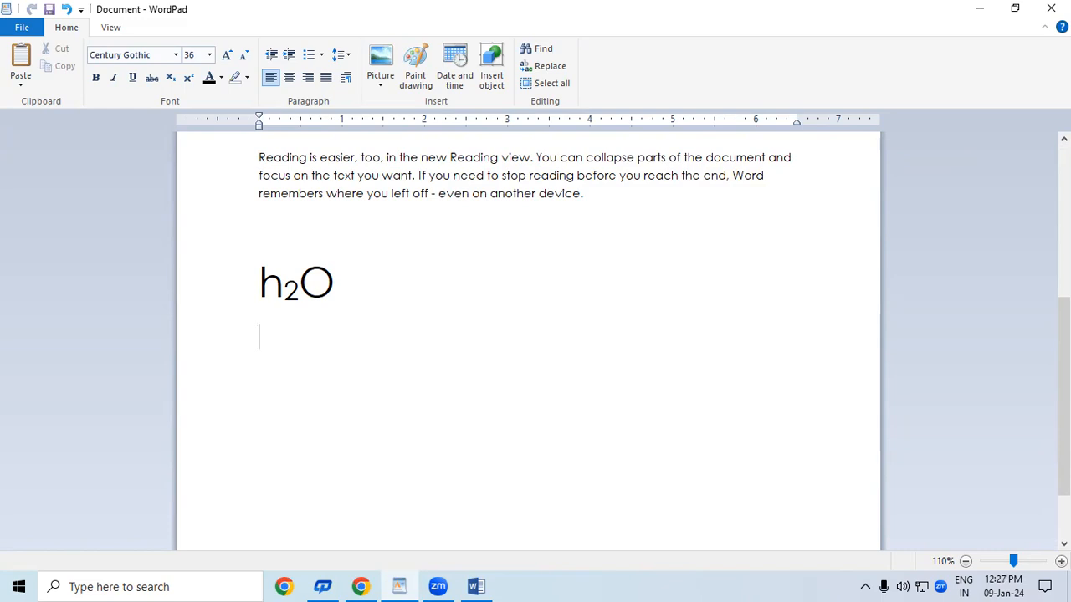
text(x2)
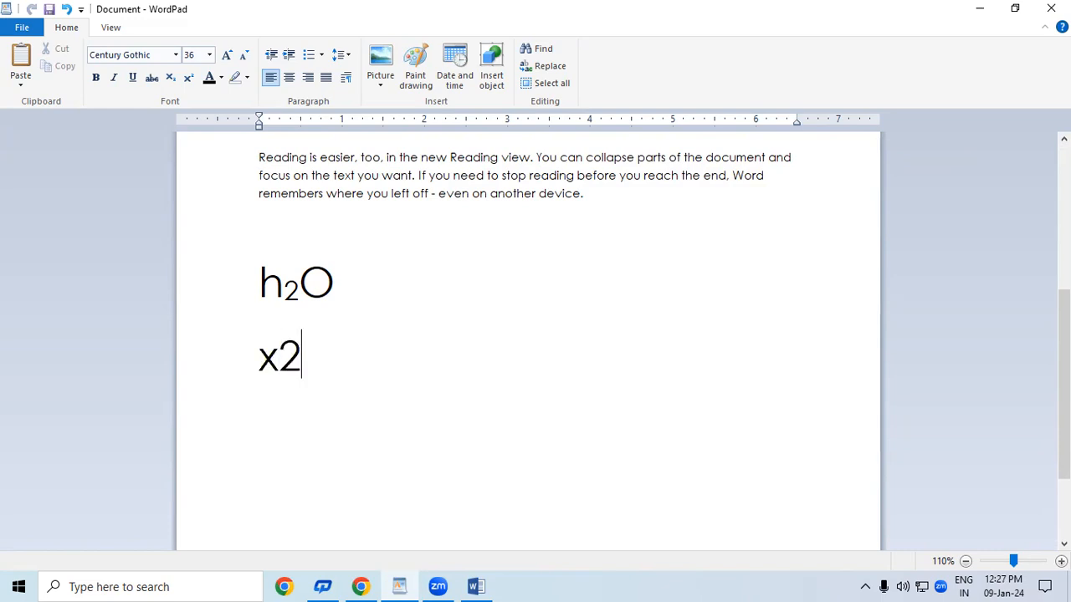
key(BackSpace)
key(BackSpace)
text(X)
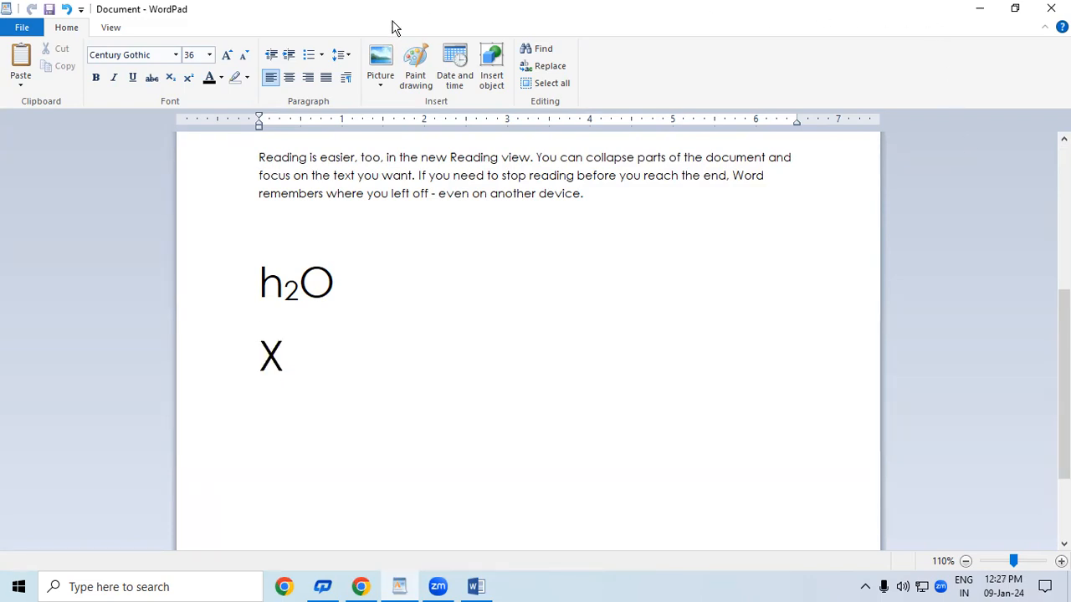
click(189, 80)
text(2)
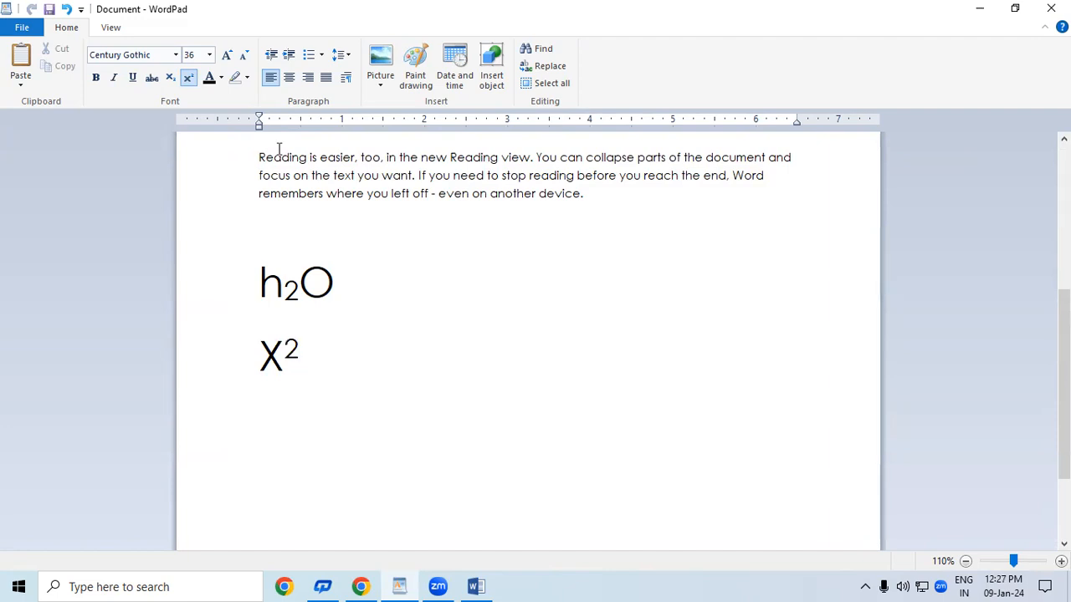
Step: Change the text colour of both the h2O and X2 lines to red
click(376, 426)
click(236, 280)
drag(346, 370, 222, 263)
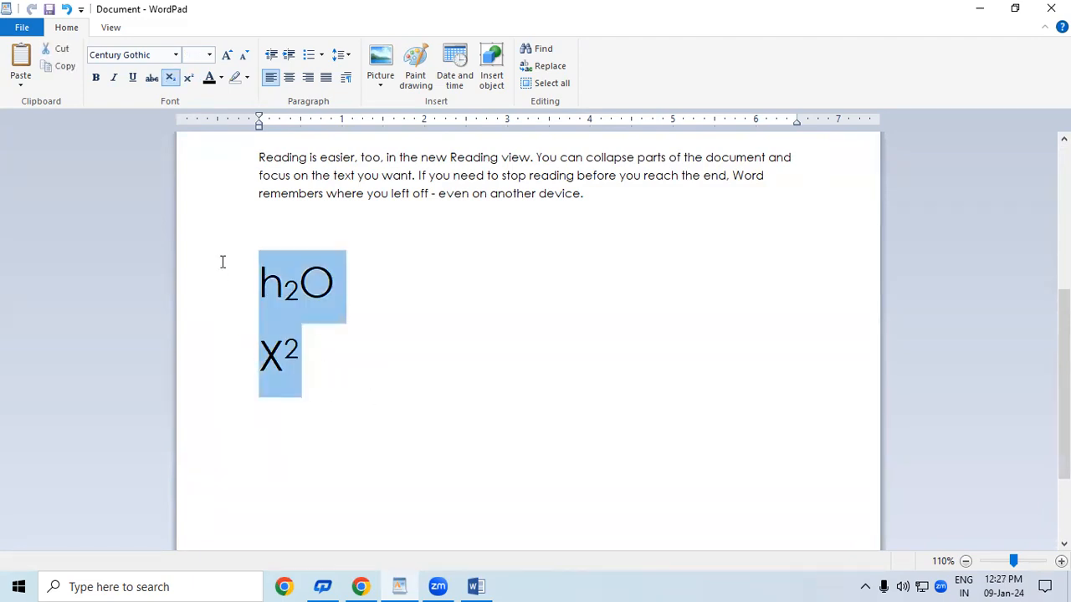
click(221, 78)
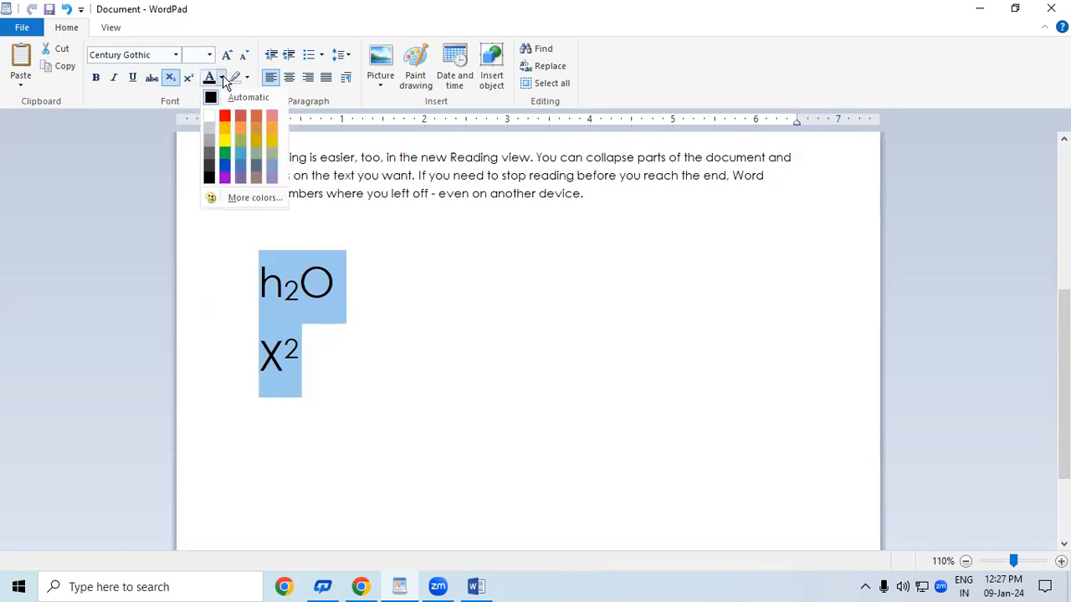
click(225, 115)
Step: Change the text colour of the selected h2O and X2 lines to magenta using the basic colours in the Color dialog
click(221, 78)
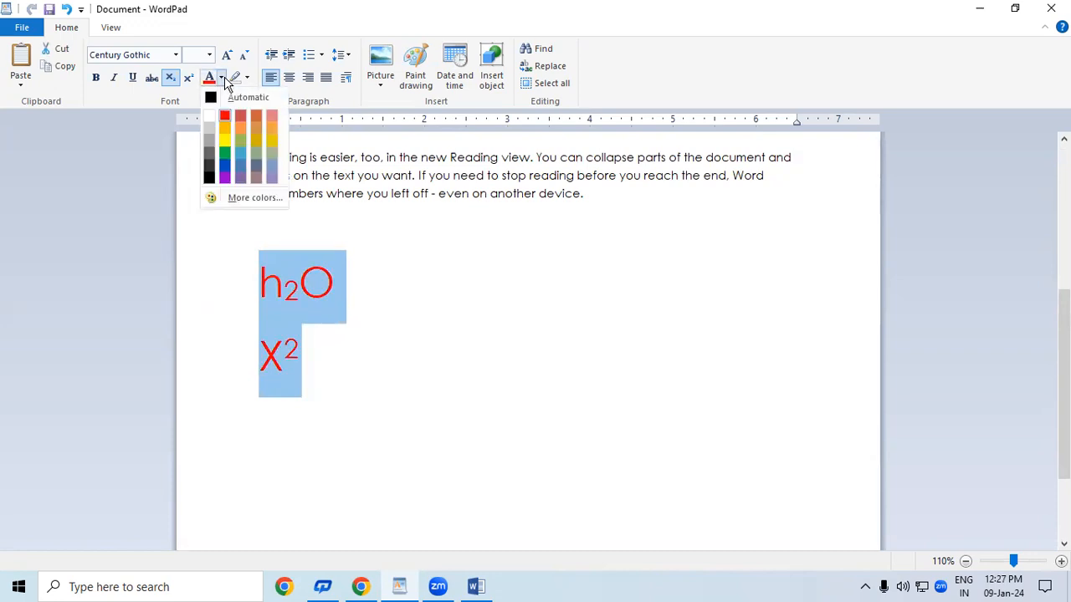
click(246, 201)
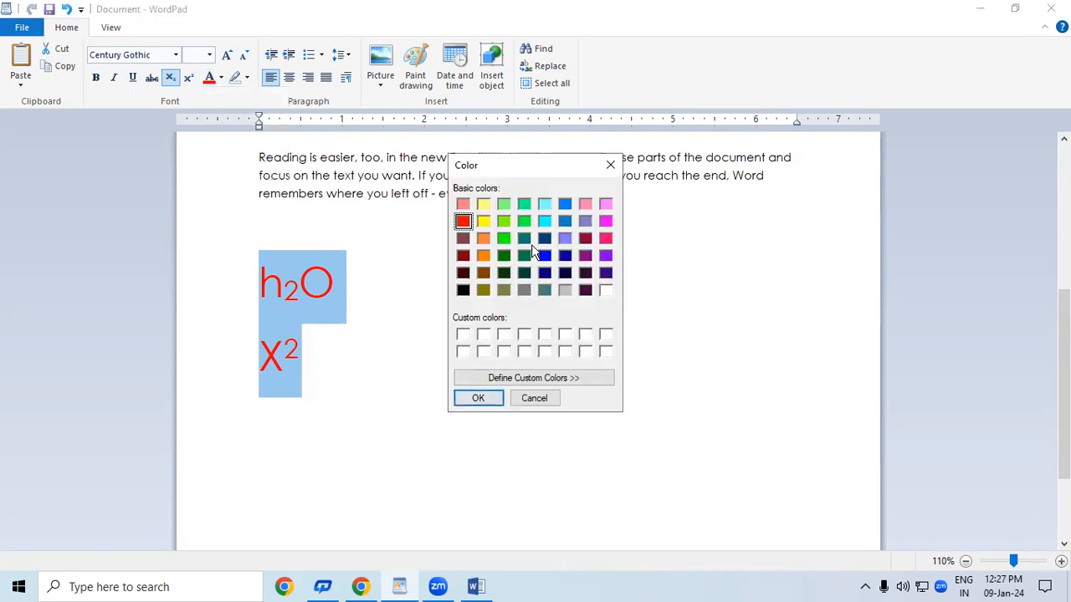
drag(532, 152, 542, 31)
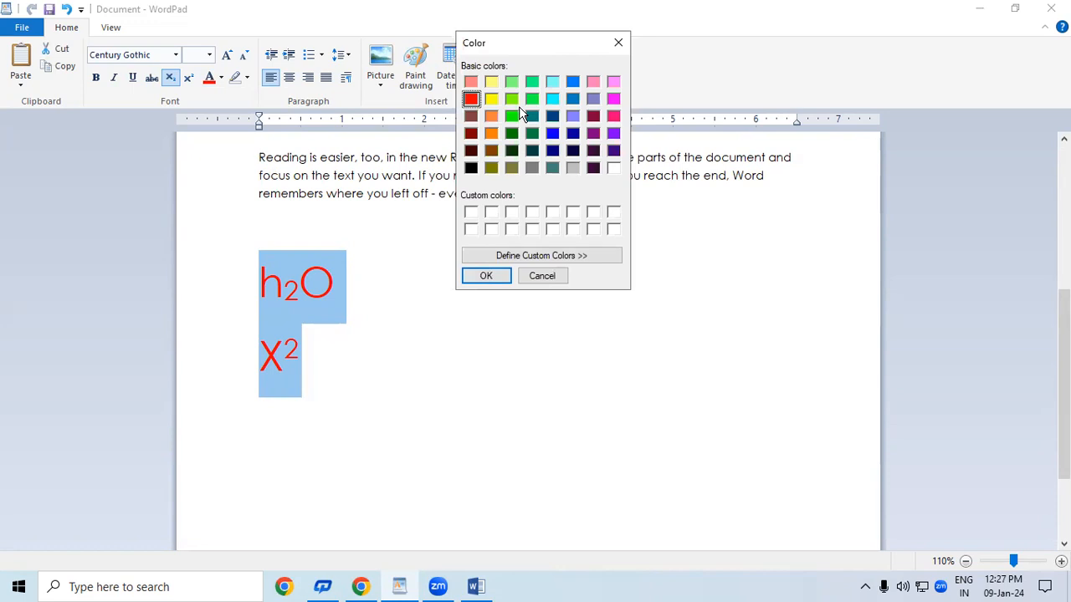
click(611, 99)
click(478, 279)
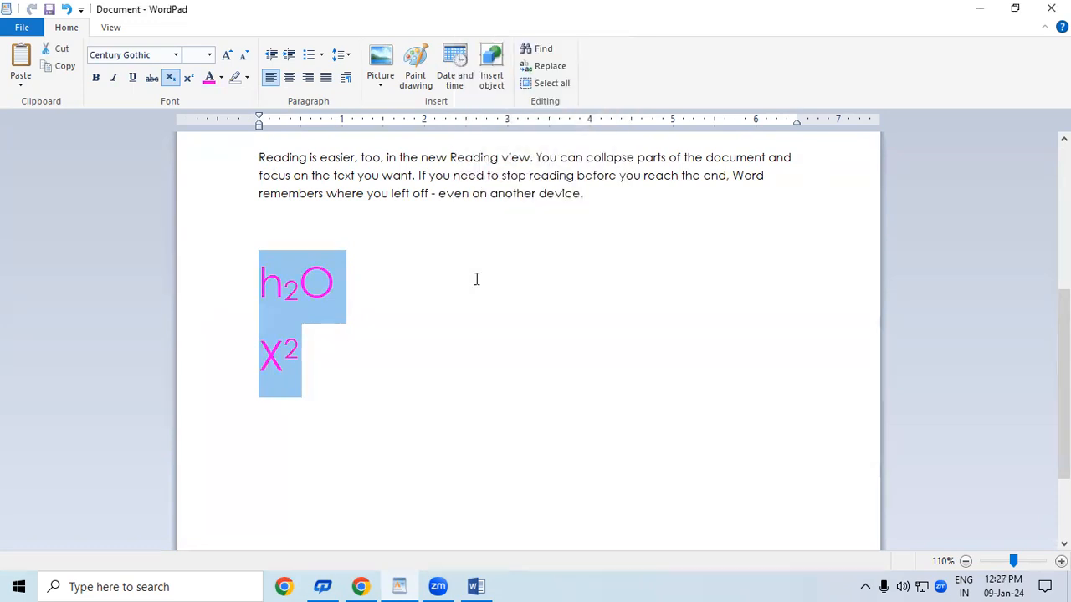
click(455, 289)
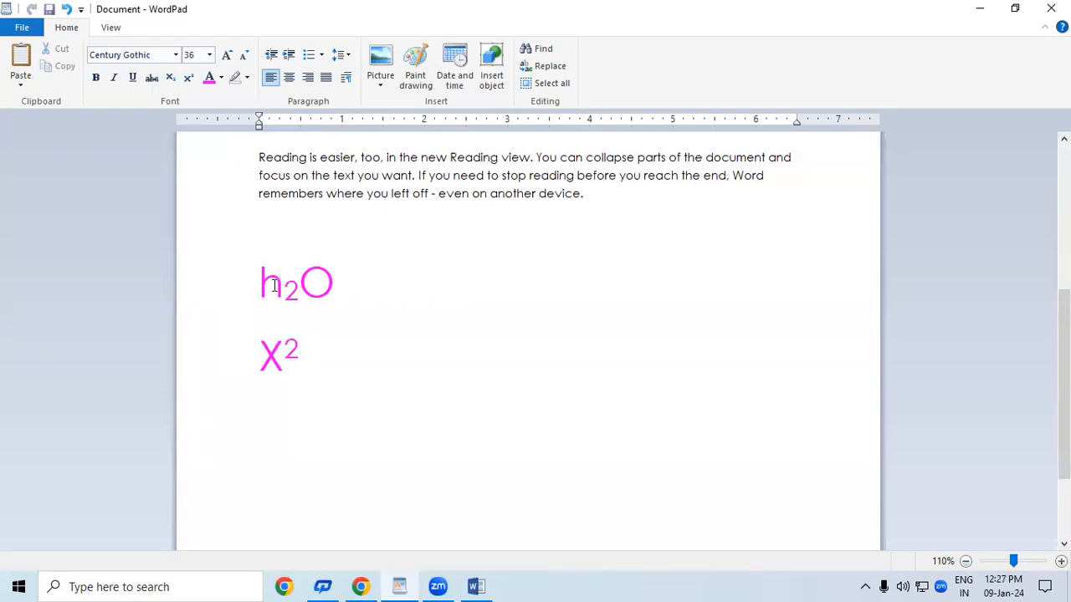
drag(283, 293, 302, 293)
click(334, 312)
Step: Highlight the last paragraph, beginning "Reading is easier", with a green text highlight colour
drag(259, 156, 585, 205)
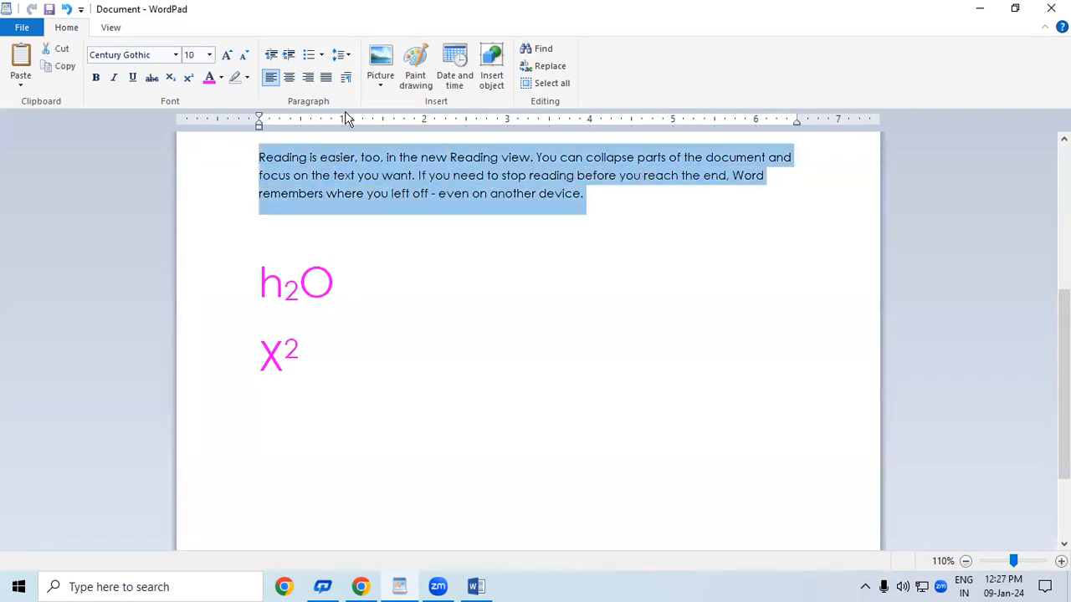
click(248, 78)
click(260, 102)
click(475, 236)
Step: Set the highlight colour of the "Reading is easier" paragraph to yellow
drag(603, 201, 220, 466)
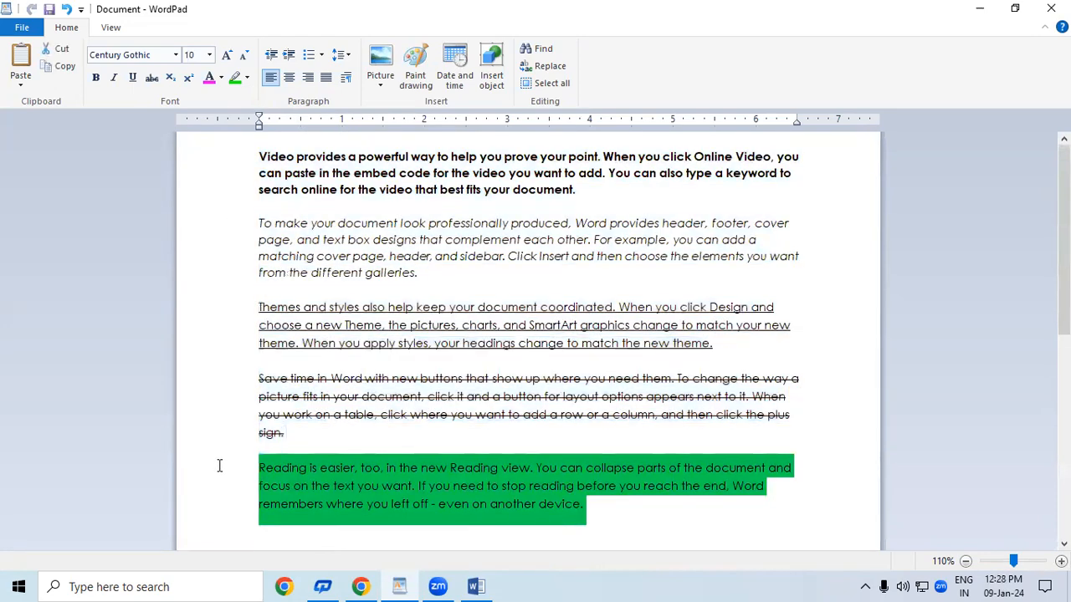
click(247, 78)
click(241, 101)
click(420, 272)
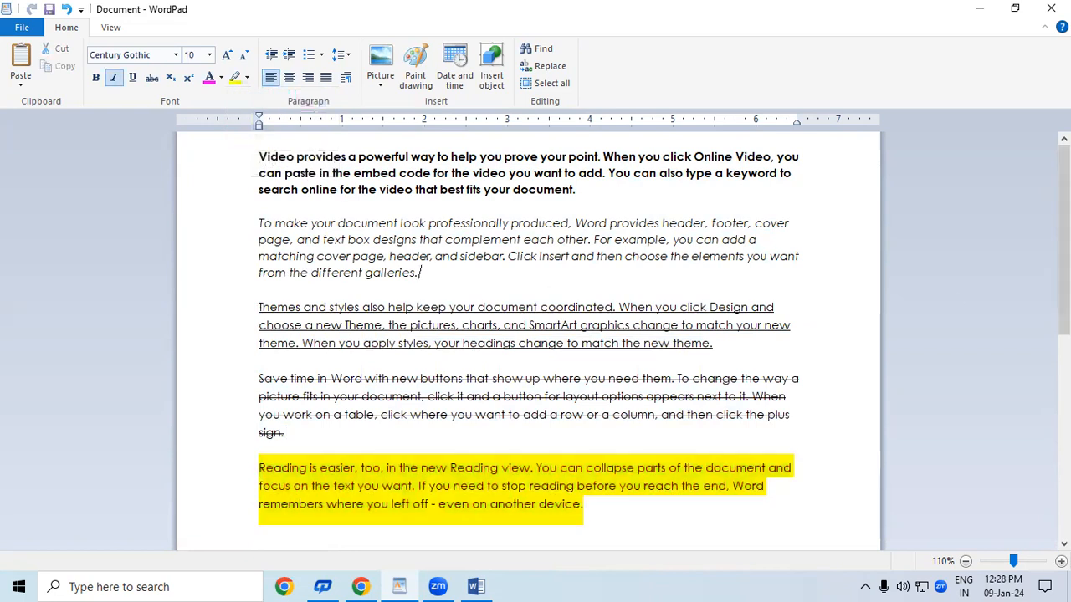
Step: Handwrite the on-screen note "Ctrl + =" beside the h2O line and label it "Subscript"
scroll(1035, 300, down, 3)
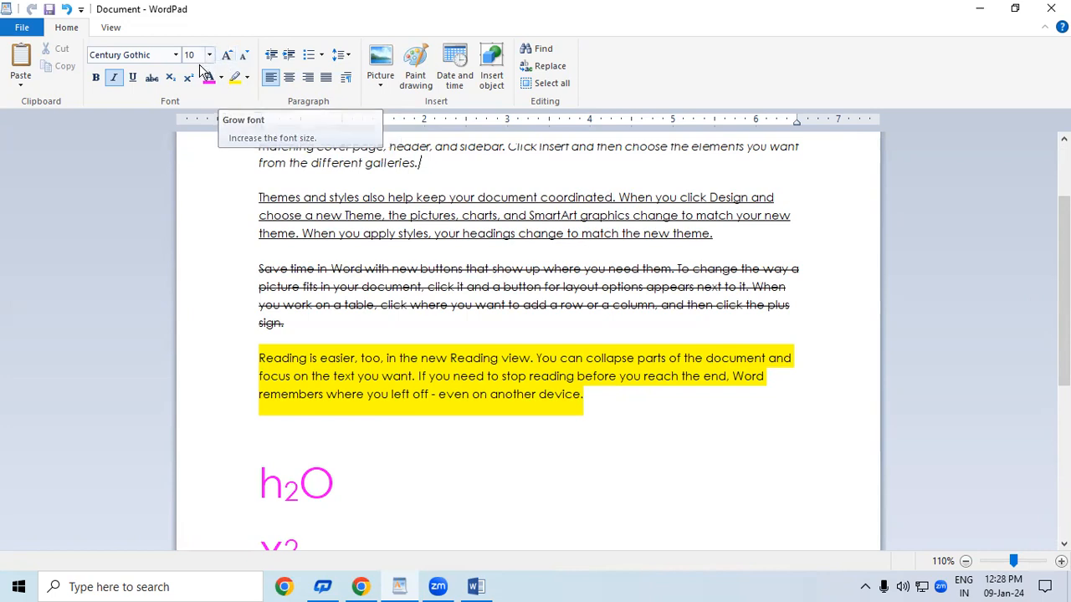
click(323, 234)
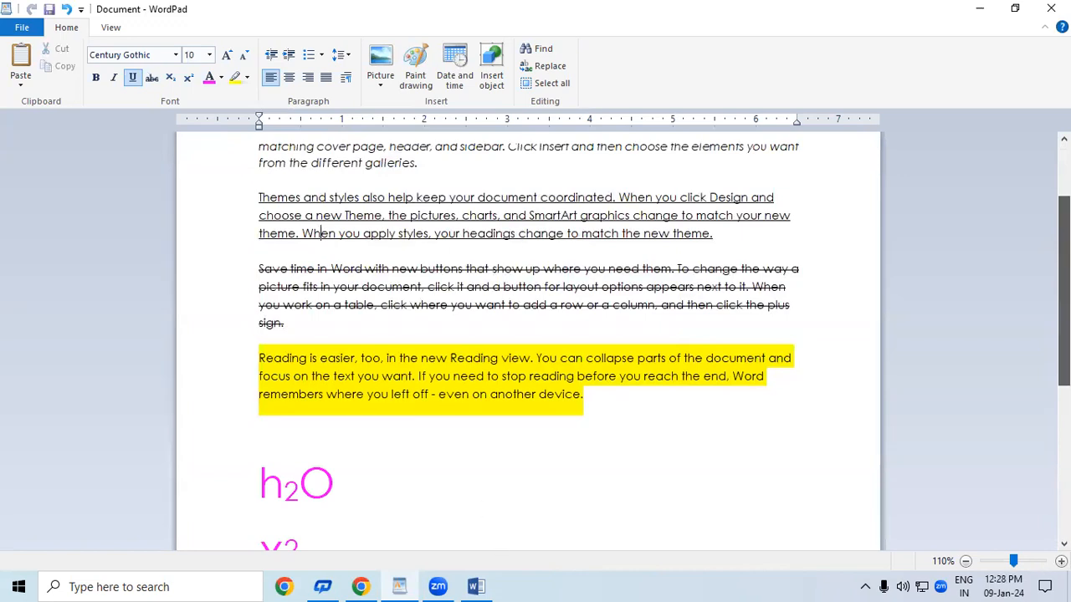
scroll(739, 506, down, 7)
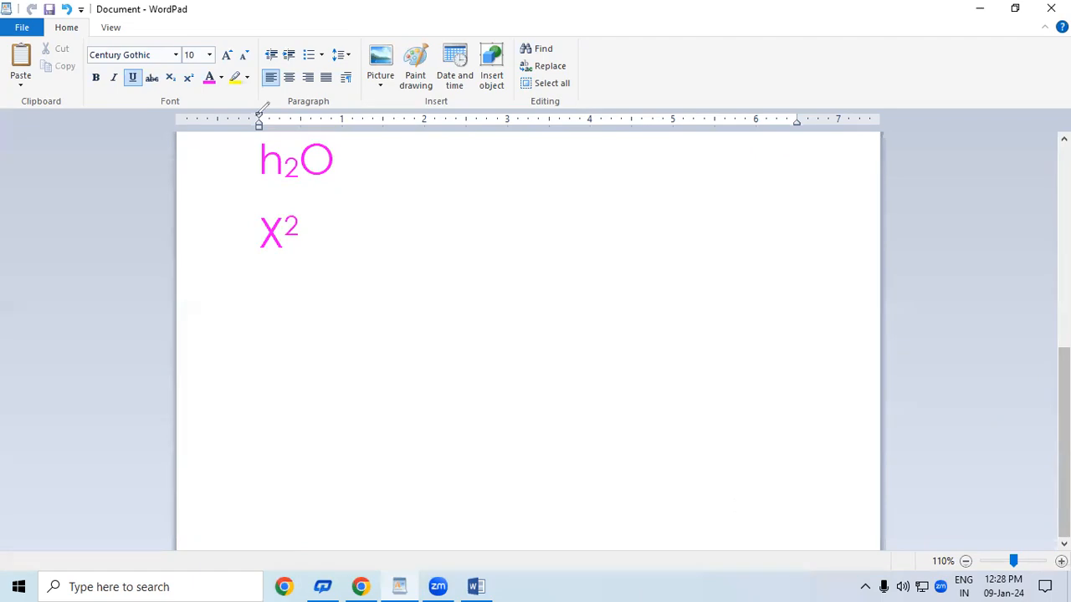
mouse_move(484, 189)
mouse_down()
mouse_move(559, 191)
mouse_move(633, 132)
mouse_move(641, 151)
mouse_move(654, 144)
mouse_up()
mouse_move(728, 68)
mouse_down()
mouse_move(722, 84)
mouse_move(738, 103)
mouse_move(784, 77)
mouse_move(770, 93)
mouse_move(790, 87)
mouse_up()
mouse_move(812, 46)
mouse_down()
mouse_move(817, 78)
mouse_move(883, 19)
mouse_move(912, 30)
mouse_move(908, 19)
mouse_up()
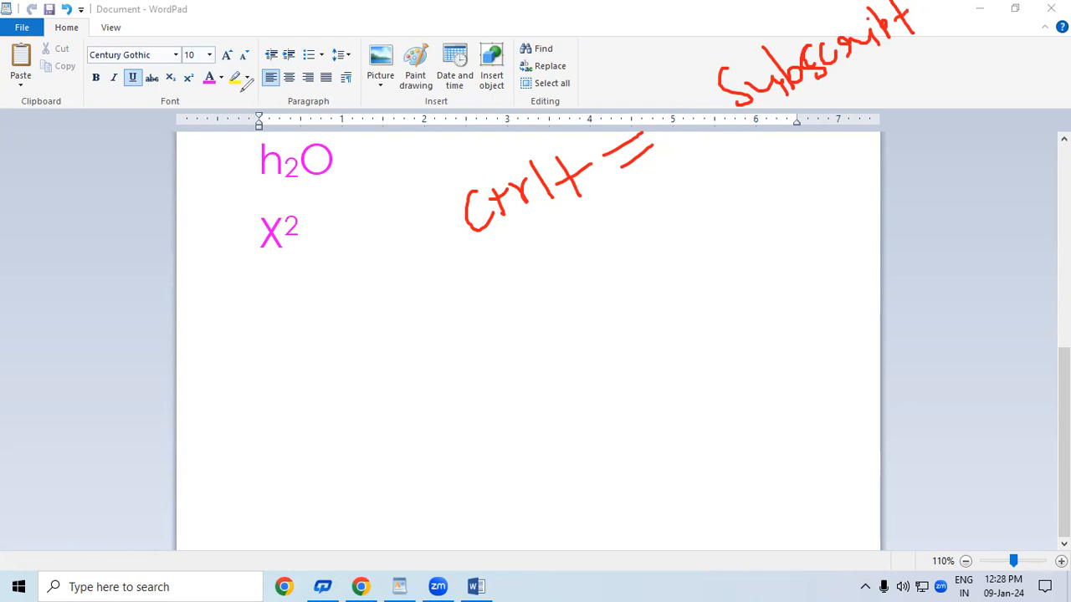
Step: Handwrite the note "Ctrl + + =" below the subscript shortcut and label it with an underlined "super"
drag(525, 286, 541, 320)
mouse_move(545, 266)
mouse_down()
mouse_move(553, 301)
mouse_move(594, 261)
mouse_move(614, 270)
mouse_up()
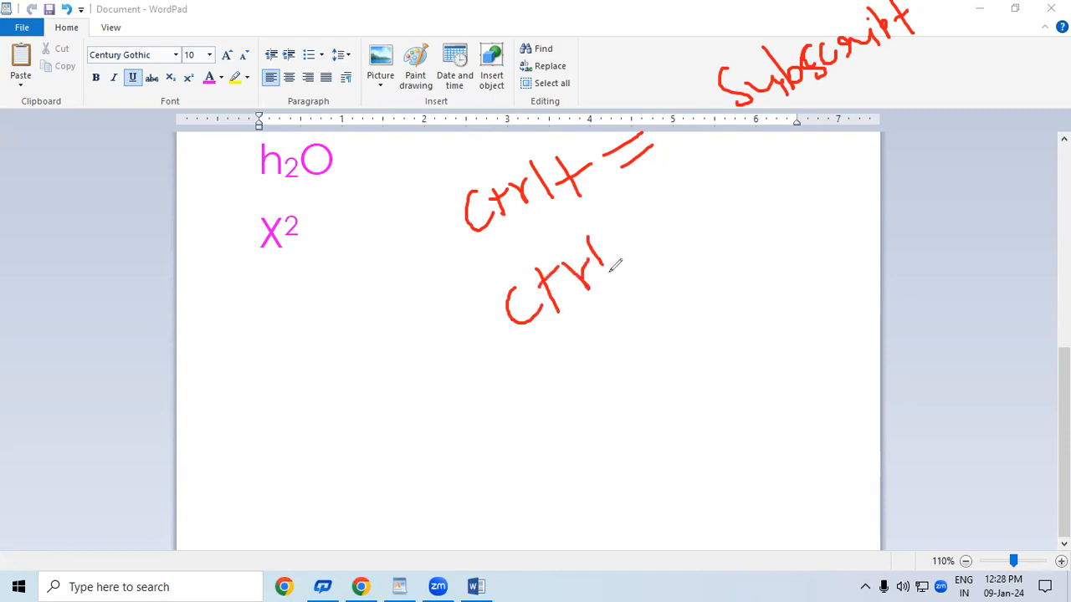
mouse_move(619, 220)
mouse_down()
mouse_move(631, 254)
mouse_move(650, 229)
mouse_up()
mouse_move(692, 191)
mouse_down()
mouse_move(712, 211)
mouse_move(697, 219)
mouse_up()
mouse_move(743, 179)
mouse_down()
mouse_move(765, 166)
mouse_move(769, 178)
mouse_up()
mouse_move(822, 122)
mouse_down()
mouse_move(815, 157)
mouse_move(845, 140)
mouse_move(851, 117)
mouse_up()
mouse_move(857, 87)
mouse_down()
mouse_move(875, 134)
mouse_move(872, 101)
mouse_move(889, 87)
mouse_up()
drag(893, 94, 907, 62)
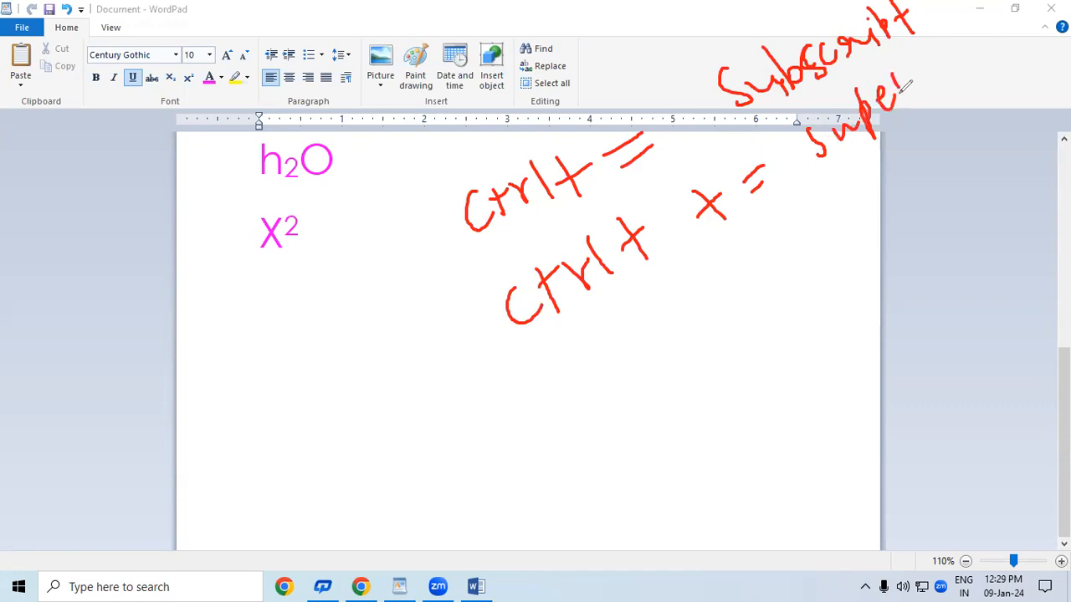
drag(849, 172, 943, 87)
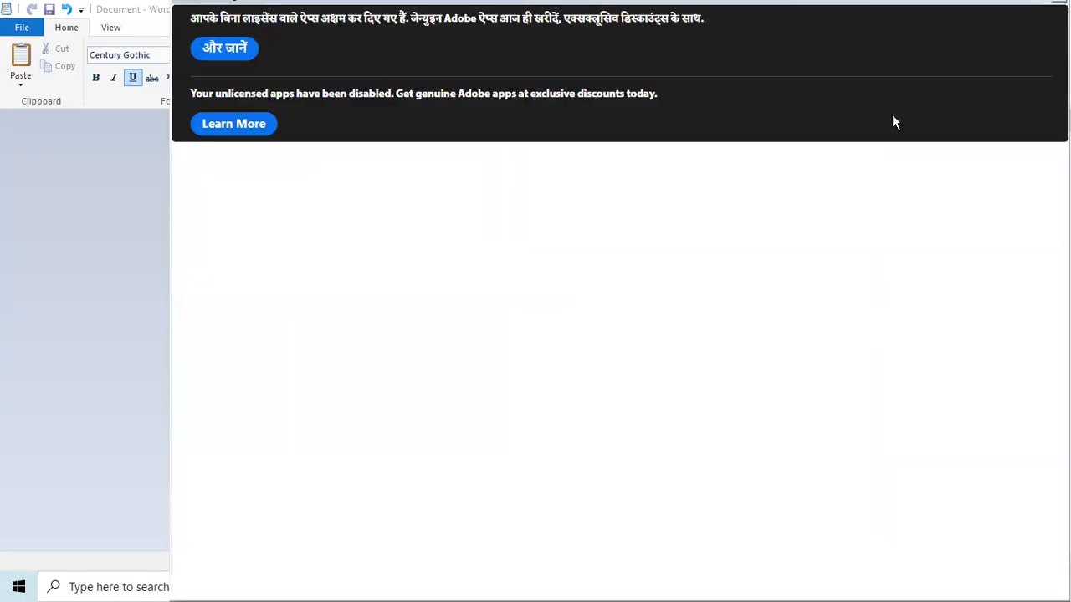
Step: Open the Adobe licensing notice's information page and return to the WordPad document
click(235, 132)
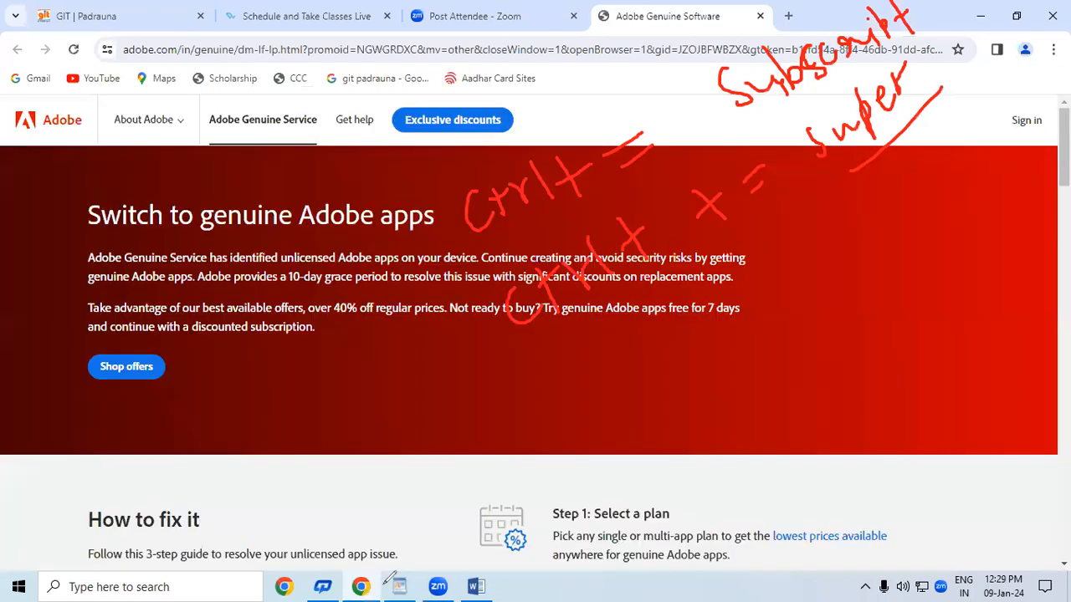
click(490, 589)
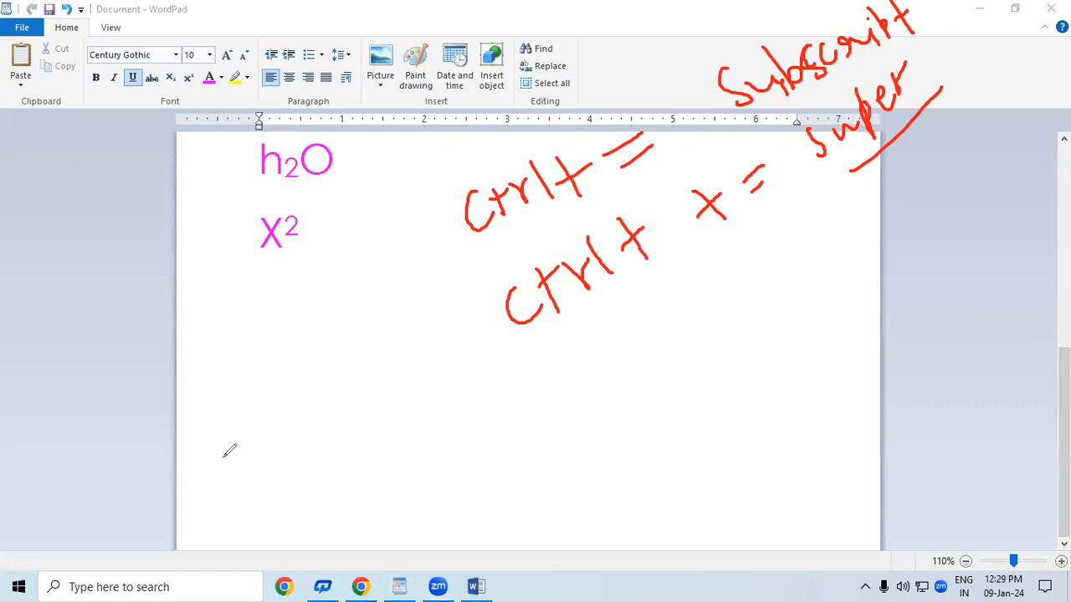
Step: Handwrite the font size shortcuts "Ctrl + <" and "Ctrl + >" in the blank area below X2
drag(297, 400, 299, 437)
mouse_move(306, 400)
mouse_down()
mouse_move(312, 425)
mouse_move(335, 410)
mouse_move(352, 416)
mouse_move(350, 400)
mouse_move(382, 400)
mouse_move(402, 420)
mouse_up()
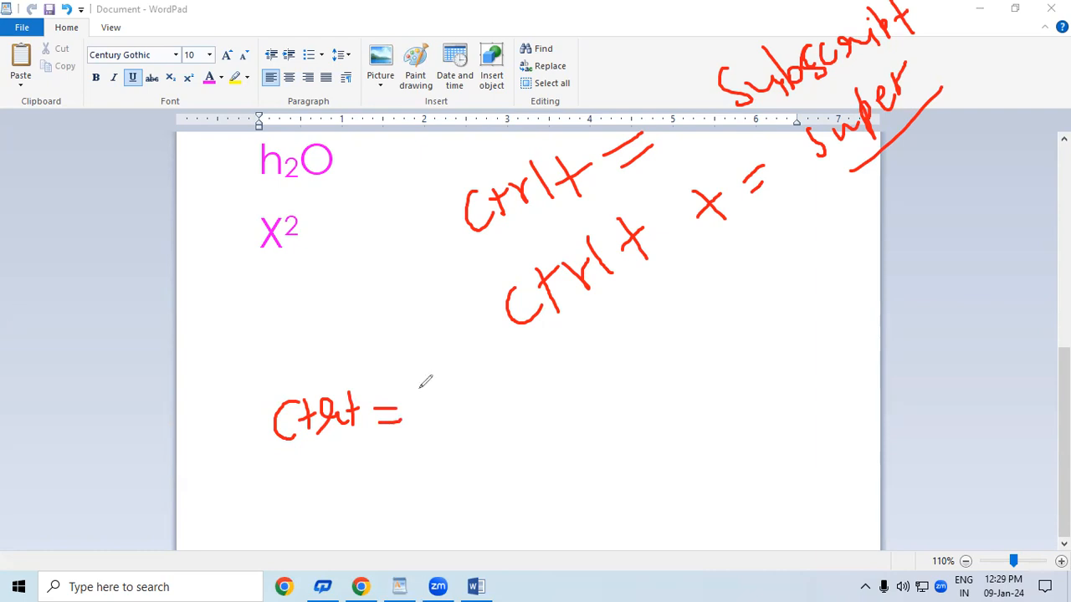
mouse_move(390, 426)
mouse_down()
mouse_move(391, 405)
mouse_move(405, 435)
mouse_move(437, 410)
mouse_move(495, 416)
mouse_up()
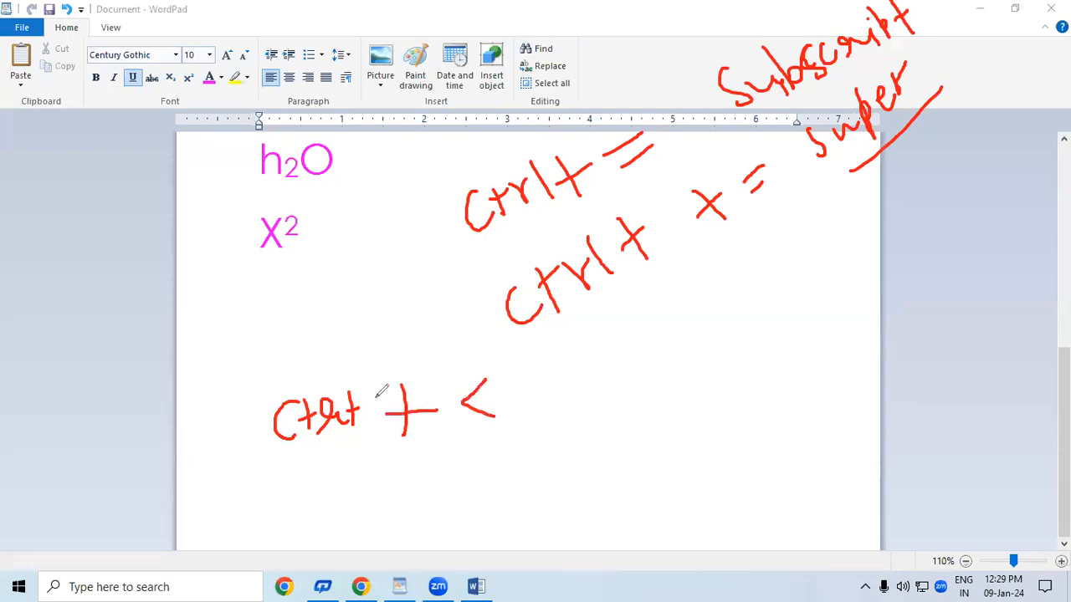
mouse_move(328, 463)
mouse_down()
mouse_move(306, 481)
mouse_move(331, 492)
mouse_up()
mouse_move(334, 459)
mouse_down()
mouse_move(340, 485)
mouse_move(353, 465)
mouse_move(358, 484)
mouse_move(381, 473)
mouse_move(385, 482)
mouse_up()
mouse_move(440, 445)
mouse_down()
mouse_move(440, 492)
mouse_move(456, 472)
mouse_move(484, 478)
mouse_up()
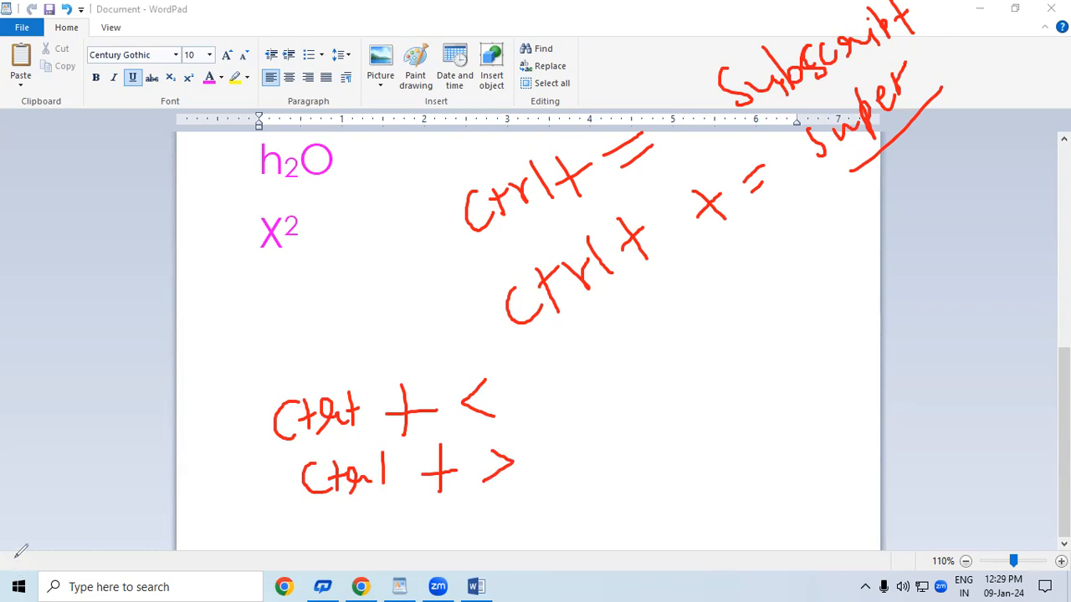
Step: Label the handwritten "Ctrl + <" as "Shri" and "Ctrl + >" as an underlined "Grow", and erase all handwritten notes
mouse_move(555, 389)
mouse_down()
mouse_move(606, 373)
mouse_move(614, 406)
mouse_up()
mouse_move(641, 357)
mouse_down()
mouse_move(642, 394)
mouse_move(685, 388)
mouse_up()
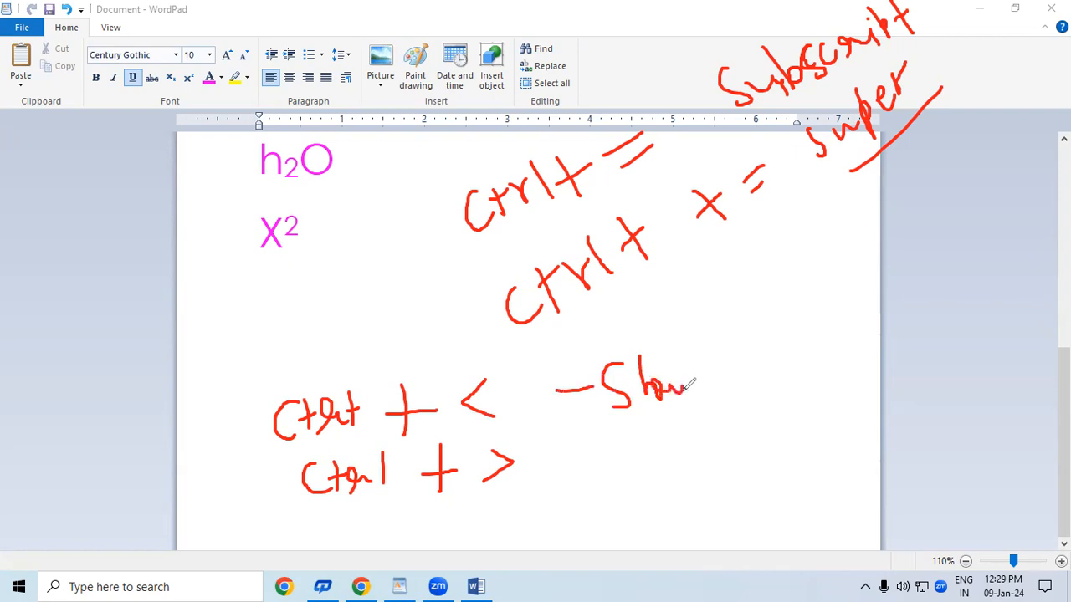
drag(551, 467, 576, 464)
drag(646, 418, 661, 441)
mouse_move(669, 440)
mouse_down()
mouse_move(666, 454)
mouse_move(728, 419)
mouse_up()
drag(655, 467, 722, 446)
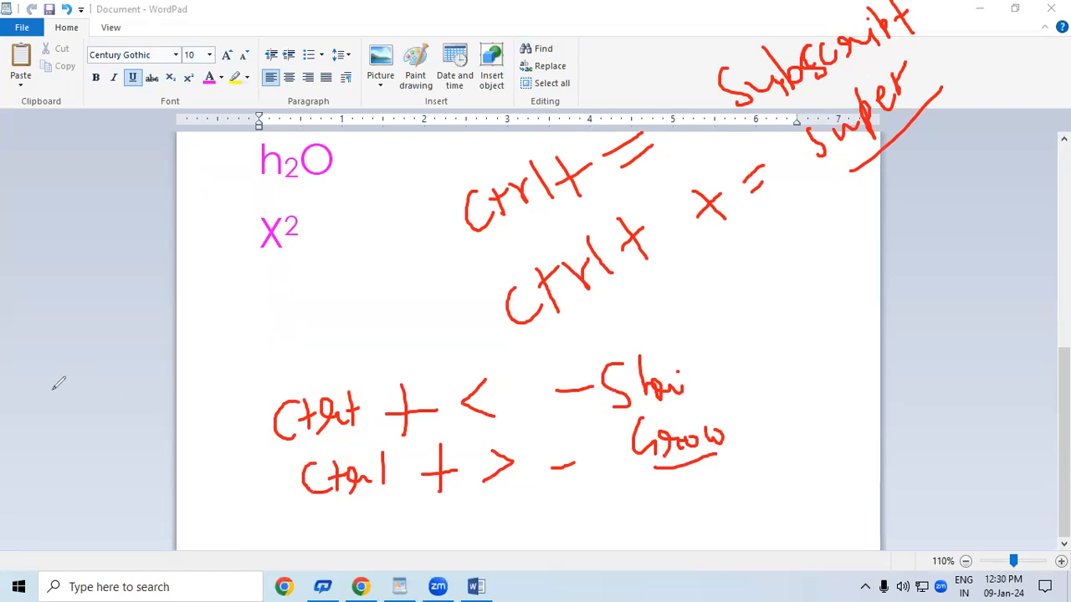
key(e)
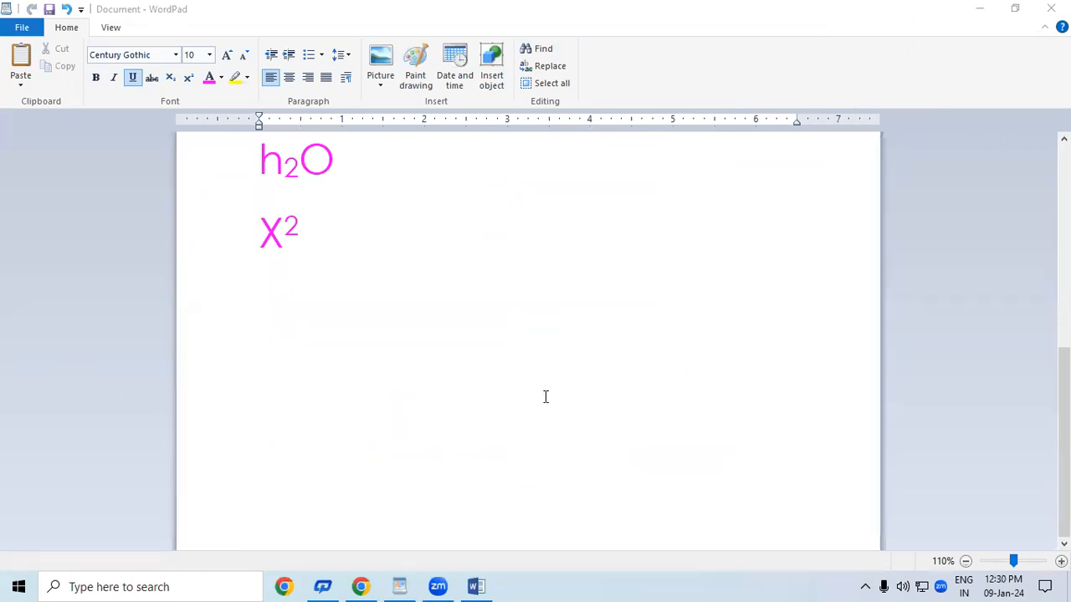
Step: Grow the font of the underlined "Themes and styles" paragraph step by step to size 18
scroll(546, 396, up, 7)
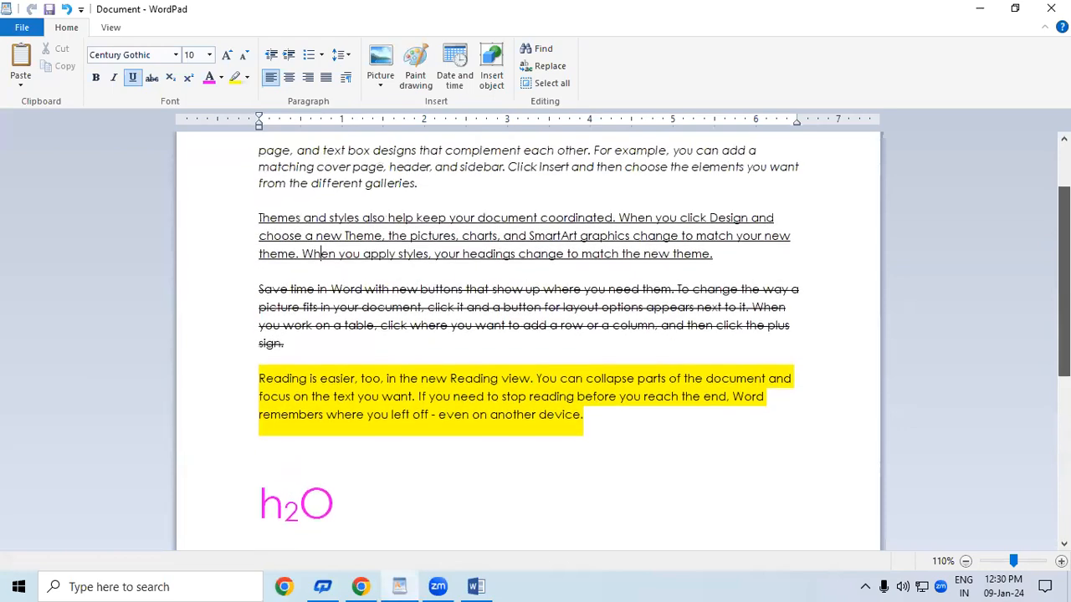
scroll(321, 254, up, 1)
drag(262, 231, 727, 270)
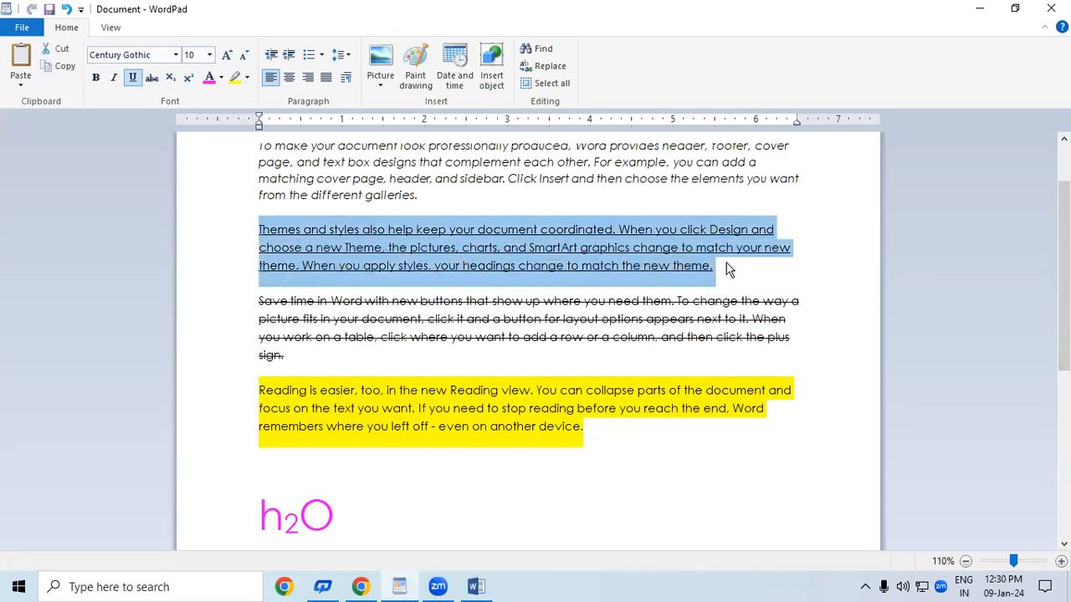
click(230, 55)
click(228, 56)
click(229, 56)
click(227, 57)
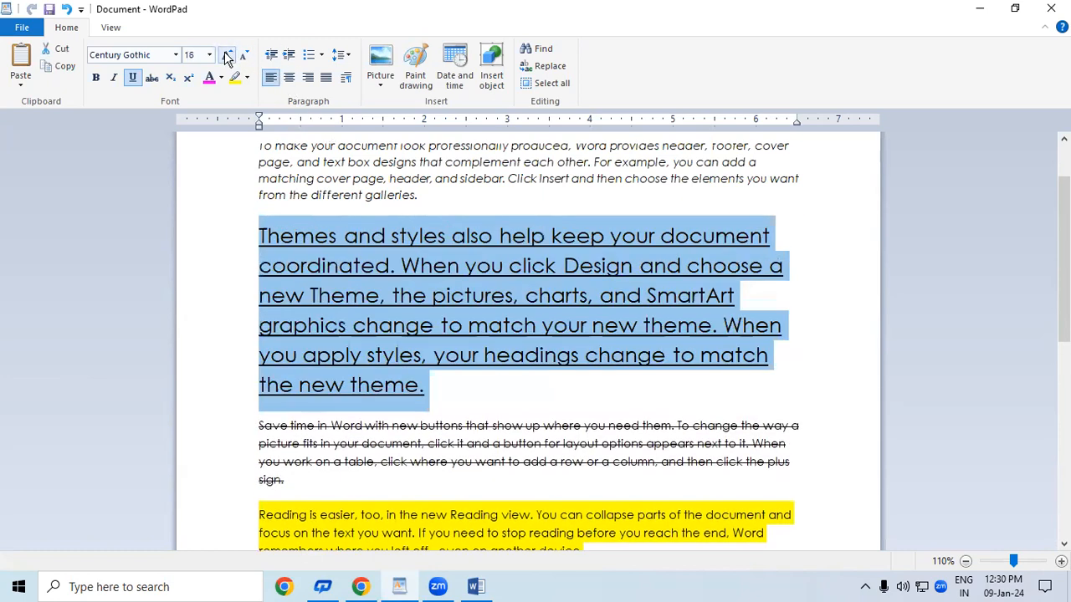
Step: Shrink the font of the selected underlined paragraph step by step to size 11
click(244, 57)
click(243, 57)
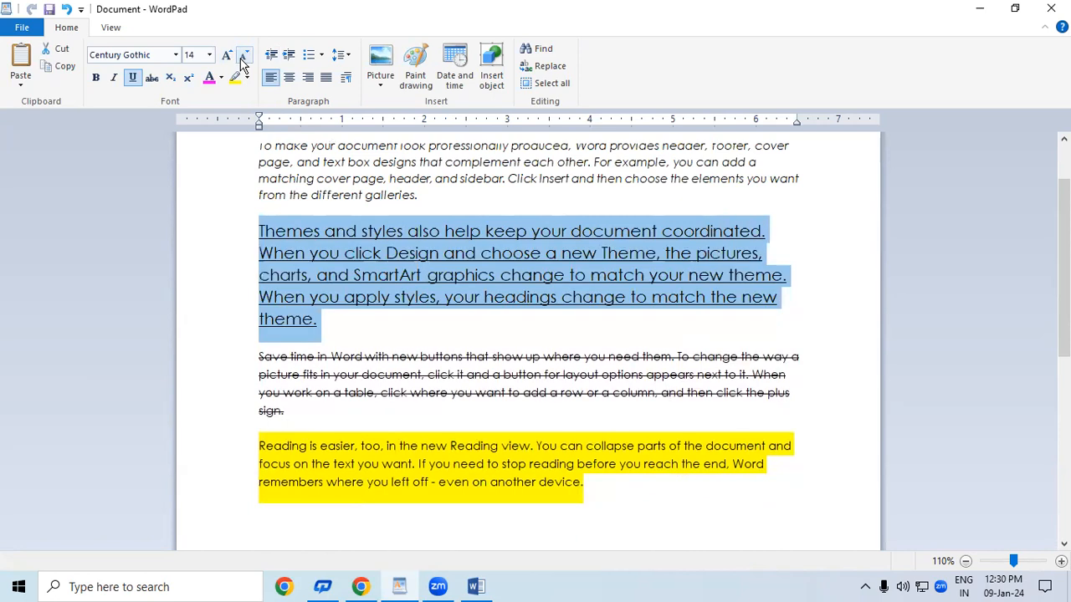
click(244, 56)
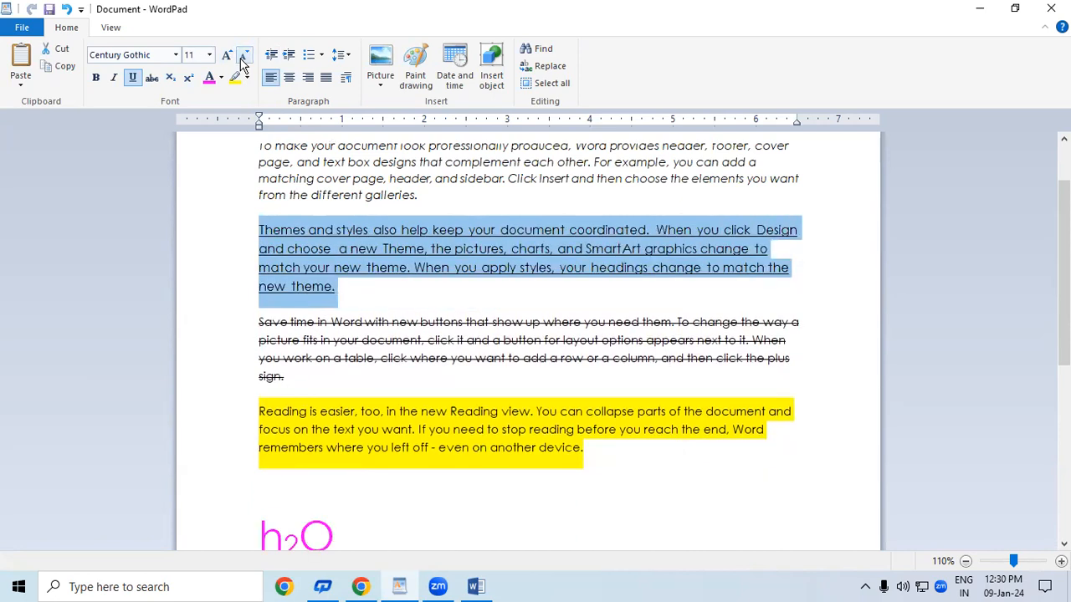
Step: Enlarge the selected underlined paragraph step by step through the font sizes up to 28
key(ctrl+shift+period)
key(ctrl+shift+period)
key(ctrl+shift+period)
key(ctrl+shift+period)
key(ctrl+shift+period)
key(ctrl+shift+period)
key(ctrl+shift+period)
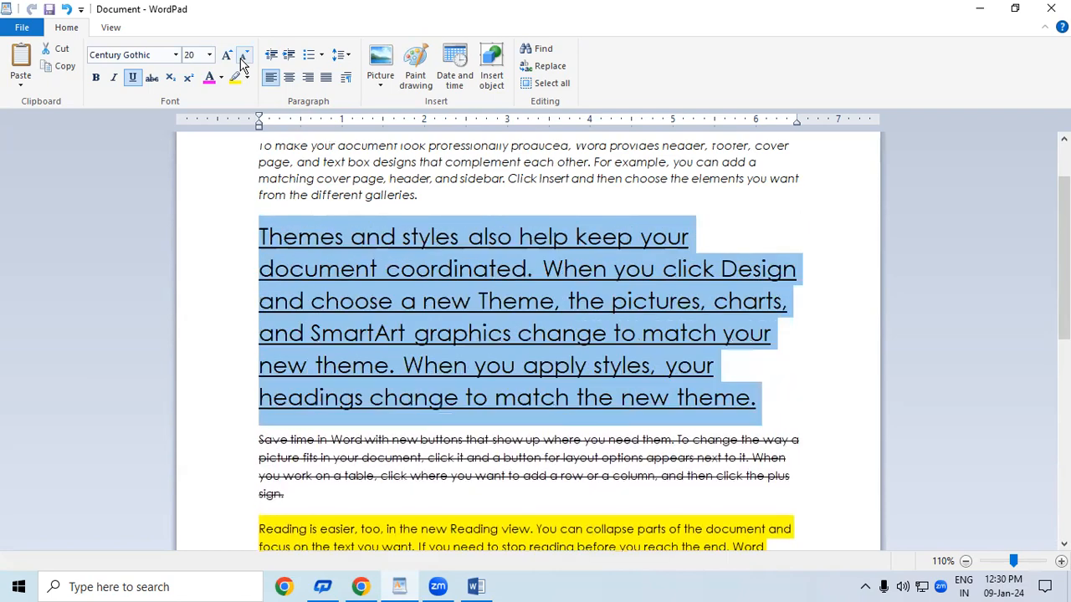
key(ctrl+shift+period)
key(ctrl+shift+period)
key(ctrl+shift+period)
Step: Reduce the selected underlined paragraph's font step by step to size 12
key(ctrl+shift+comma)
key(ctrl+shift+comma)
key(ctrl+shift+comma)
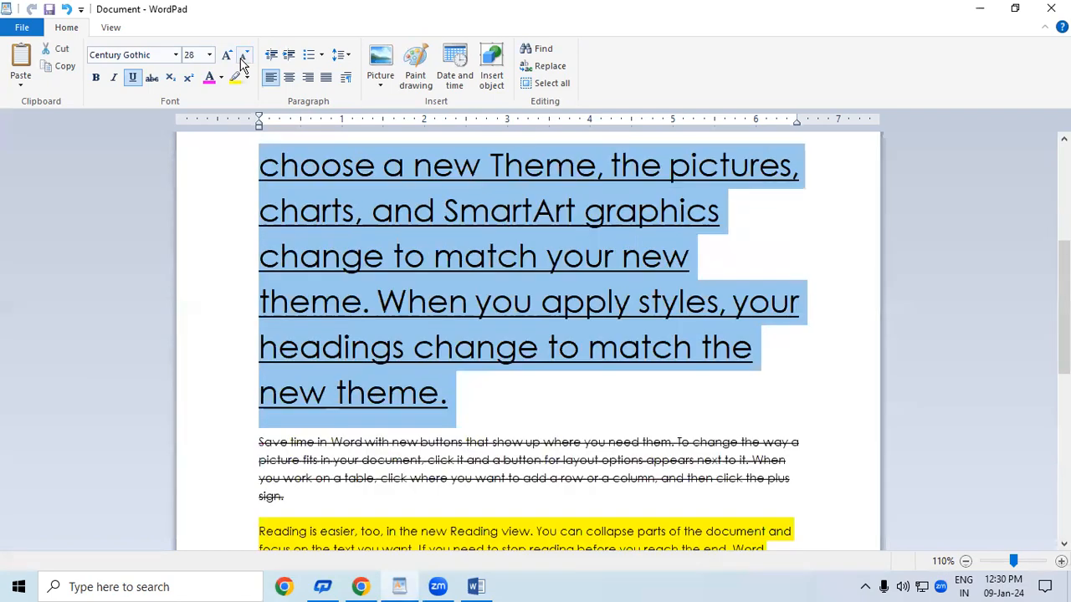
key(ctrl+shift+comma)
key(ctrl+shift+comma)
key(ctrl+shift+comma)
key(ctrl+shift+comma)
key(ctrl+shift+comma)
key(ctrl+shift+comma)
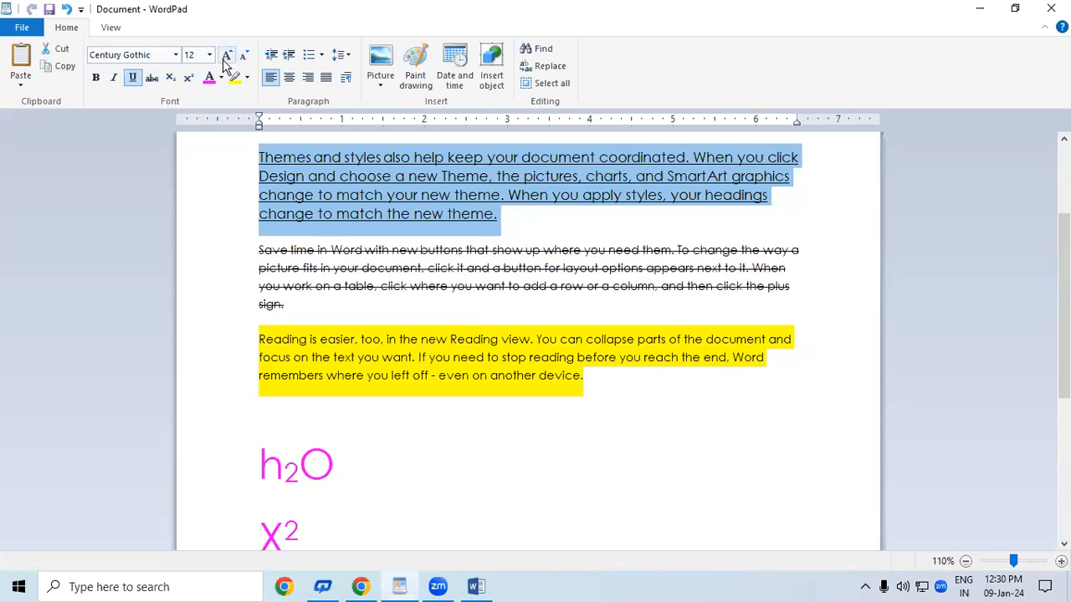
Step: Set the selected underlined paragraph's font size to 8, and change it to 72
click(206, 57)
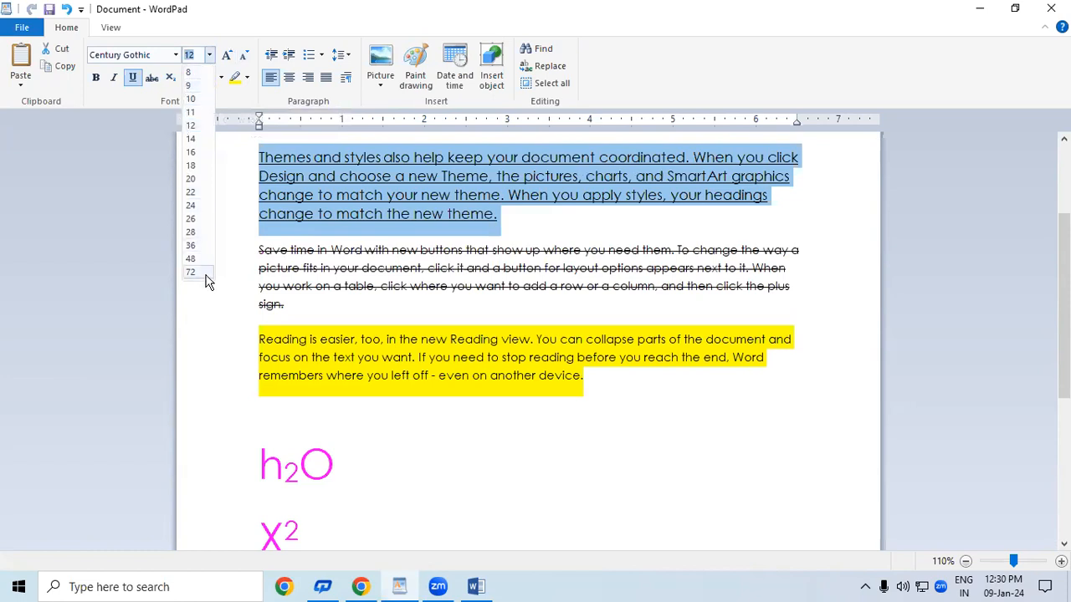
click(191, 74)
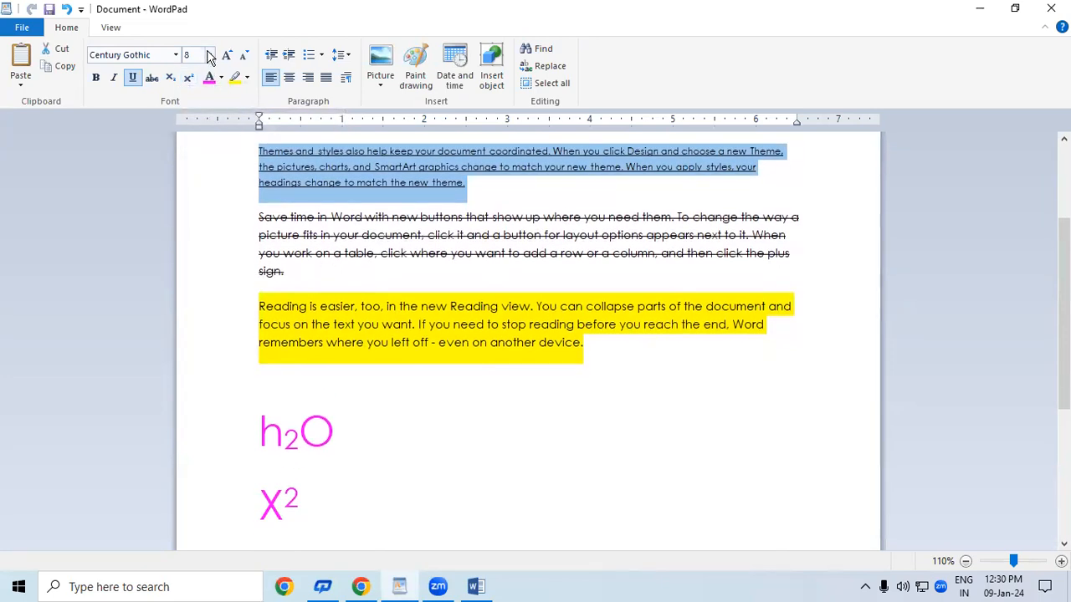
click(209, 55)
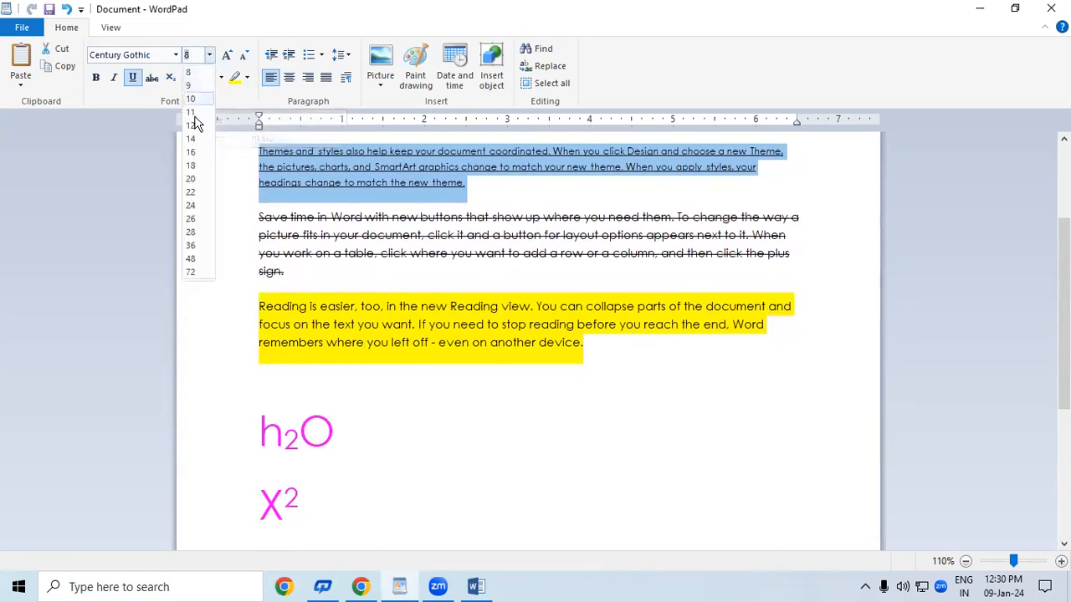
click(191, 273)
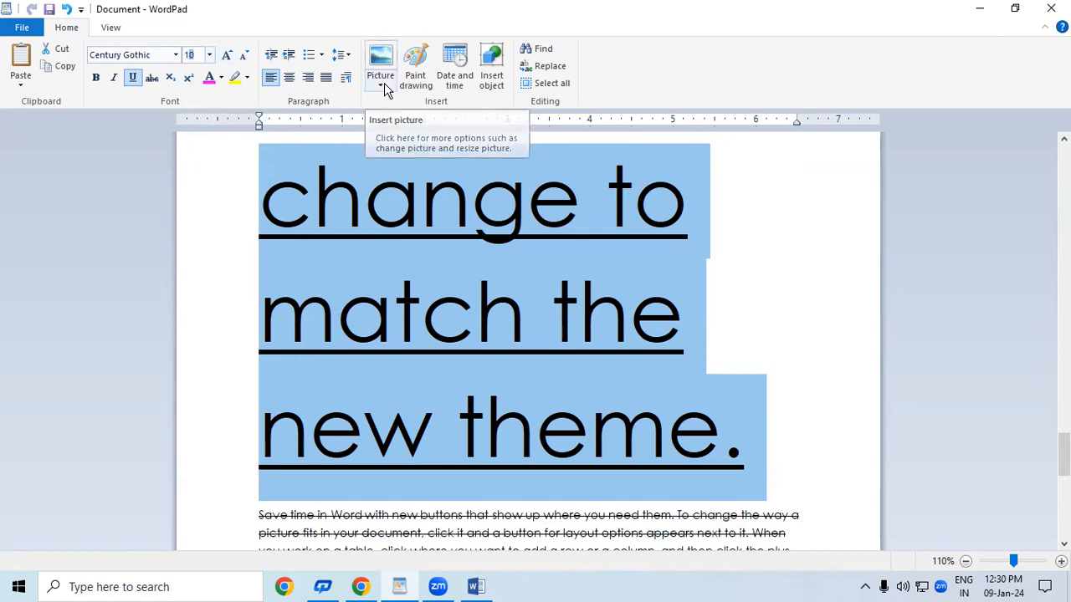
Step: Set the selected underlined paragraph's font size to 1 and deselect it
text(1)
key(Delete)
key(Return)
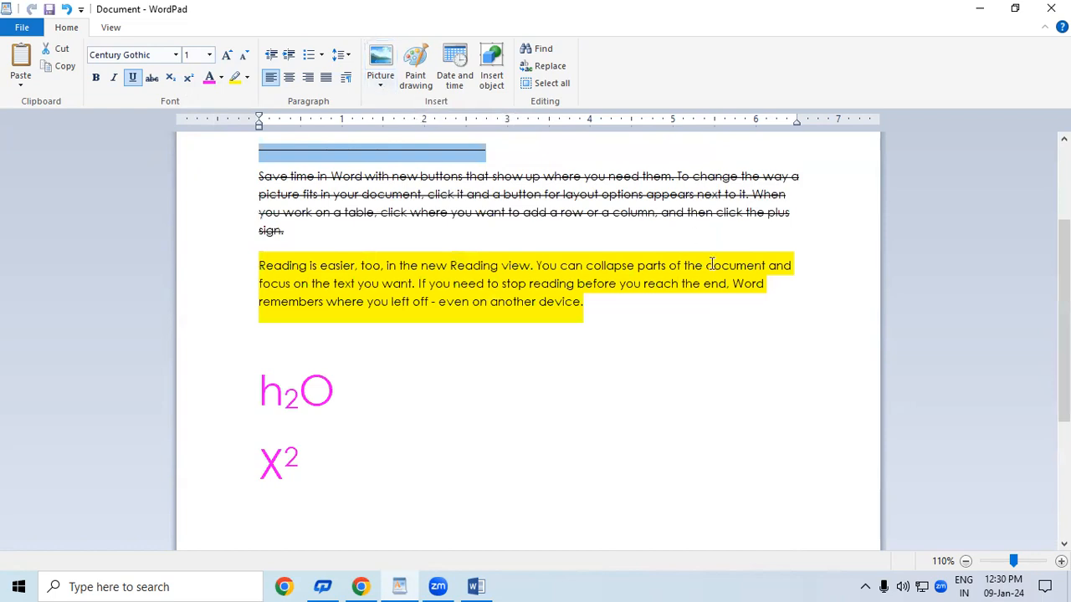
scroll(711, 265, up, 3)
click(462, 288)
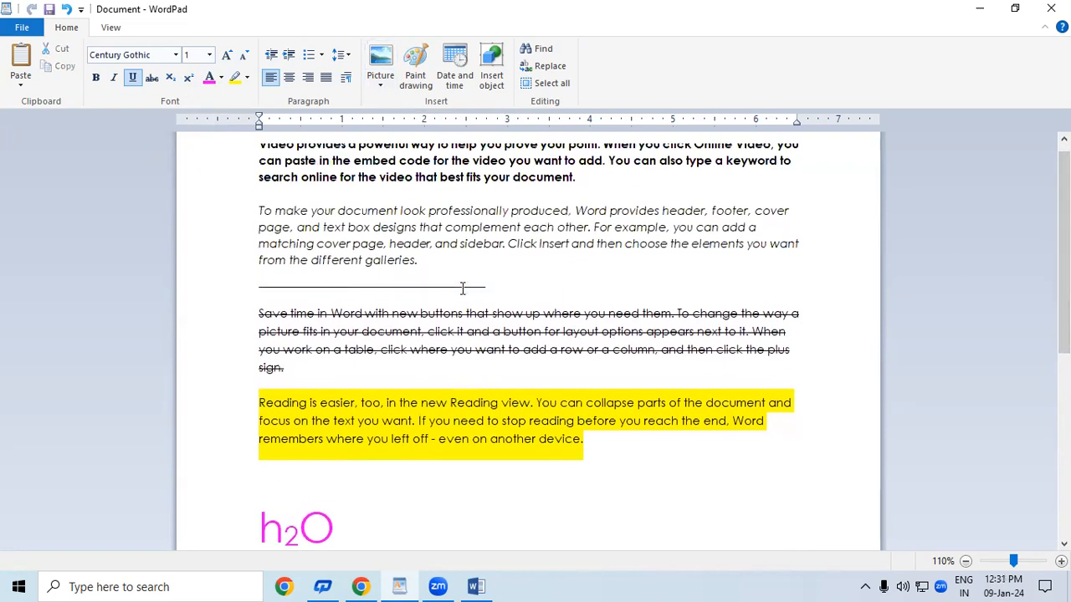
Step: Select the tiny underlined paragraph and set its font size to 1638
drag(494, 290, 229, 289)
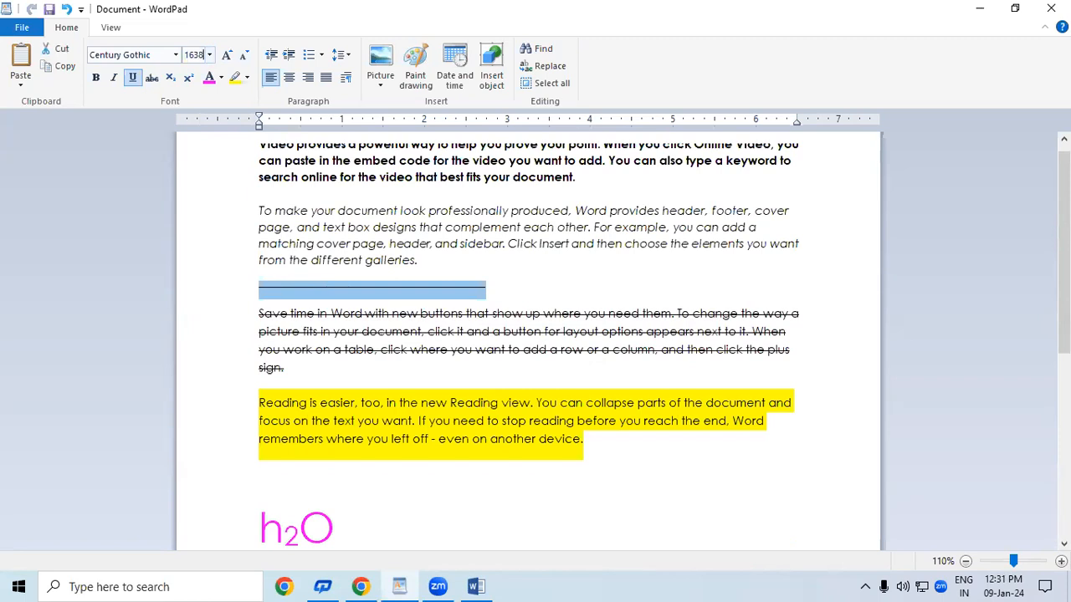
key(Return)
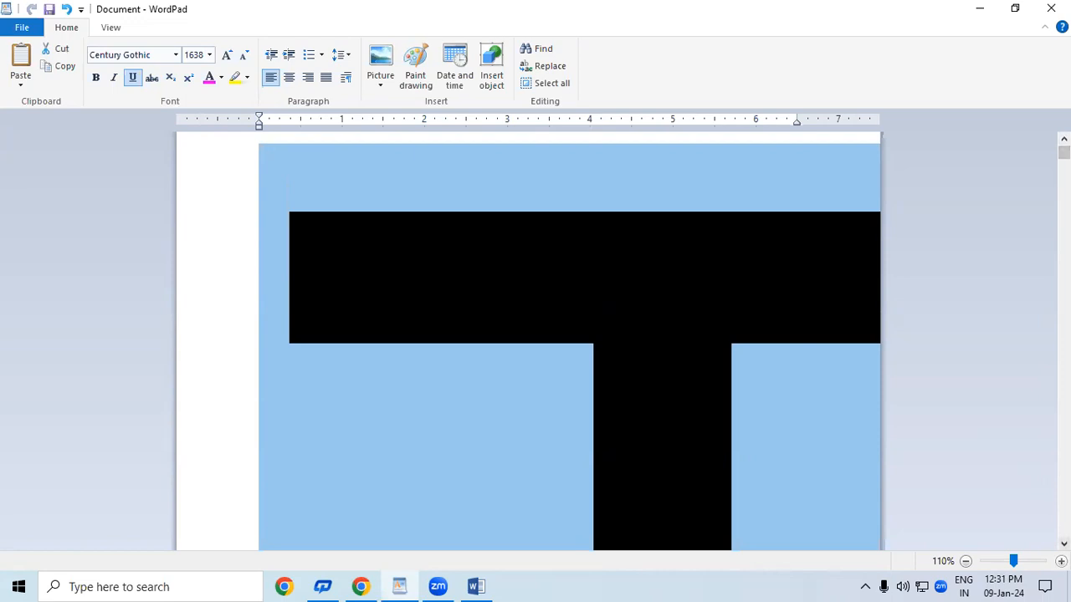
click(1063, 544)
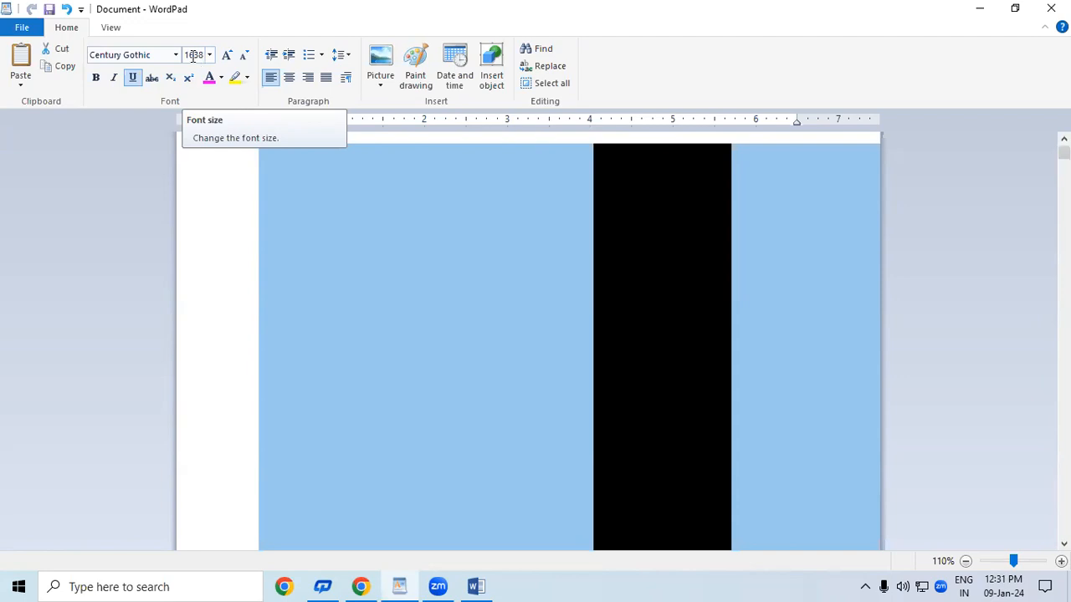
Step: Try font sizes 8 and 72 on the selected underlined paragraph, and finish with size 10
double_click(195, 55)
click(209, 54)
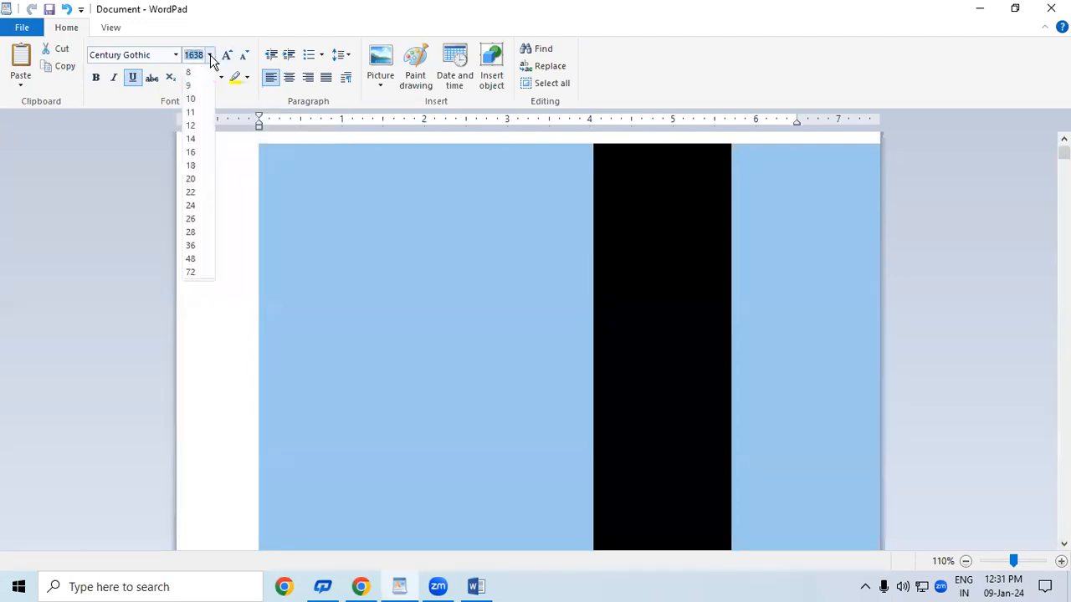
click(199, 73)
click(210, 55)
click(190, 272)
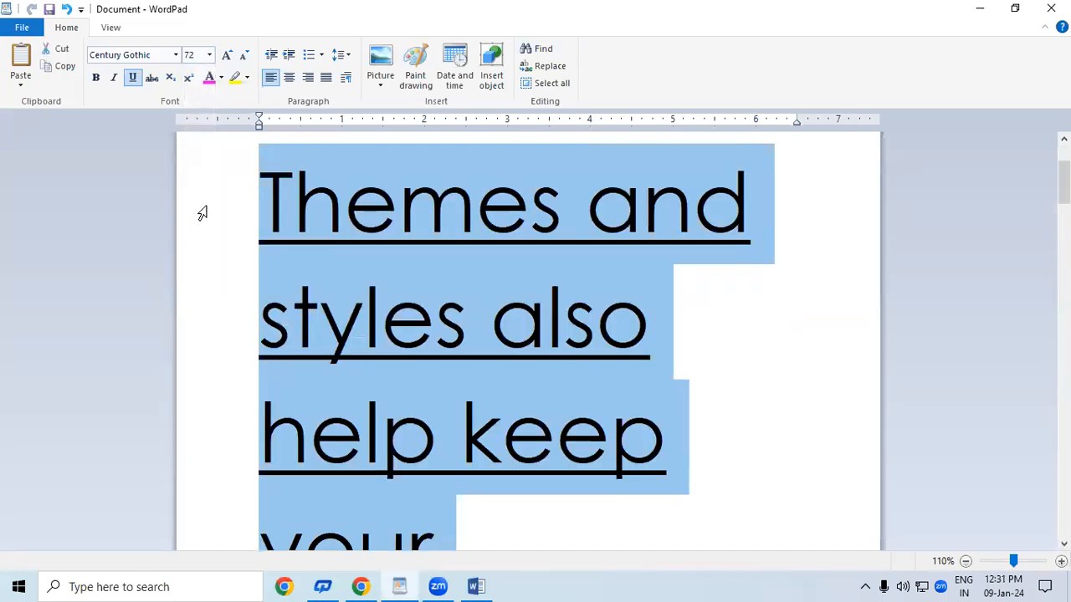
click(210, 54)
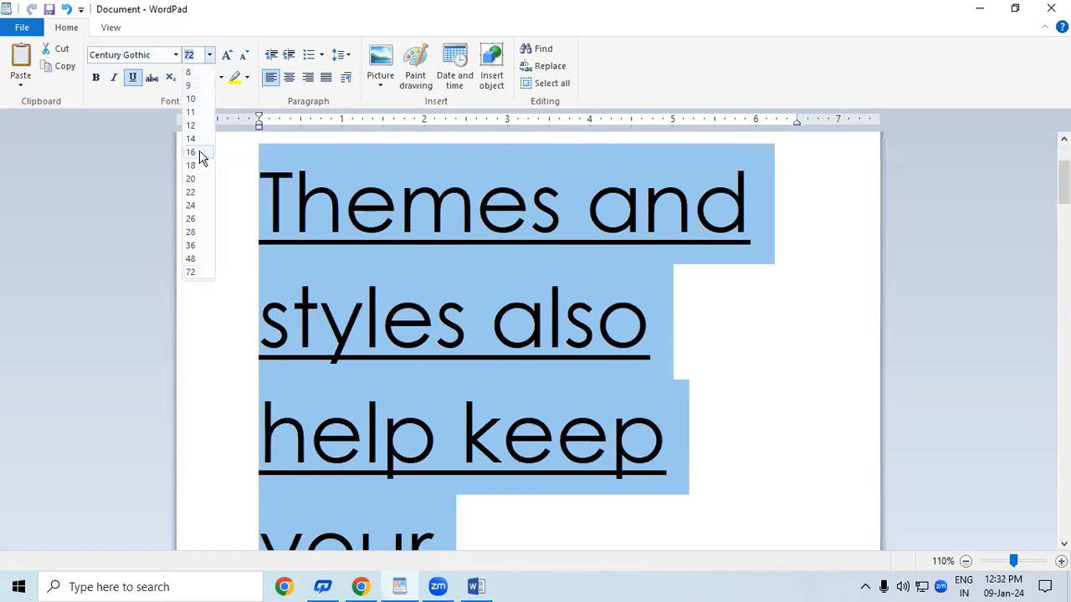
click(191, 104)
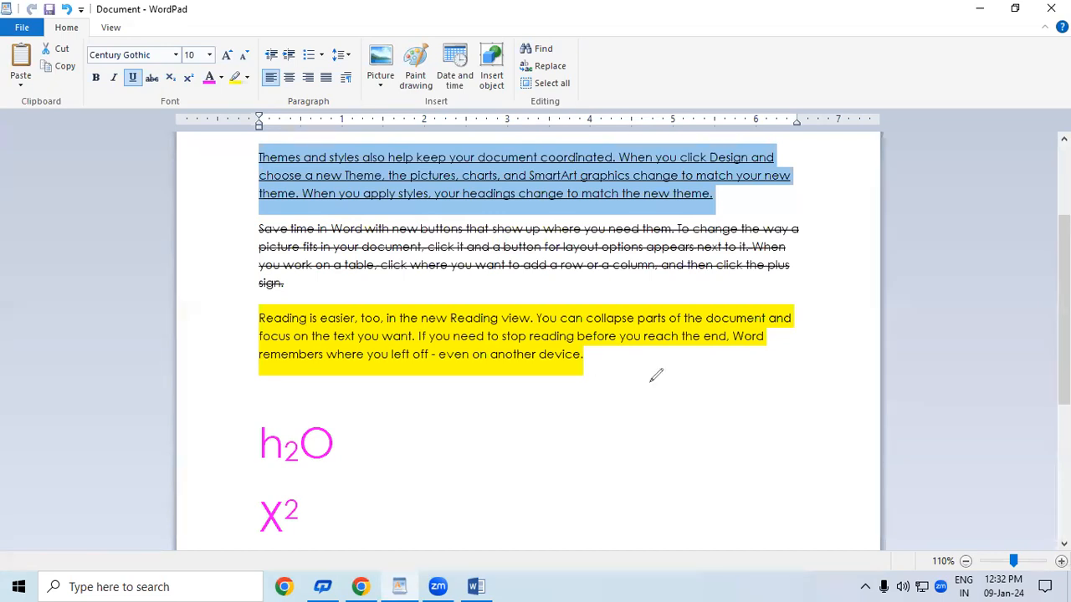
mouse_move(601, 359)
mouse_down()
mouse_move(640, 372)
mouse_move(669, 343)
mouse_move(694, 368)
mouse_move(711, 318)
mouse_move(720, 334)
mouse_up()
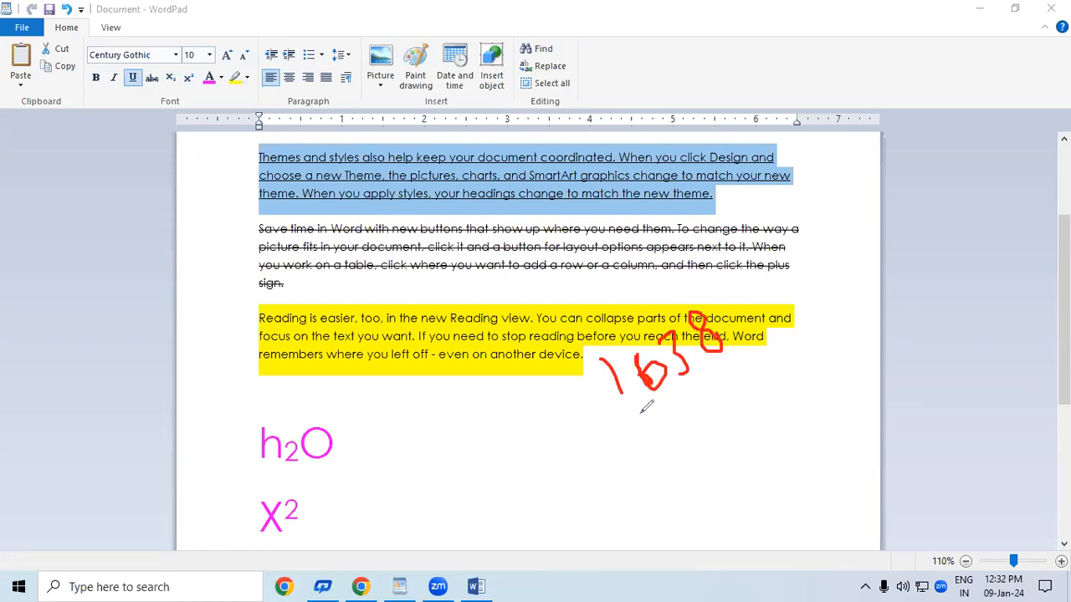
drag(676, 412, 693, 444)
mouse_move(720, 401)
mouse_down()
mouse_move(707, 427)
mouse_move(721, 400)
mouse_move(711, 419)
mouse_up()
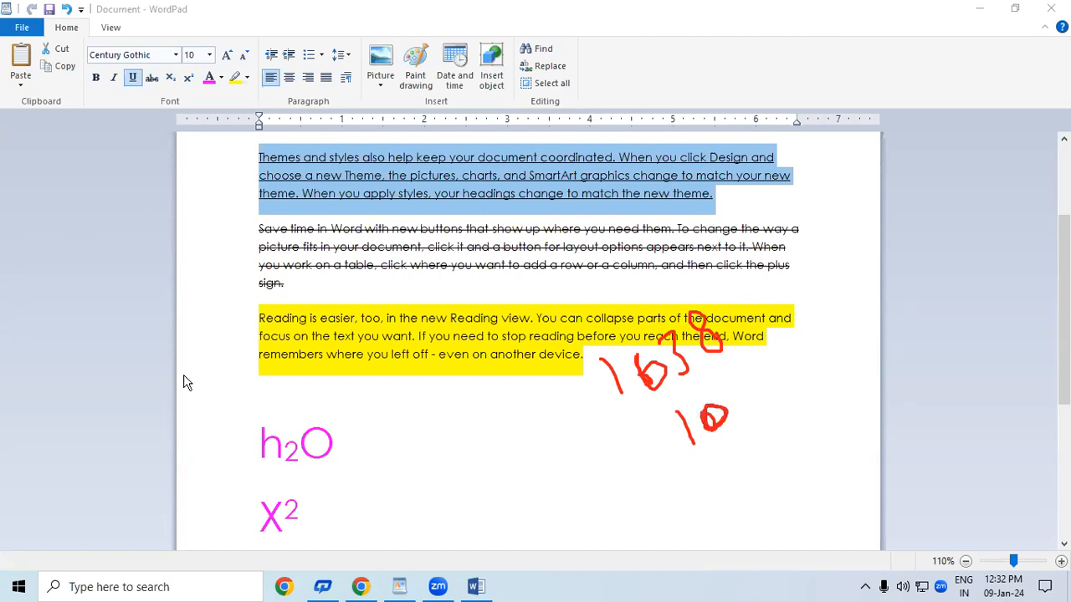
Step: Select the underlined "Themes and styles" paragraph and change its font to Brush Script MT
scroll(438, 287, up, 2)
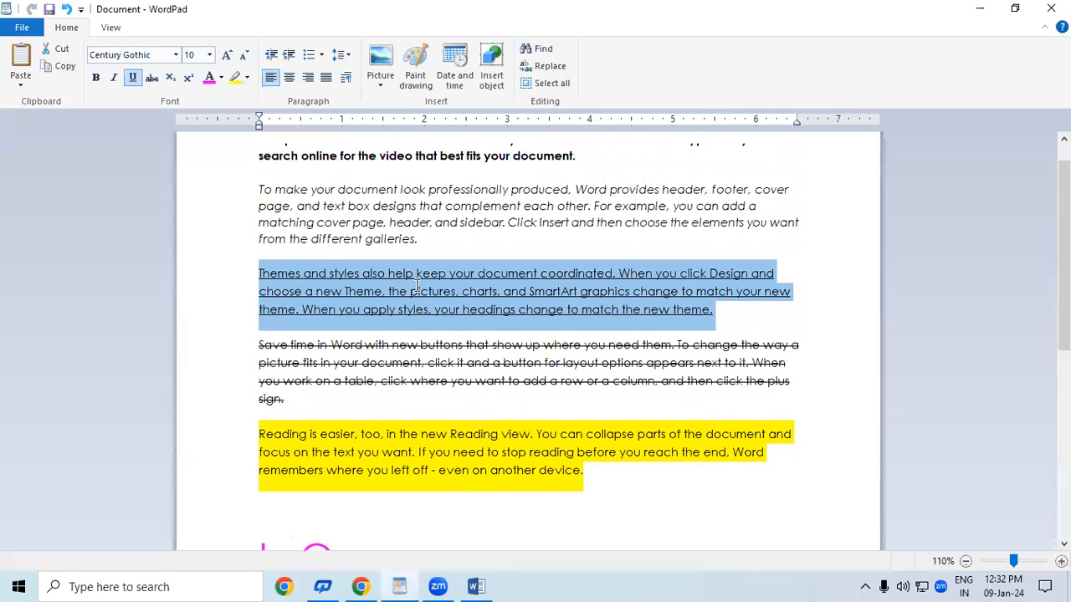
scroll(333, 255, down, 1)
drag(258, 259, 701, 306)
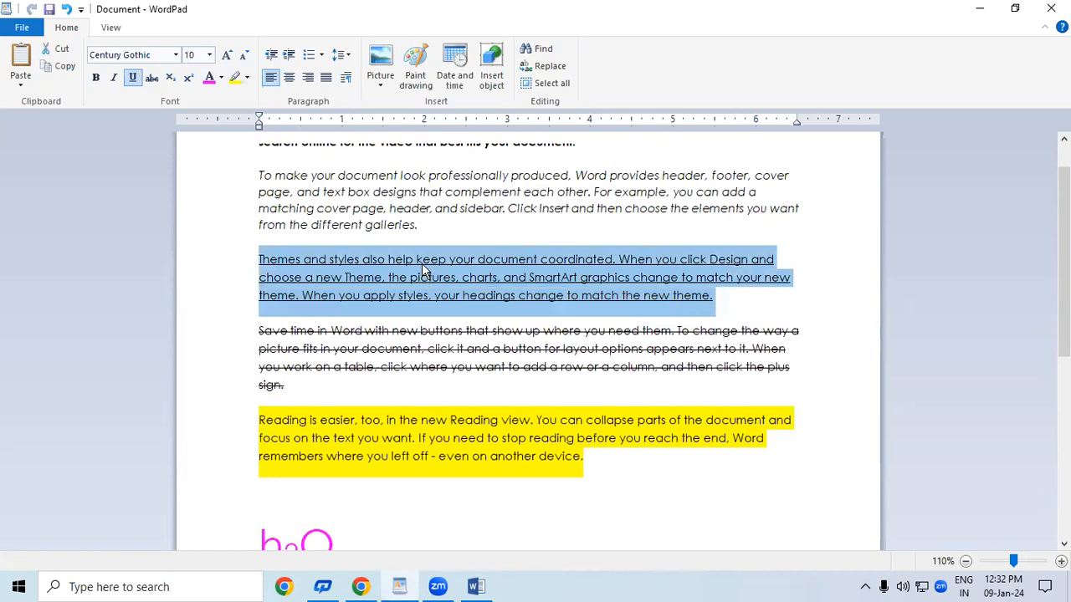
click(175, 54)
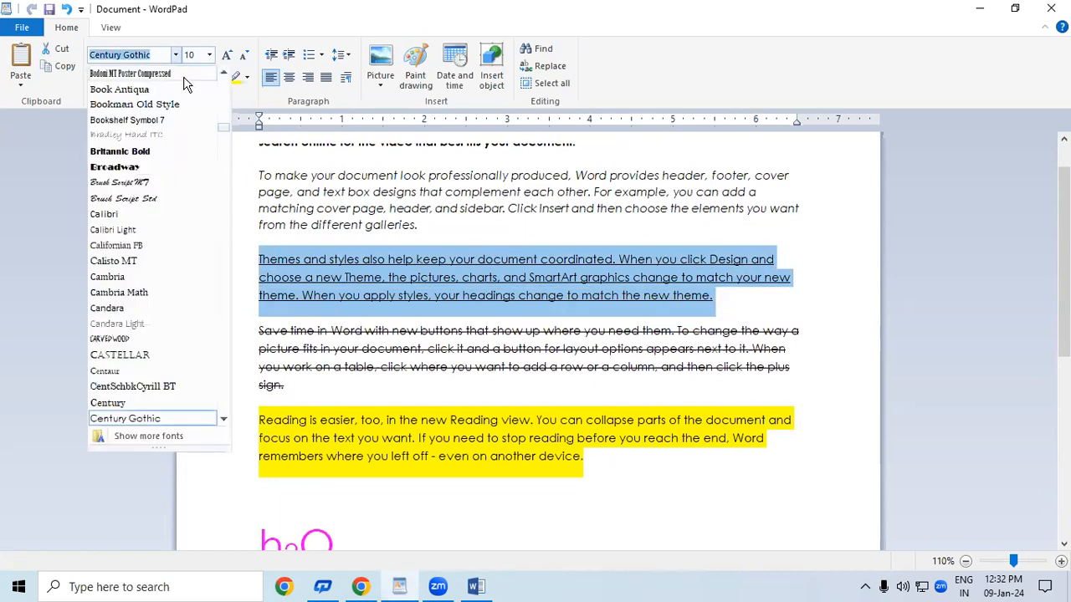
click(140, 183)
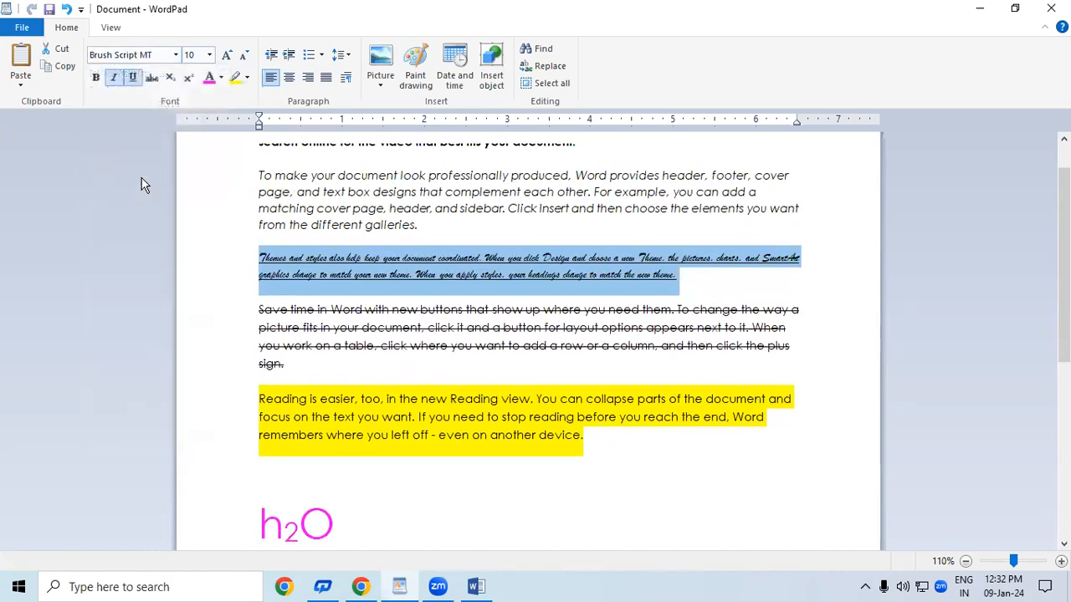
Step: Grow the selected underlined paragraph's font step by step to size 20
click(226, 55)
click(226, 54)
click(226, 55)
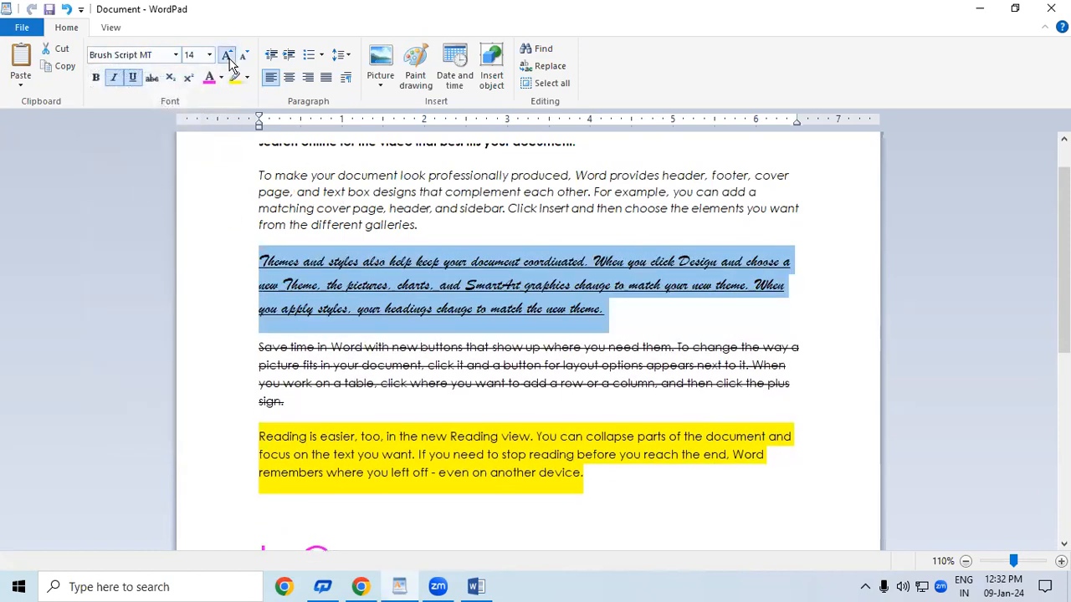
click(228, 56)
click(228, 56)
click(227, 56)
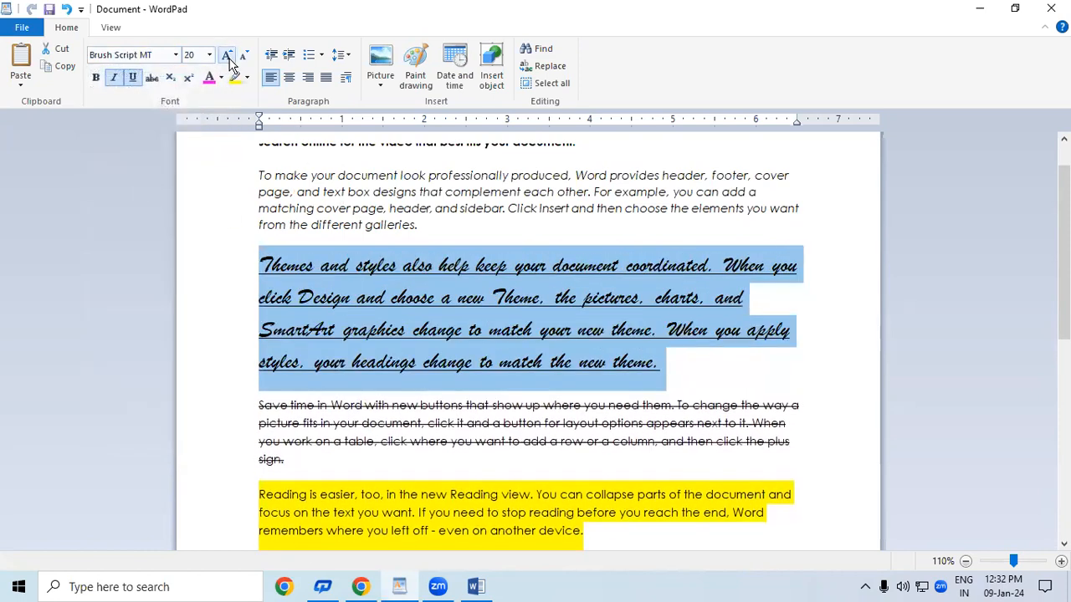
Step: Change the selected underlined paragraph's font to Bradley Hand ITC, and to Elephant
click(175, 54)
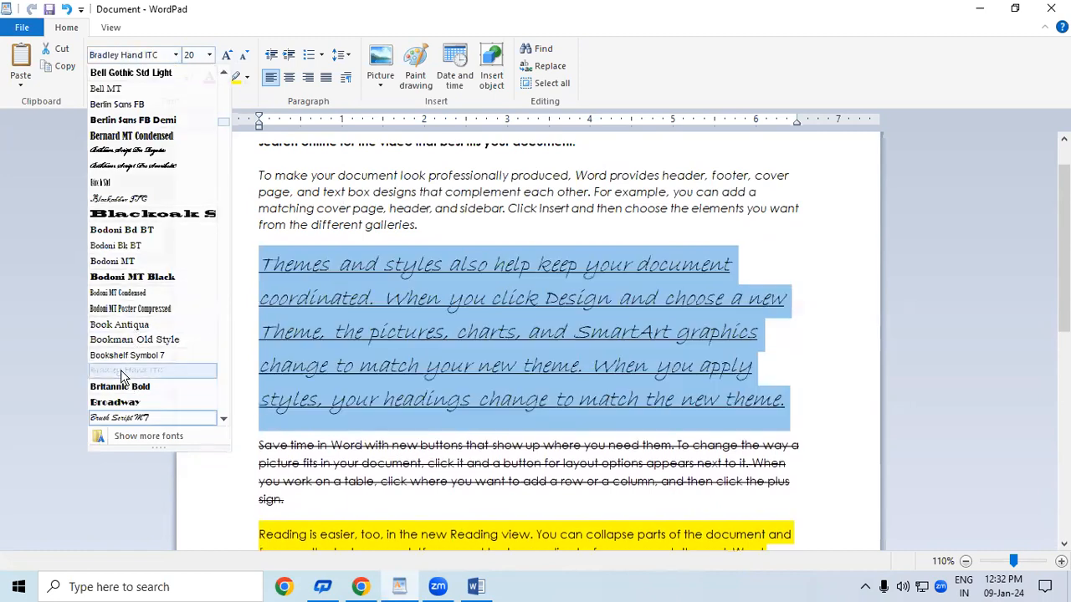
click(127, 370)
click(176, 54)
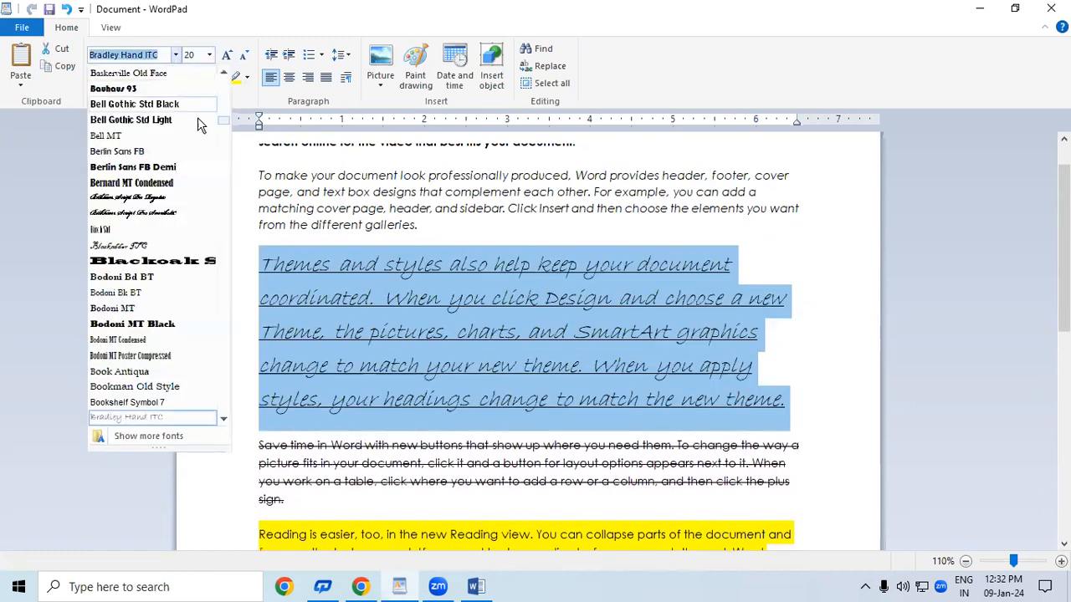
scroll(149, 155, down, 5)
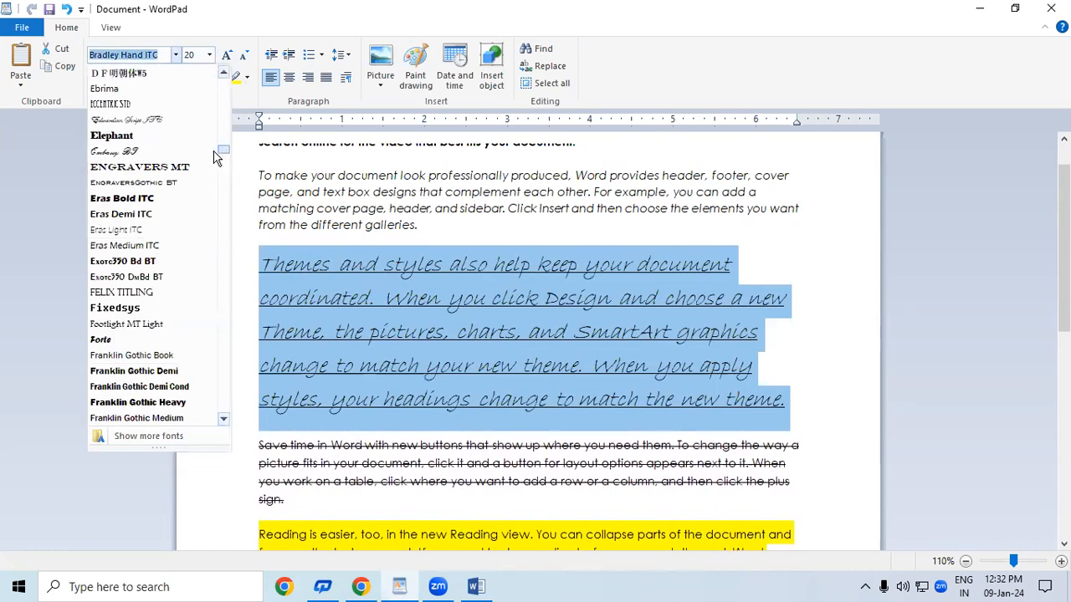
click(129, 136)
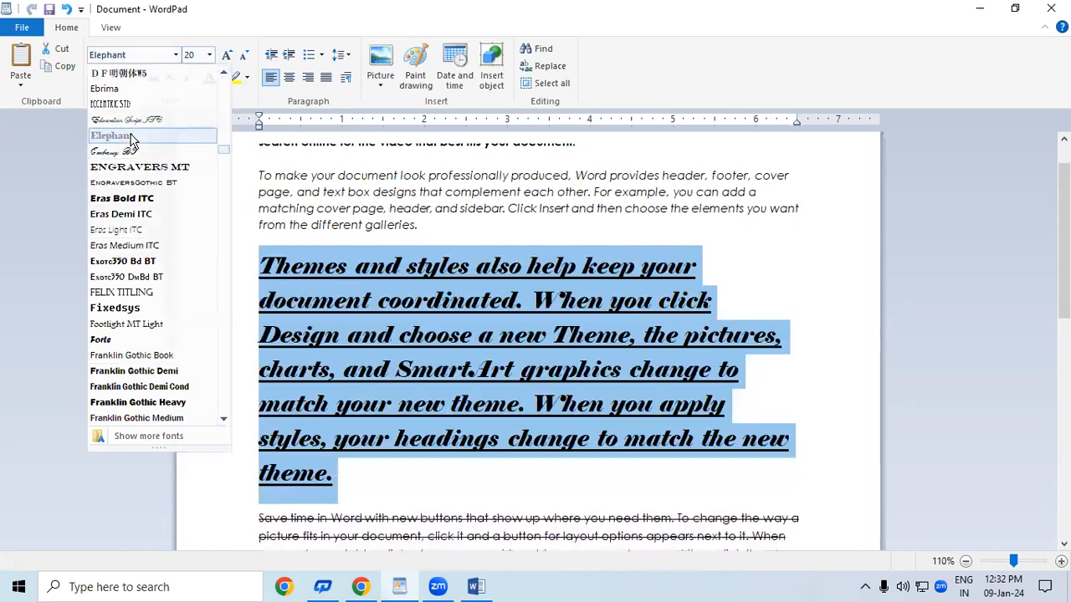
Step: Try the DFPOP1-W9 font on the selected underlined paragraph, and replace it with Curlz MT
click(176, 54)
click(126, 325)
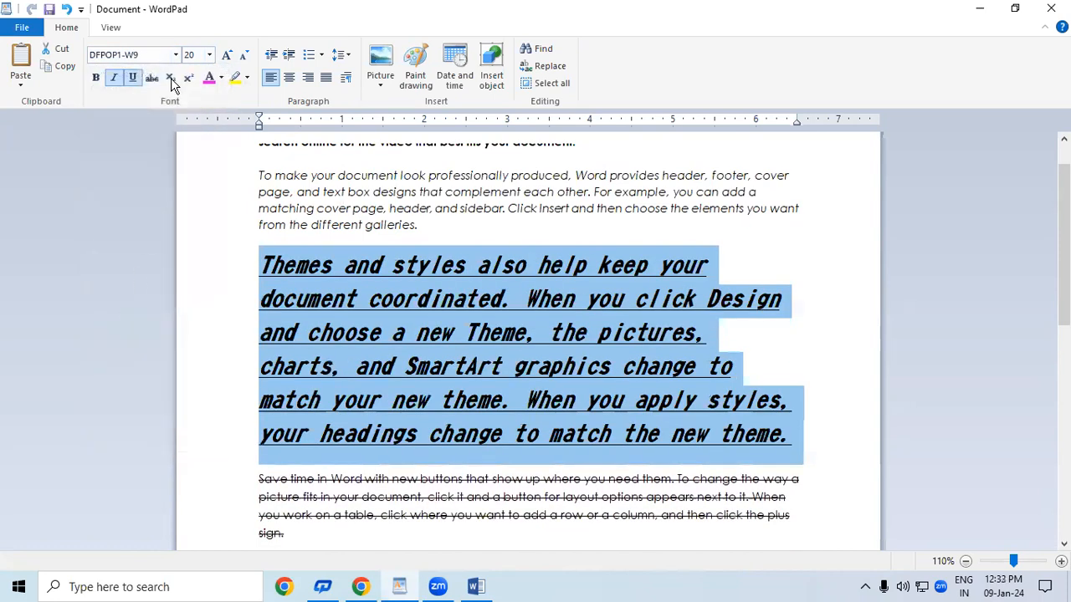
click(176, 55)
click(124, 340)
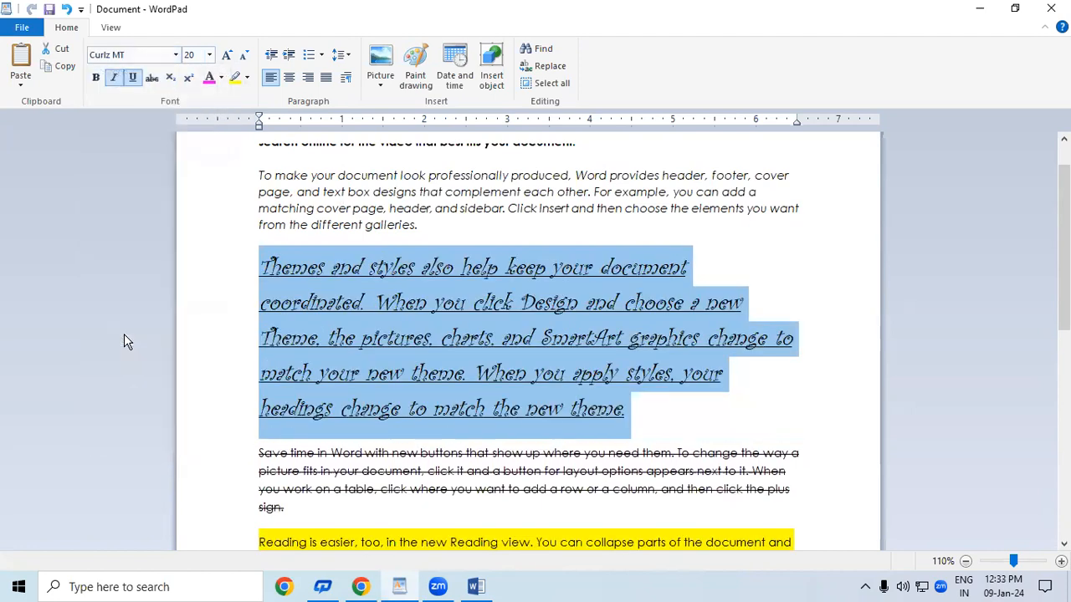
Step: Change the underlined paragraph's font to Corbel Light and clear the selection
click(176, 54)
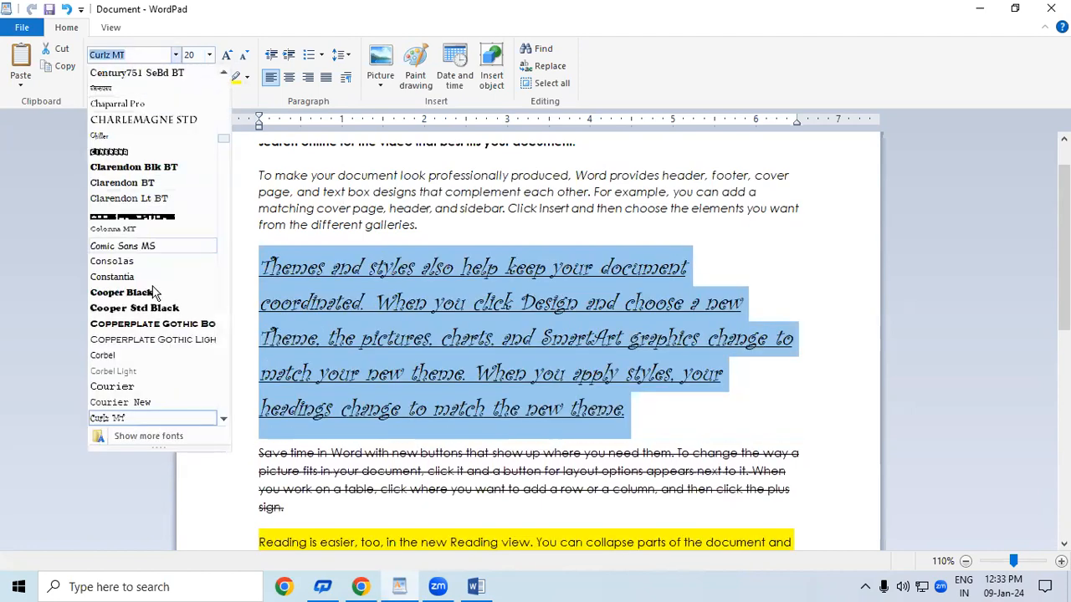
click(156, 372)
click(464, 355)
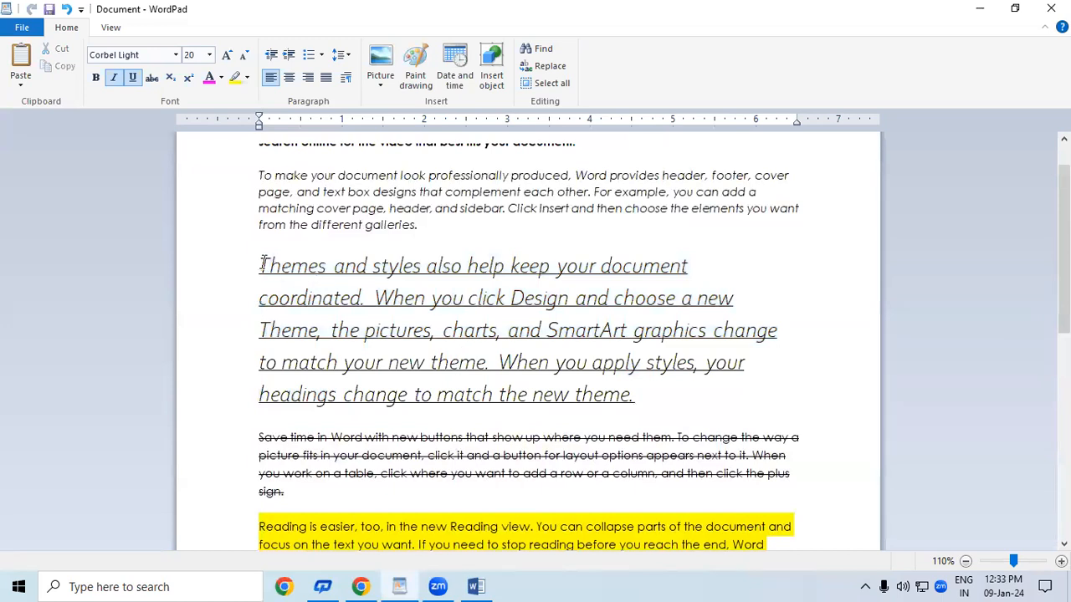
drag(262, 265, 656, 413)
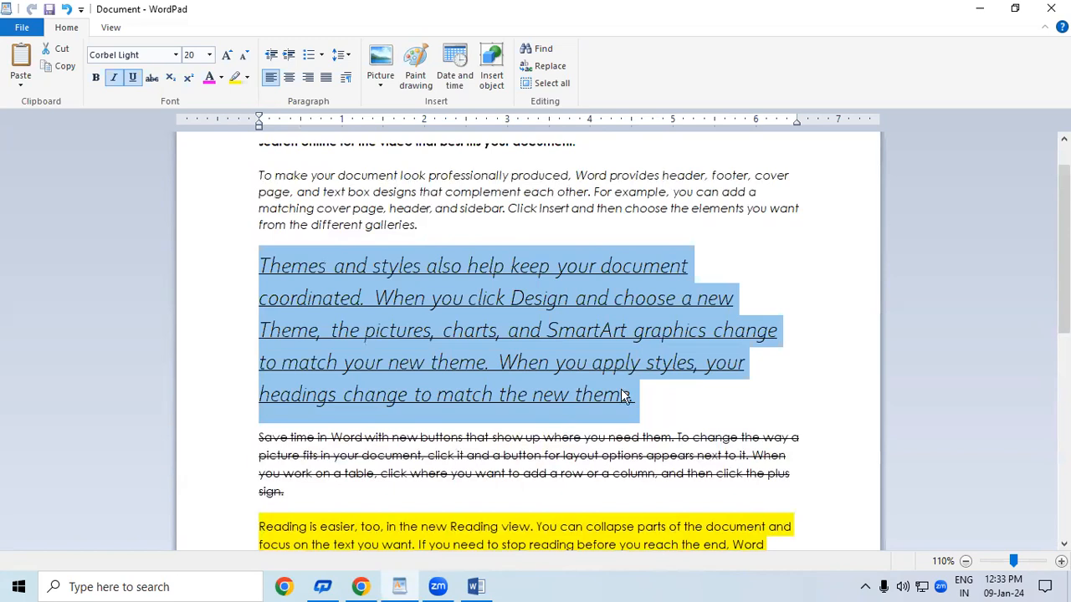
click(540, 305)
Step: Change only the words "Themes and styles also help keep your document" to Code Predators, and to a decorative boxed-capitals font
drag(260, 264, 703, 256)
click(176, 55)
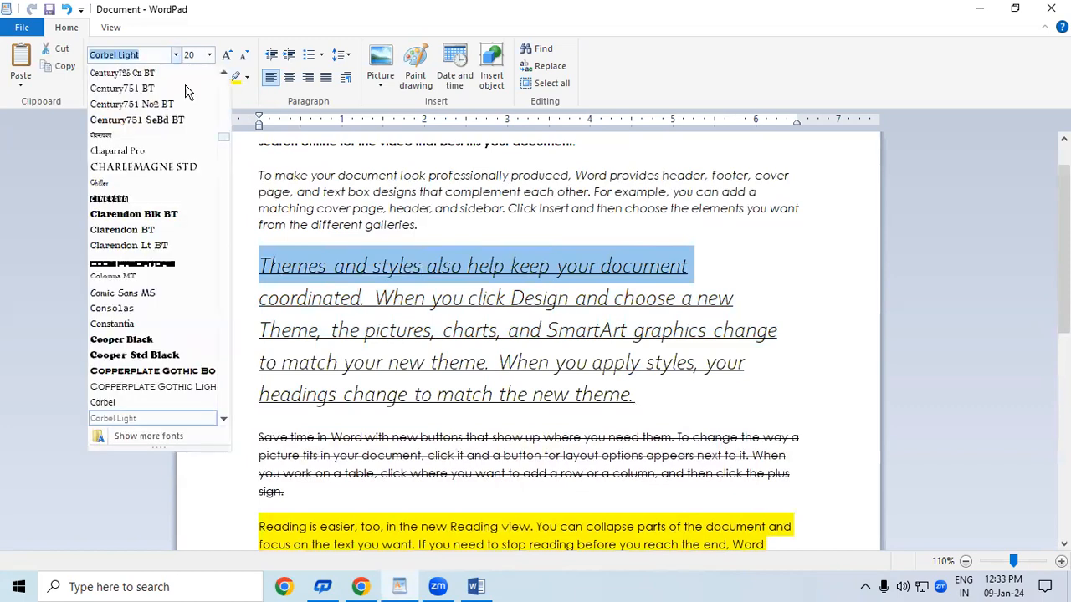
click(127, 264)
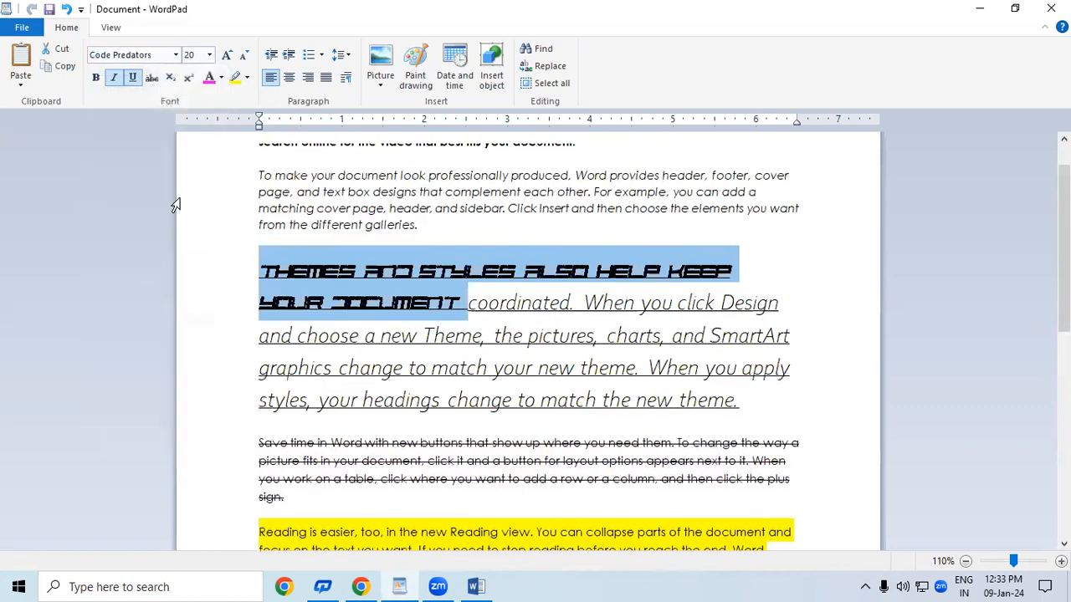
click(176, 56)
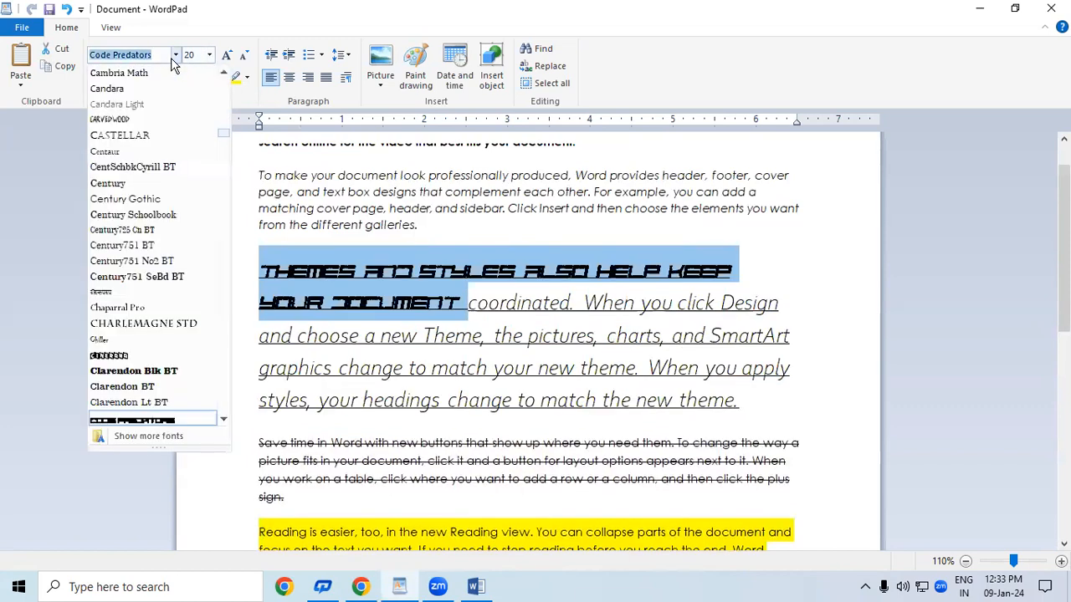
click(134, 355)
click(398, 356)
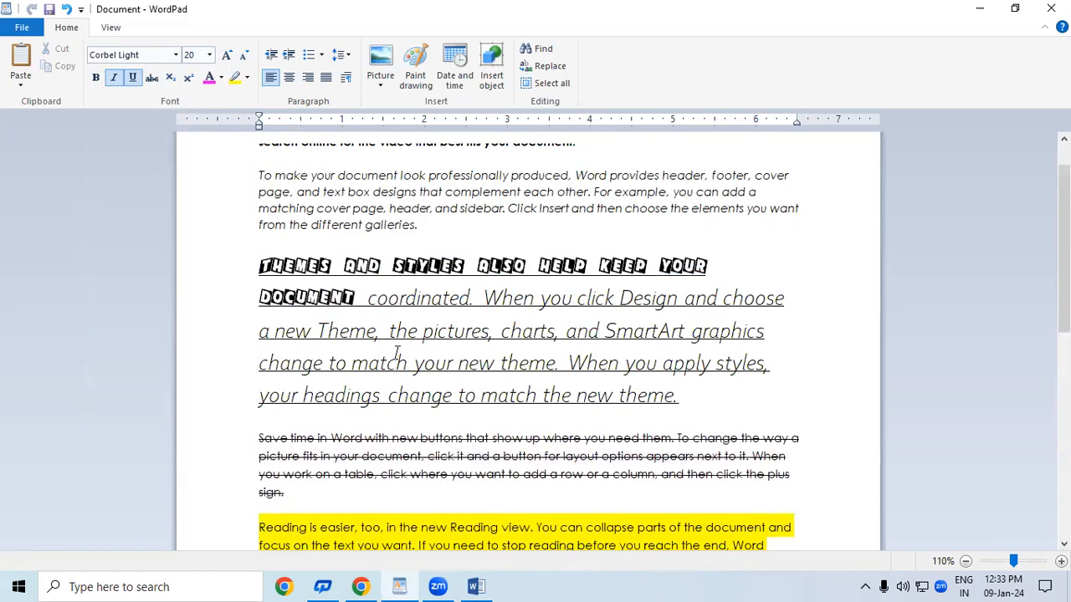
click(267, 267)
drag(268, 269, 700, 402)
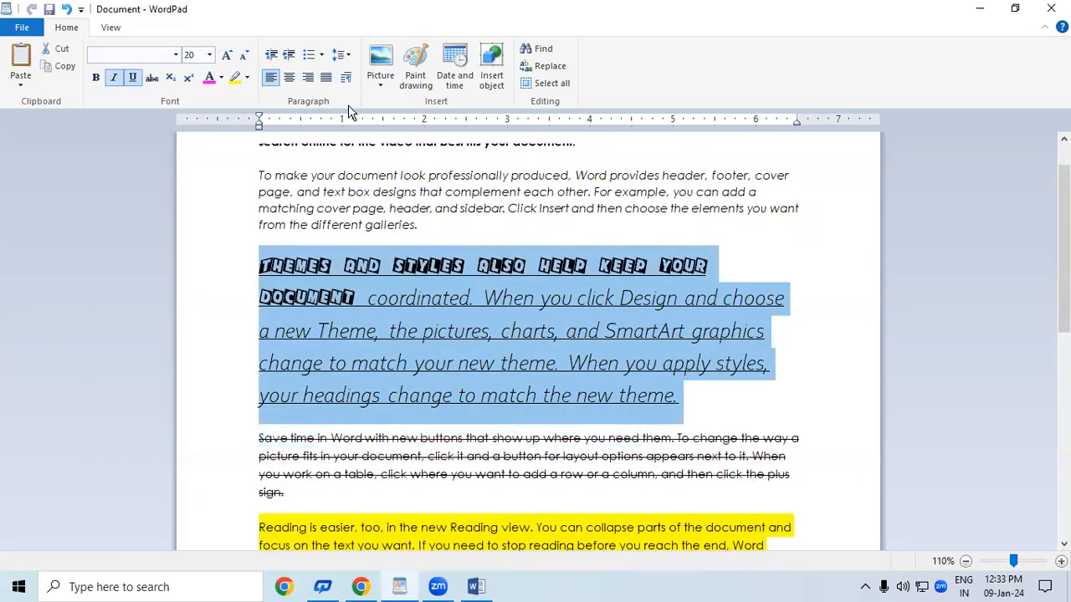
click(175, 55)
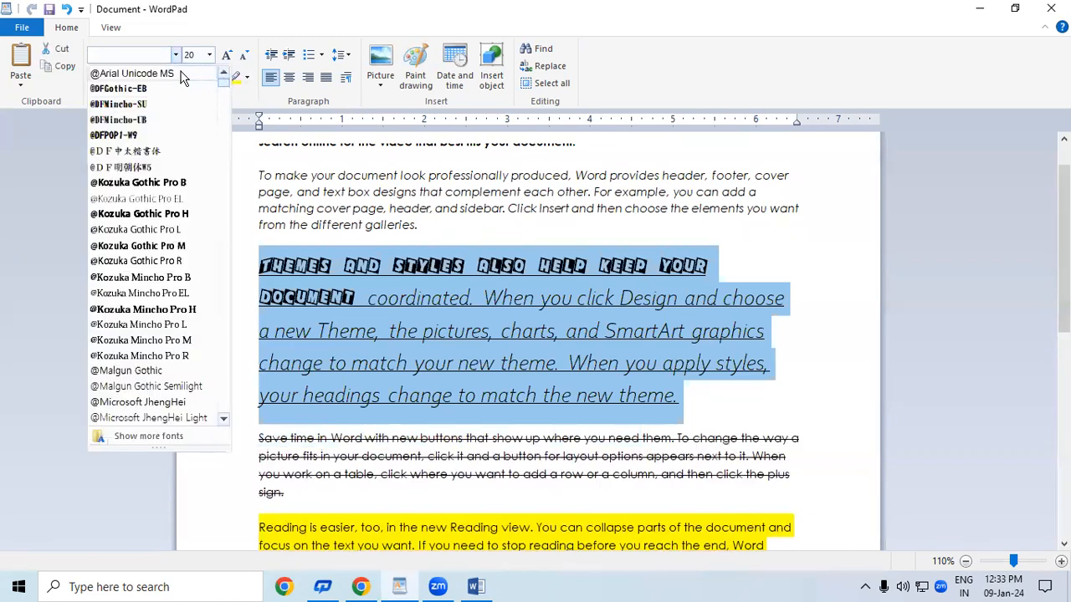
click(178, 73)
Step: Remove the underline and italic styles from the "Themes and styles" paragraph and deselect it
click(132, 77)
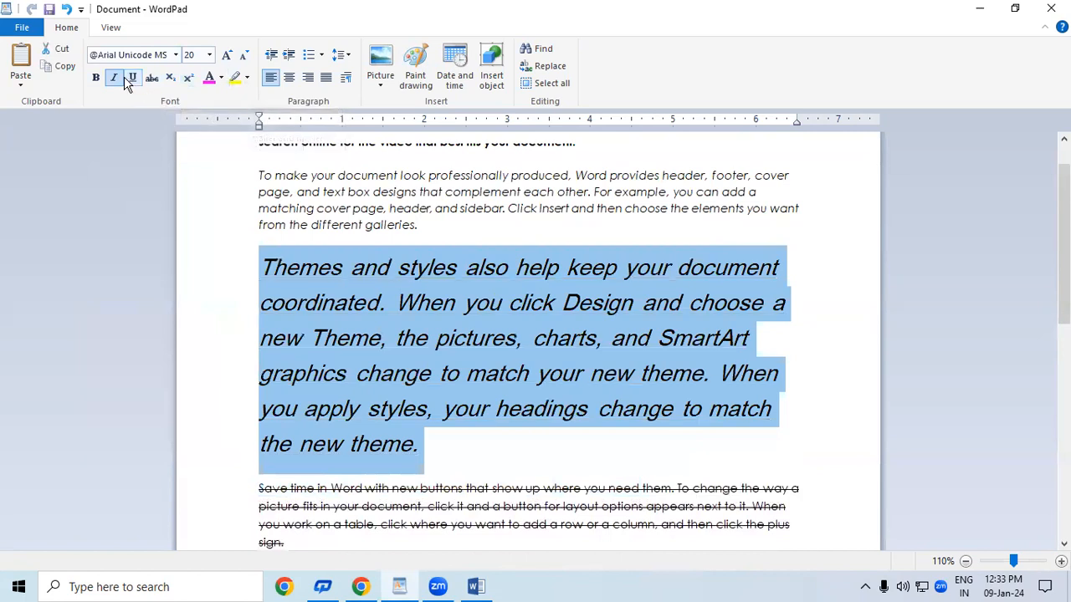
click(113, 77)
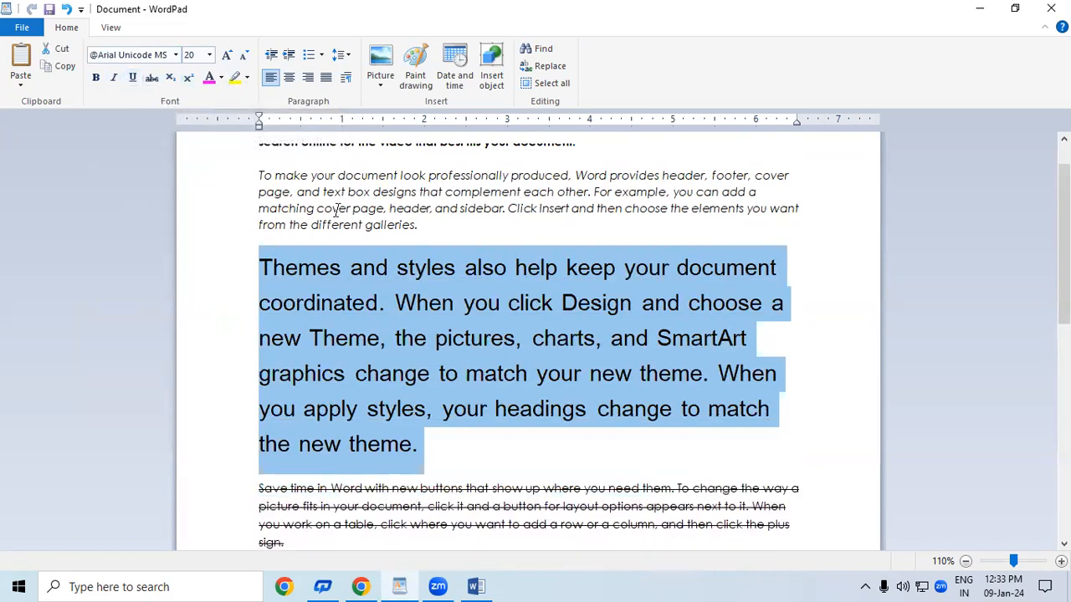
click(370, 231)
scroll(370, 226, down, 1)
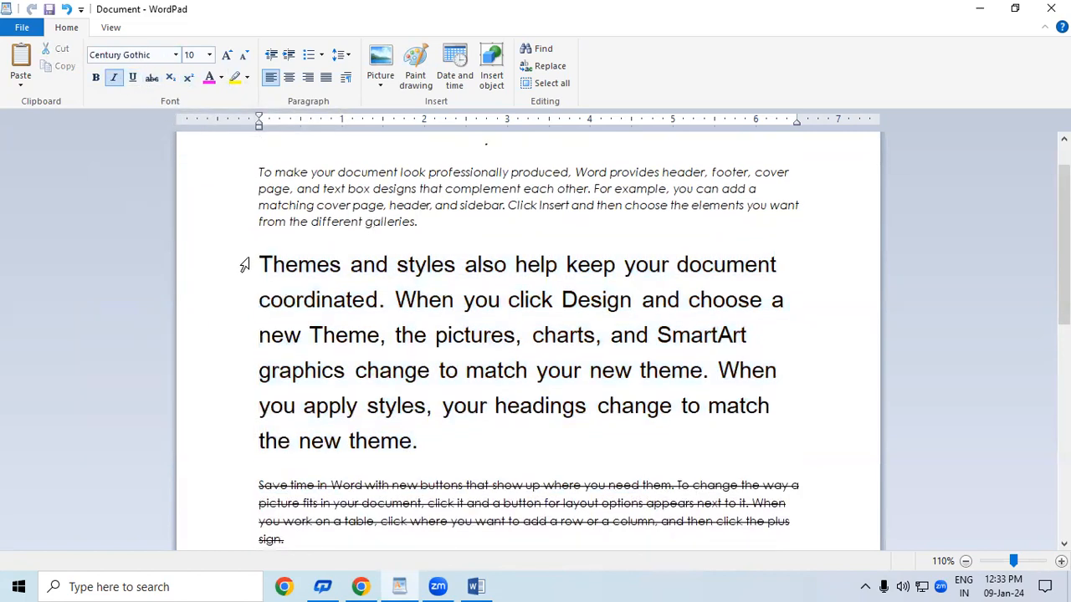
Step: Select the whole "Themes and styles" paragraph
drag(260, 254, 449, 446)
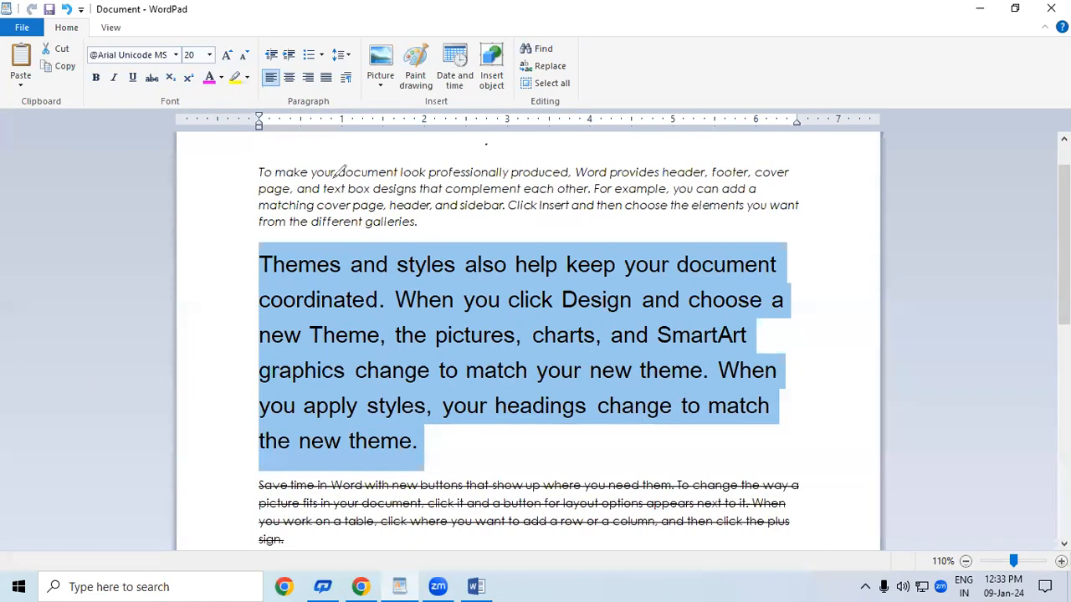
click(325, 150)
mouse_move(323, 162)
mouse_down()
mouse_move(328, 137)
mouse_move(337, 157)
mouse_move(336, 146)
mouse_move(410, 105)
mouse_move(428, 130)
mouse_up()
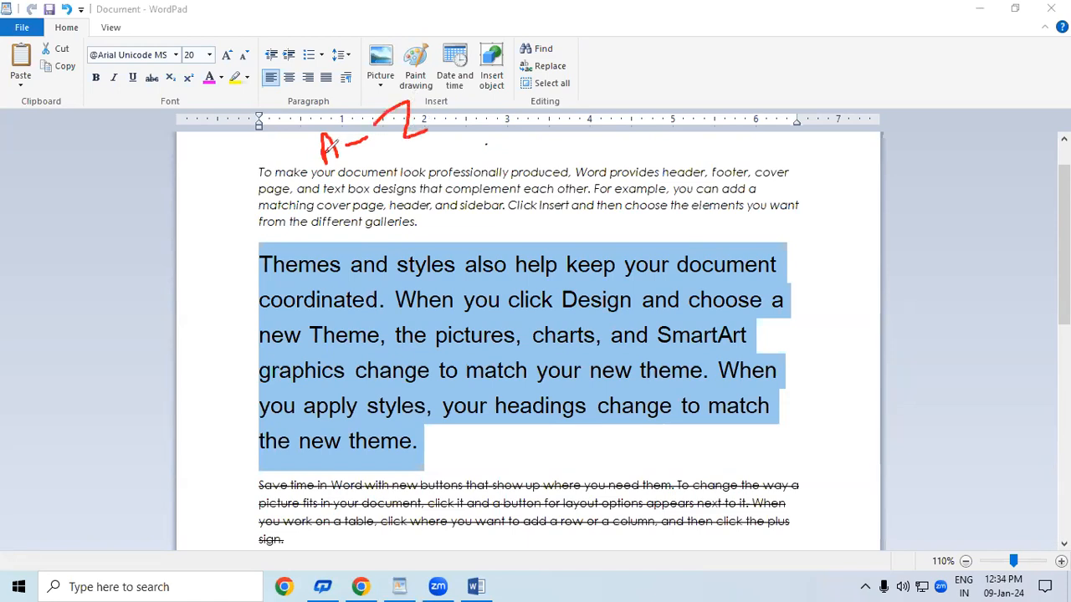
mouse_move(442, 179)
mouse_down()
mouse_move(442, 216)
mouse_move(450, 194)
mouse_move(464, 211)
mouse_up()
drag(334, 216, 342, 236)
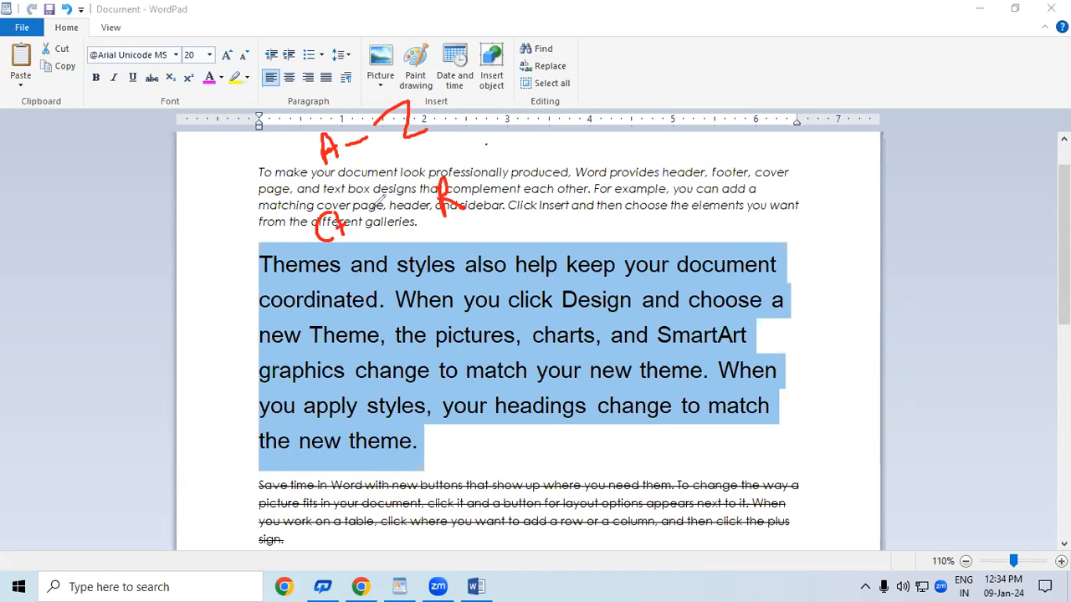
mouse_move(554, 170)
mouse_down()
mouse_move(585, 166)
mouse_move(574, 179)
mouse_up()
mouse_move(647, 35)
mouse_down()
mouse_move(651, 73)
mouse_move(651, 52)
mouse_move(682, 72)
mouse_move(675, 122)
mouse_move(692, 103)
mouse_up()
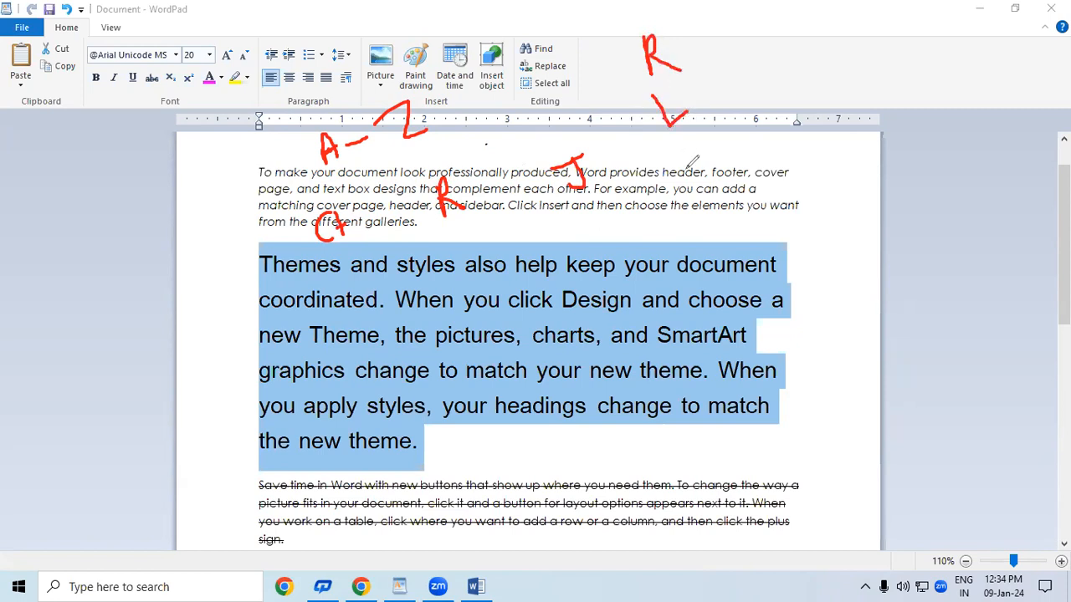
mouse_move(669, 146)
mouse_down()
mouse_move(703, 134)
mouse_move(697, 161)
mouse_move(684, 159)
mouse_move(708, 208)
mouse_move(720, 205)
mouse_up()
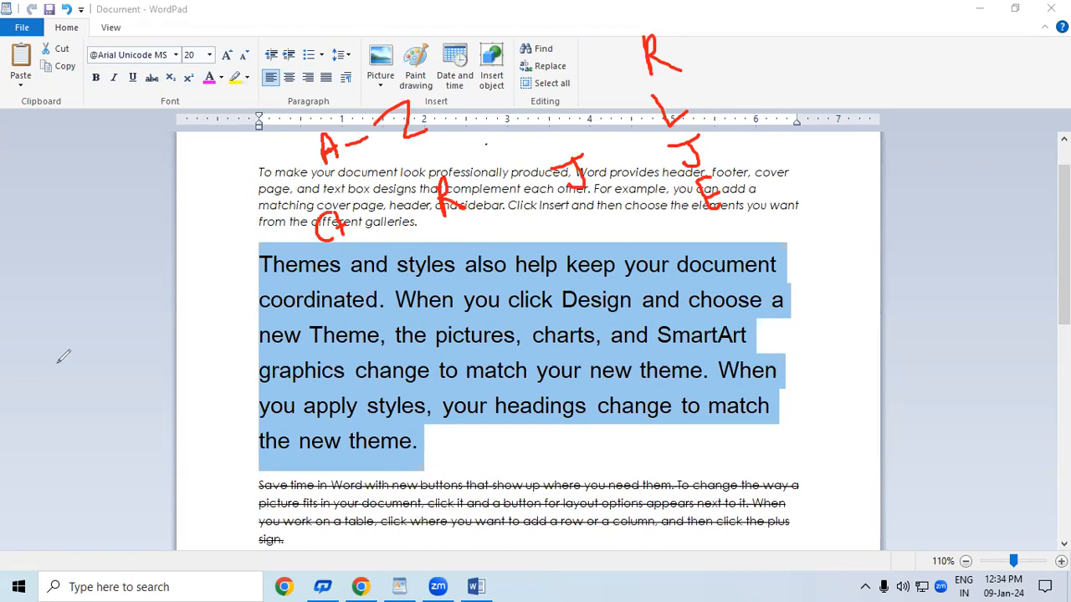
key(Escape)
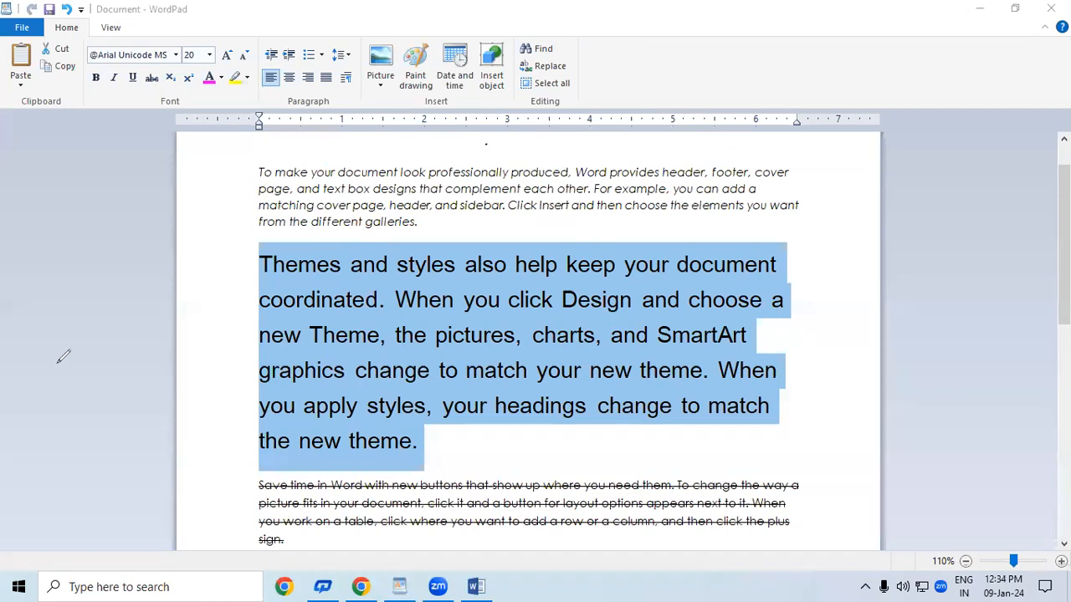
Step: Set the selected "Themes and styles" paragraph to Calibri at size 10 and clear the selection
click(175, 55)
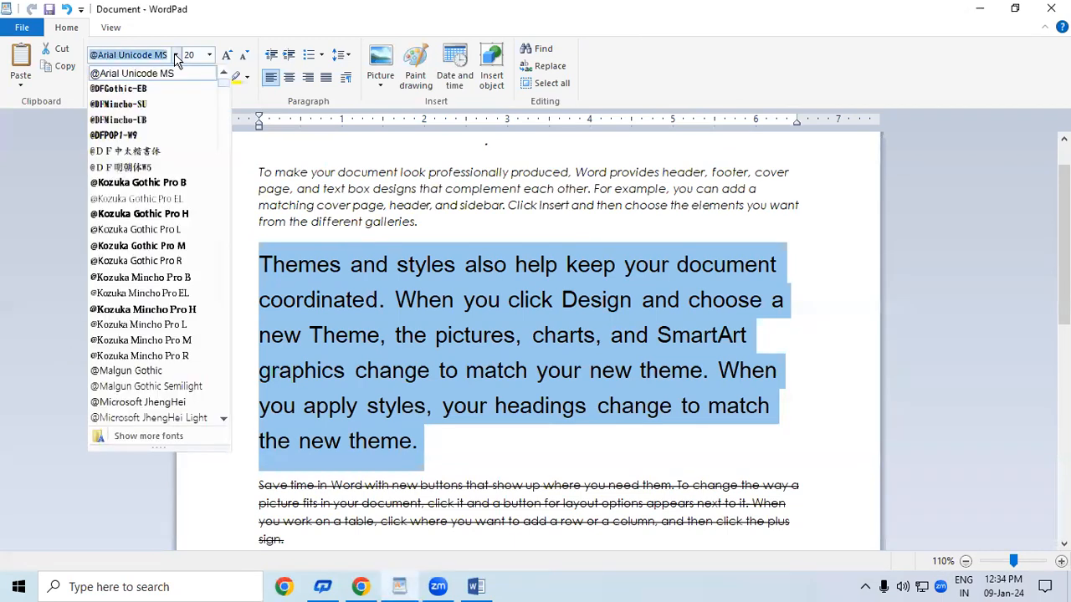
text(c)
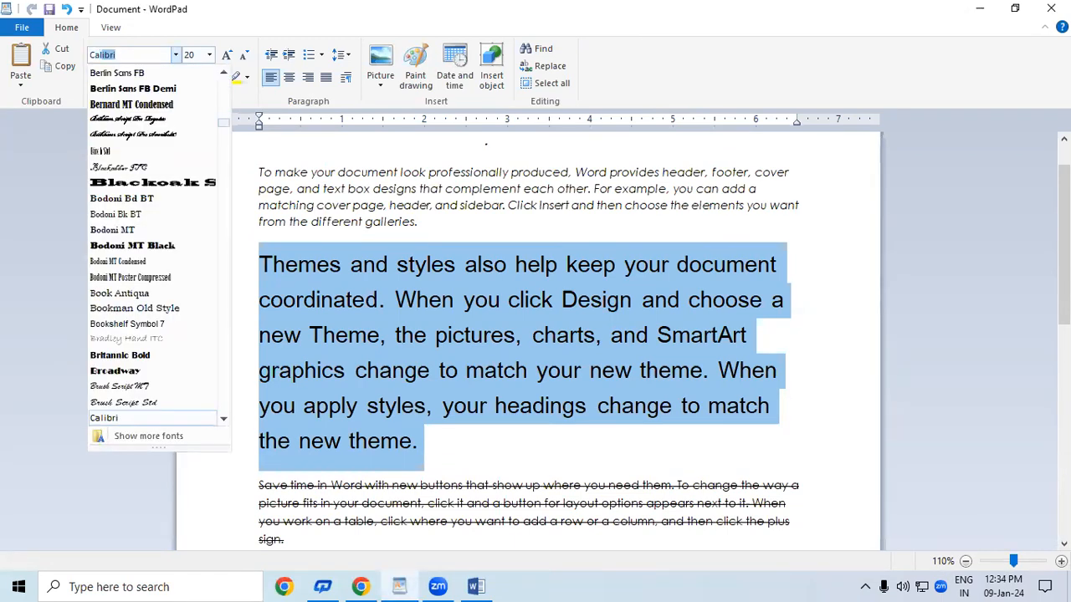
key(Return)
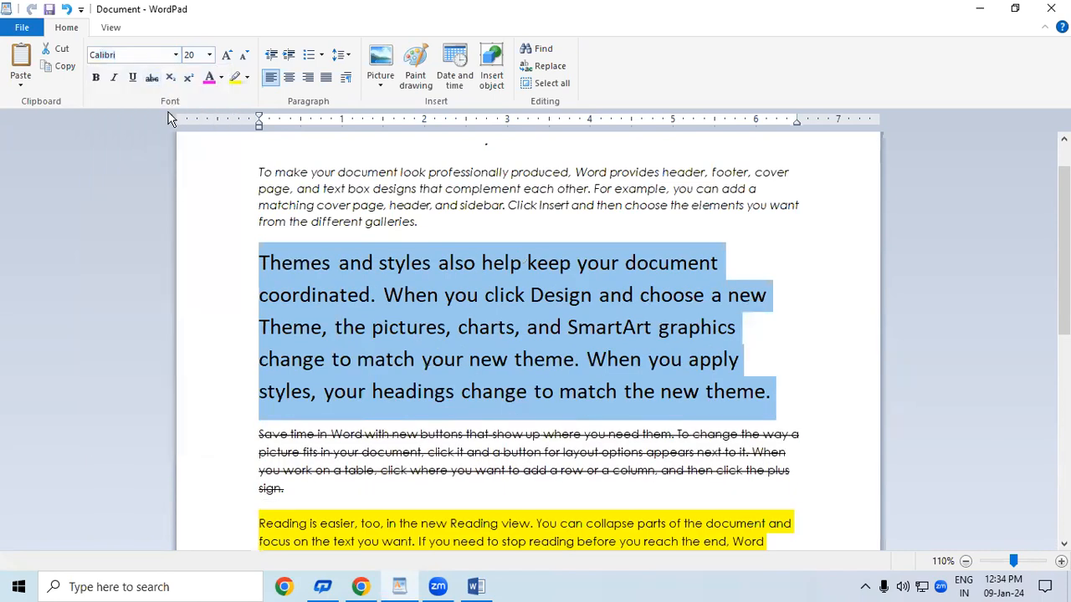
click(209, 55)
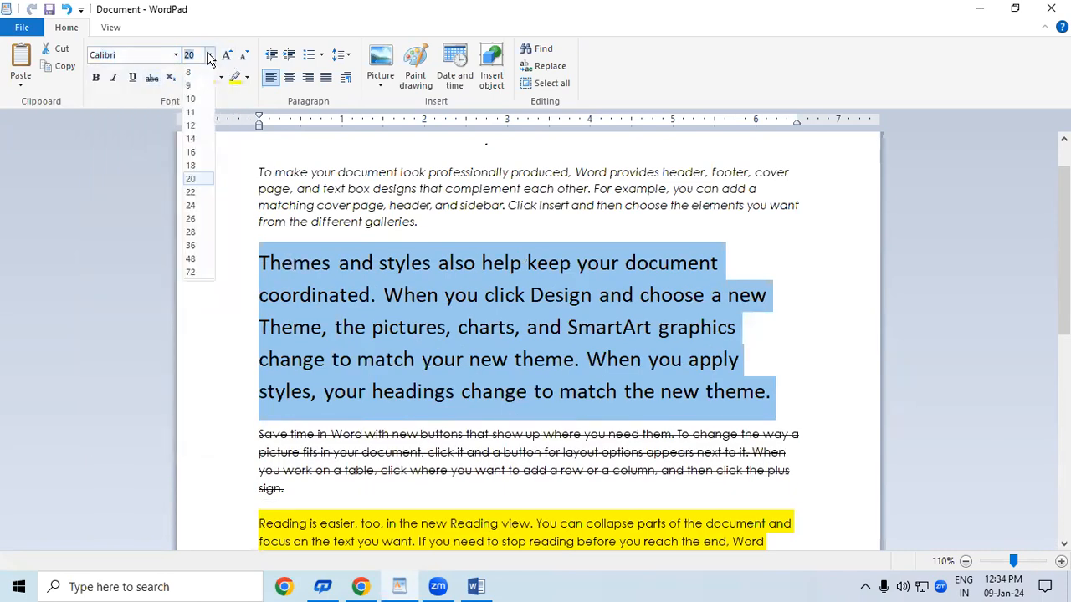
click(191, 99)
click(436, 349)
scroll(418, 308, down, 1)
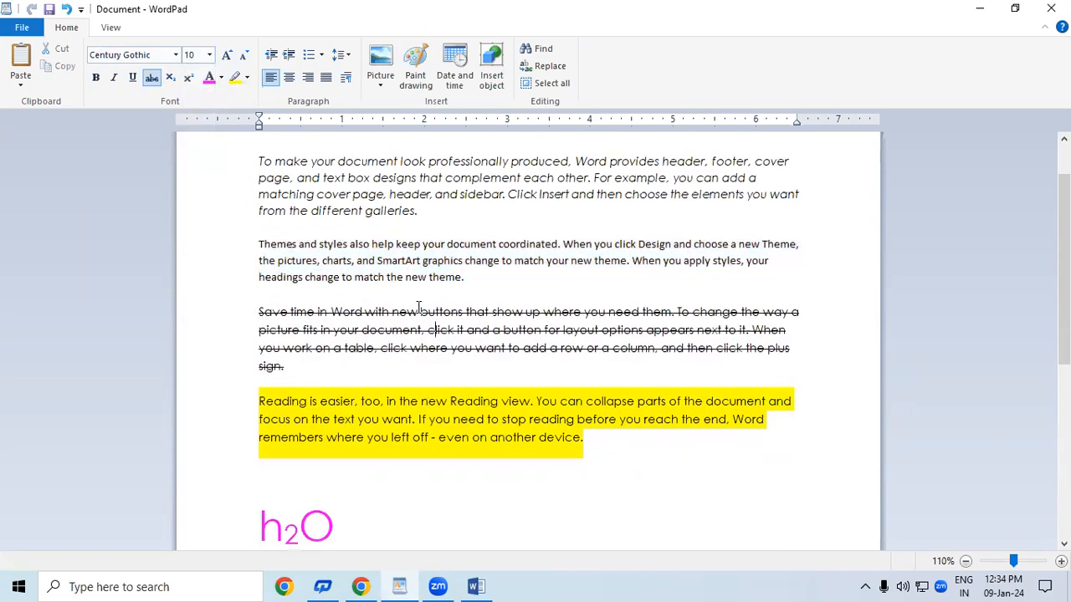
scroll(1064, 335, up, 1)
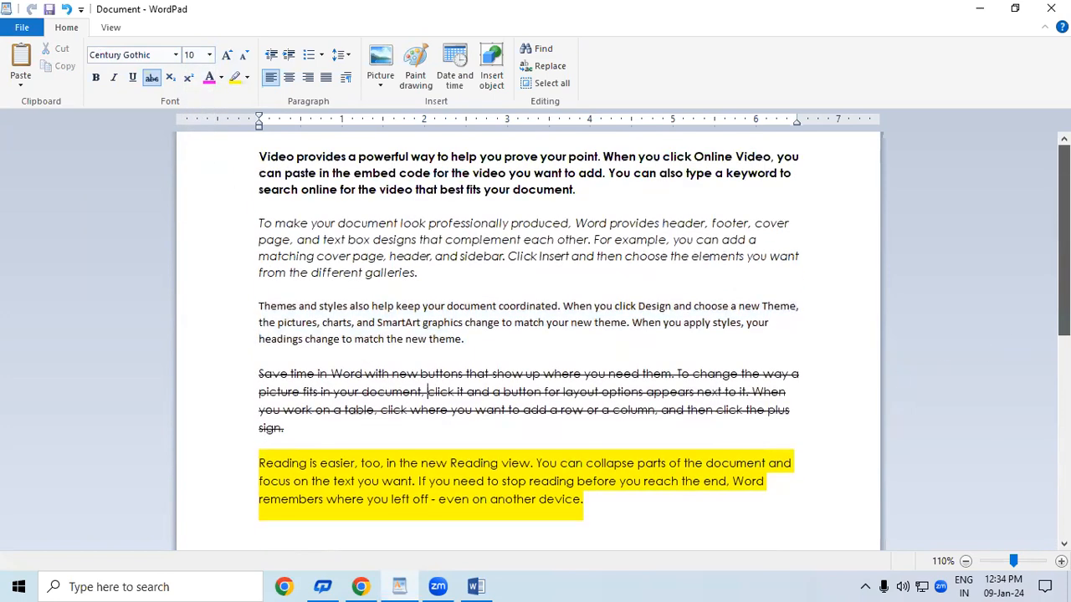
Step: Select the entire document from the first paragraph to the end and centre-align all of it
click(428, 210)
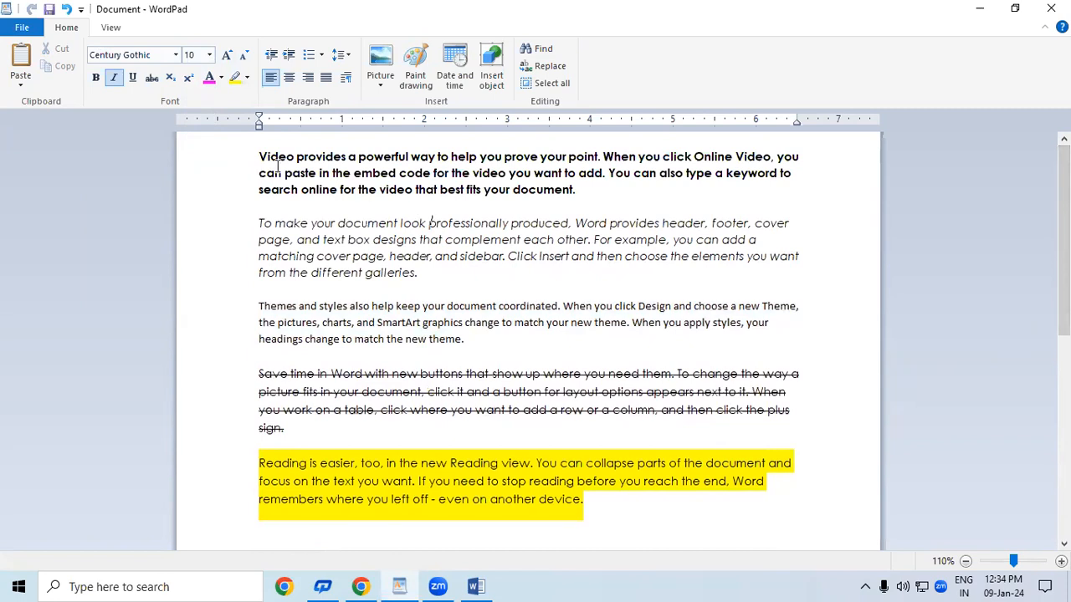
drag(262, 149, 581, 443)
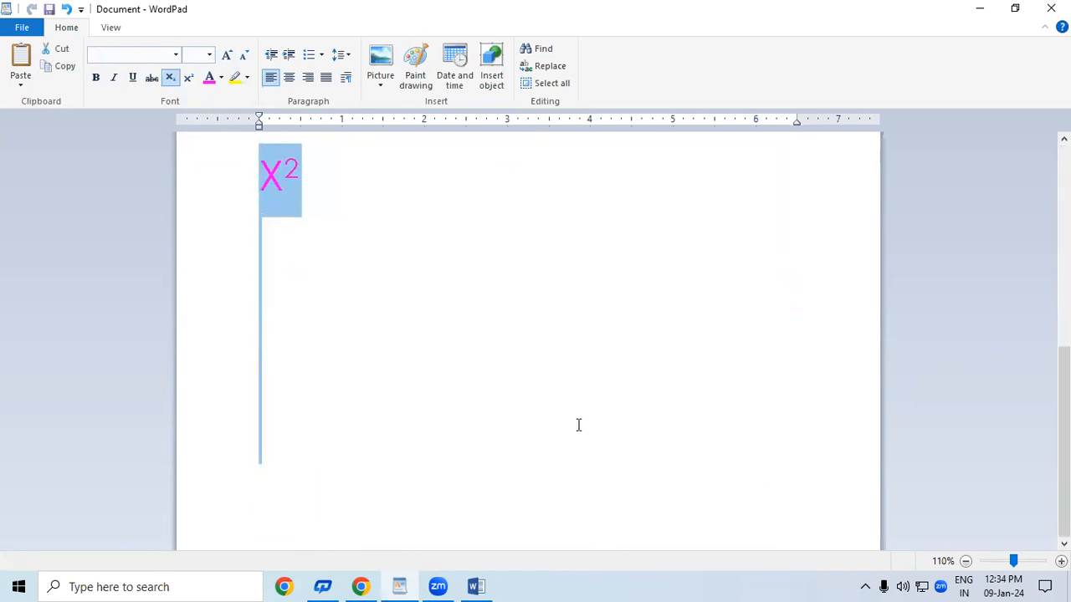
drag(1064, 427, 1065, 219)
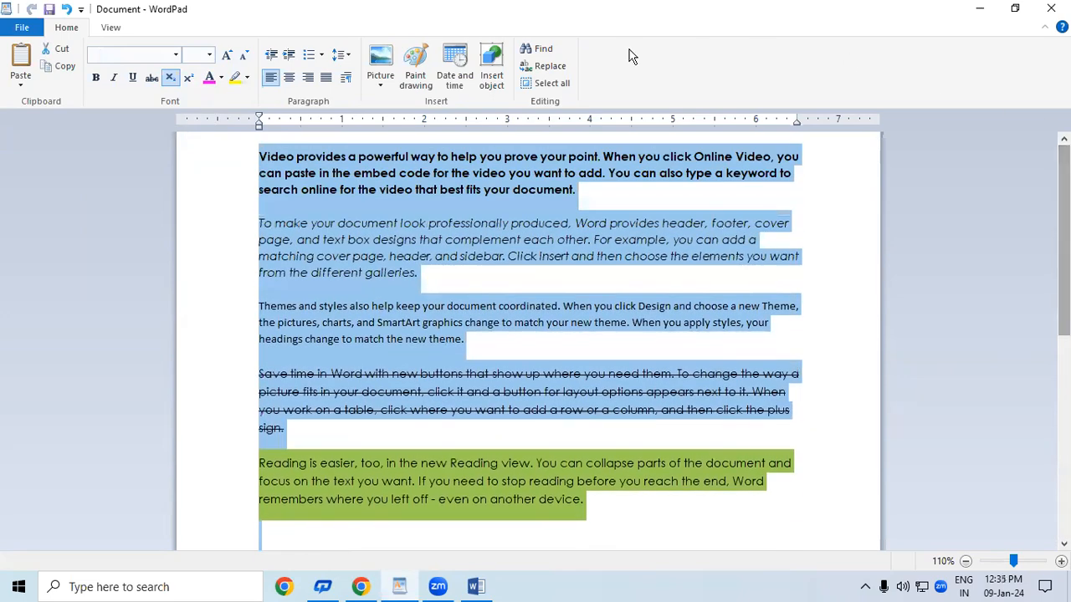
click(289, 79)
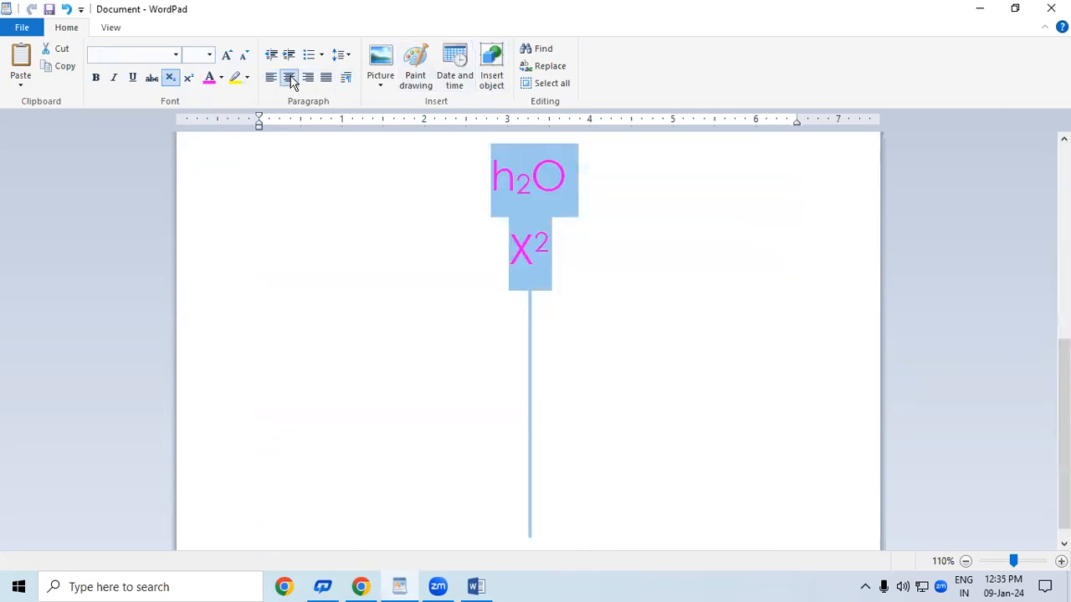
drag(1064, 433, 1065, 240)
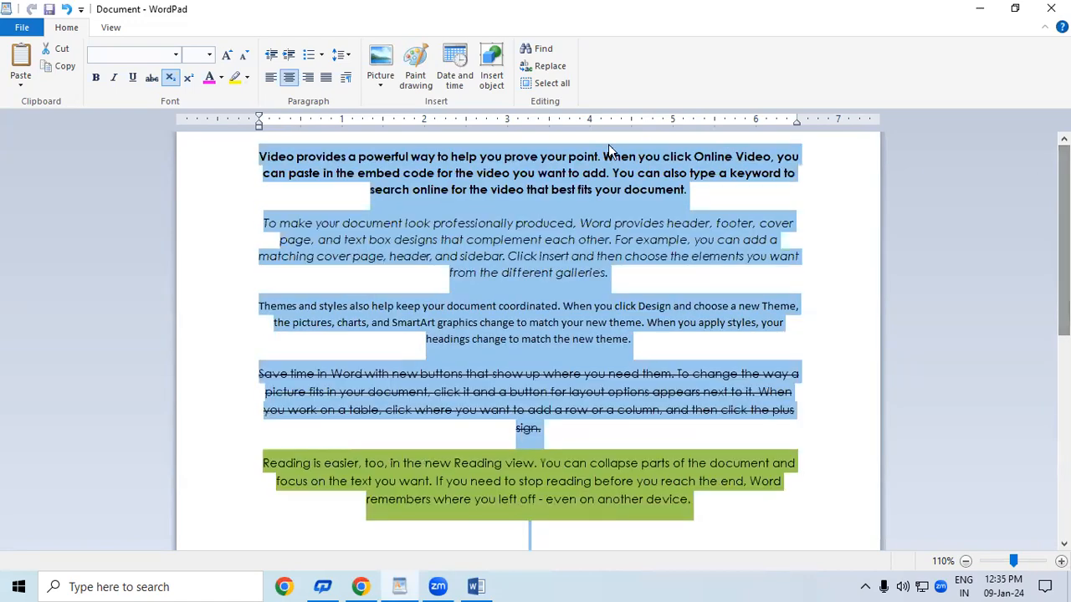
Step: Right-align all the text in the selected document and clear the selection
click(307, 76)
drag(1065, 383, 1065, 350)
click(763, 407)
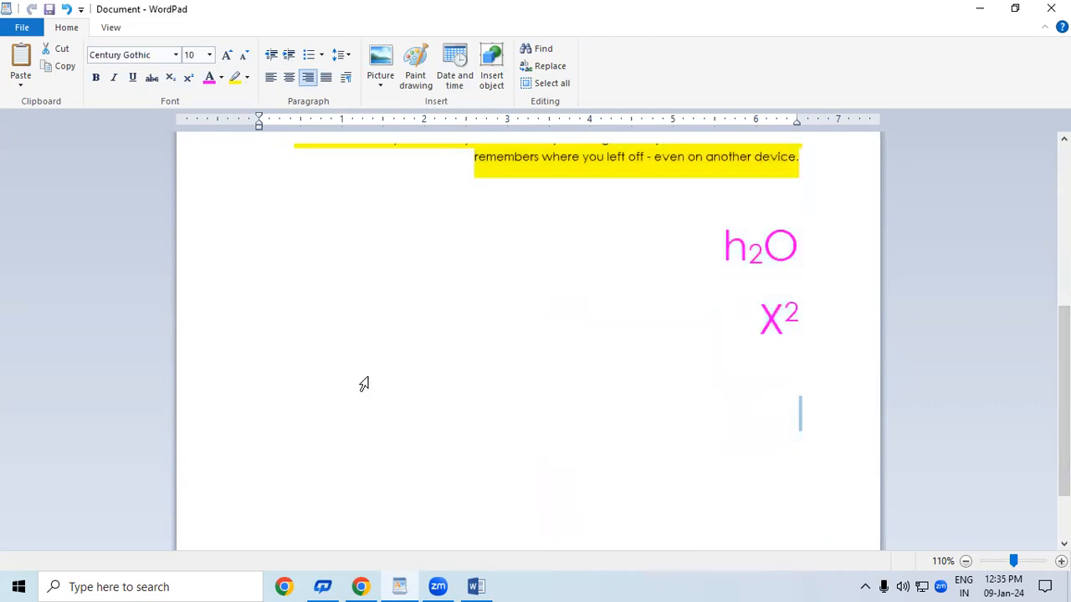
Step: Enter the sample text "67uyjnryhmhrymtjmdgtu,mj,jt" on the empty line below X²
click(803, 386)
text(67uyjnryhm)
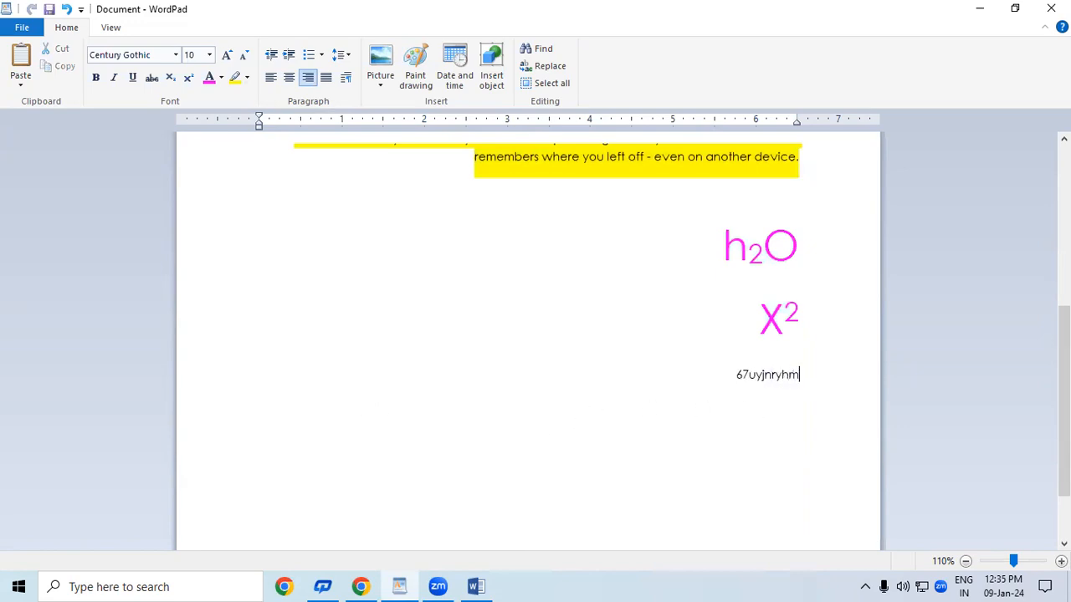
text(hrymtjmdgtu,mj,jt)
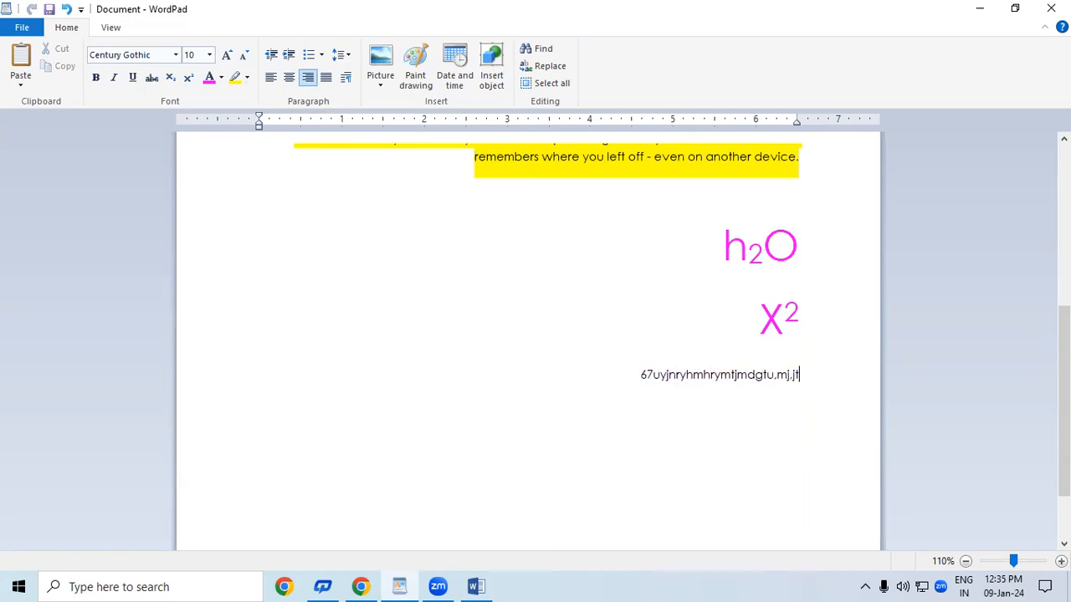
scroll(770, 407, down, 2)
drag(1063, 416, 1053, 215)
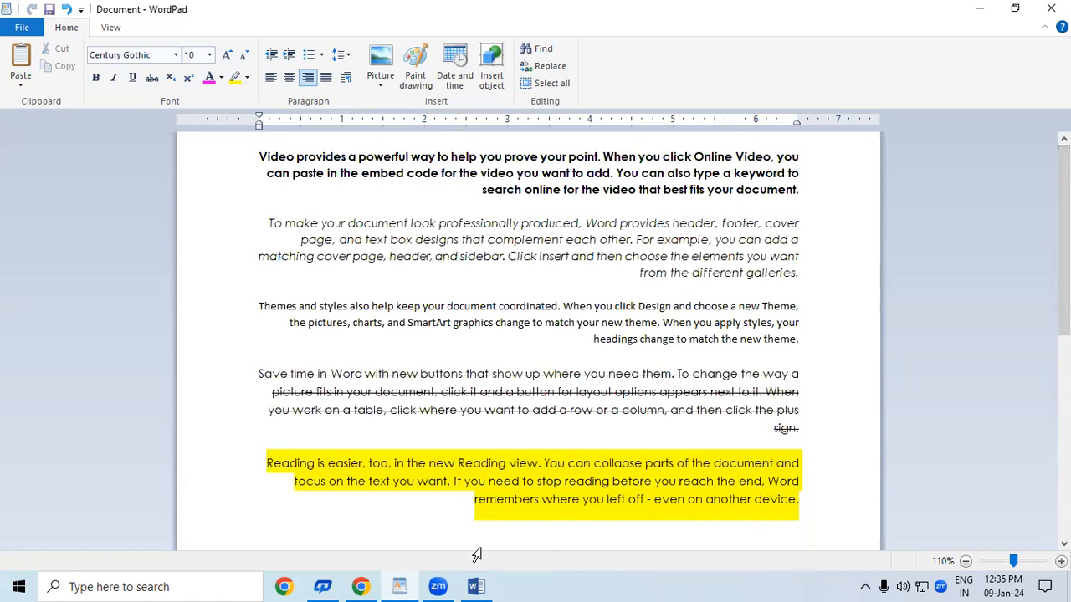
click(586, 192)
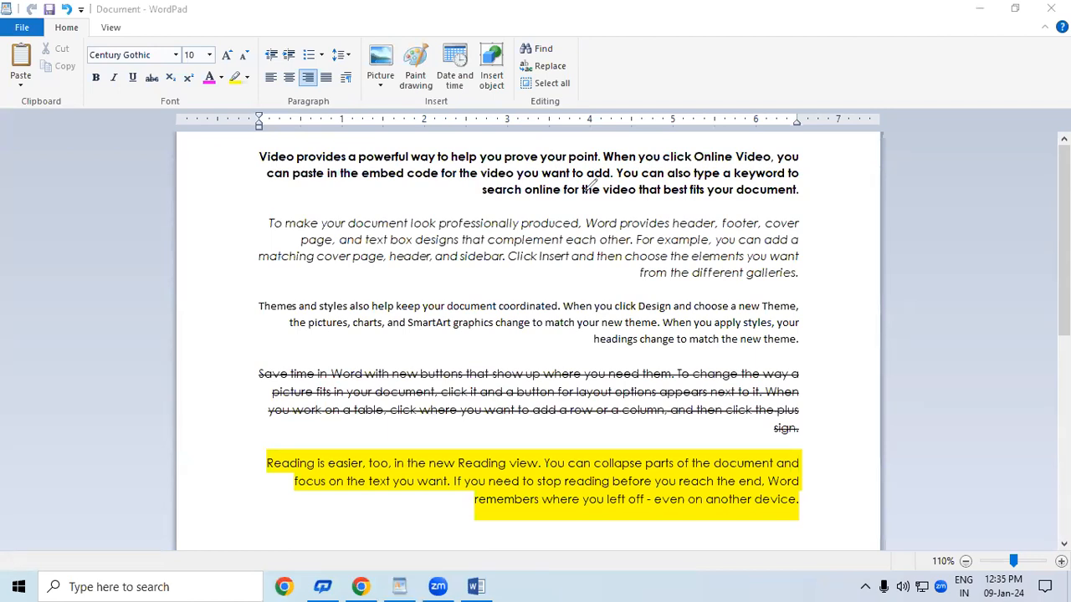
mouse_move(405, 175)
mouse_down()
mouse_move(421, 215)
mouse_move(482, 152)
mouse_move(466, 194)
mouse_move(501, 179)
mouse_move(512, 159)
mouse_up()
mouse_move(440, 251)
mouse_down()
mouse_move(456, 295)
mouse_move(485, 268)
mouse_move(493, 340)
mouse_move(519, 355)
mouse_move(529, 347)
mouse_move(541, 378)
mouse_move(576, 313)
mouse_move(586, 336)
mouse_move(589, 328)
mouse_up()
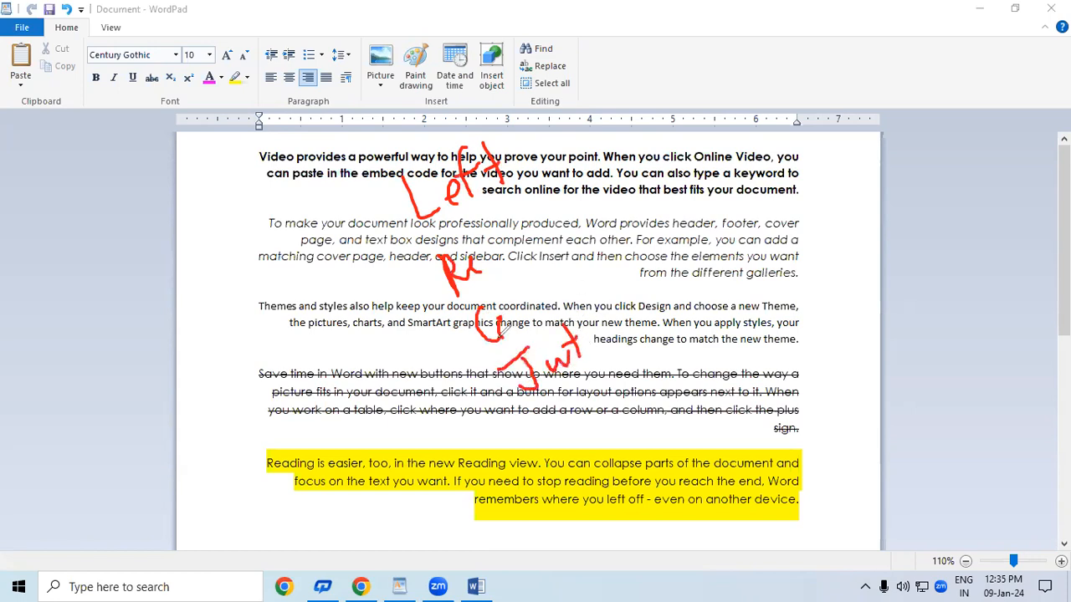
mouse_move(465, 214)
mouse_down()
mouse_move(528, 138)
mouse_move(437, 107)
mouse_move(355, 194)
mouse_move(435, 227)
mouse_up()
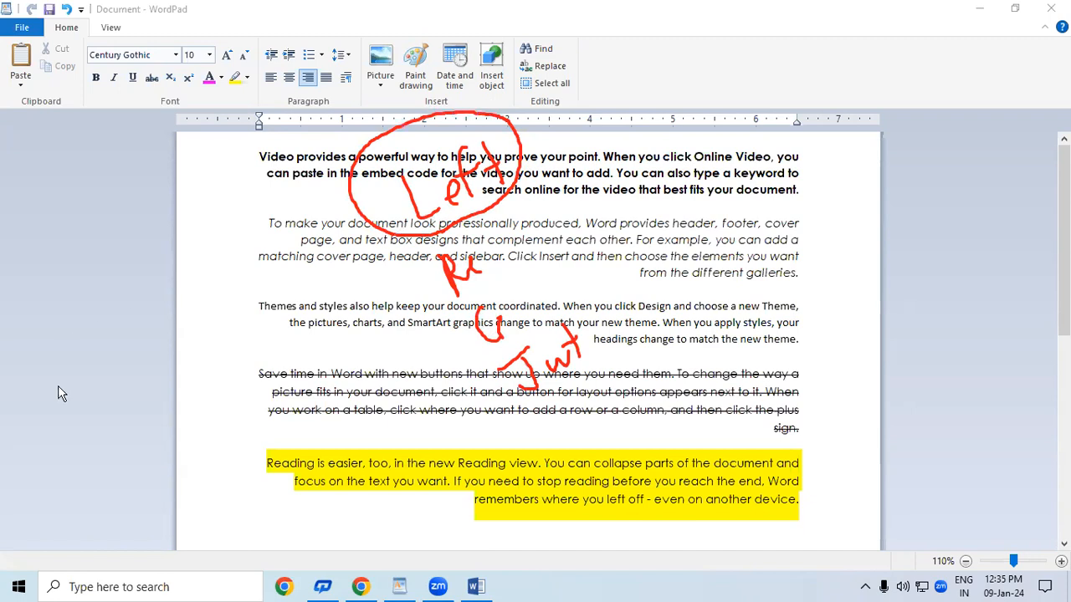
key(e)
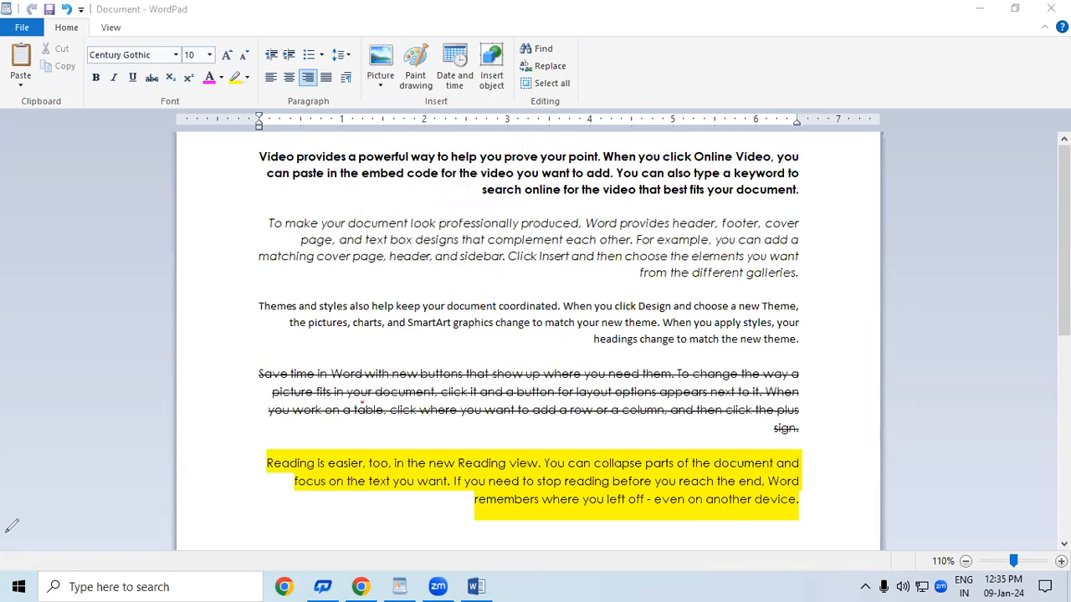
Step: Select the entire document and left-align all of its text
click(368, 409)
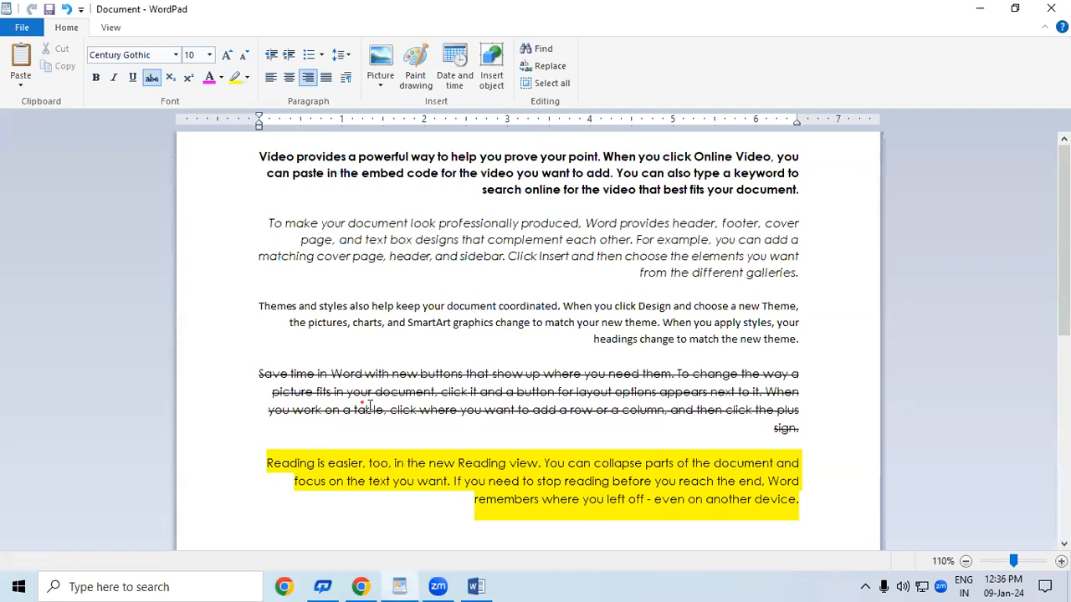
key(ctrl+a)
drag(1064, 442, 1063, 240)
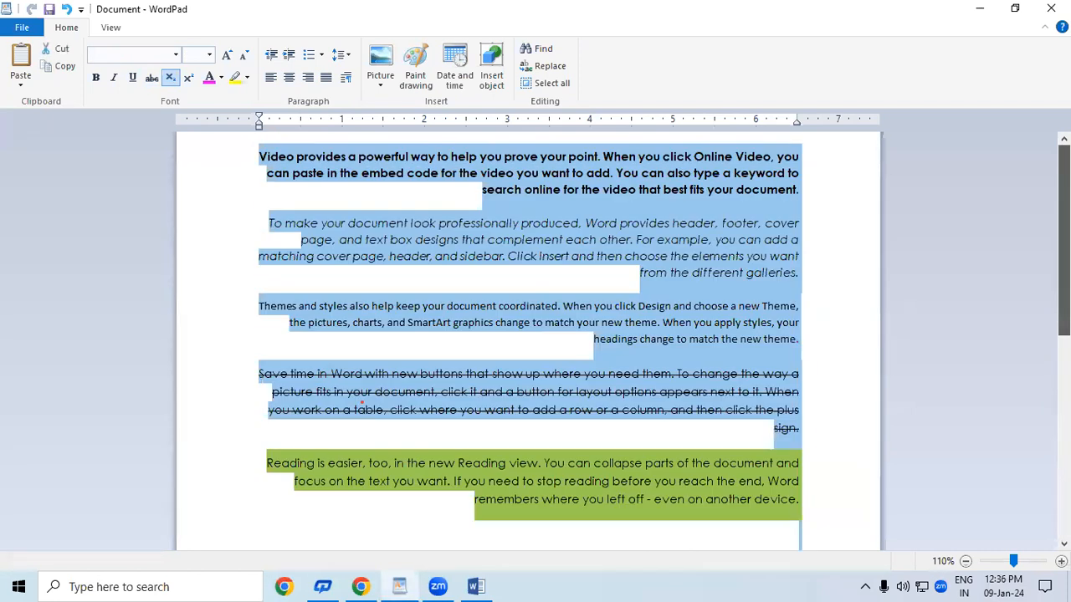
click(270, 77)
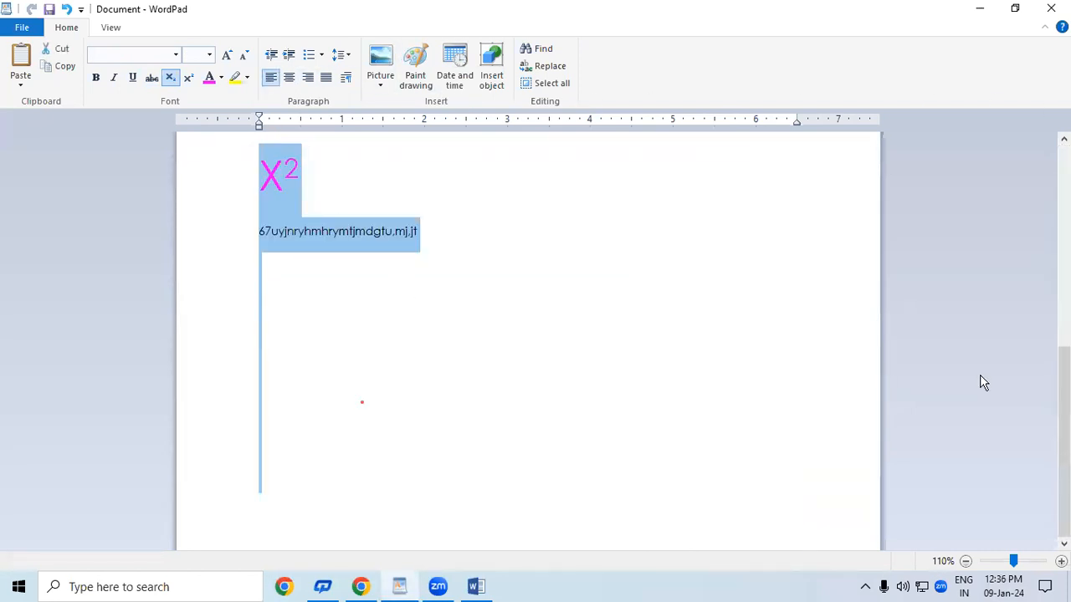
scroll(984, 382, up, 10)
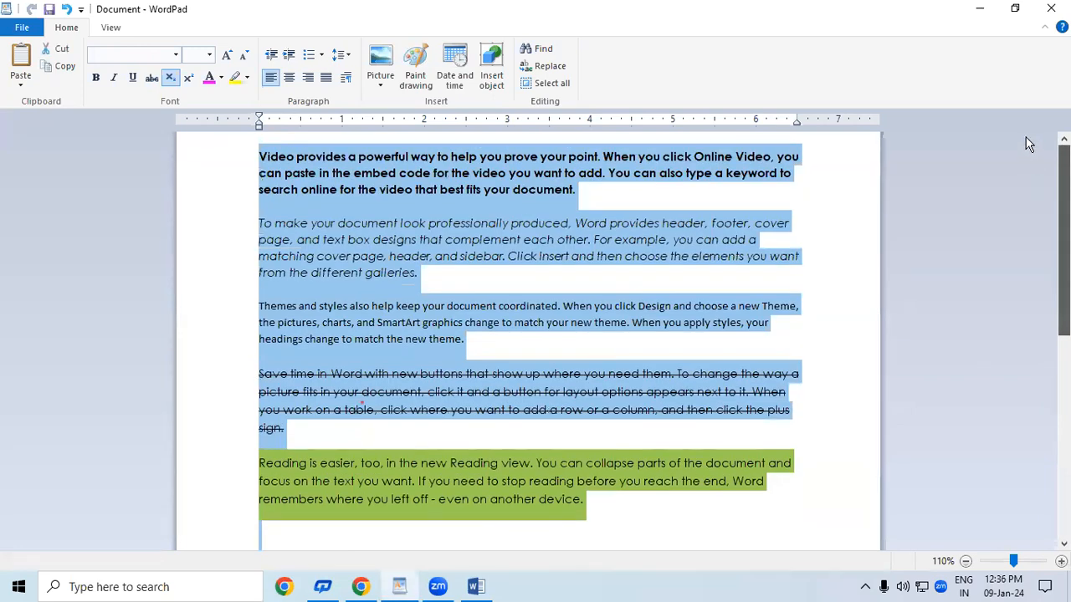
Step: Switch the selected document's text to centre alignment, to right alignment, and back to left alignment
click(291, 77)
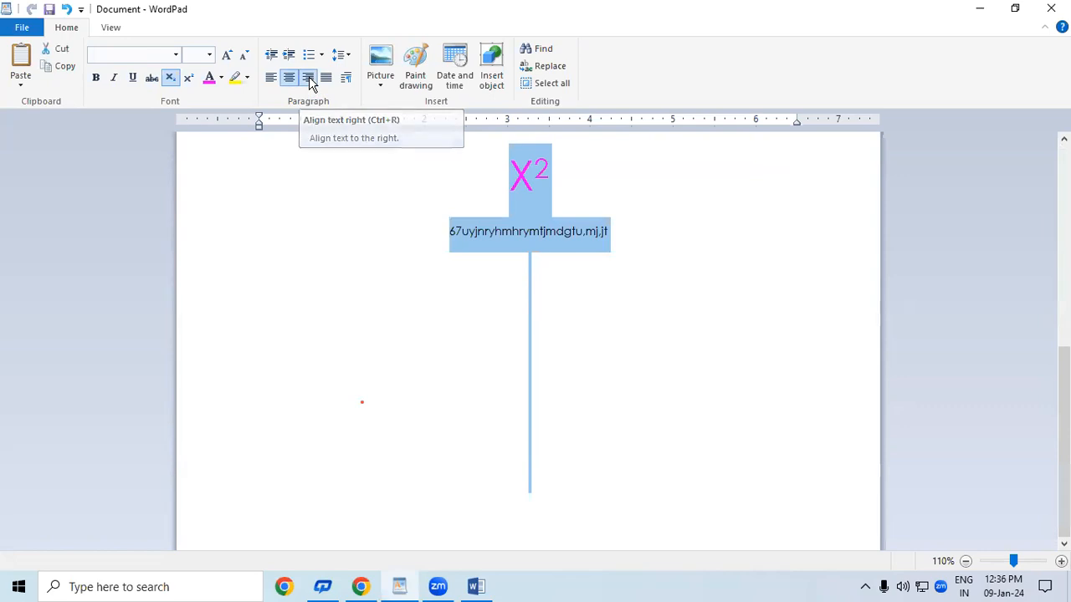
click(308, 78)
click(271, 78)
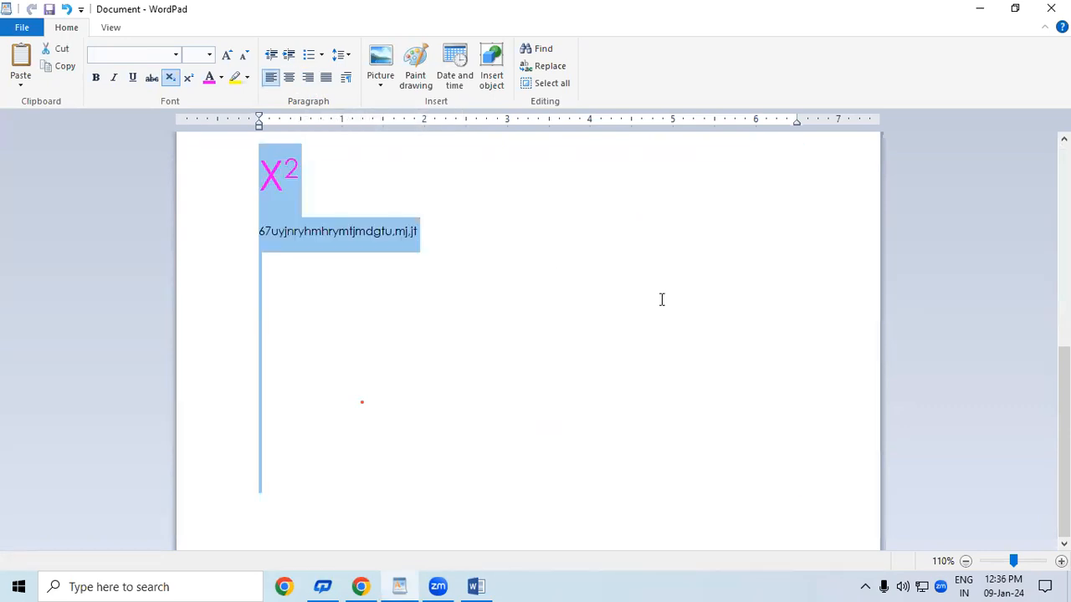
Step: Justify all the text in the selected document so its lines fill the width between both margins
scroll(362, 403, up, 15)
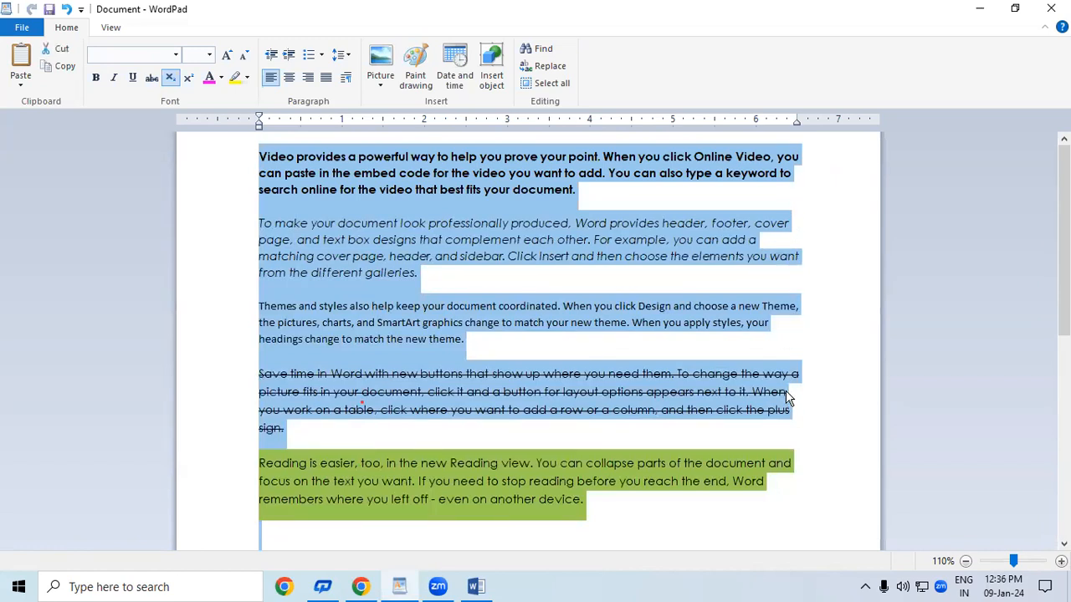
click(326, 78)
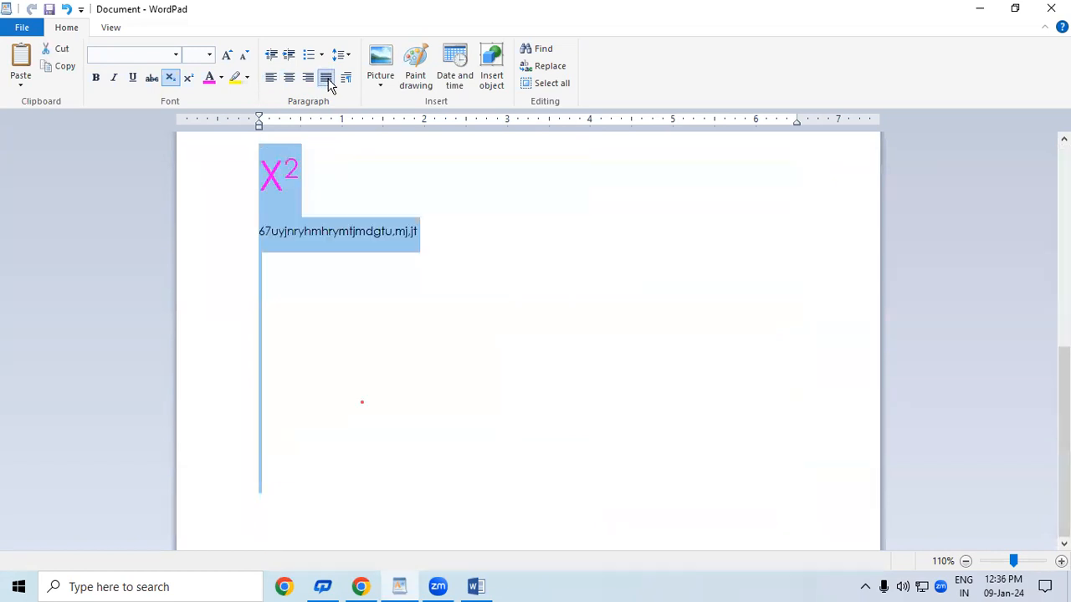
scroll(961, 374, up, 15)
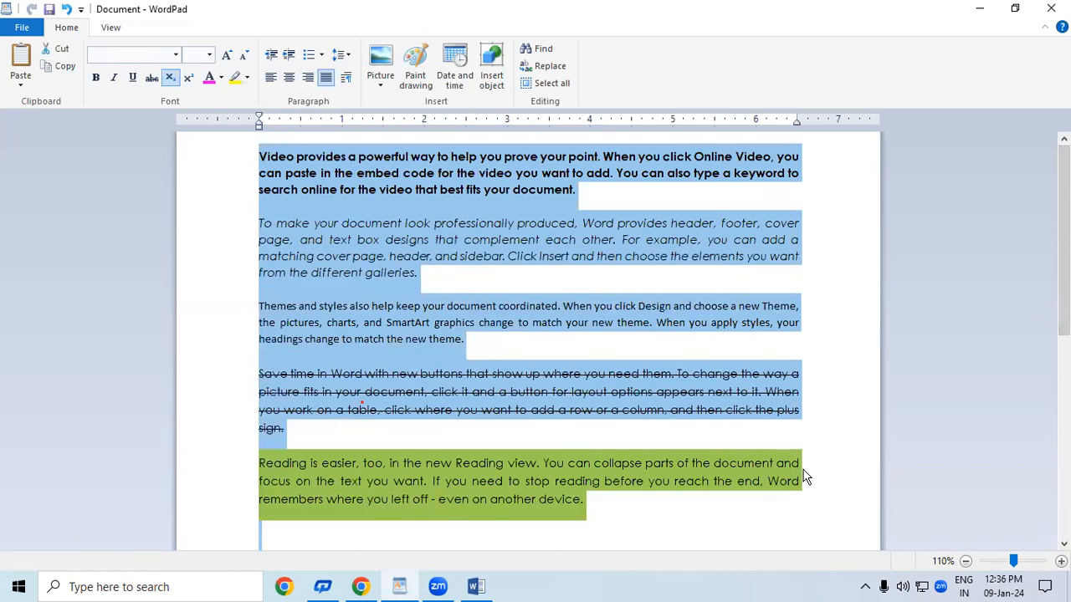
scroll(430, 208, down, 1)
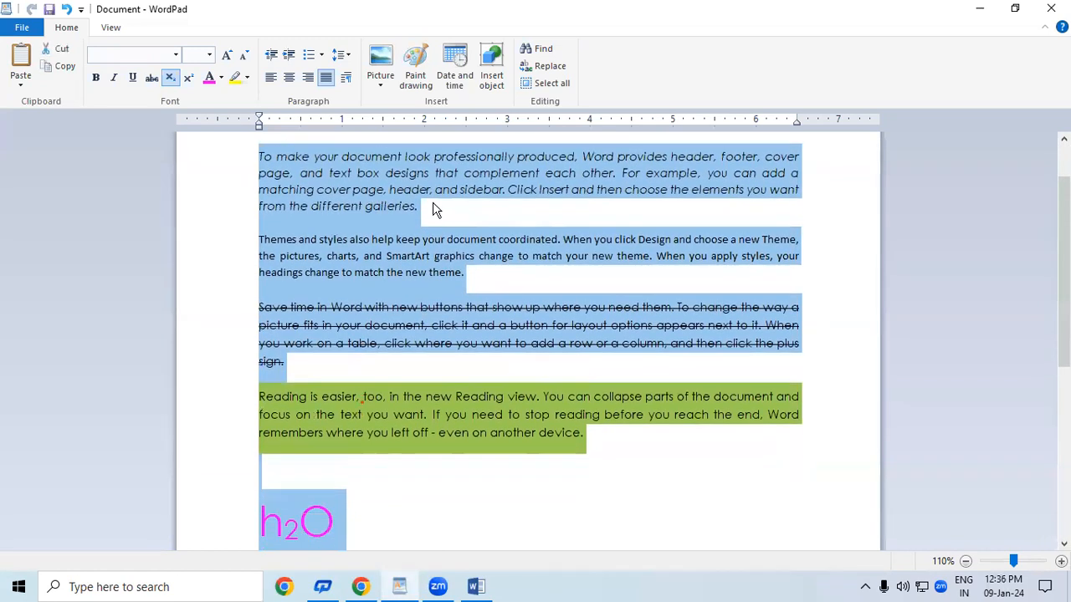
Step: Reapply justified alignment to all the text in the selected document
scroll(269, 86, down, 5)
scroll(837, 342, up, 6)
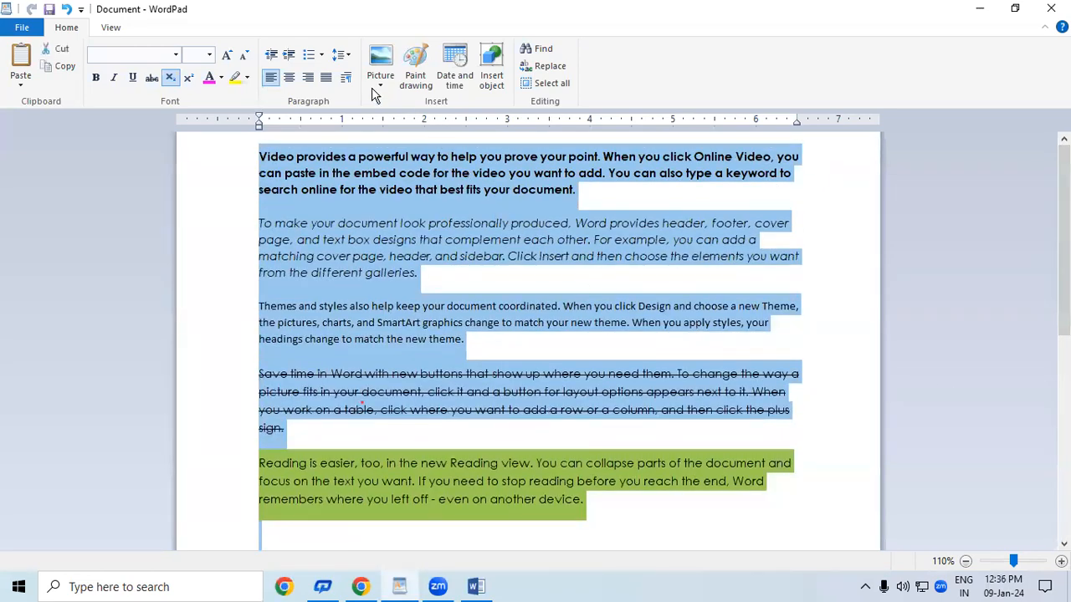
click(328, 79)
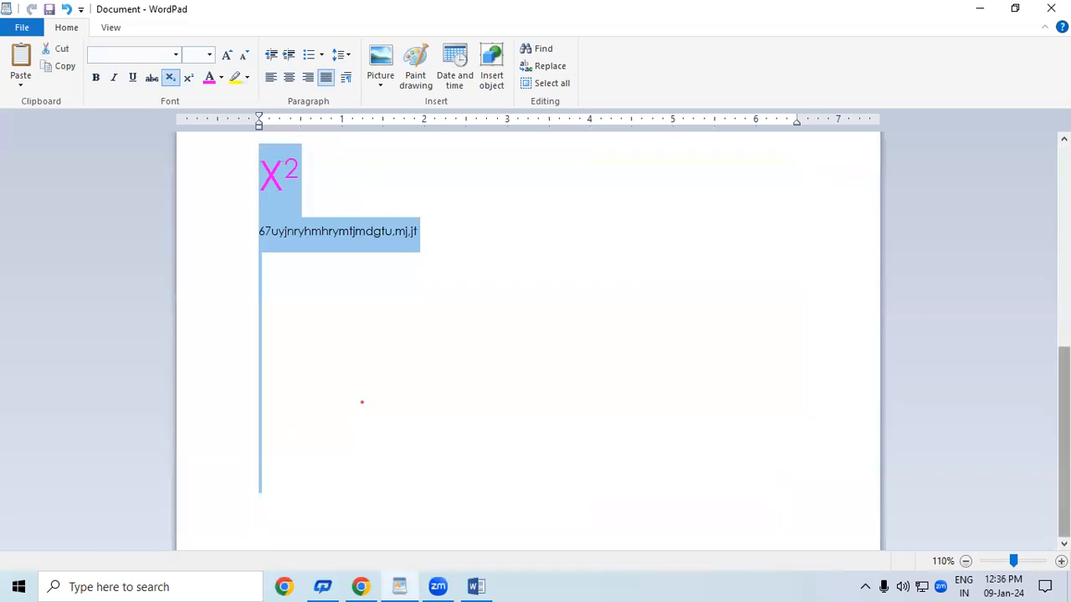
scroll(361, 402, up, 8)
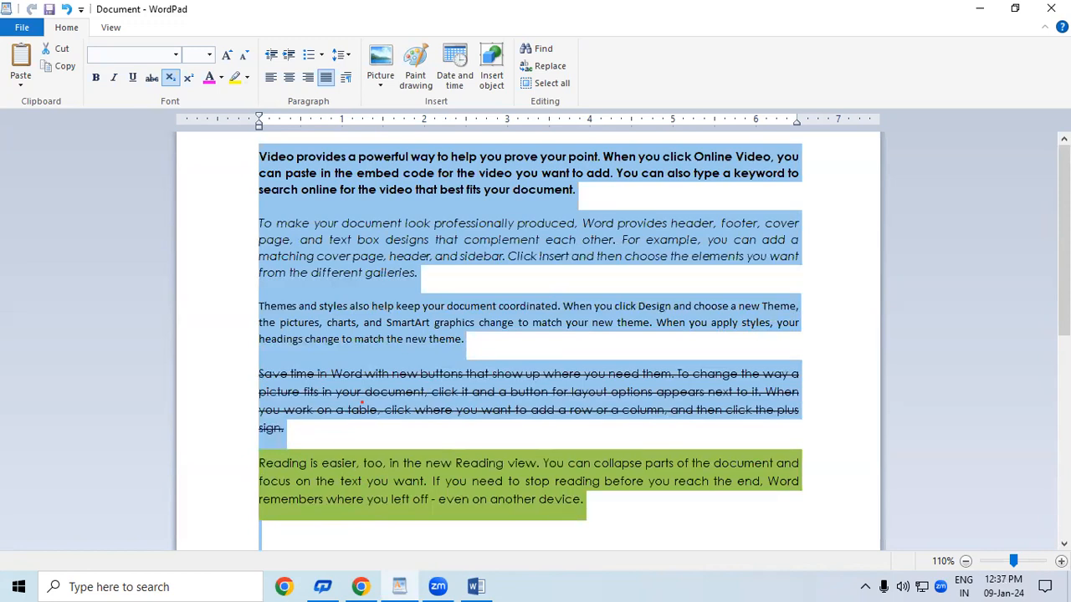
Step: Switch the selected document's text to left alignment, to centre alignment, and to right alignment
click(271, 79)
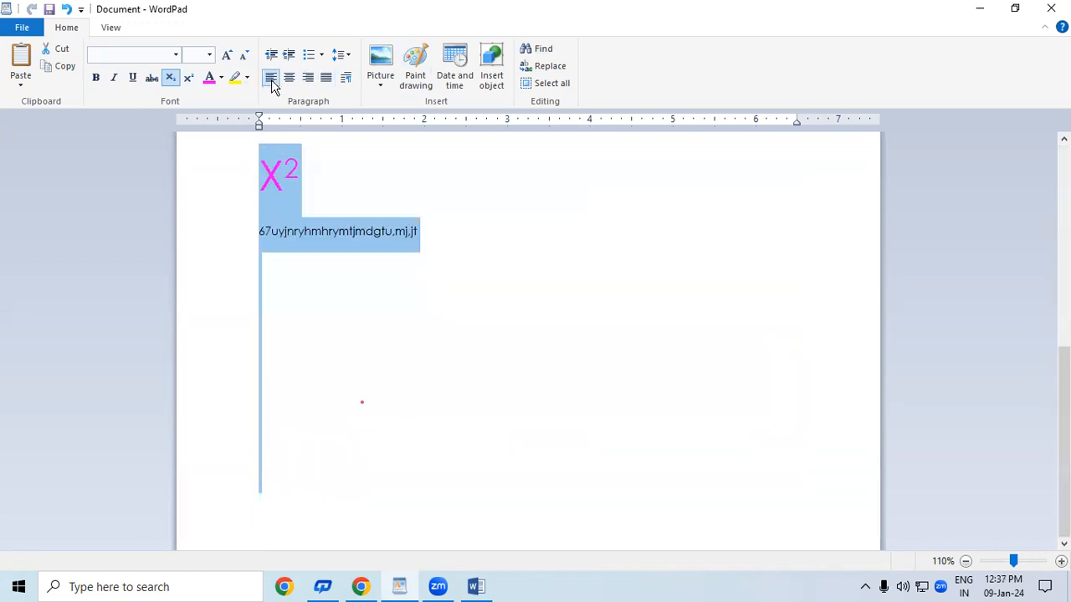
drag(1064, 435, 1064, 238)
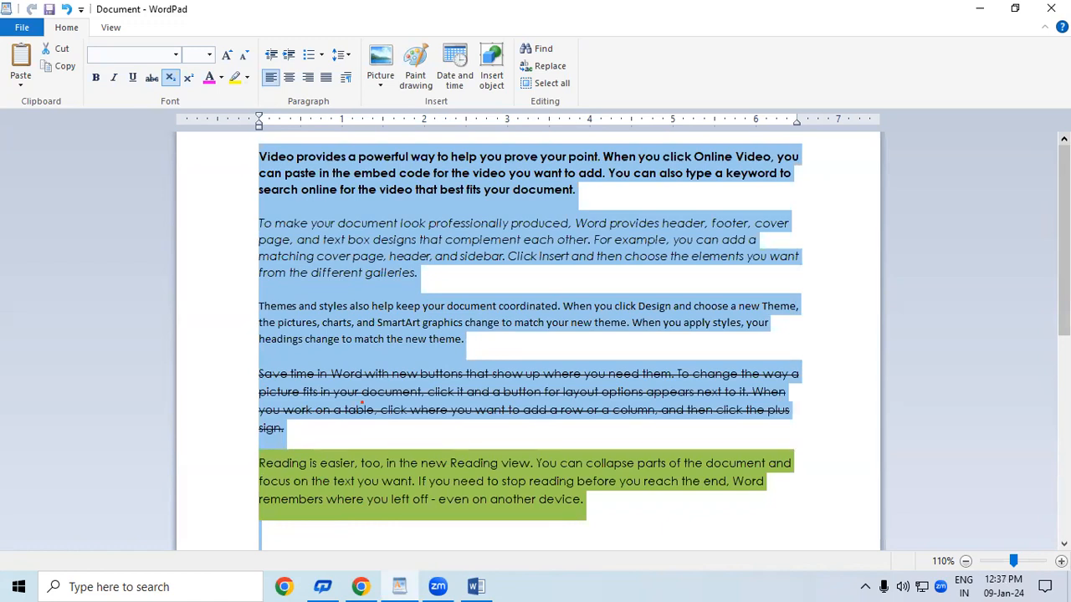
key(ctrl+e)
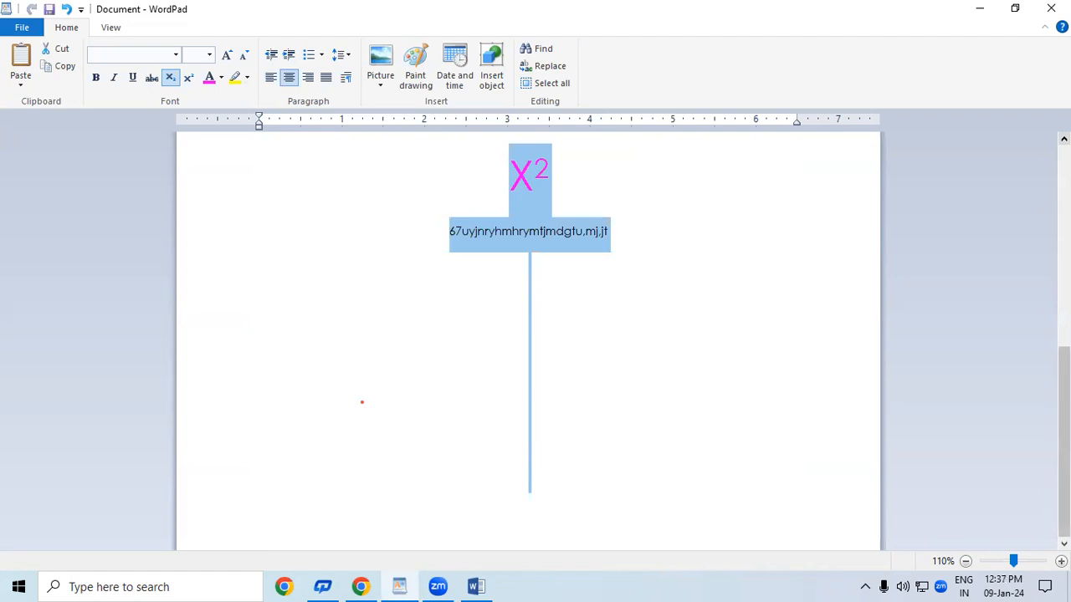
key(ctrl+r)
drag(1064, 442, 1030, 162)
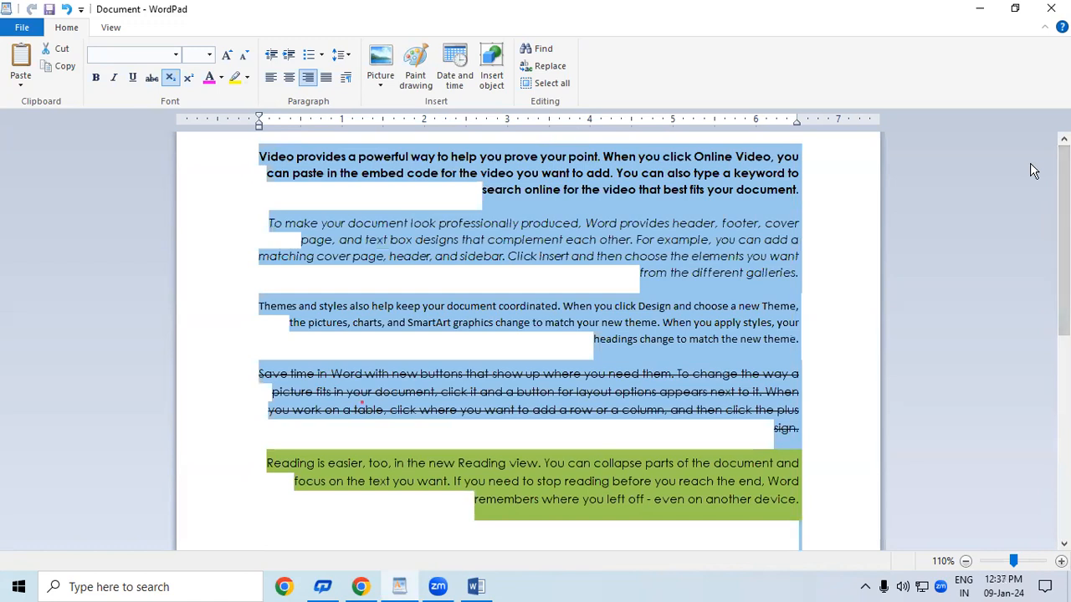
Step: Set the whole selected document back to justified alignment and clear the selection
key(ctrl+j)
drag(1064, 418, 1063, 197)
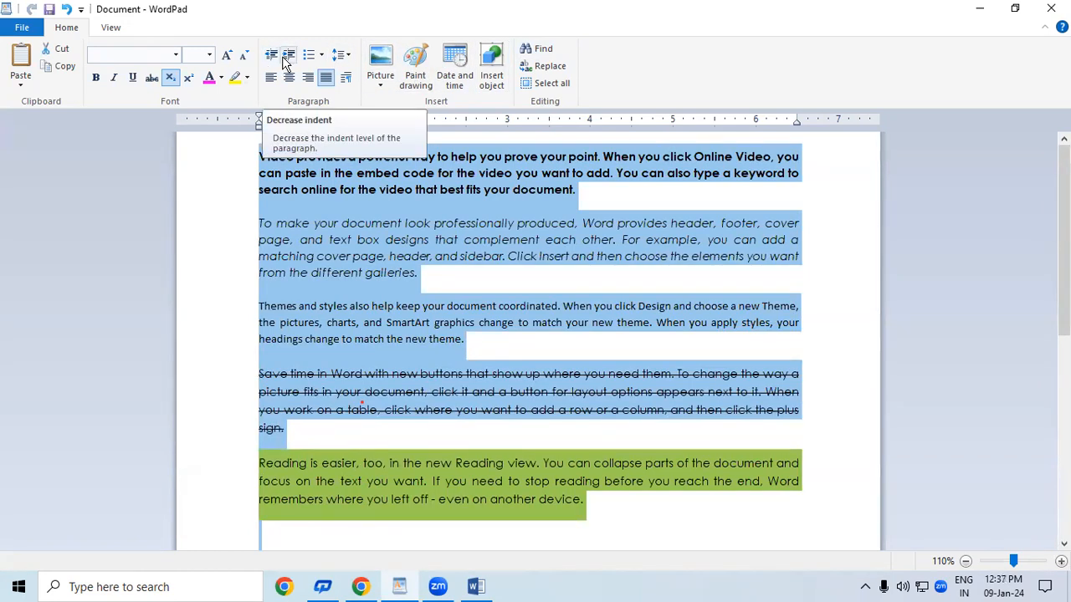
click(336, 300)
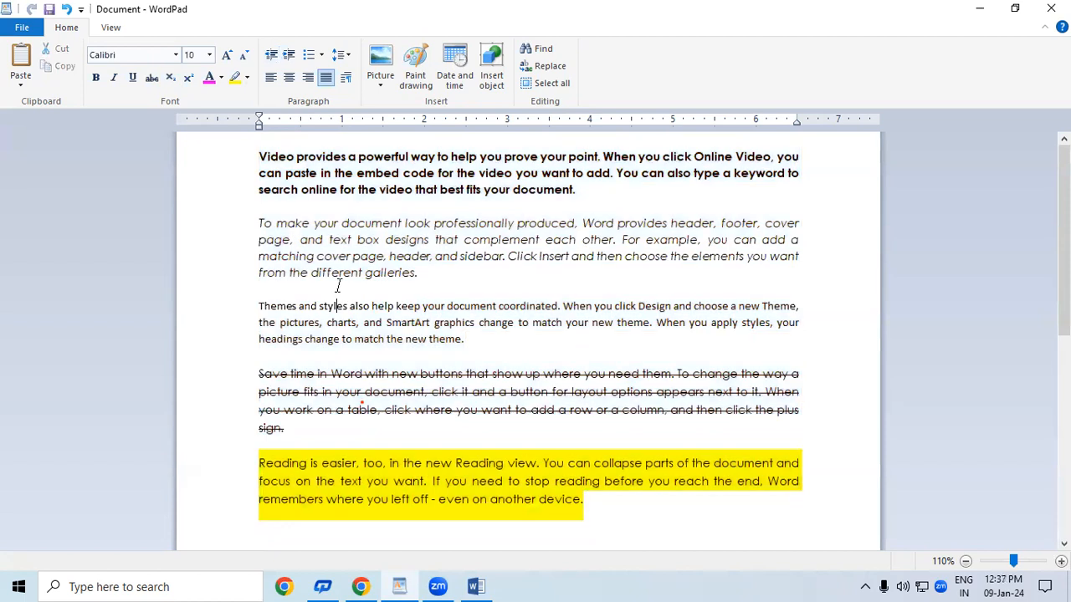
scroll(904, 266, down, 1)
scroll(1021, 255, up, 1)
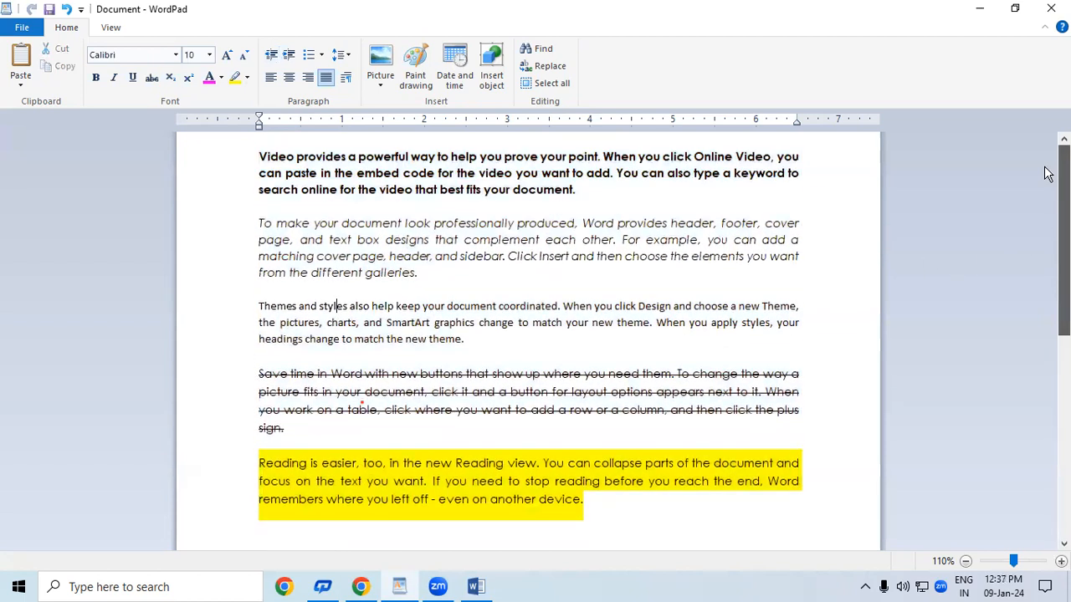
drag(251, 223, 468, 277)
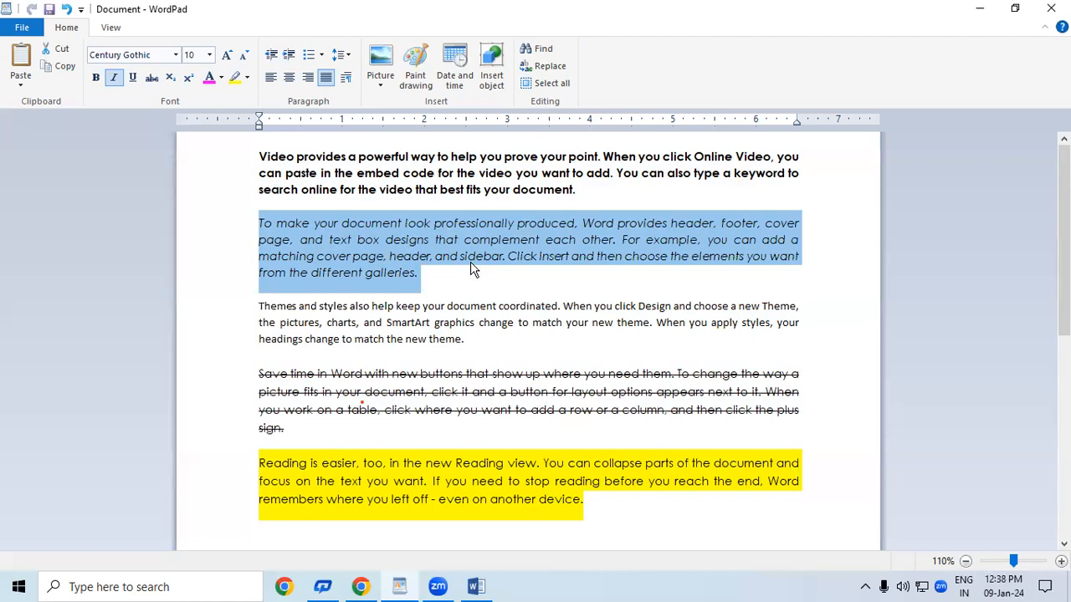
click(471, 263)
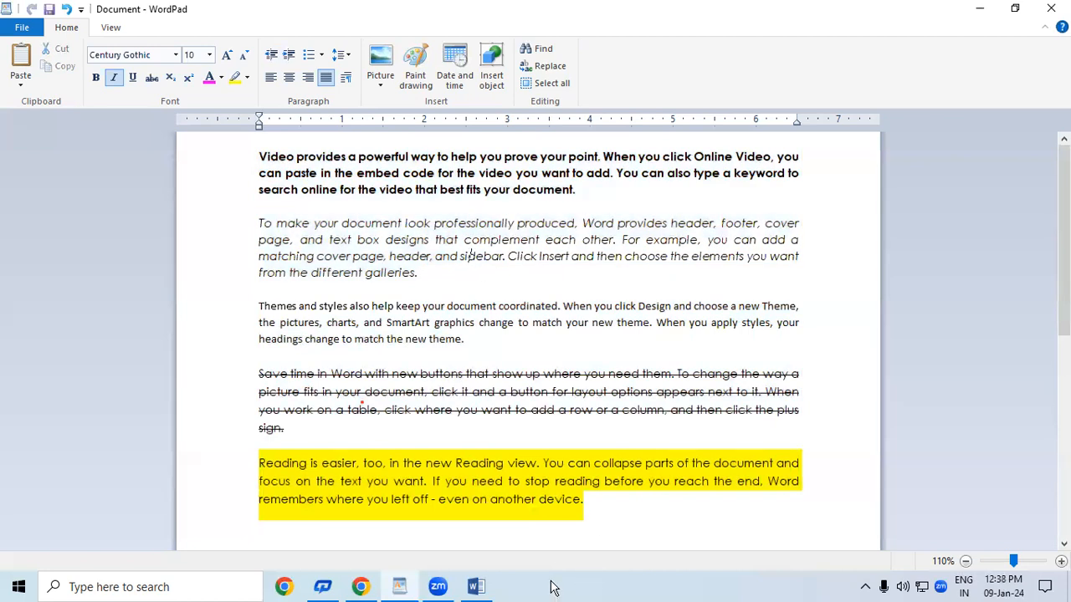
click(656, 547)
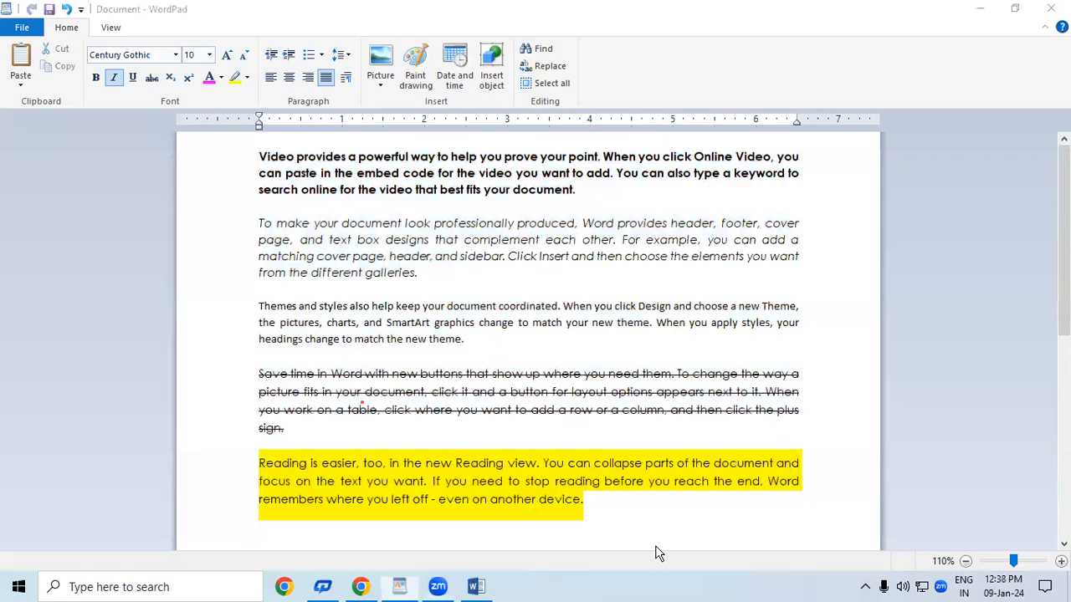
Step: Mark the italic paragraph with red annotation lines, circle the increase-indent control, and clear the annotations
drag(262, 219, 262, 276)
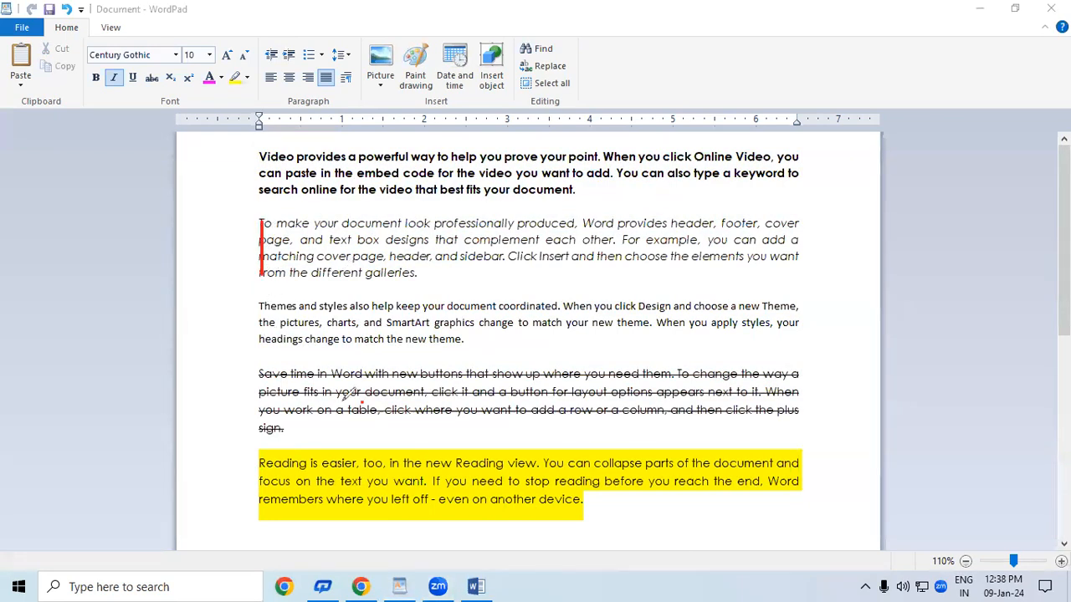
mouse_move(434, 220)
mouse_down()
mouse_move(436, 284)
mouse_move(442, 264)
mouse_up()
drag(303, 256, 373, 256)
drag(291, 241, 383, 240)
drag(302, 224, 381, 222)
drag(310, 265, 412, 256)
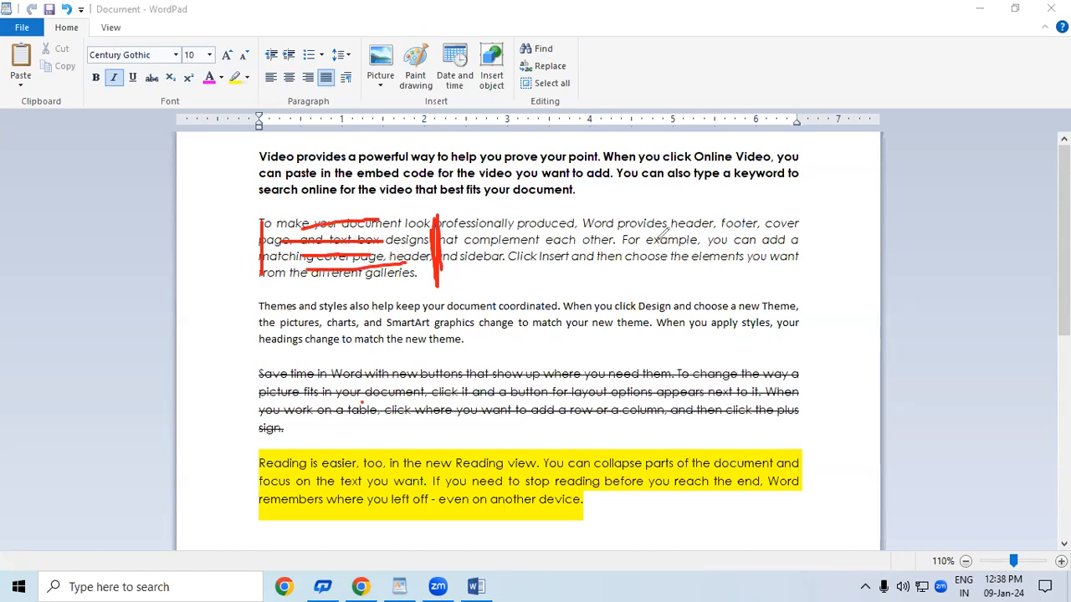
drag(261, 218, 262, 273)
mouse_move(299, 61)
mouse_down()
mouse_move(297, 40)
mouse_move(283, 42)
mouse_move(280, 61)
mouse_move(301, 66)
mouse_up()
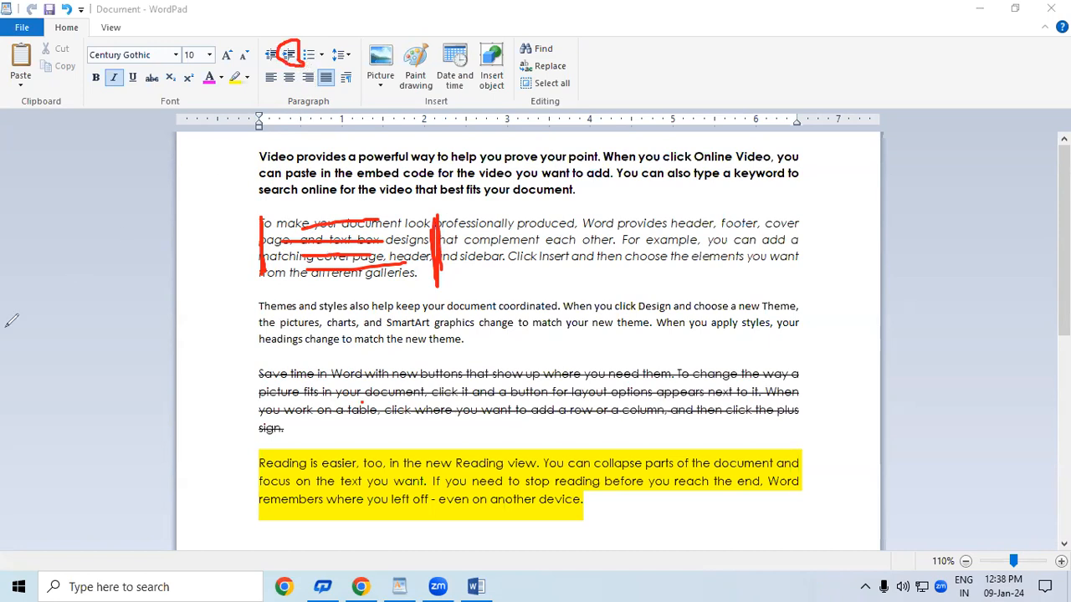
key(Escape)
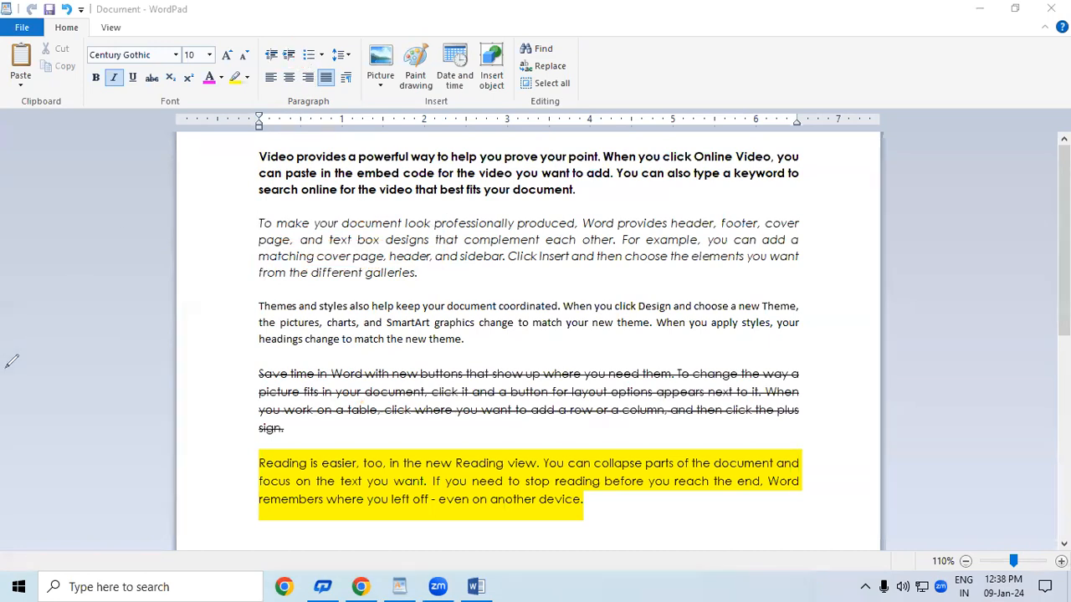
Step: Increase the indent of the italic "To make your document look" paragraph by five levels, to 2.5 inches
drag(260, 223, 433, 272)
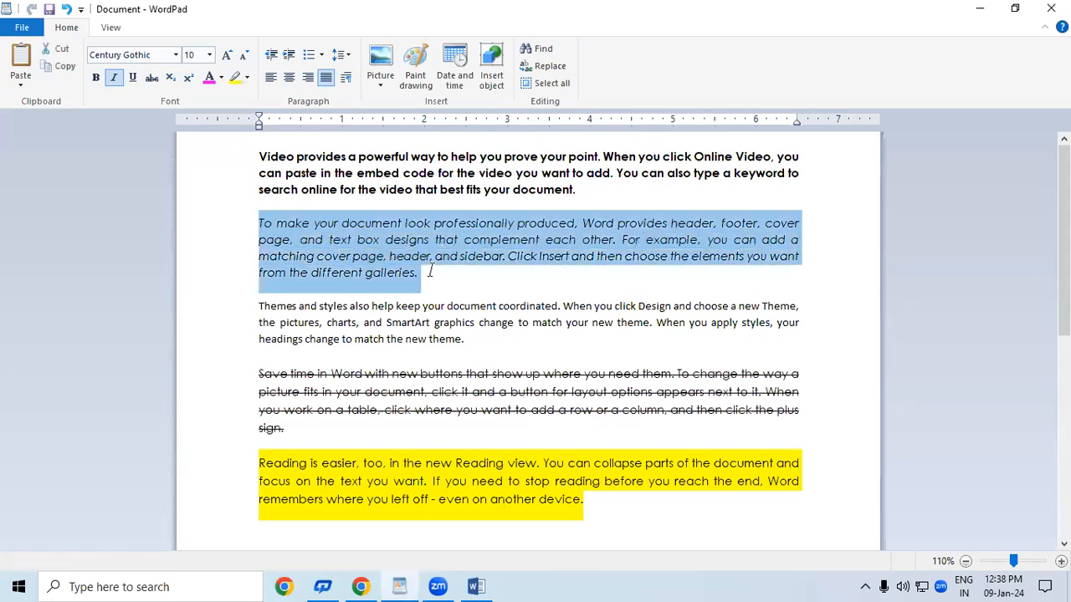
click(295, 55)
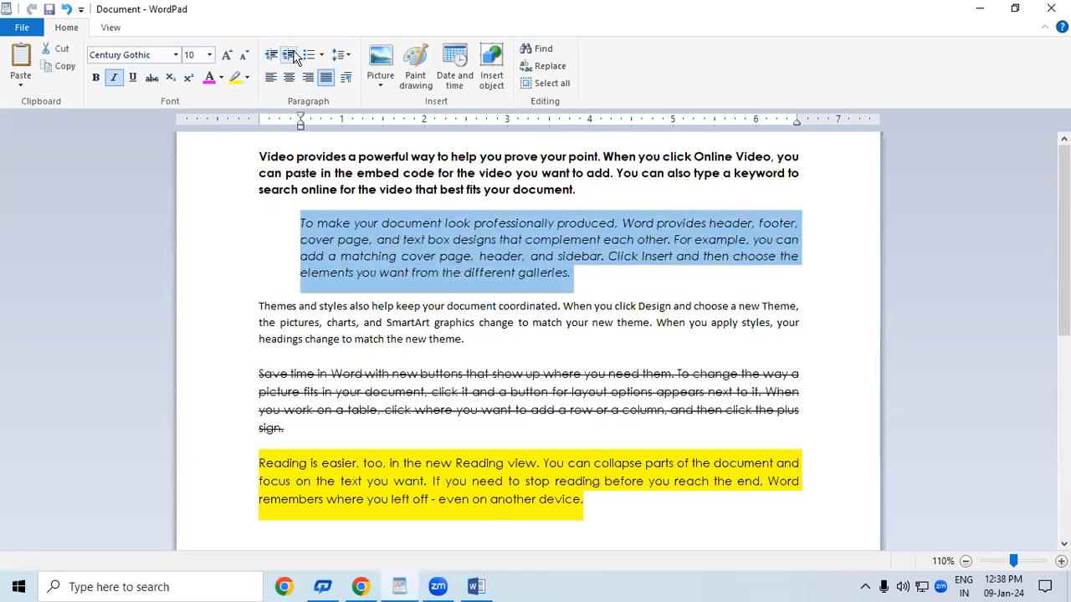
click(295, 55)
click(295, 56)
click(294, 56)
click(294, 55)
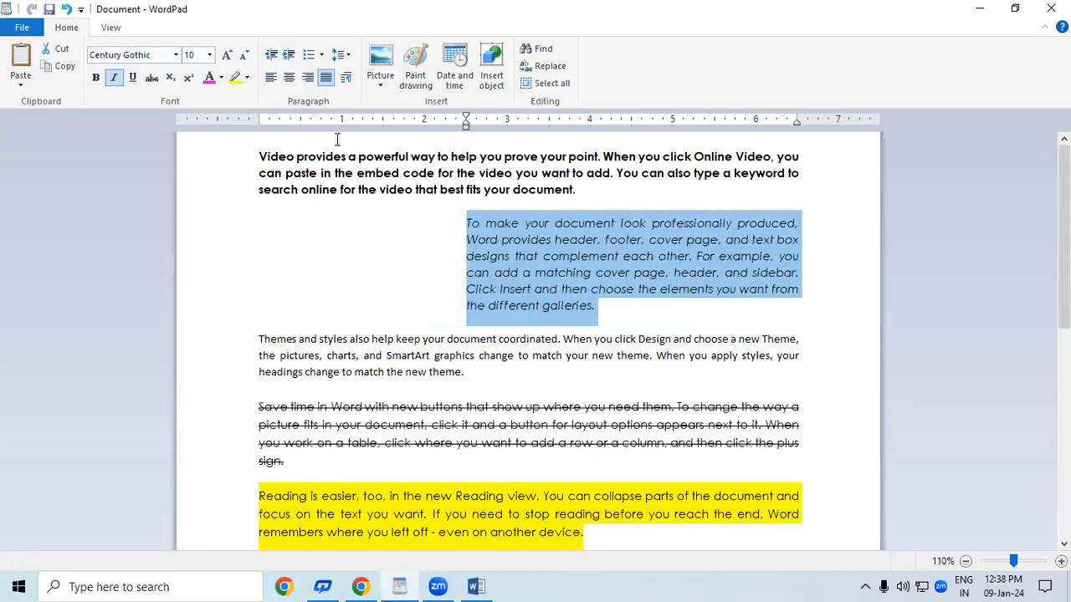
Step: Decrease the italic paragraph's indent level by level until it is back at the left margin
click(380, 209)
click(494, 231)
drag(494, 232, 443, 232)
click(270, 56)
click(270, 56)
click(270, 56)
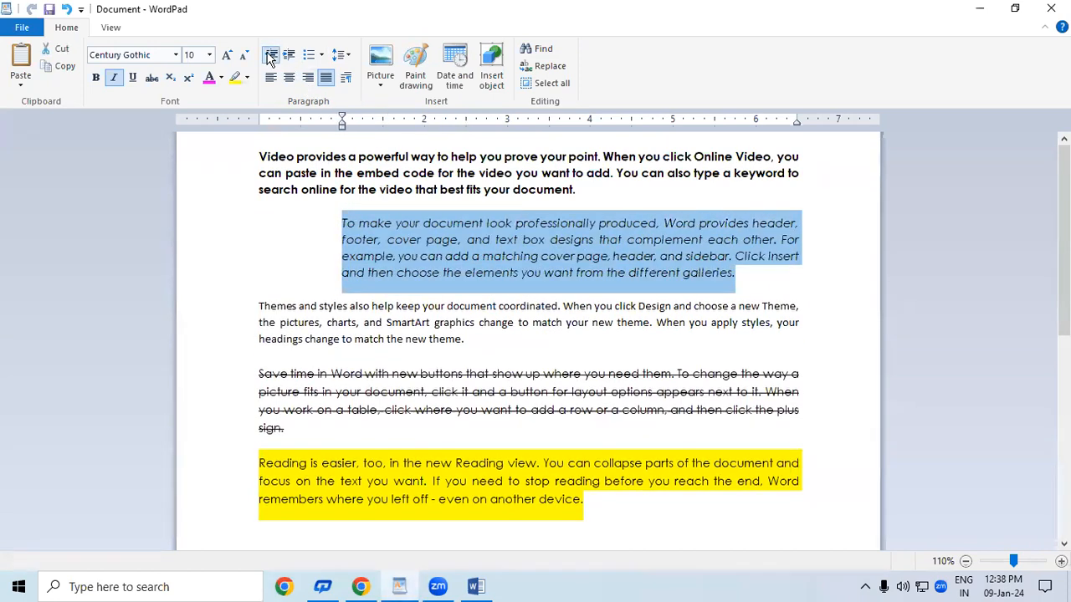
click(270, 56)
click(270, 56)
click(270, 56)
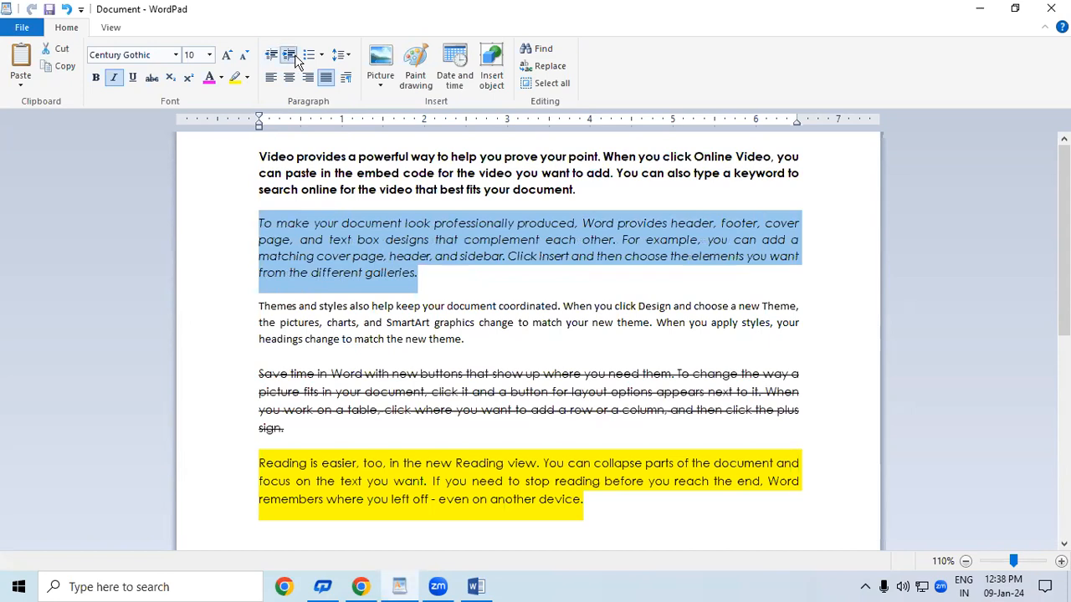
Step: Increase the italic paragraph's indent by four levels and decrease it back to the left margin
click(289, 56)
click(289, 56)
click(288, 56)
click(289, 56)
click(273, 56)
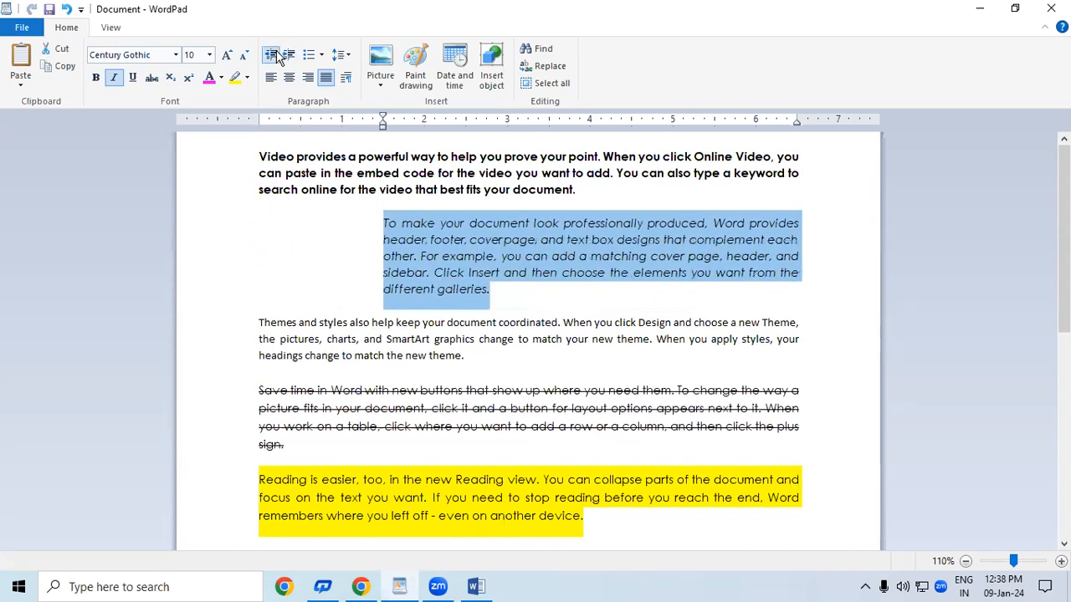
click(272, 56)
click(273, 56)
click(272, 56)
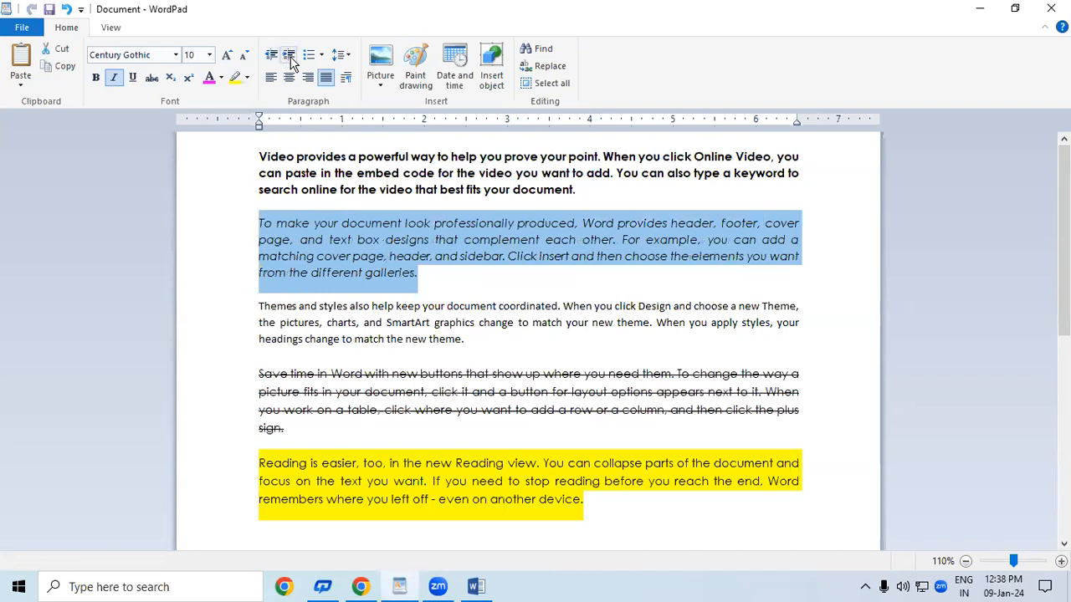
Step: Increase the italic paragraph's indent by three levels and bring it back to the left margin
click(290, 57)
click(290, 57)
click(289, 57)
click(272, 57)
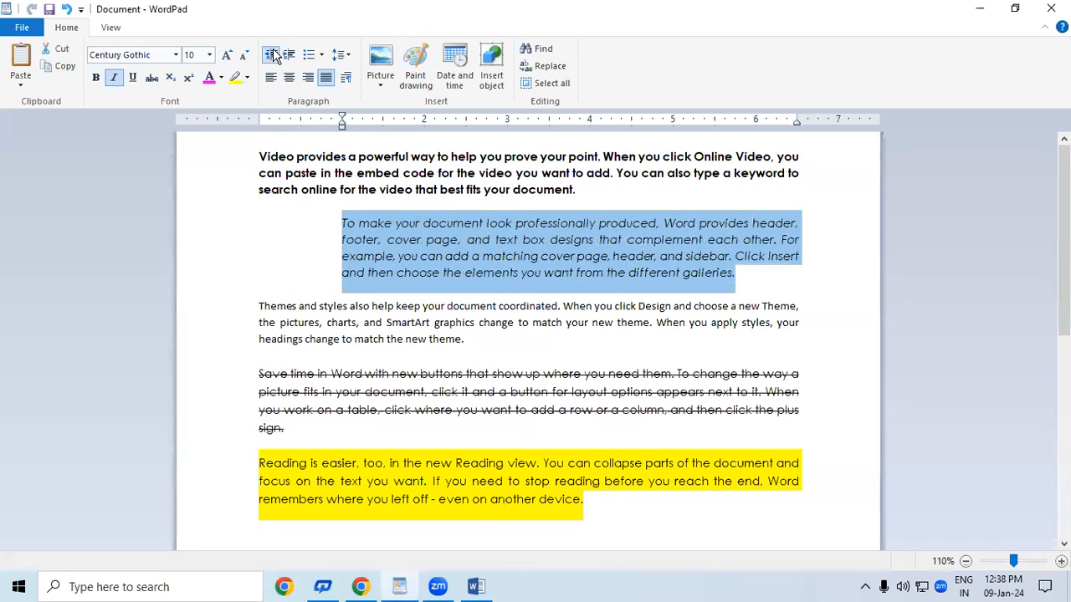
click(273, 56)
click(273, 56)
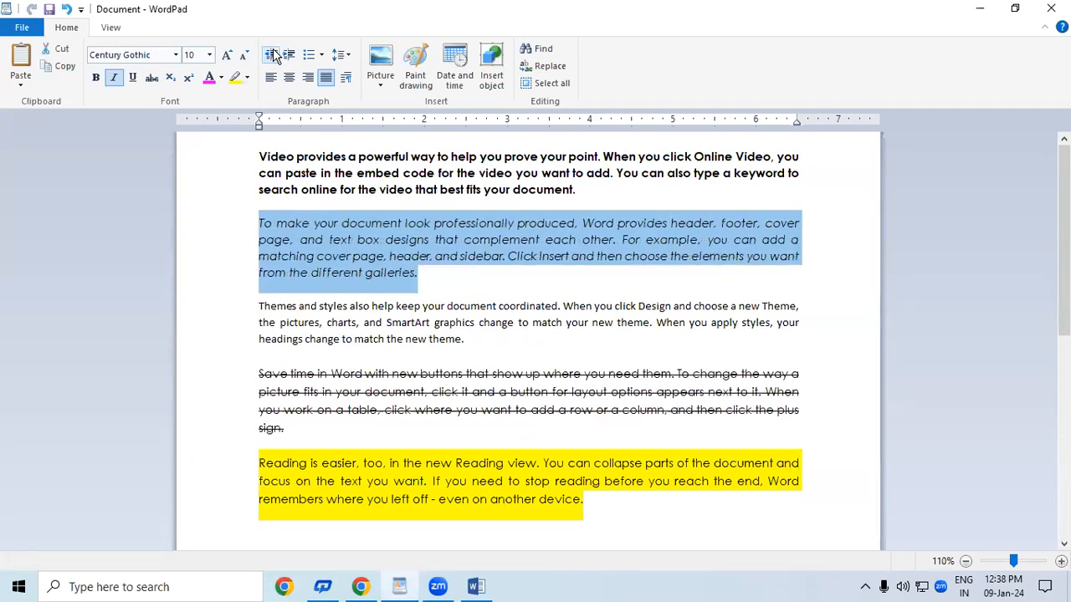
Step: Preview the bullet list style on the italic paragraph without applying it
click(323, 56)
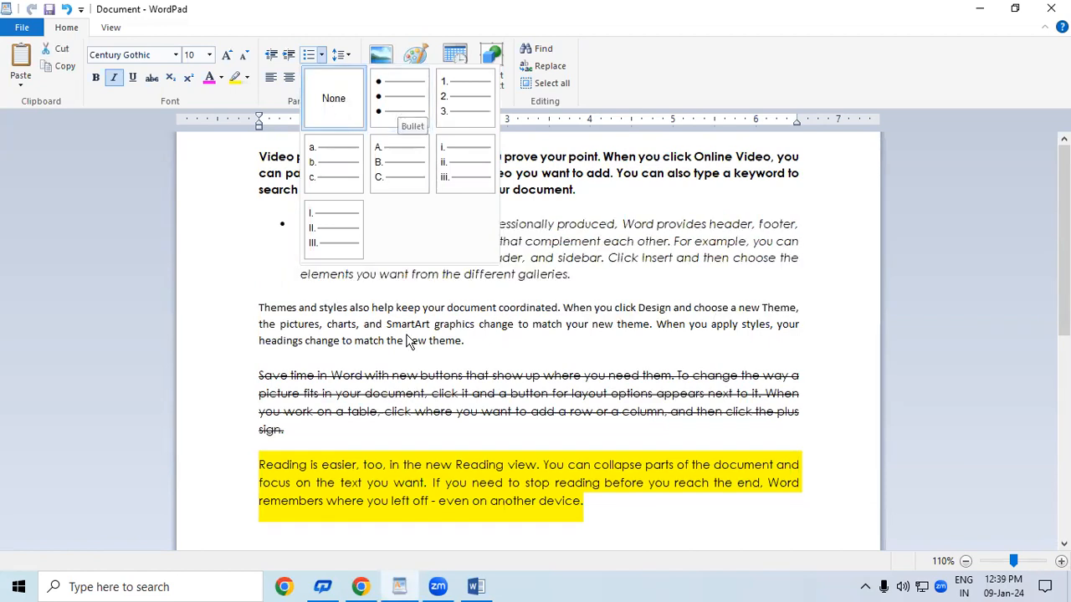
click(411, 299)
Step: Replace the line "67uyjnryhmhrymtjmdgtu,mj,jt" below X² with the text "Input Devices"
scroll(430, 370, down, 5)
scroll(846, 370, down, 6)
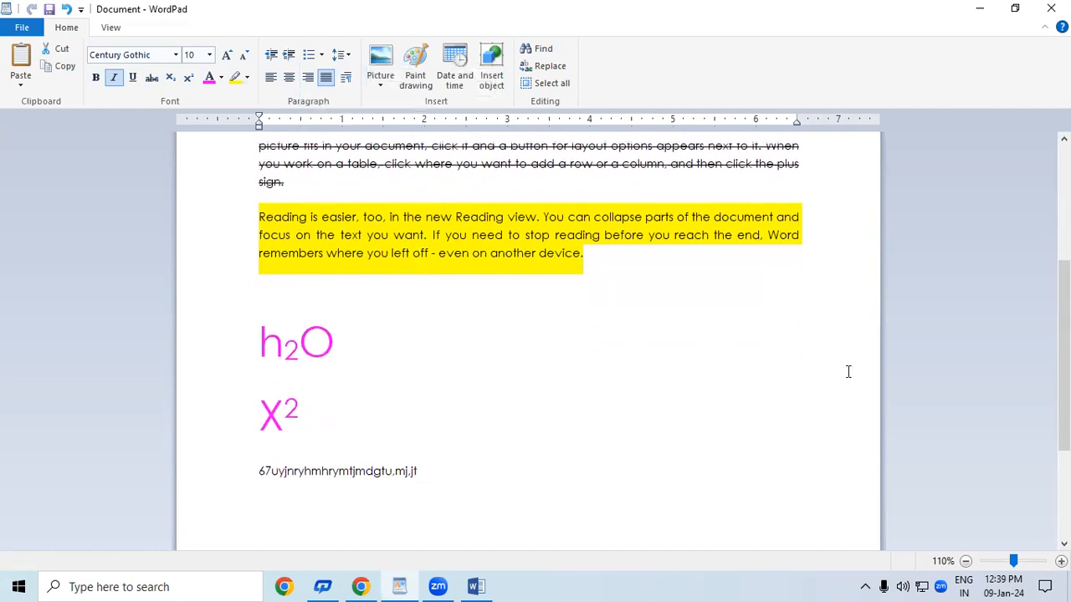
click(452, 378)
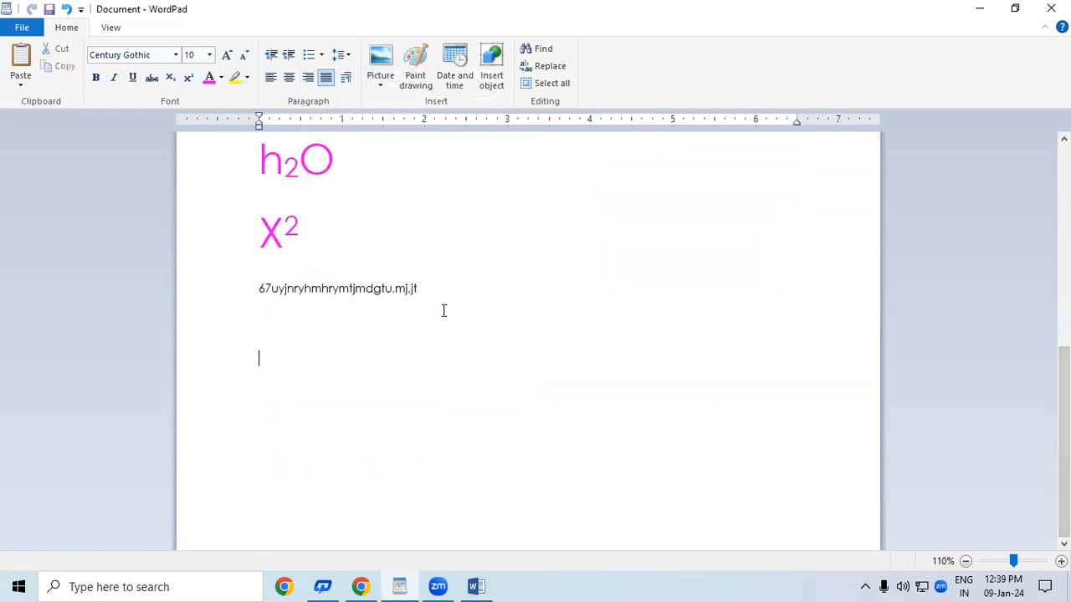
triple_click(415, 291)
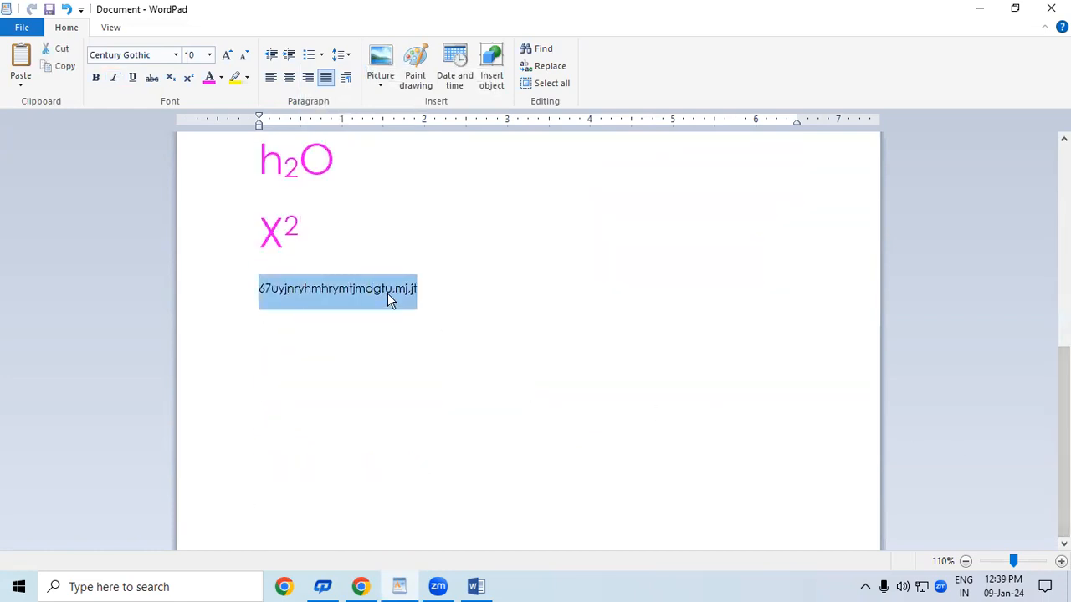
key(BackSpace)
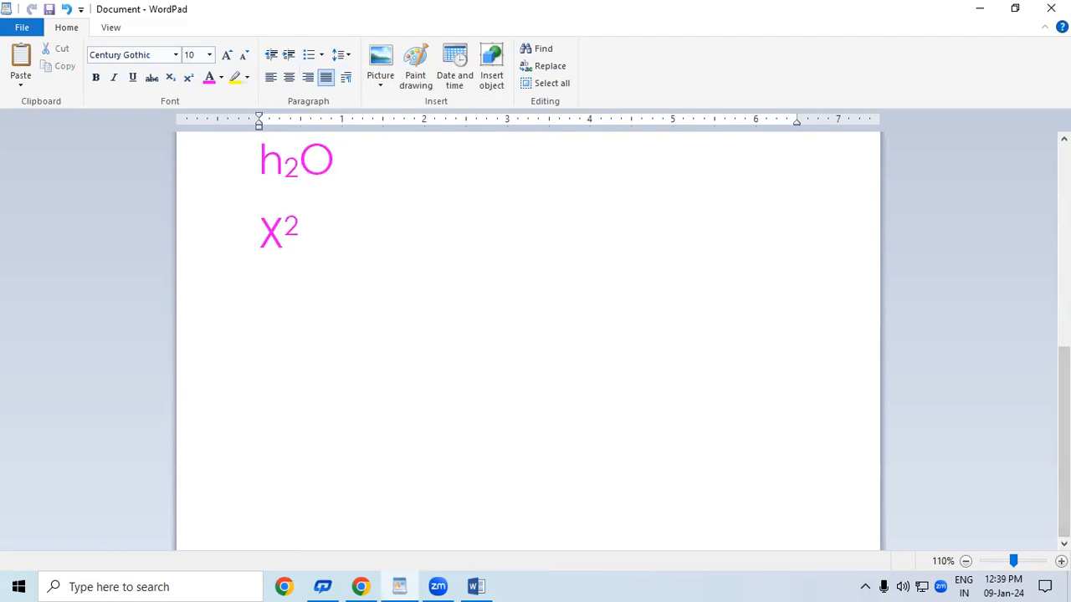
text(Input Devices)
Step: Make the "Input Devices" line bold, enlarge it to size 16, and place the cursor on the line below it
click(249, 291)
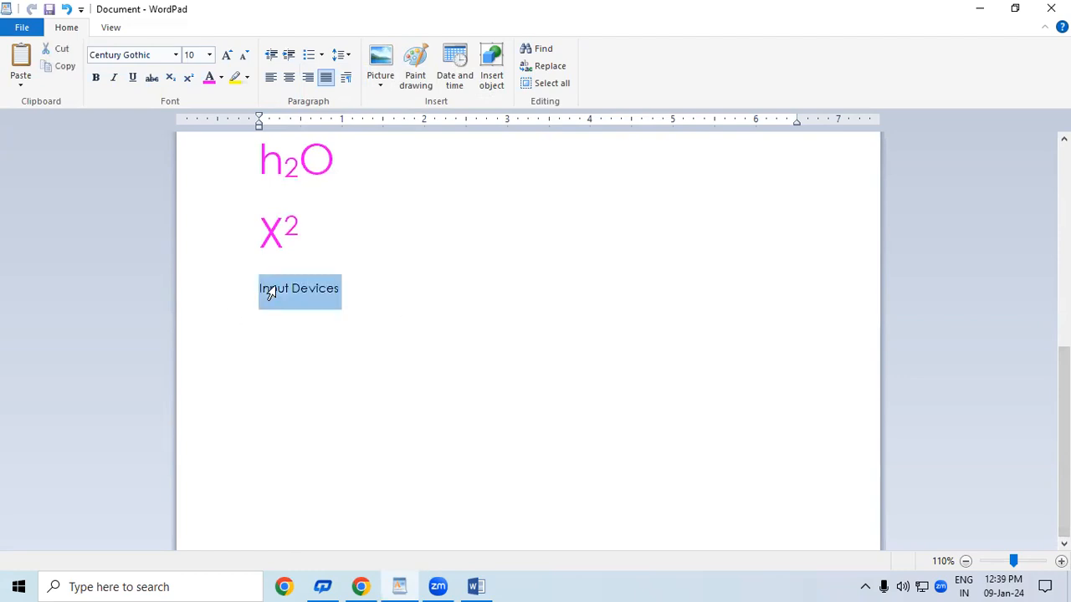
click(94, 77)
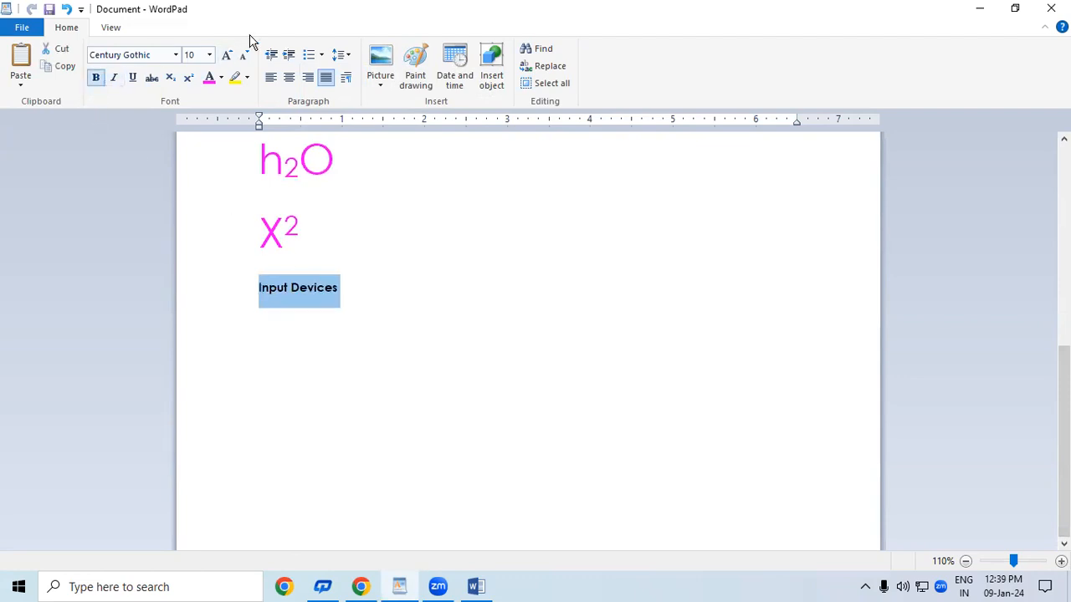
click(228, 55)
click(228, 56)
click(228, 55)
click(228, 55)
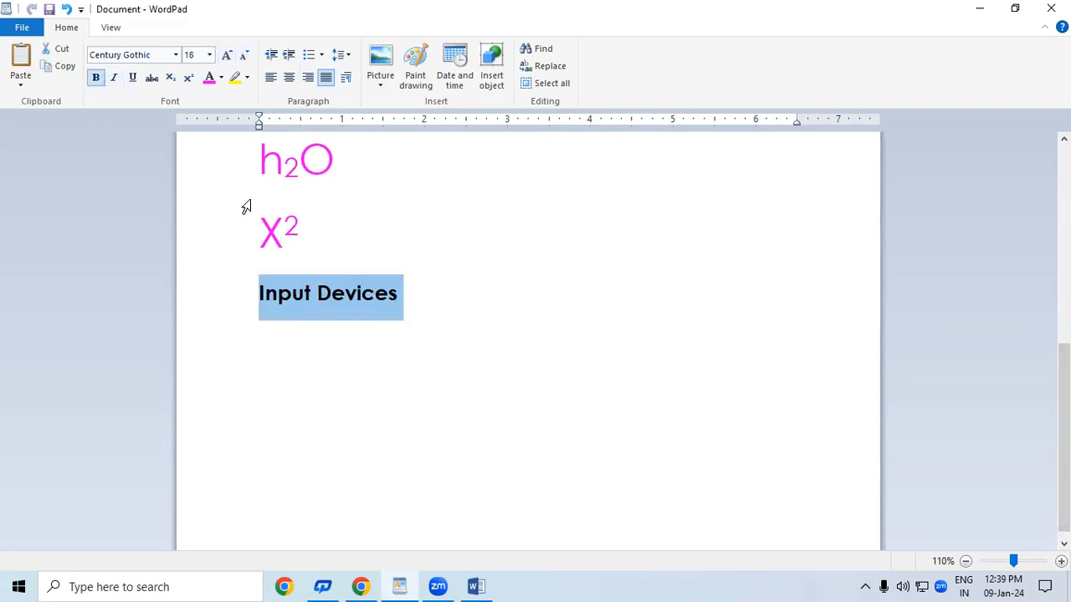
click(307, 338)
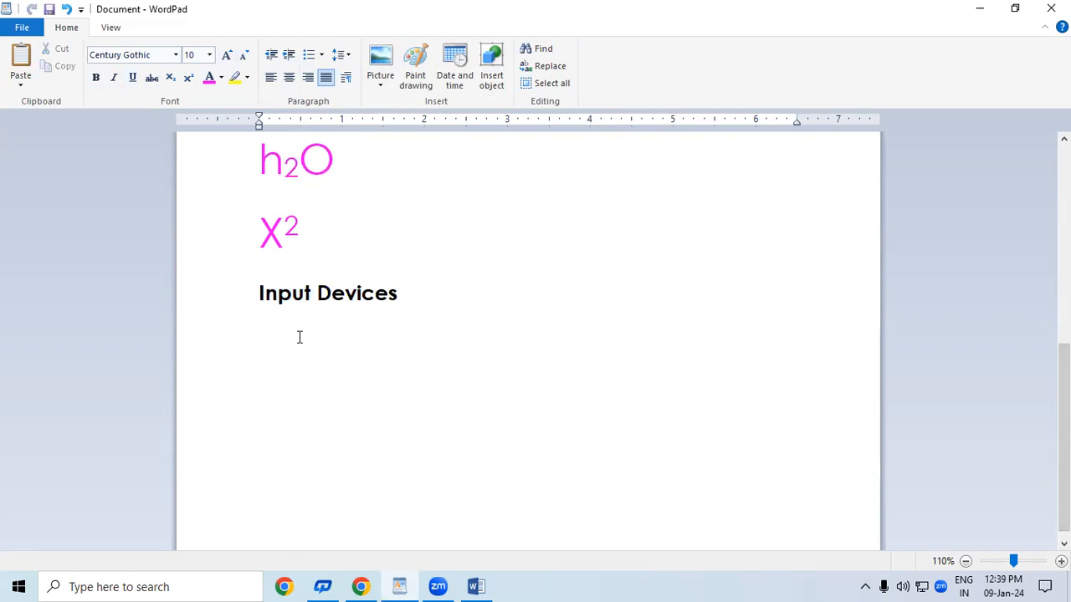
Step: Enter the items Keyboard, Mouse, OCT, OMR and BCR on separate lines under the "Input Devices" heading
text(Keyboard)
key(Return)
text(Mouse)
key(Return)
text(OCT)
key(Return)
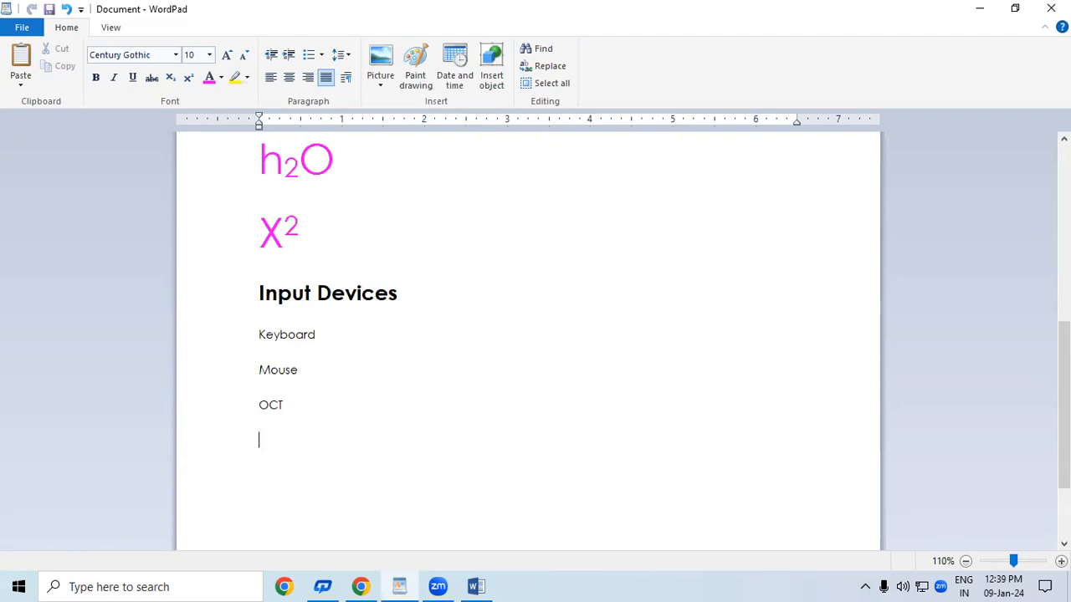
text(OMR)
key(Return)
text(BCR)
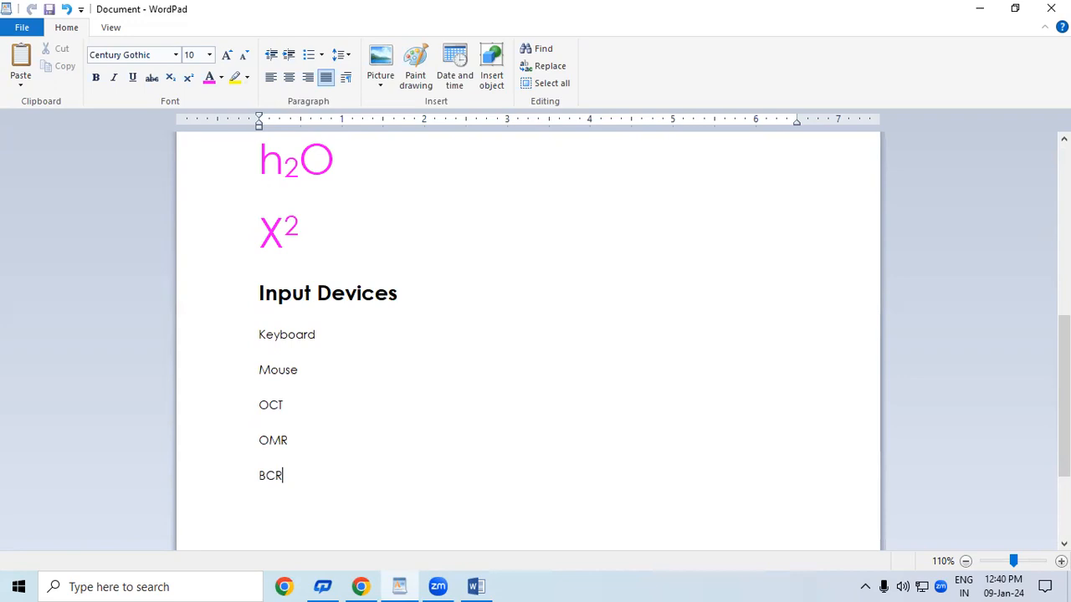
Step: Apply the 1. 2. 3. numbered list style to the five lines from Keyboard to BCR
click(259, 335)
drag(260, 331, 329, 494)
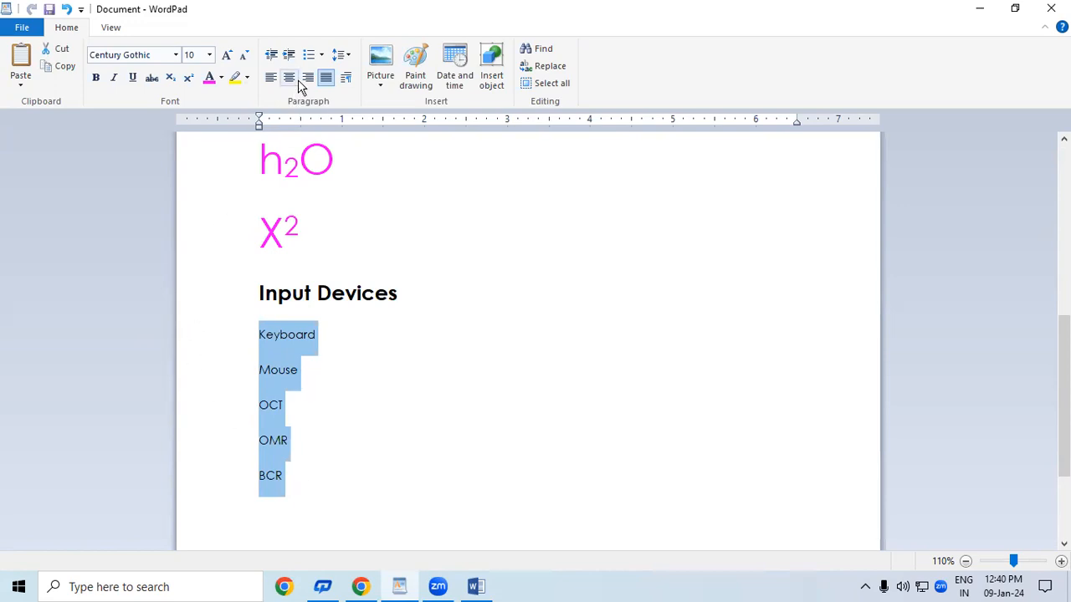
click(322, 55)
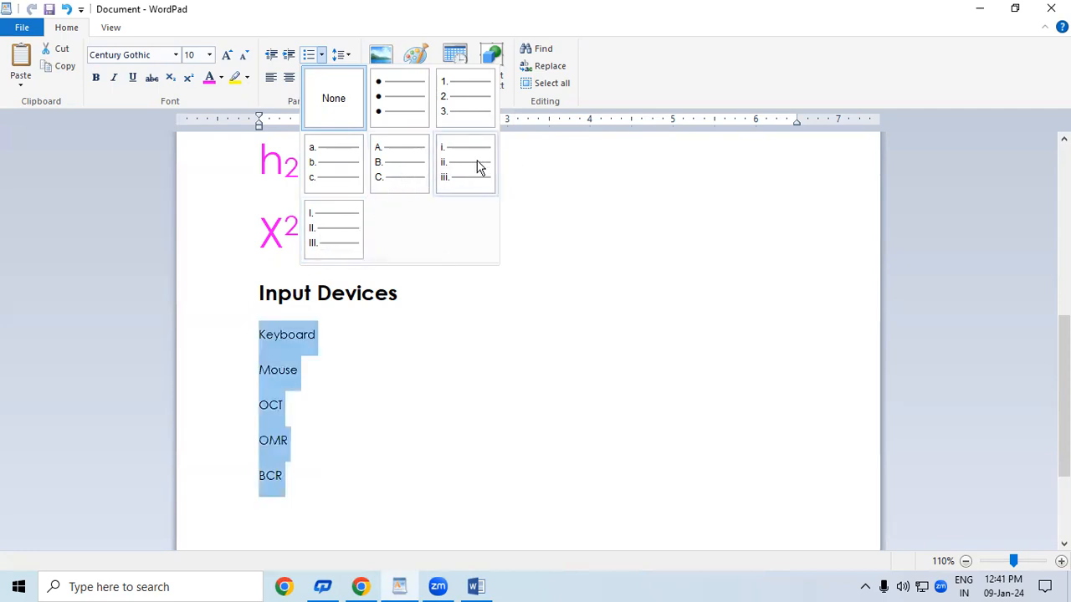
click(460, 120)
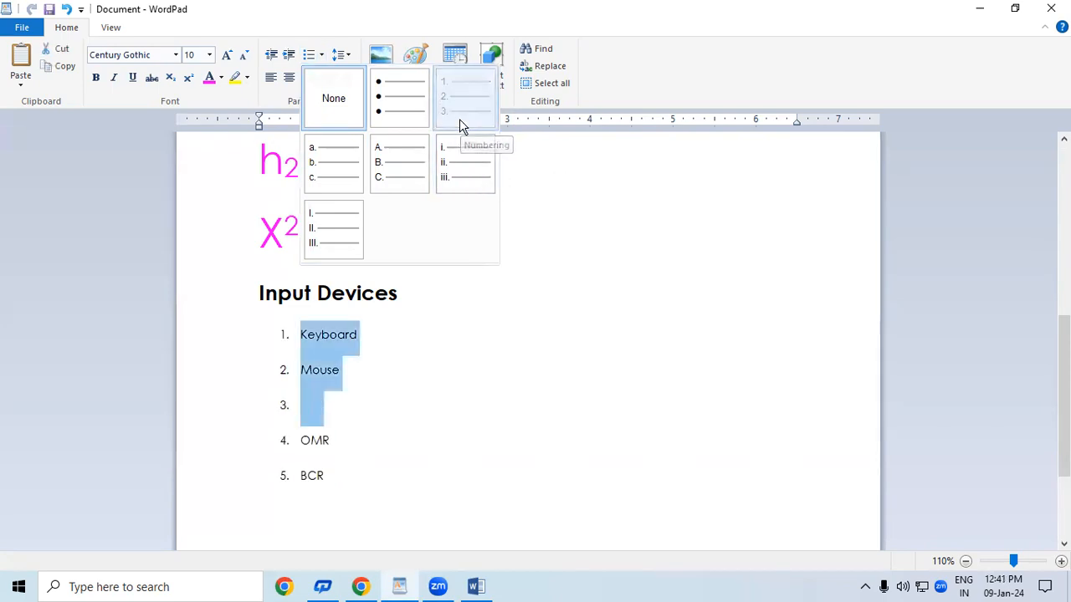
click(386, 436)
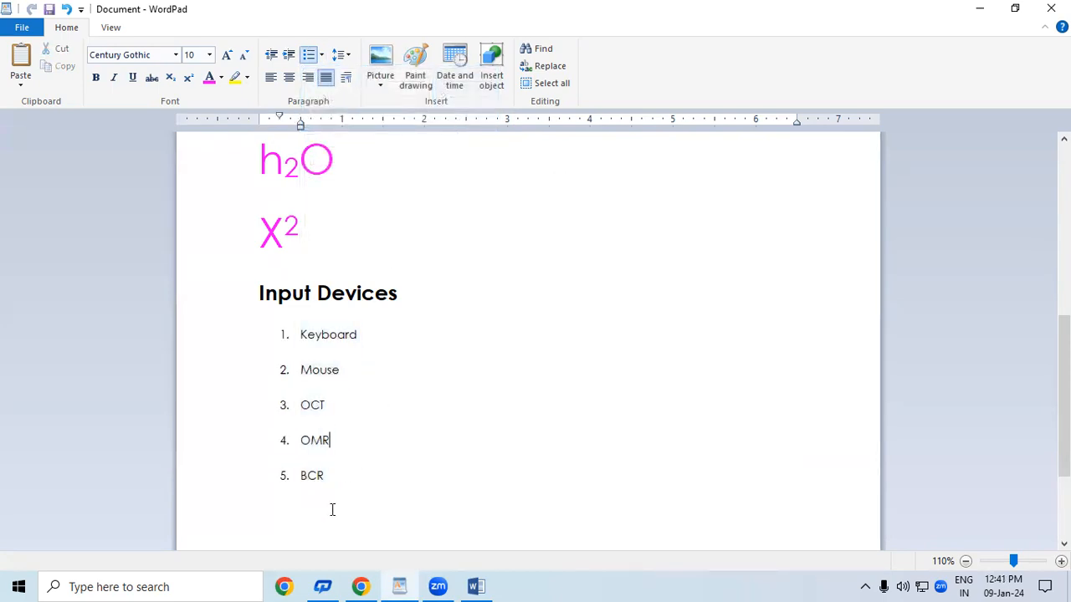
Step: Add "Microphone" as a new numbered item after BCR and start another empty item below it
scroll(366, 341, down, 3)
click(344, 334)
key(Return)
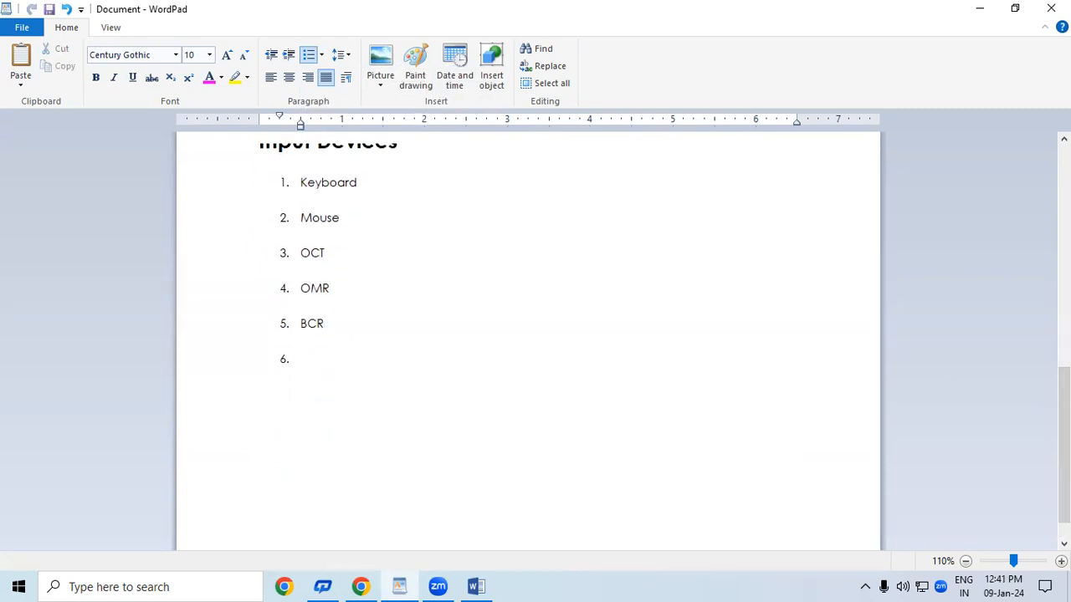
text(Microphone)
key(Return)
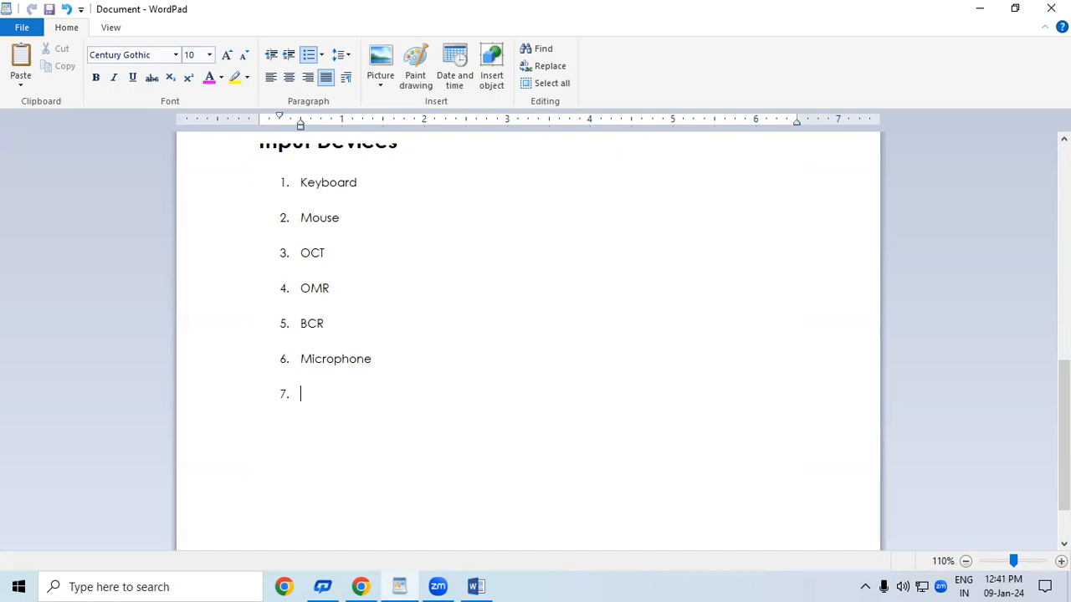
Step: Select the whole numbered list and preview the bullet style on it, keeping the 1. 2. 3. numbering
drag(300, 182, 390, 390)
click(323, 55)
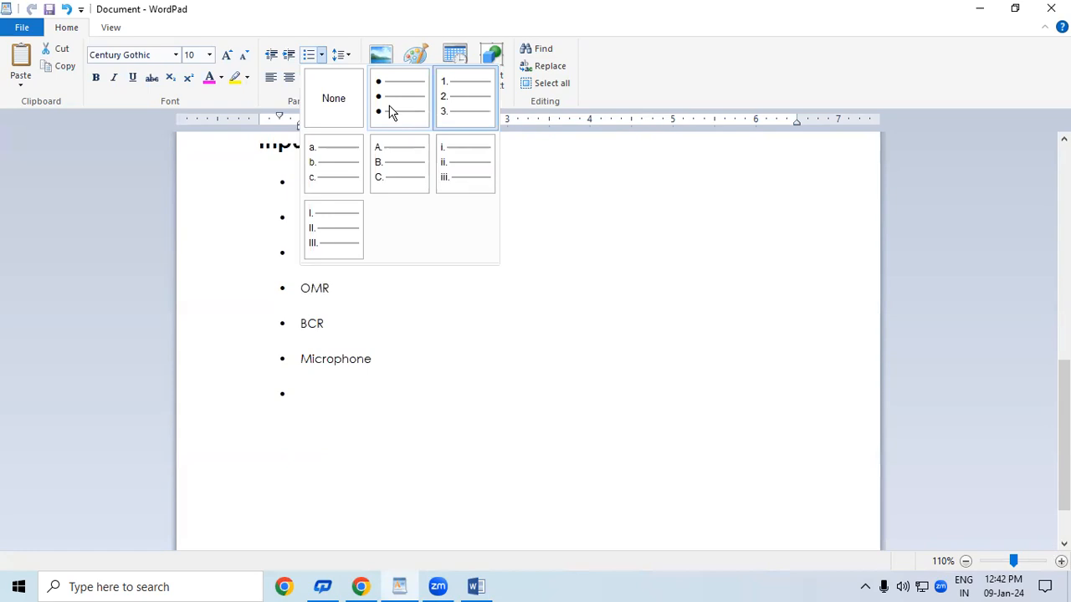
click(466, 96)
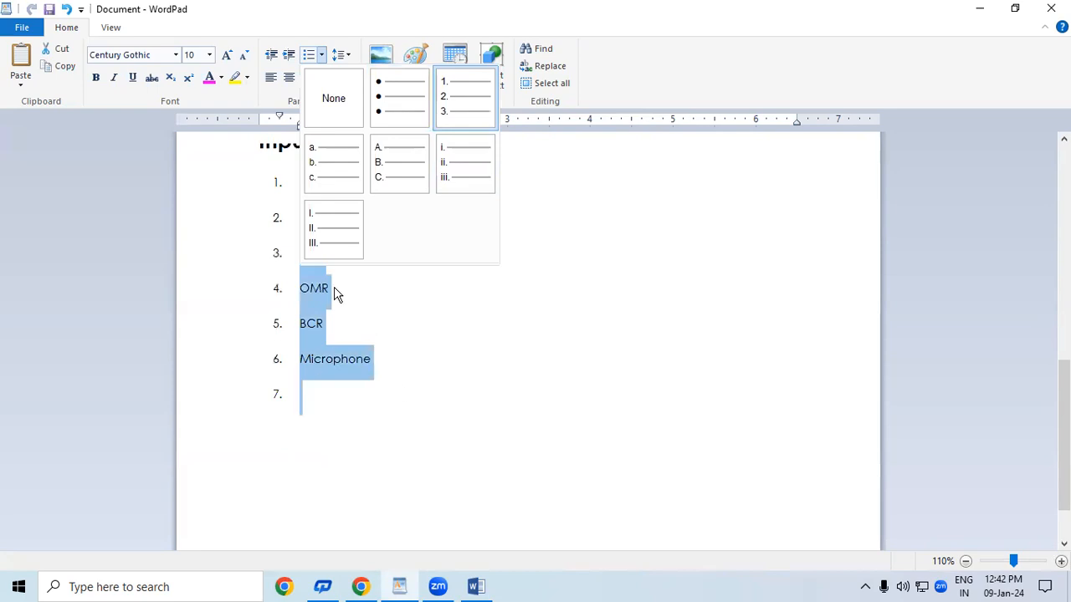
key(Escape)
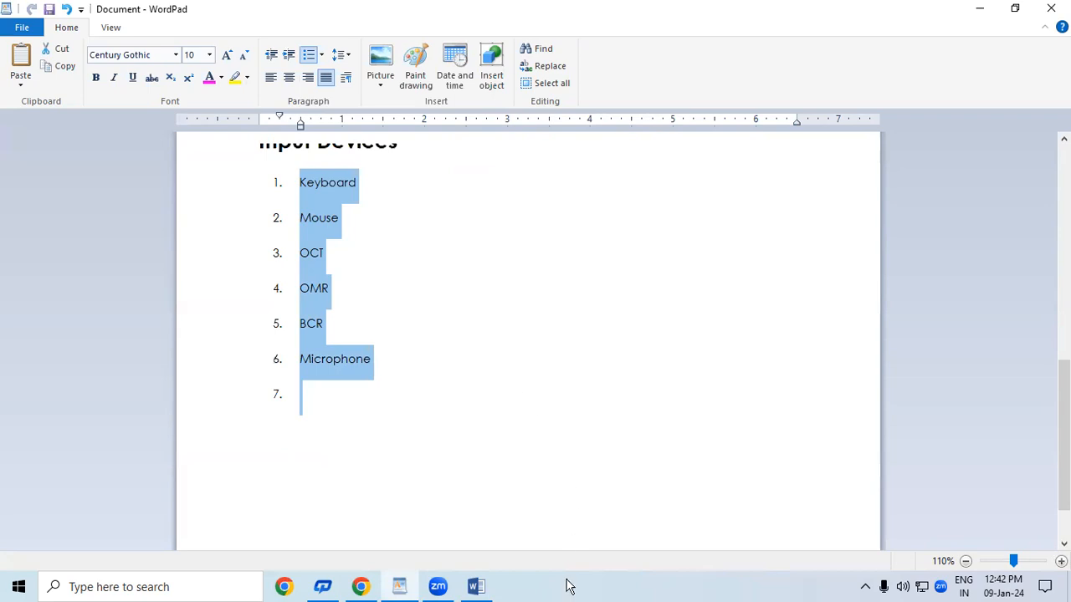
drag(473, 266, 525, 236)
mouse_move(562, 192)
mouse_down()
mouse_move(585, 197)
mouse_move(600, 184)
mouse_up()
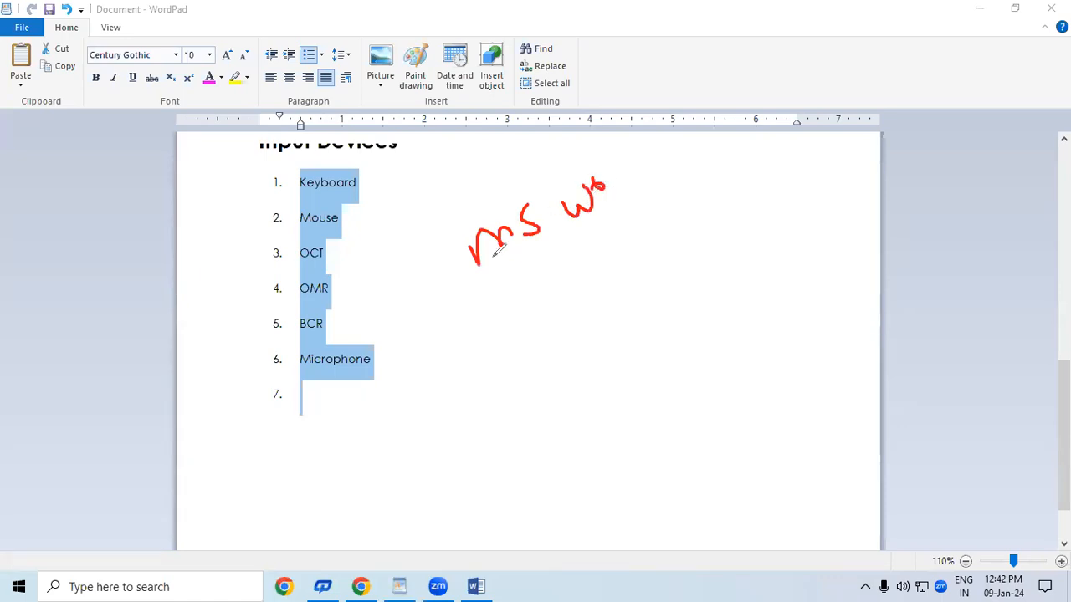
drag(390, 166, 374, 311)
drag(503, 274, 611, 209)
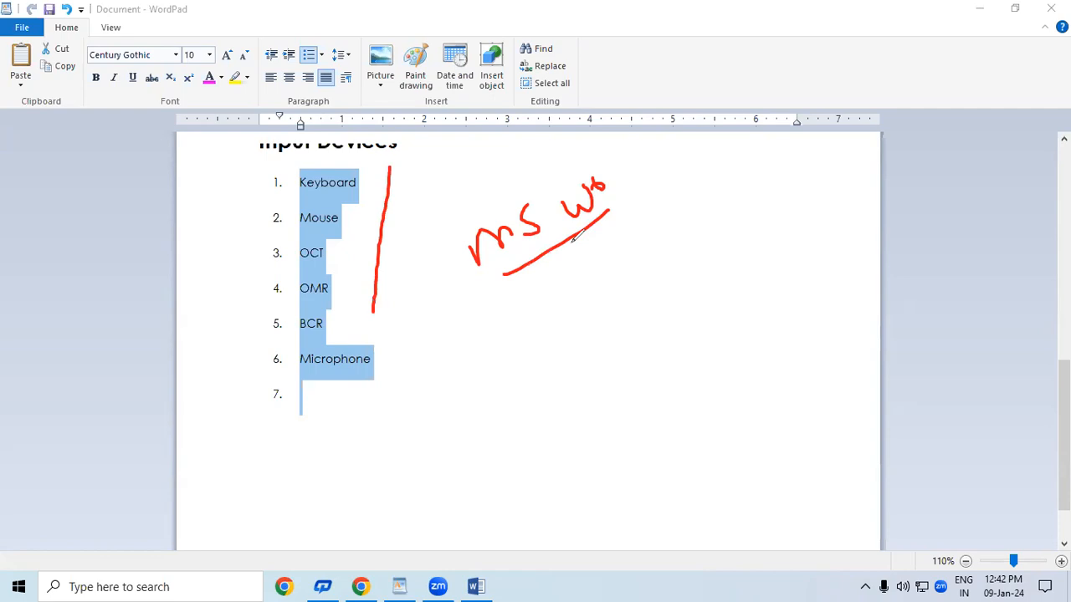
mouse_move(273, 198)
mouse_down()
mouse_move(287, 167)
mouse_move(273, 195)
mouse_up()
mouse_move(439, 166)
mouse_down()
mouse_move(473, 165)
mouse_move(436, 230)
mouse_up()
mouse_move(435, 287)
mouse_down()
mouse_move(436, 314)
mouse_move(448, 285)
mouse_move(441, 319)
mouse_up()
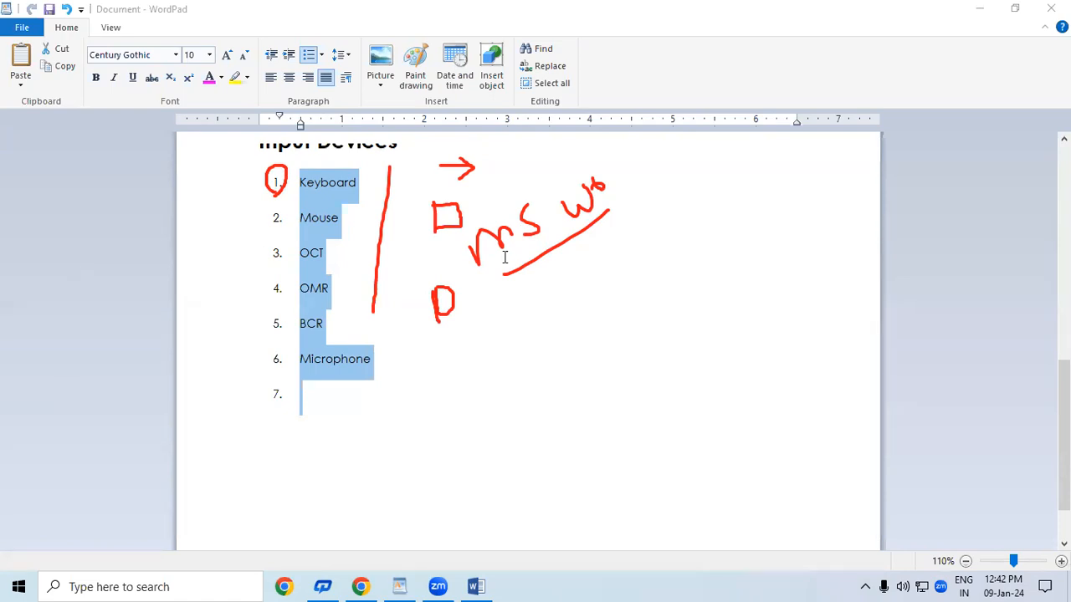
Step: Change the selected list to the uppercase letter style A. B. C
click(323, 55)
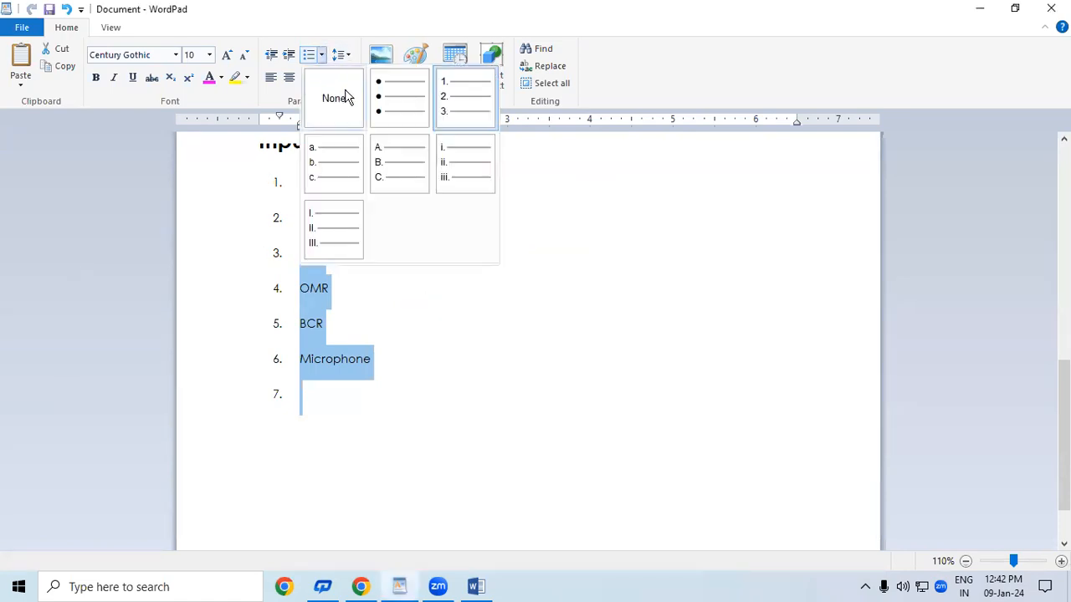
click(394, 155)
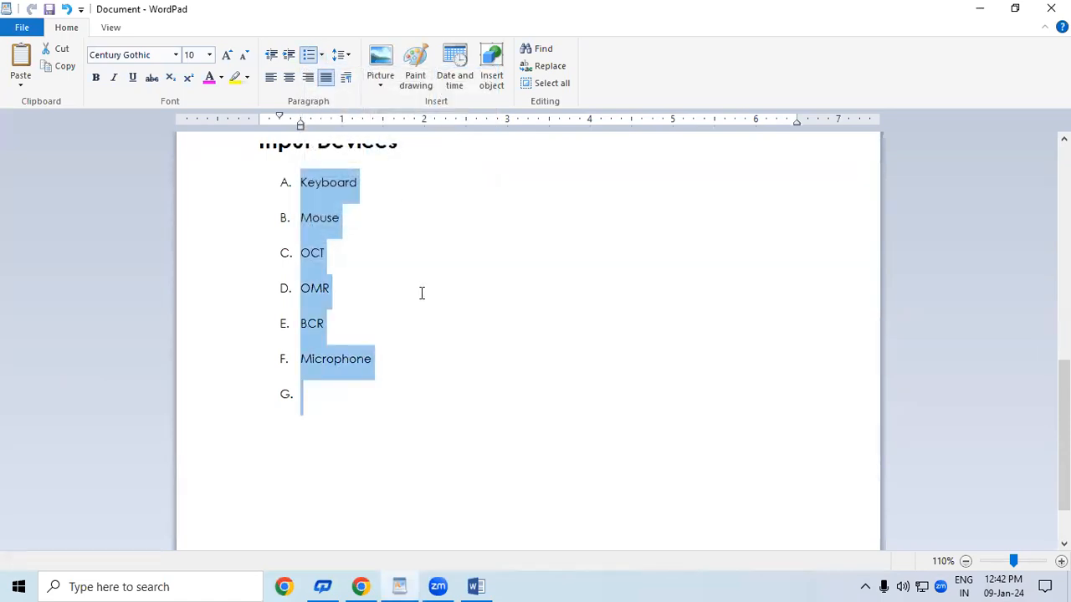
scroll(422, 293, up, 3)
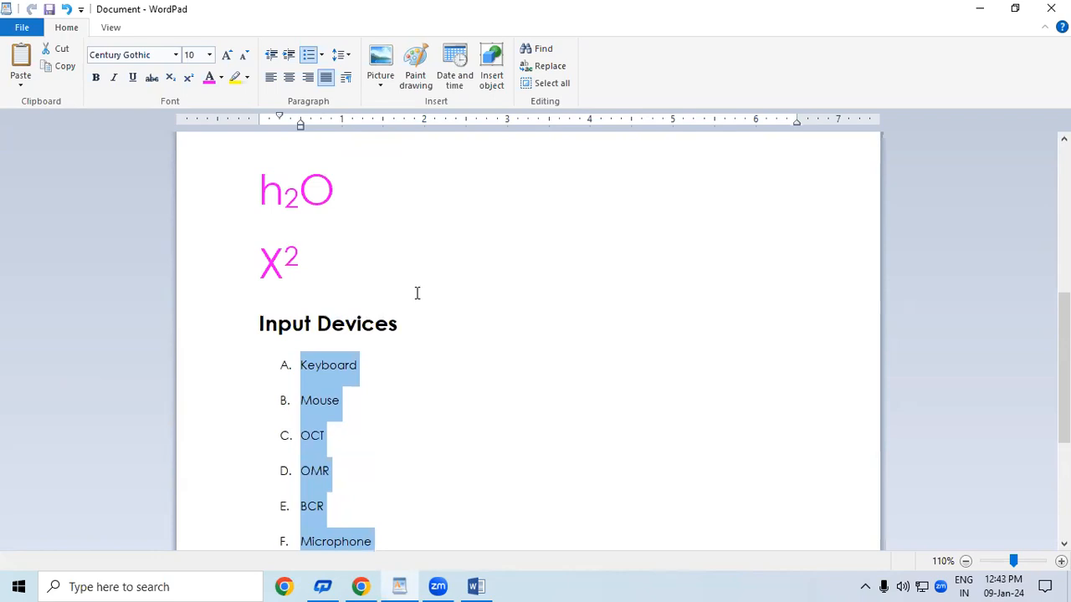
scroll(477, 338, down, 4)
scroll(478, 337, up, 3)
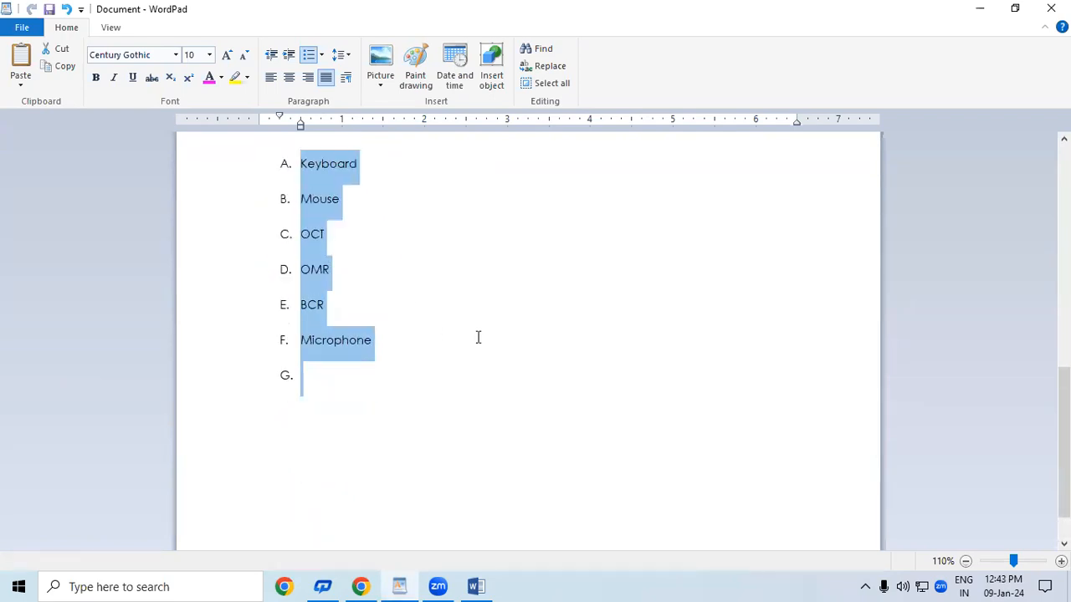
scroll(527, 334, down, 1)
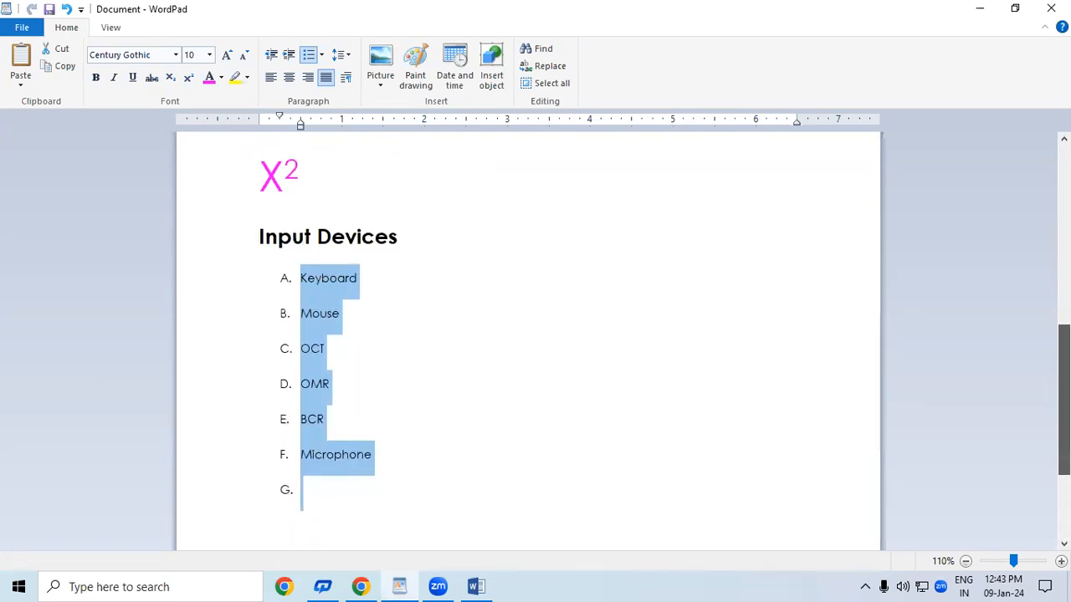
Step: Select the "Input Devices" heading together with all of its list items
click(414, 349)
drag(300, 285, 336, 481)
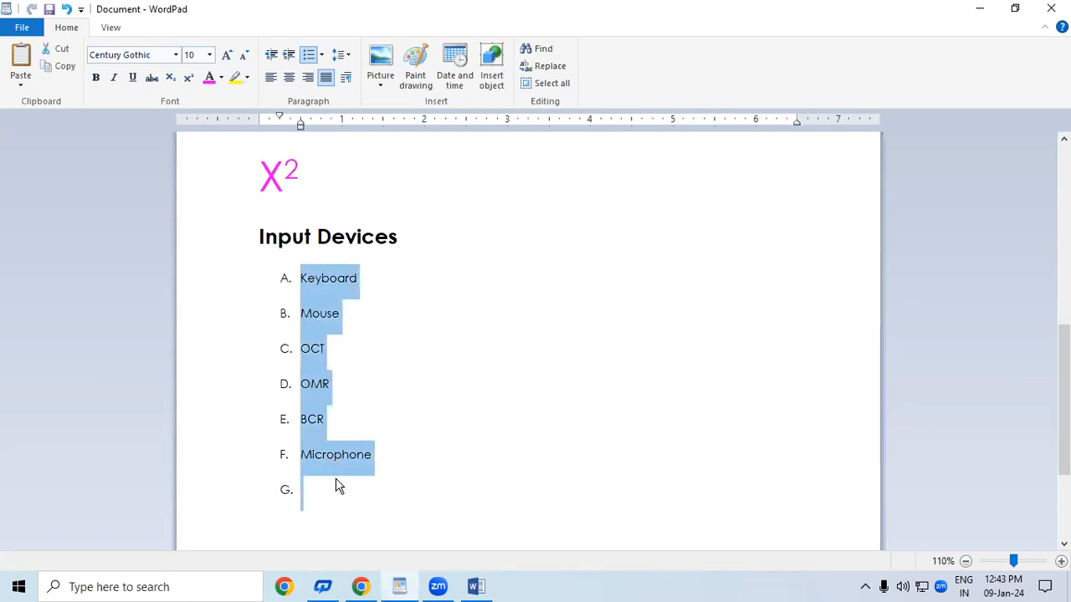
click(349, 329)
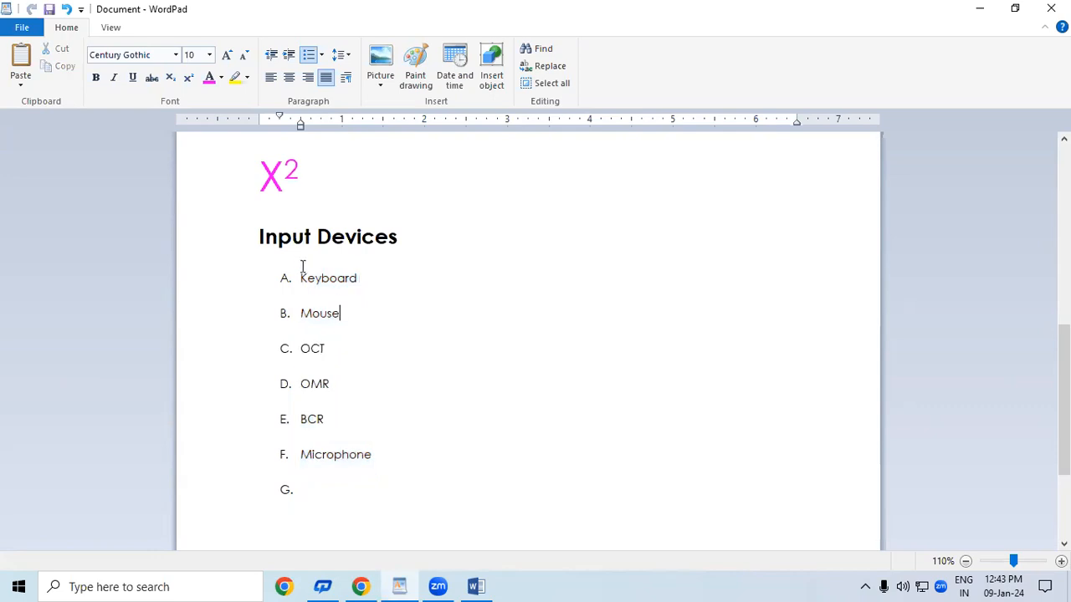
drag(258, 237, 420, 507)
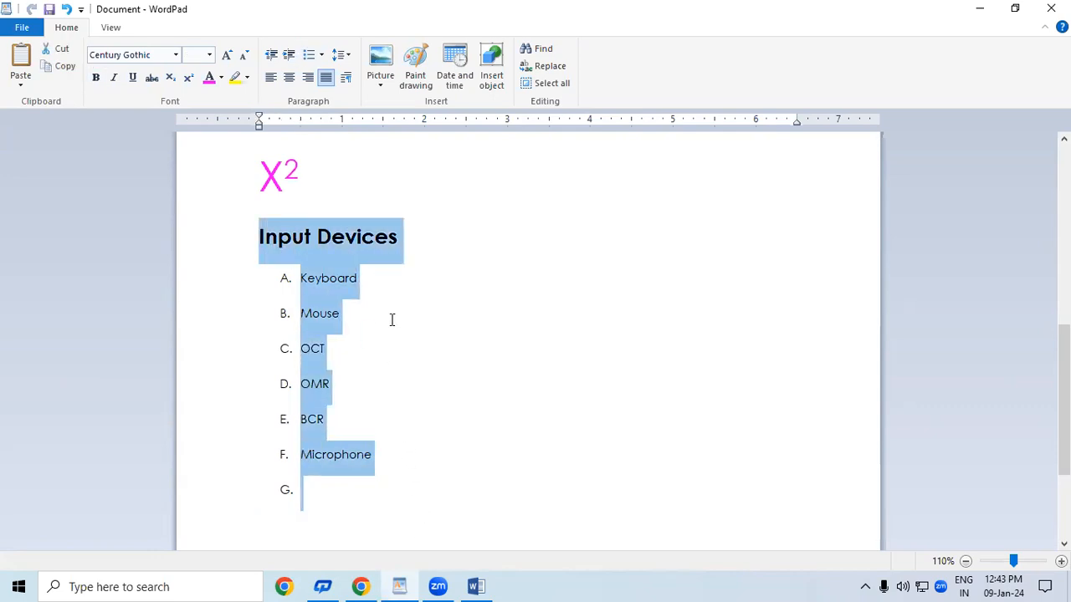
Step: Try line spacings of 1.0, 1.15, 1.5 and 2 in turn on the selected heading and list
click(349, 56)
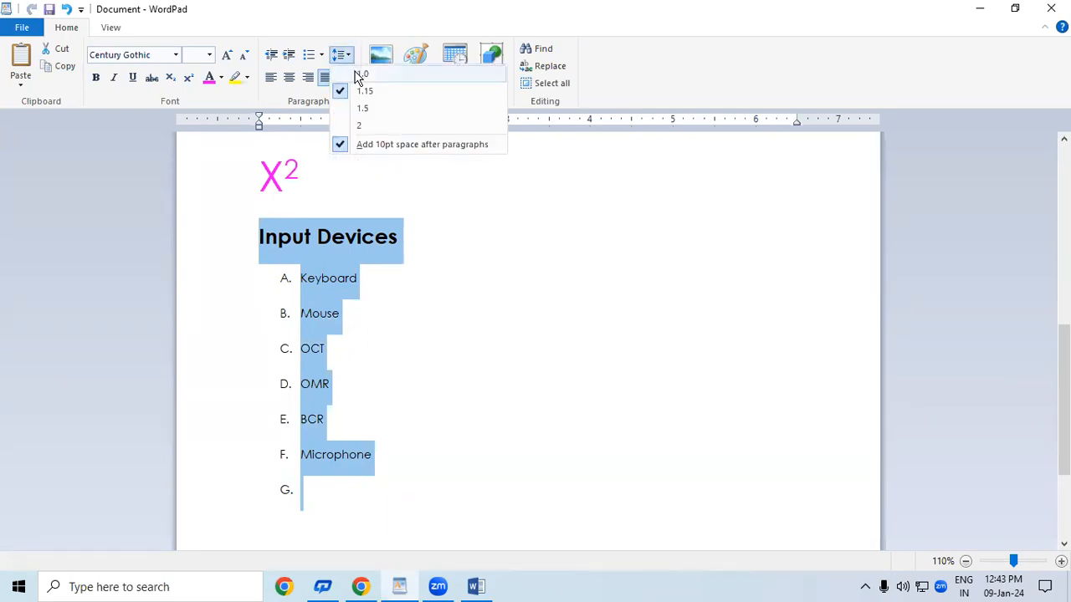
click(355, 74)
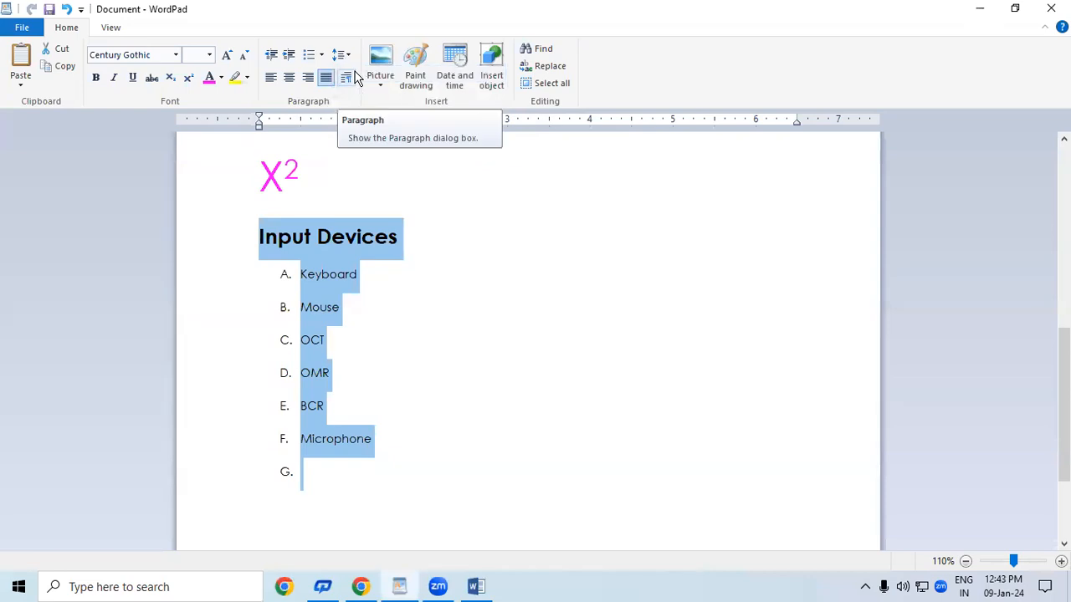
click(340, 54)
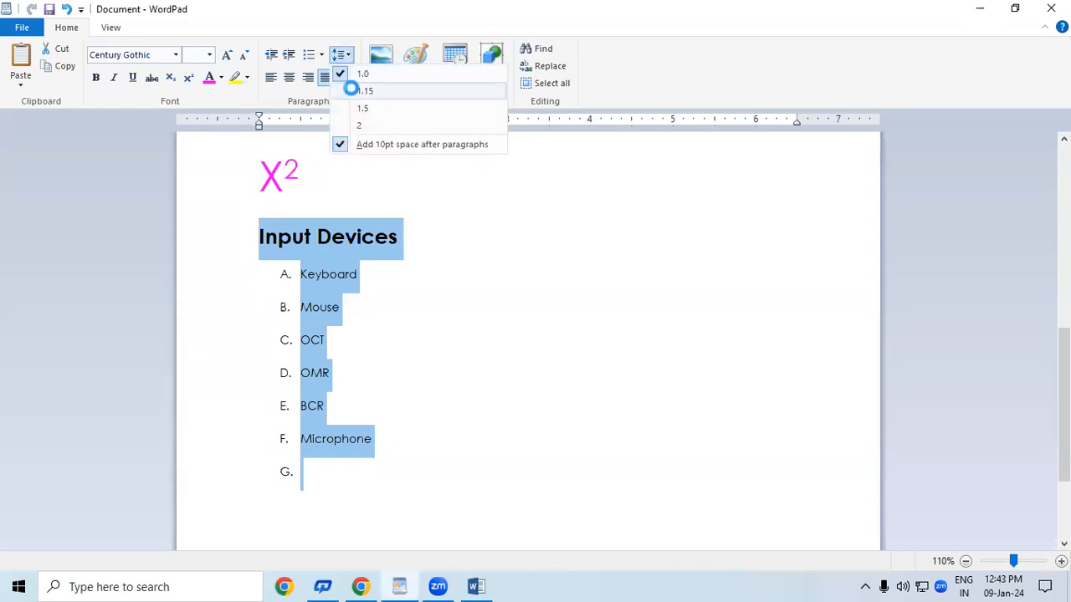
click(352, 89)
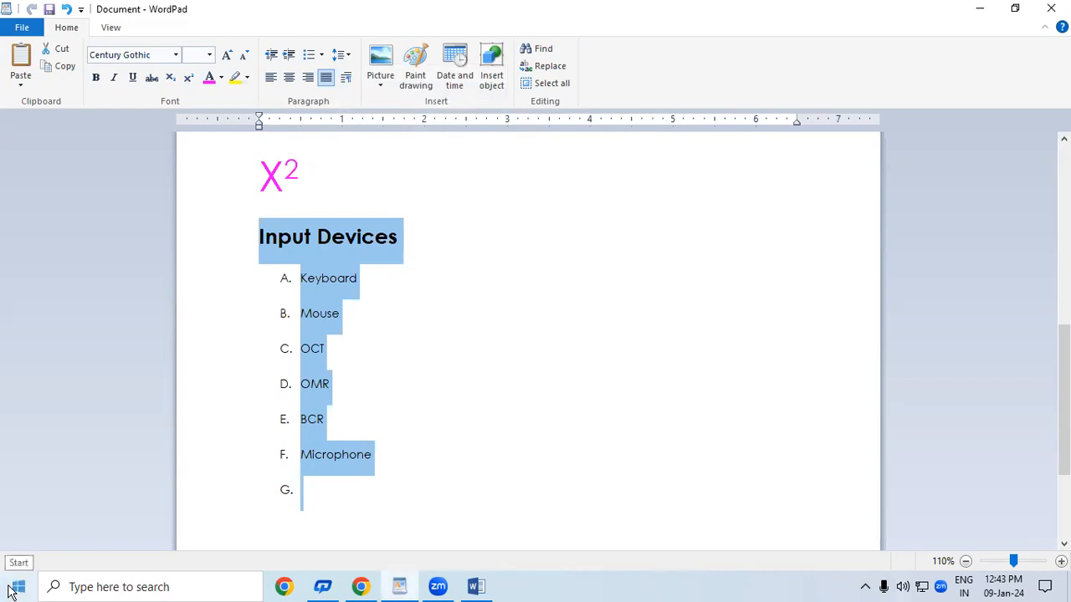
click(341, 55)
click(362, 108)
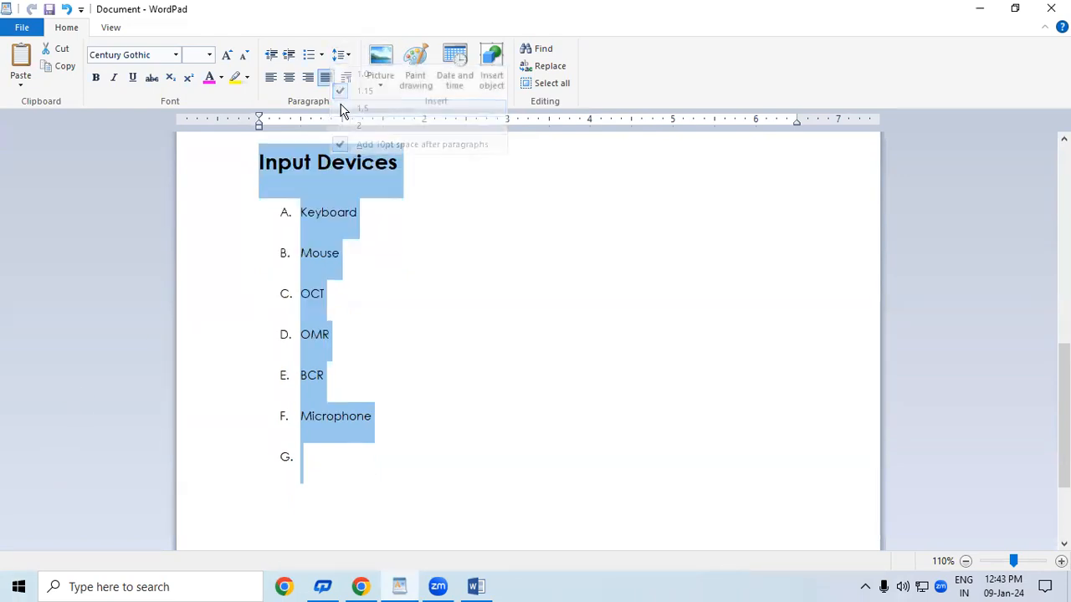
click(351, 55)
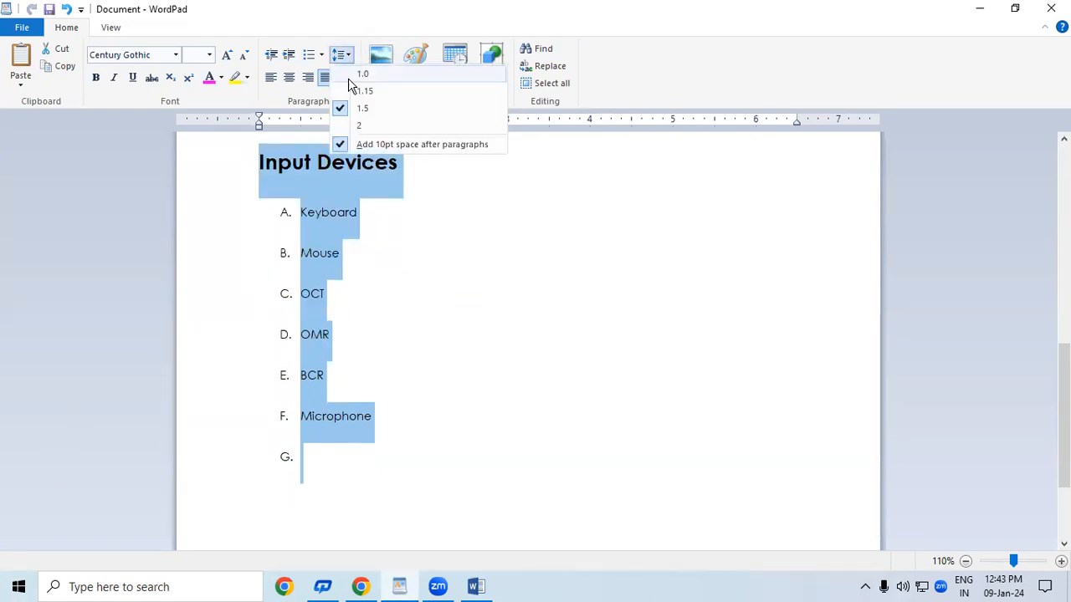
click(358, 129)
scroll(402, 254, up, 3)
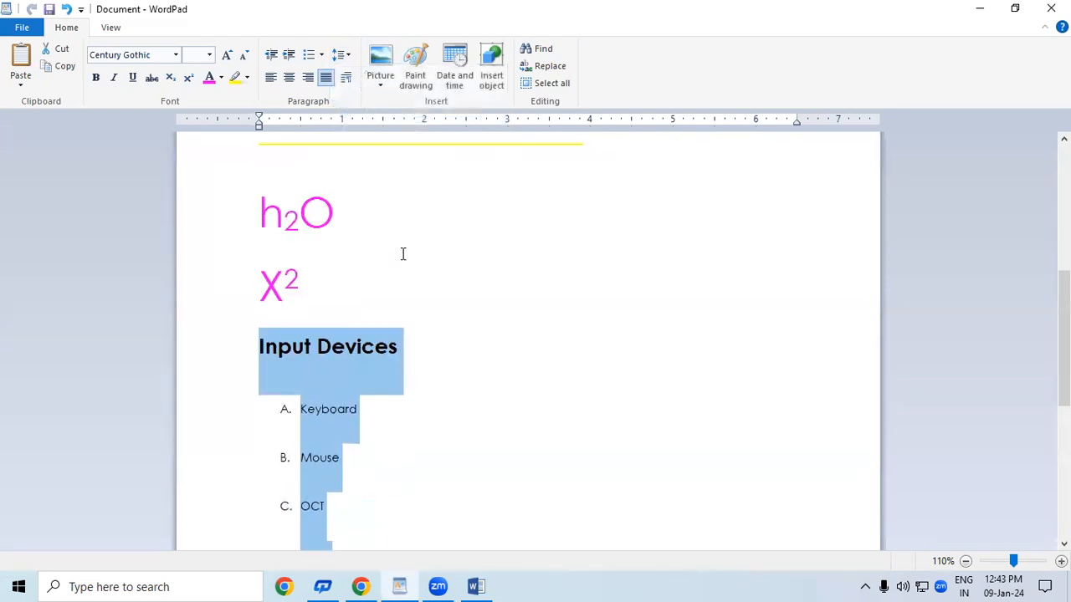
scroll(403, 253, down, 2)
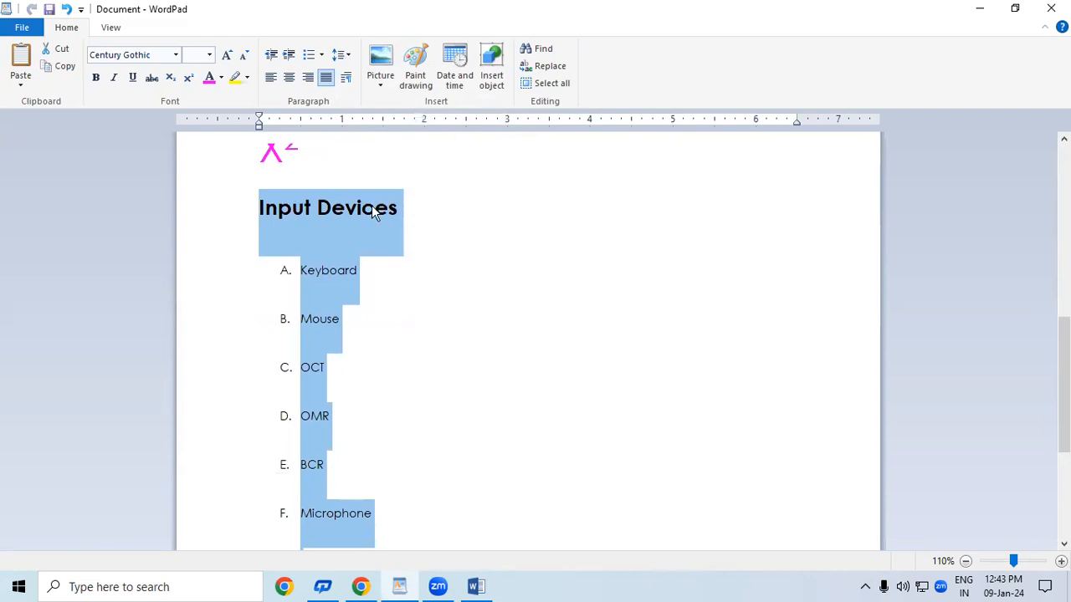
Step: Set the heading and list to 1.0 line spacing and remove the 10pt space after paragraphs
click(344, 57)
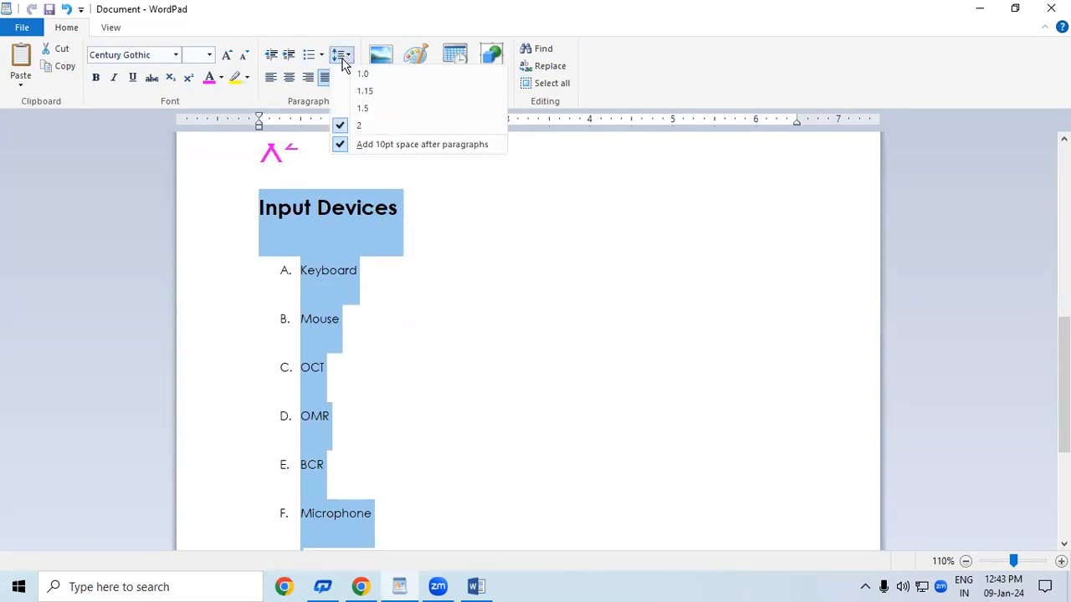
click(347, 74)
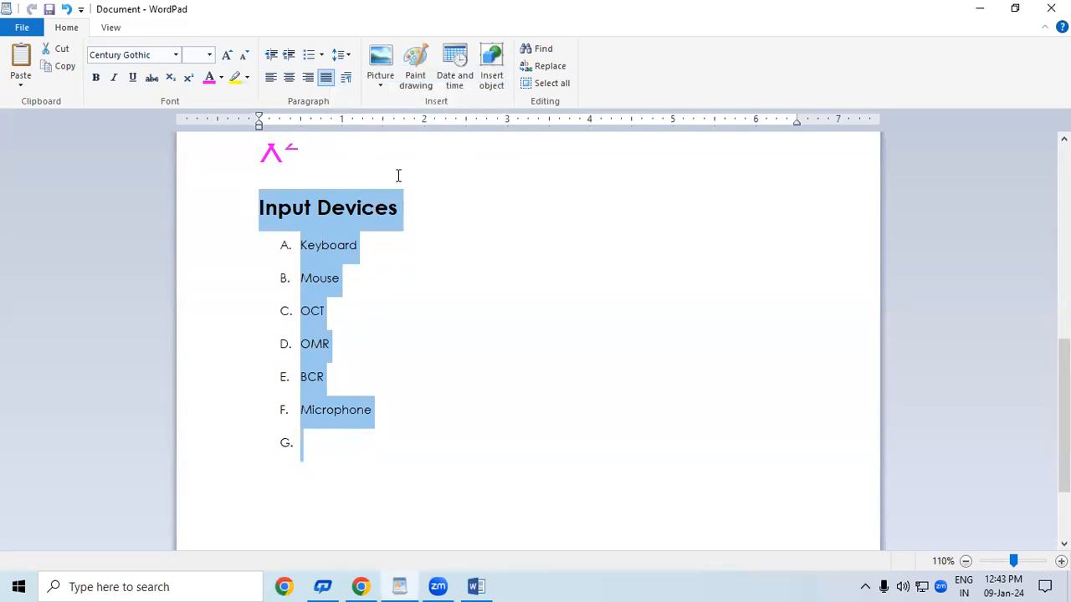
click(352, 57)
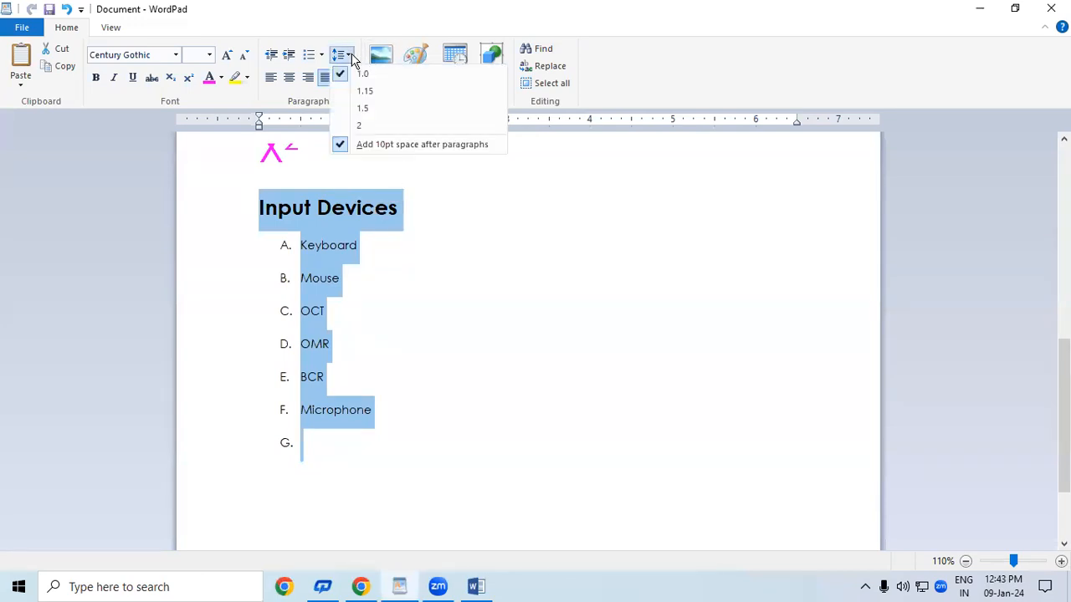
click(398, 144)
click(418, 307)
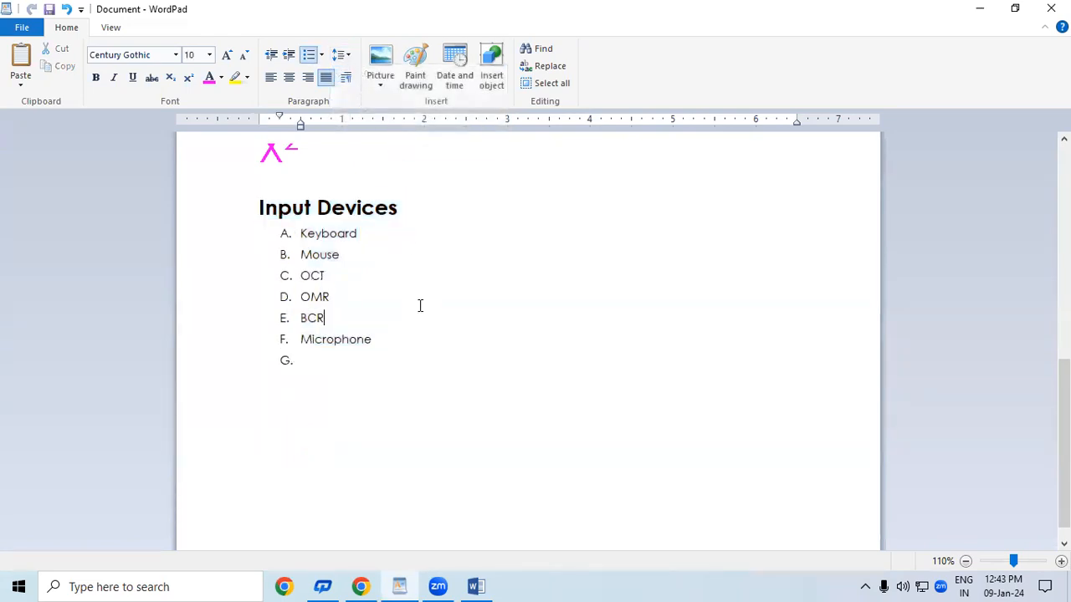
Step: Try centre and right alignment on the "Input Devices" heading and its list items, and return them to justified alignment
drag(373, 343, 266, 208)
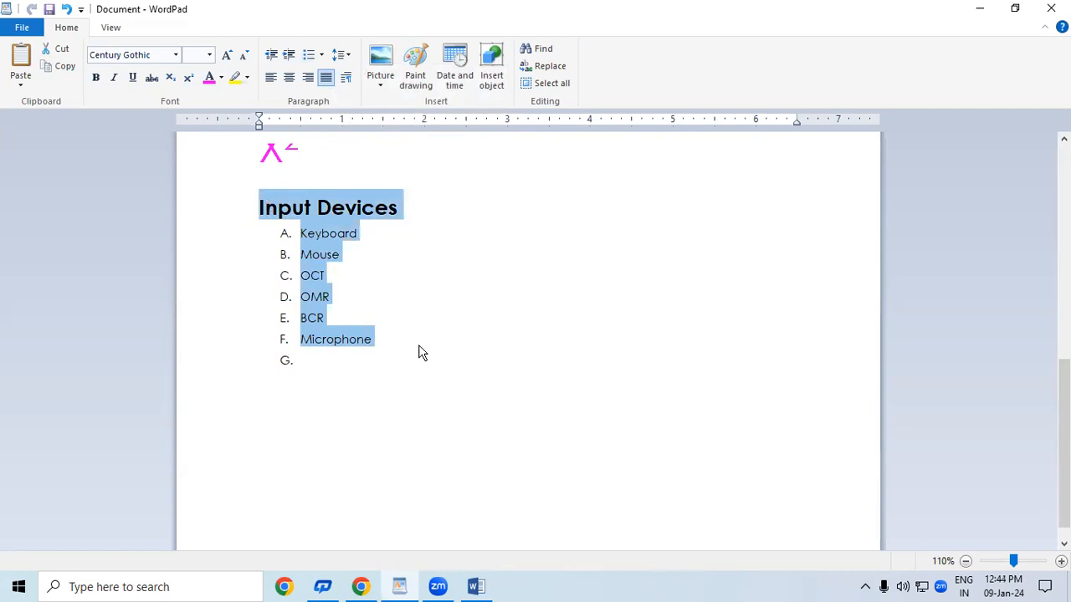
click(289, 79)
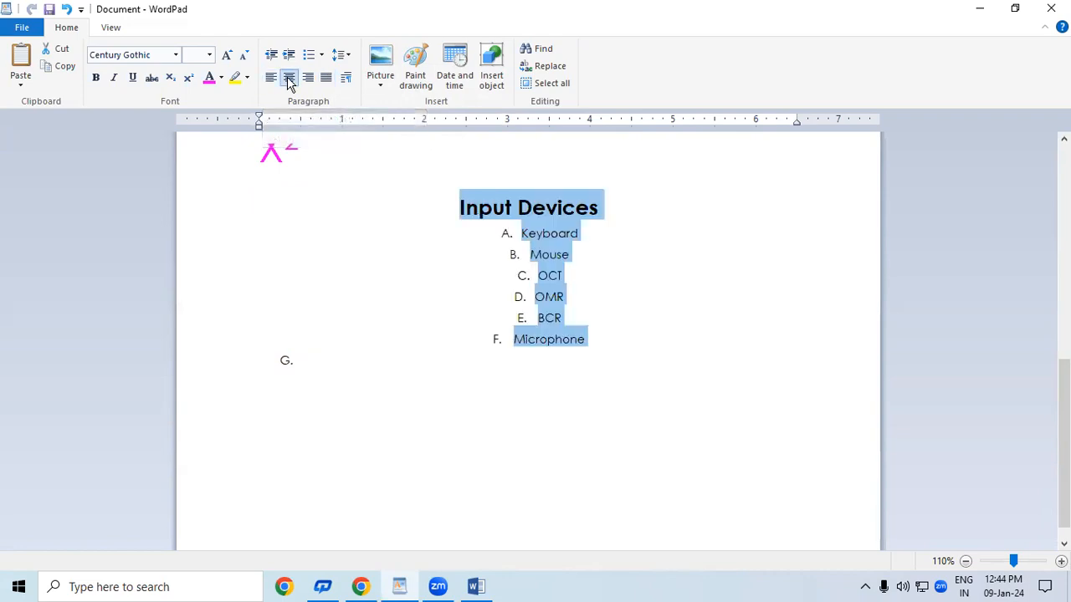
click(308, 80)
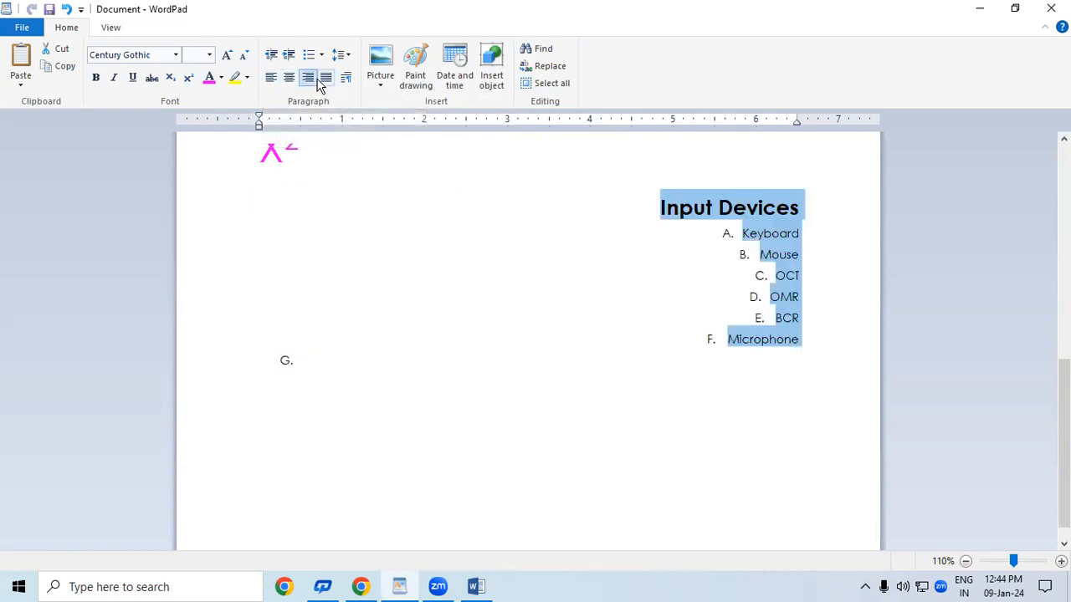
click(319, 77)
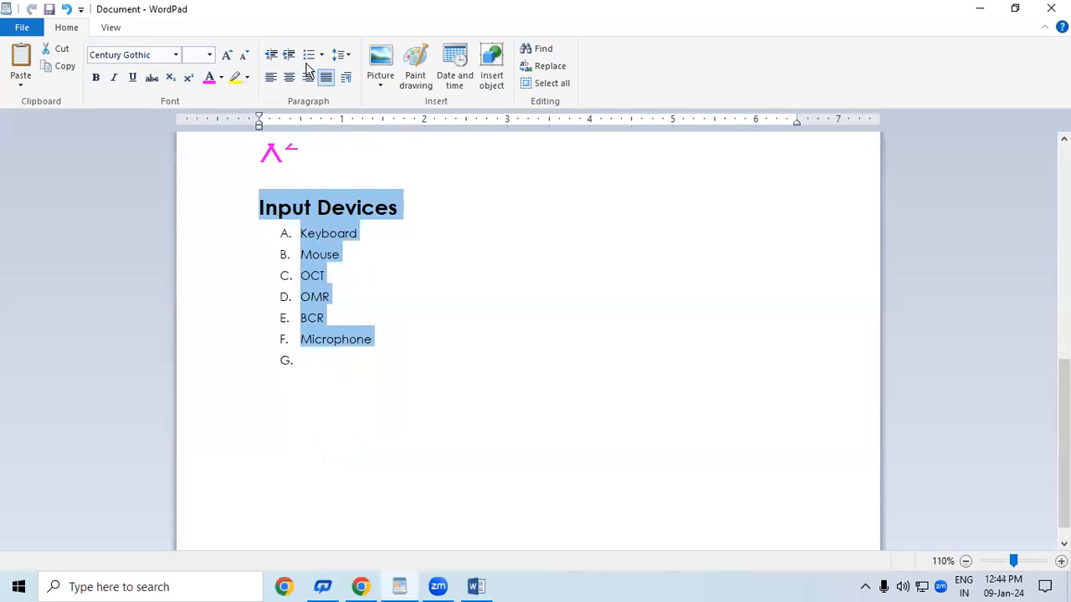
Step: Increase the indent of the selected heading and list three levels, and decrease it back to the page margin
click(287, 56)
click(287, 56)
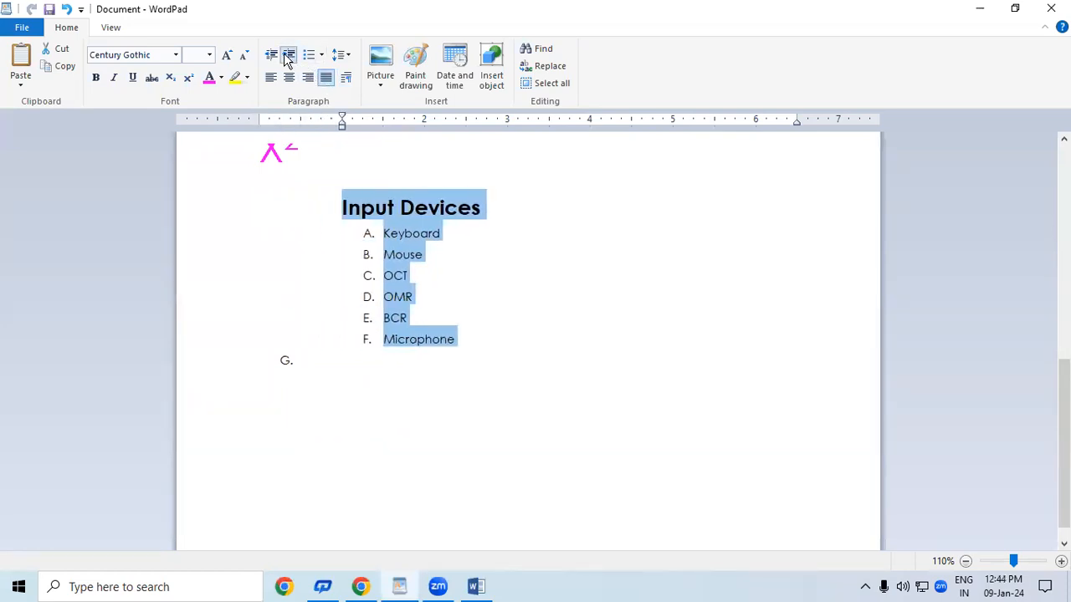
click(287, 55)
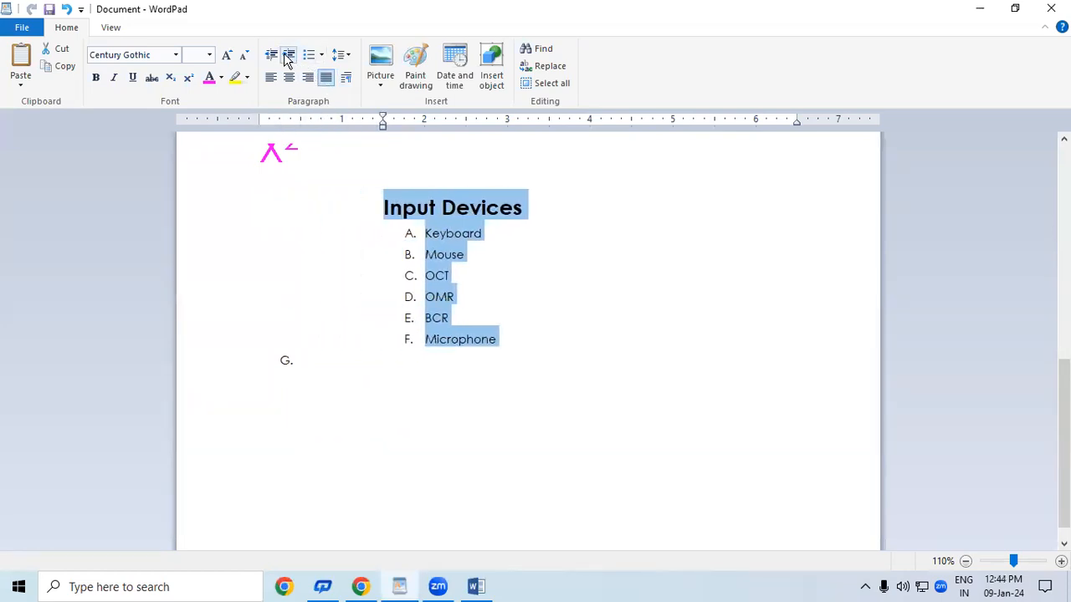
click(272, 55)
click(272, 55)
click(272, 56)
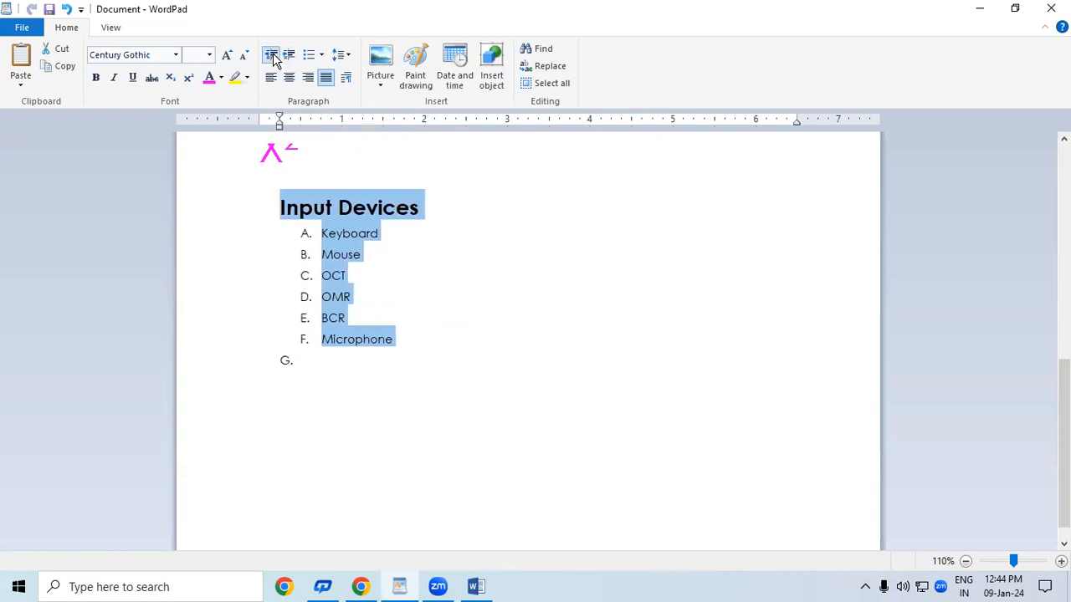
click(272, 55)
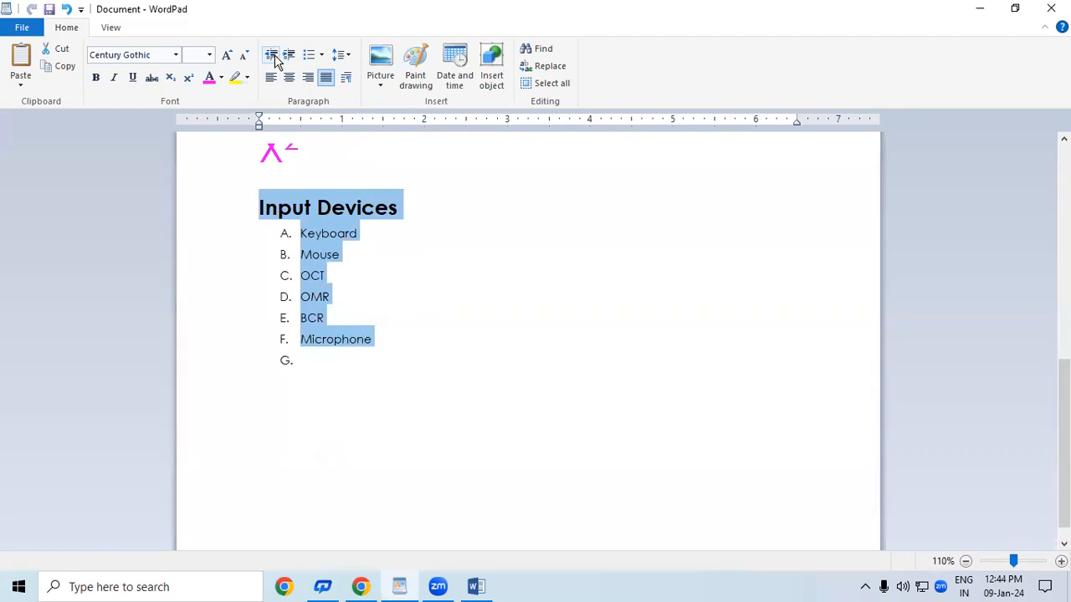
Step: Change the list items from Keyboard to Microphone to the round bullet style, and select them together with the heading
click(323, 55)
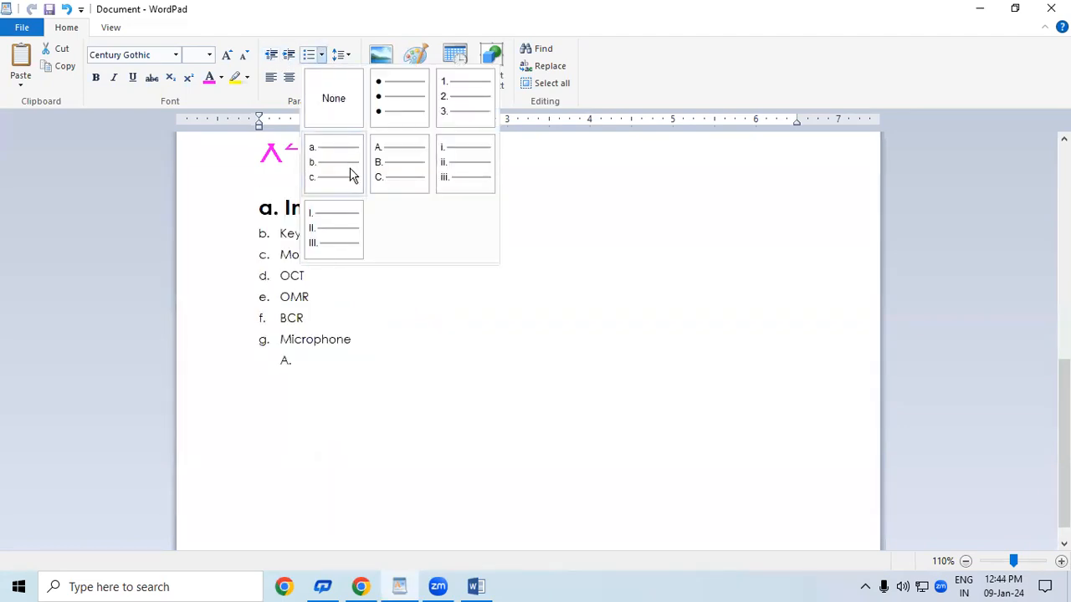
click(343, 389)
drag(299, 234, 373, 343)
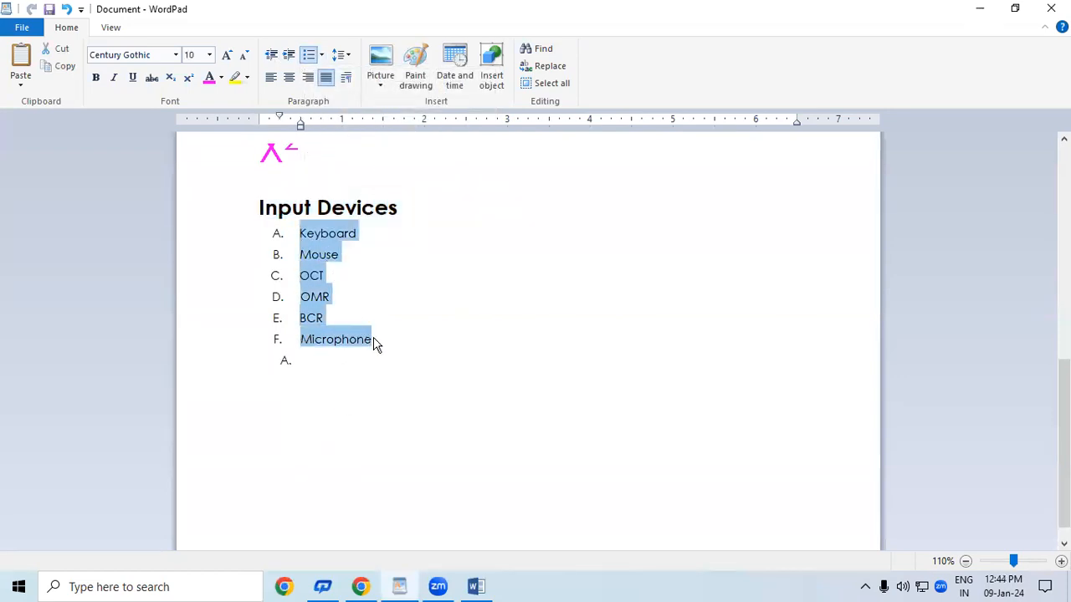
click(325, 55)
click(416, 121)
click(432, 336)
drag(387, 352, 246, 201)
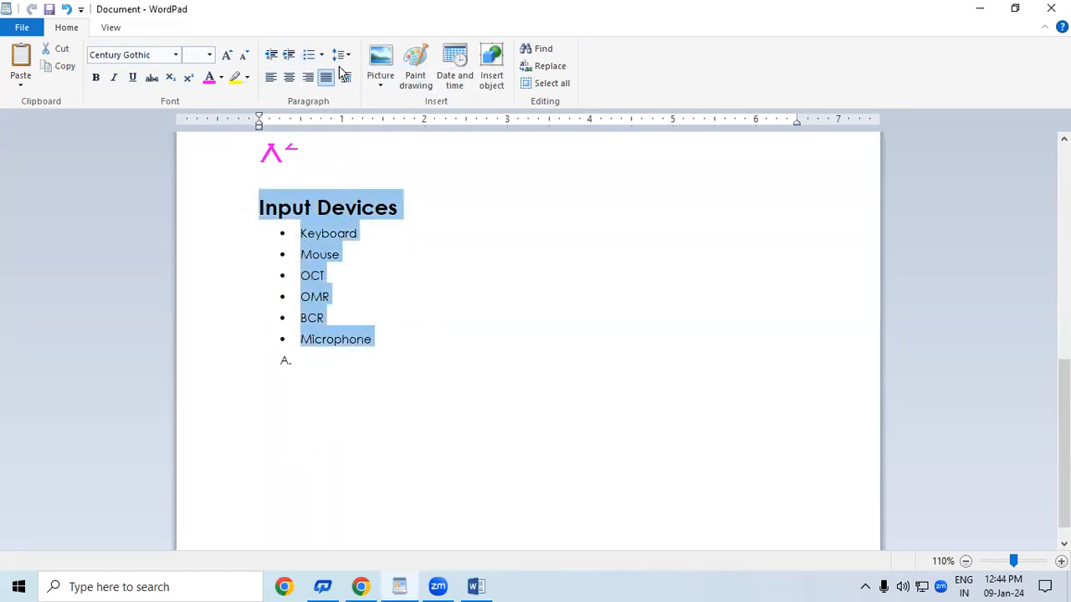
Step: Set the line spacing of the "Themes and styles" and "Save time in Word" paragraphs to 2
drag(1064, 468, 1001, 197)
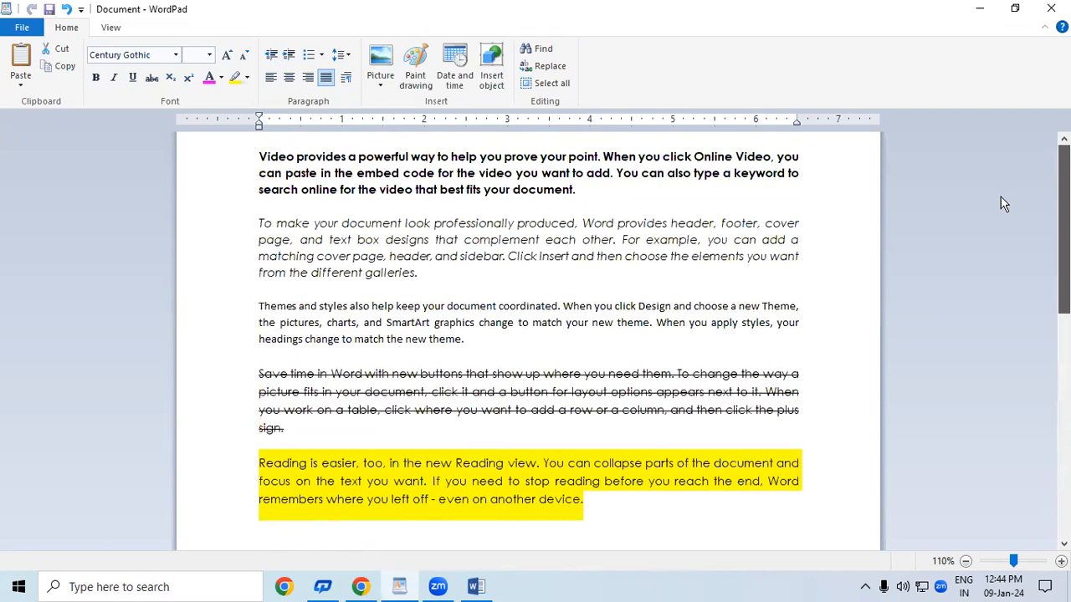
click(260, 355)
drag(251, 311, 632, 416)
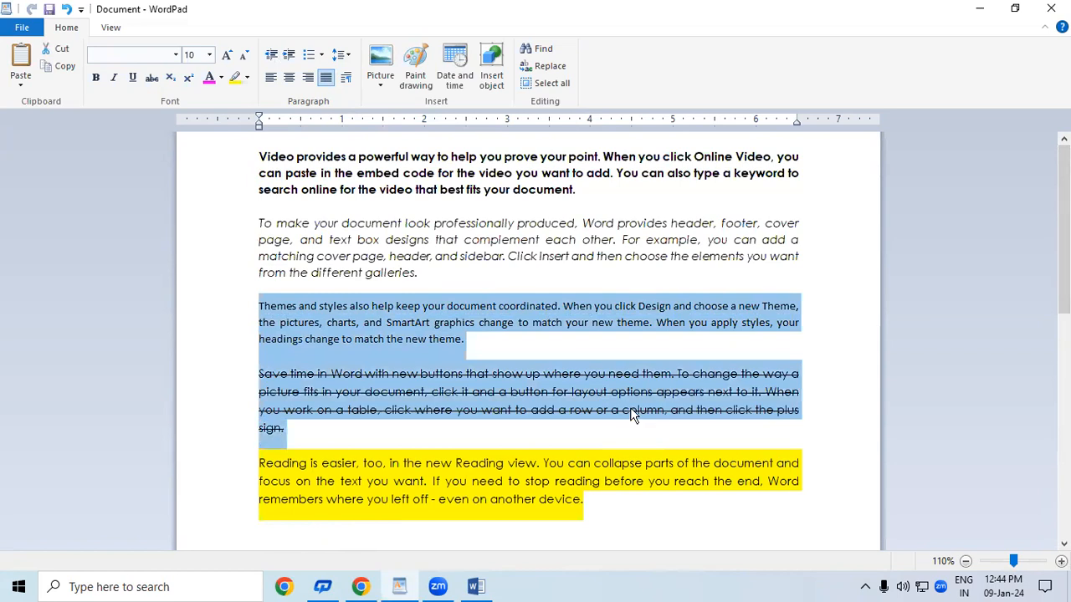
click(350, 55)
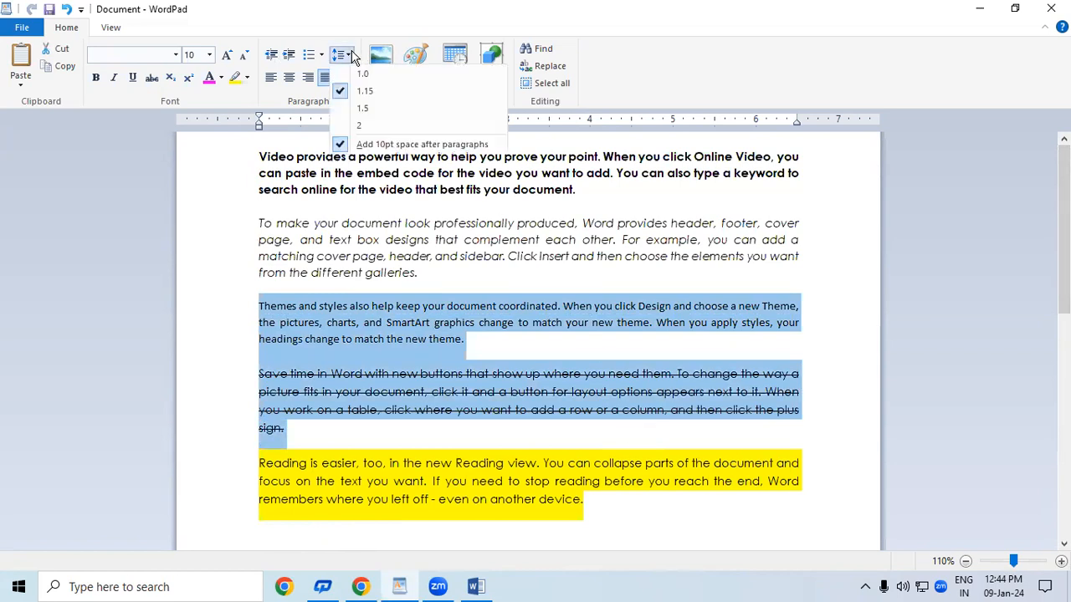
click(355, 130)
scroll(349, 359, down, 4)
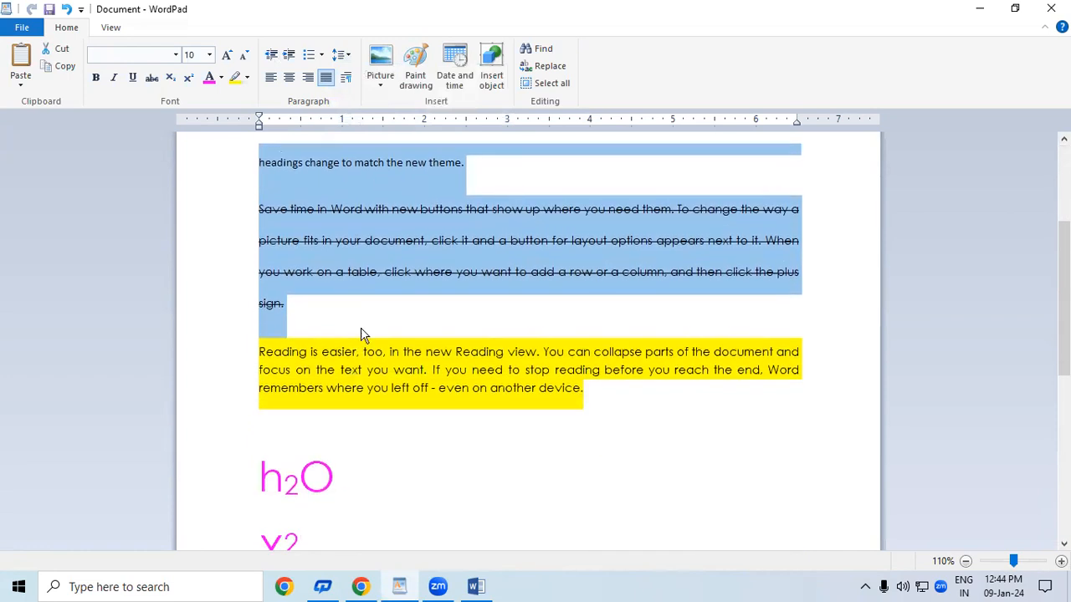
scroll(530, 335, up, 2)
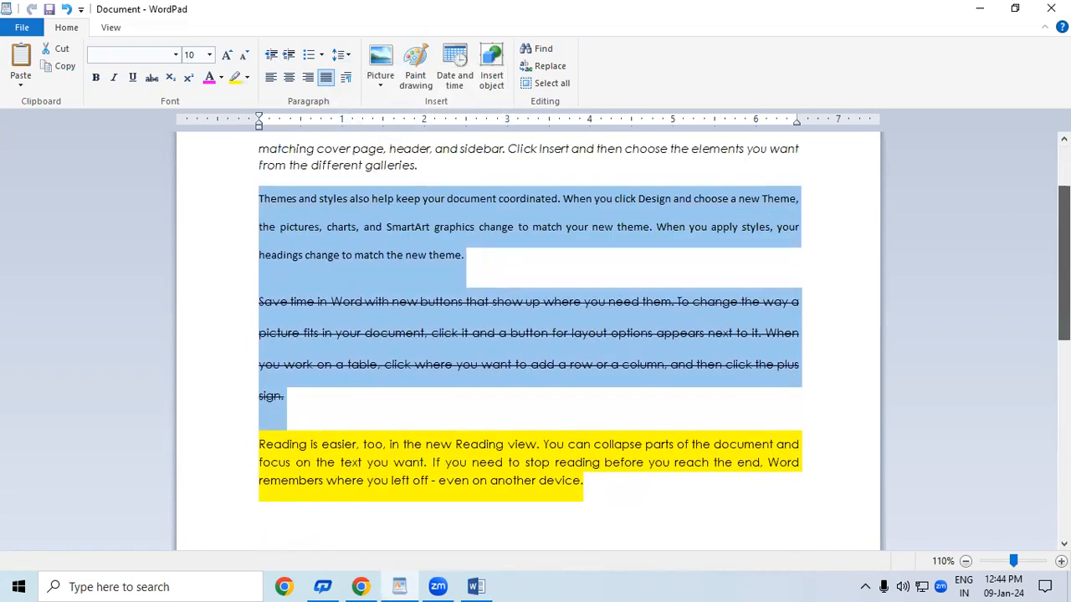
Step: Set the two selected paragraphs to 1.0 line spacing and remove the 10pt space after paragraphs
click(343, 55)
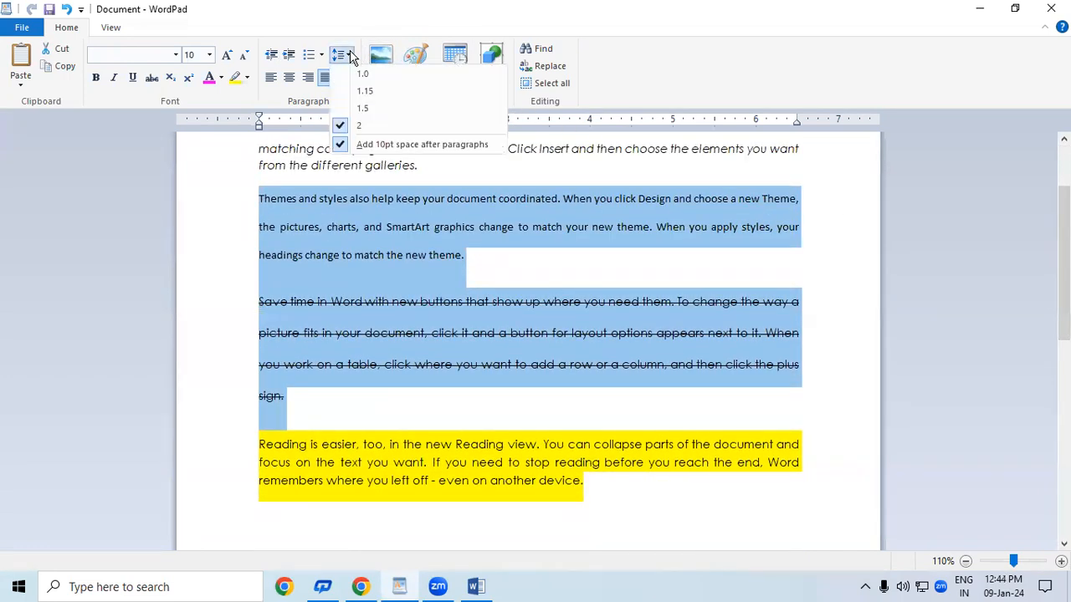
click(358, 75)
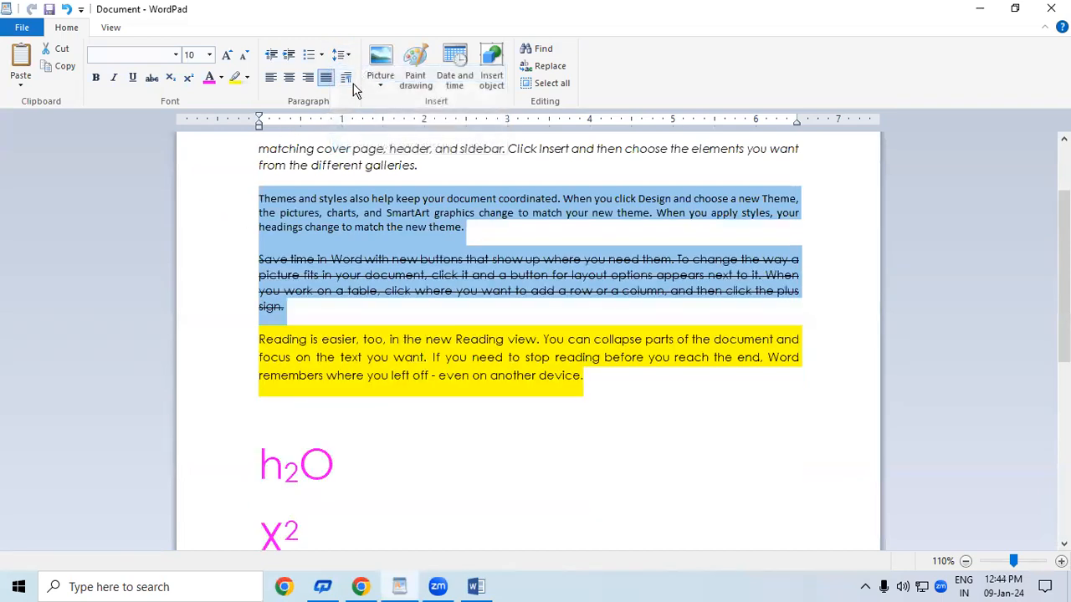
click(343, 56)
click(351, 144)
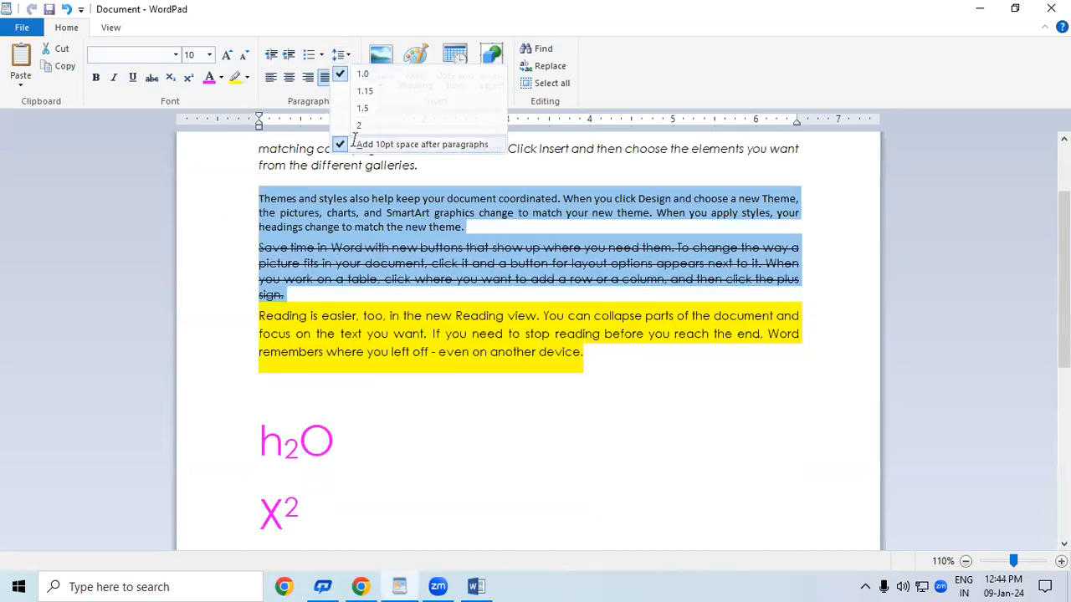
click(331, 308)
drag(269, 199, 301, 294)
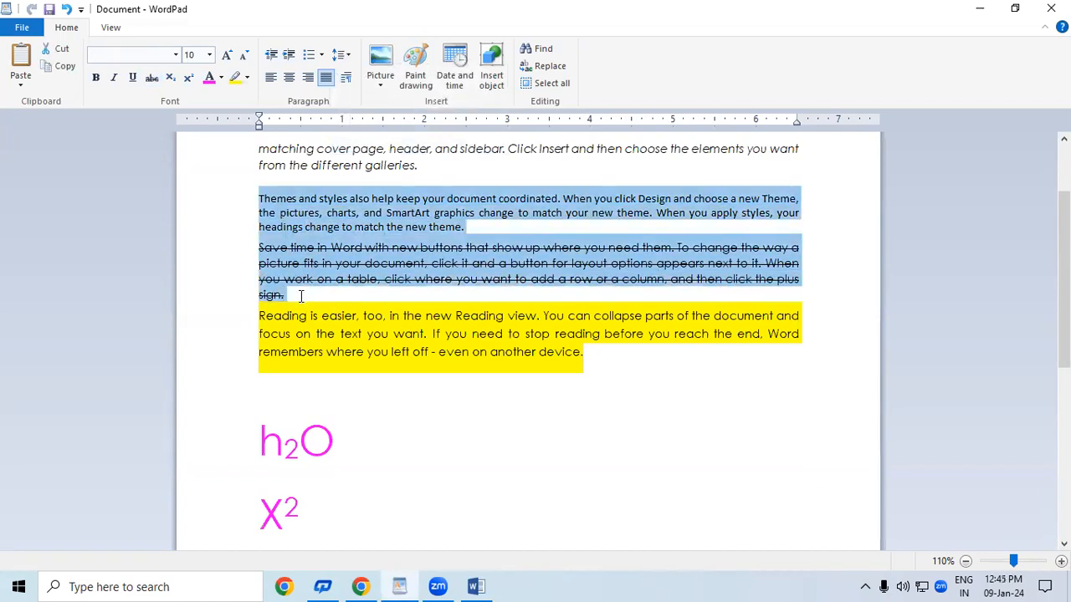
click(332, 463)
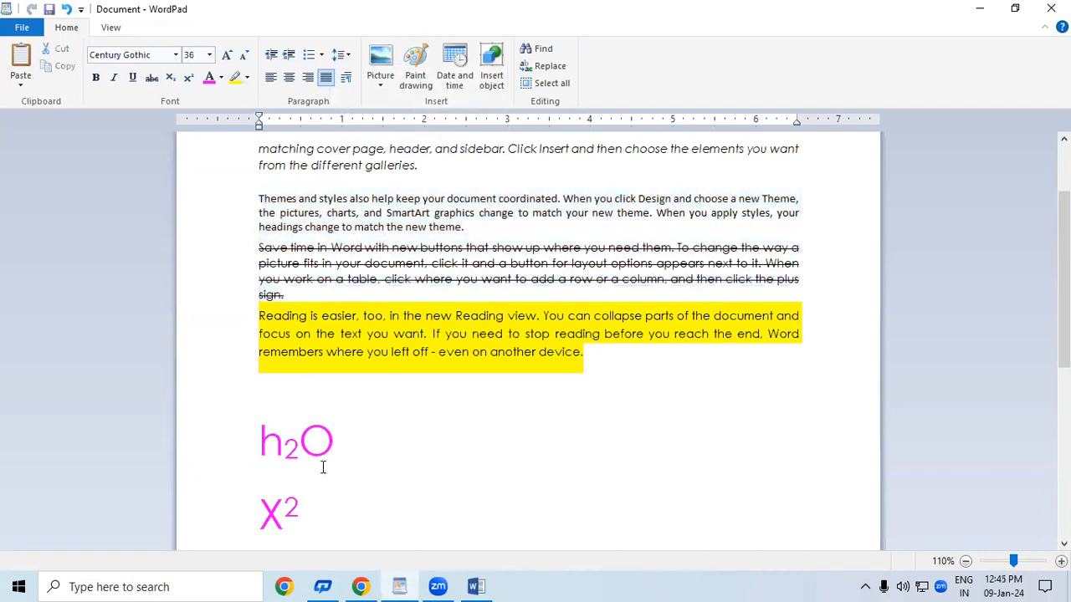
scroll(323, 468, down, 3)
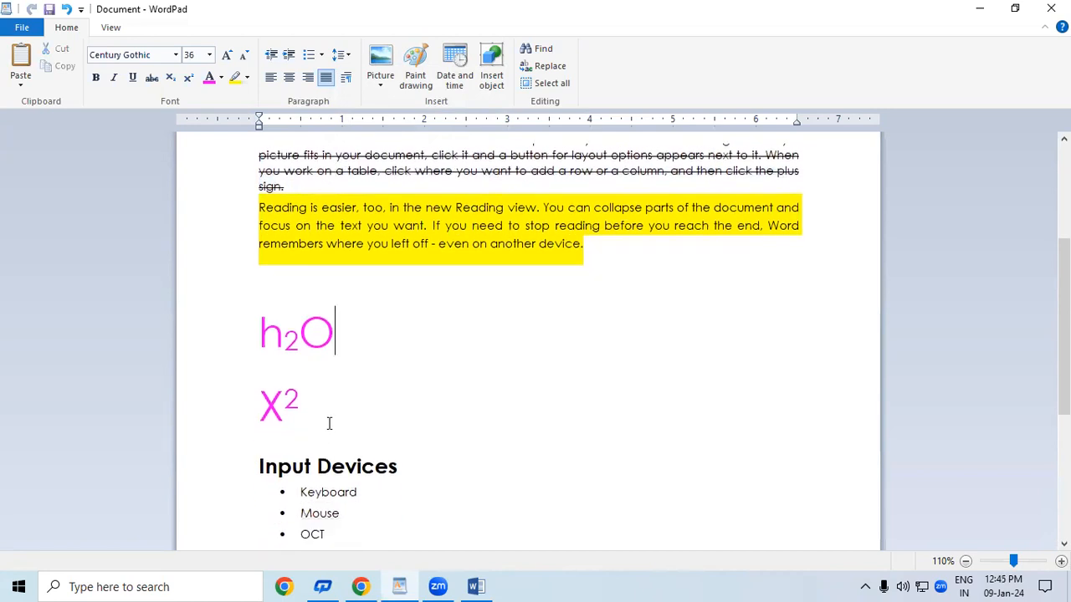
scroll(333, 327, up, 1)
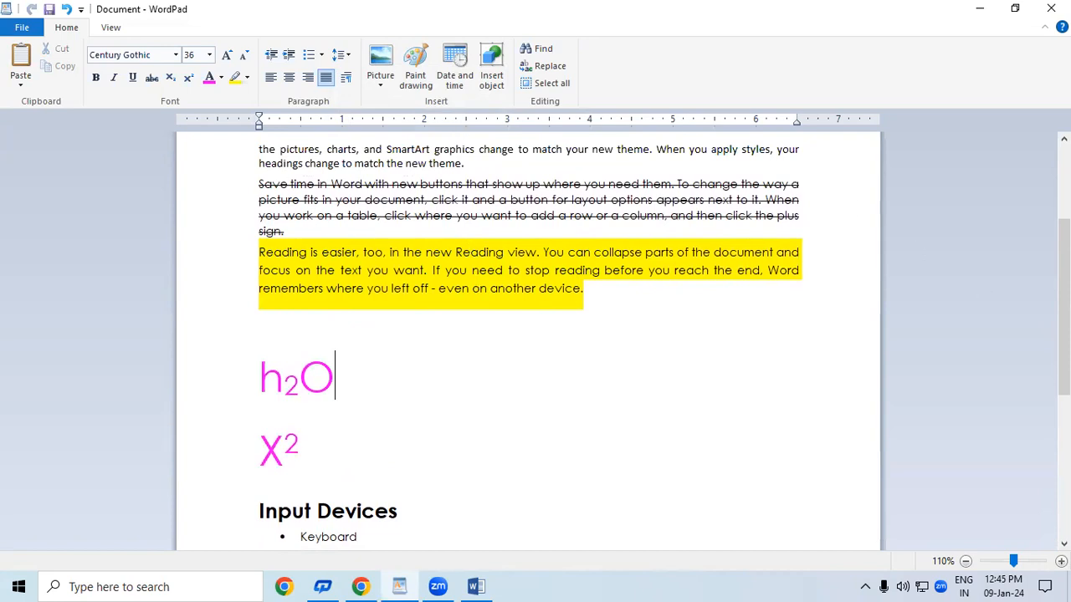
scroll(1064, 251, up, 4)
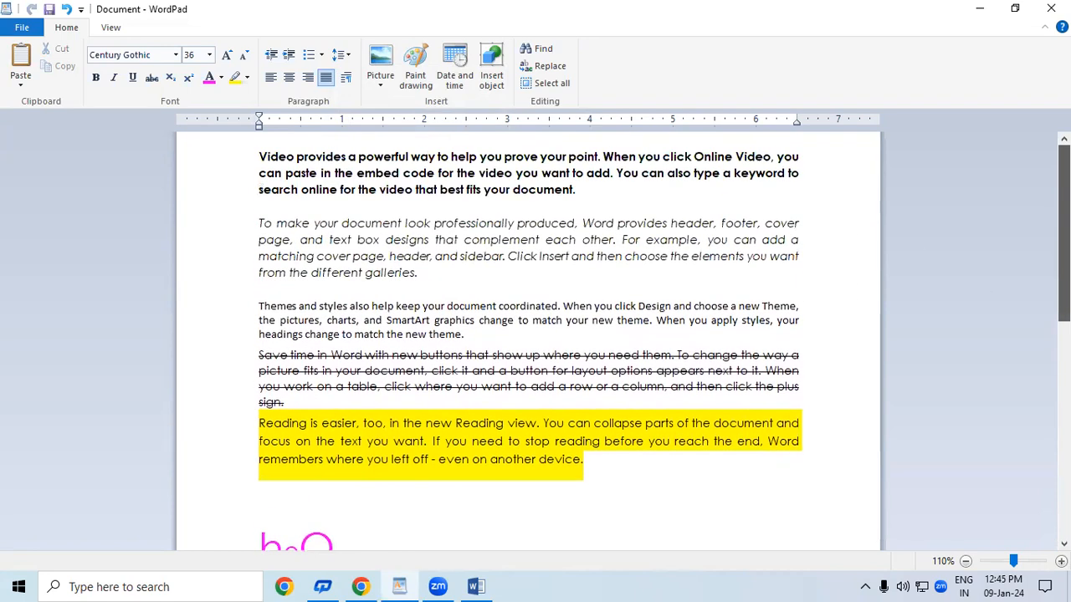
scroll(1040, 210, down, 1)
scroll(1040, 210, up, 1)
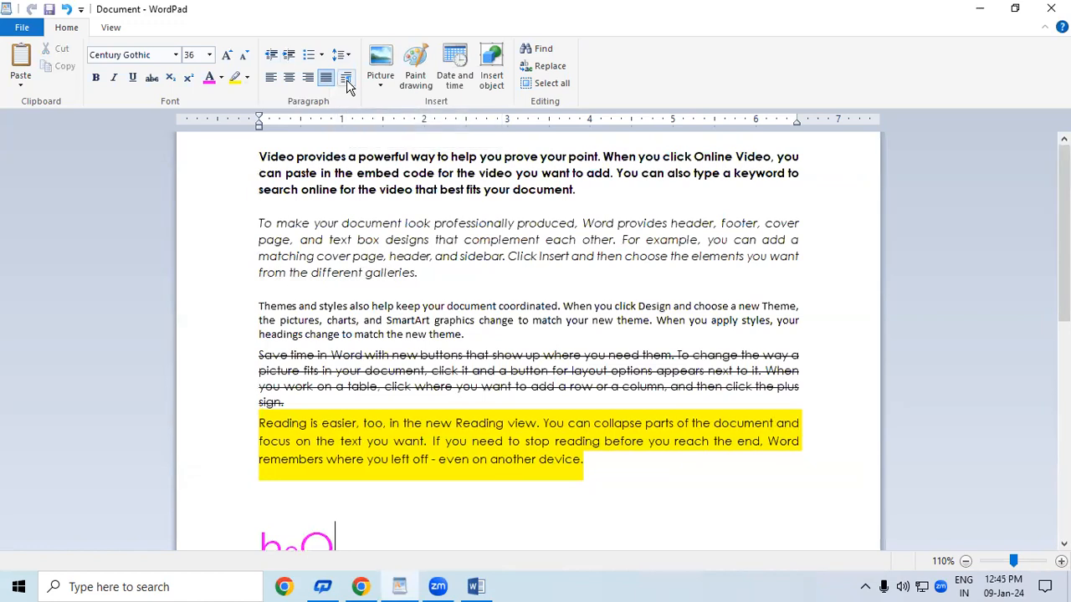
Step: Examine the indentation, spacing and alignment options in the Paragraph dialog under screen magnification, and close the dialog without changes
key(super+plus)
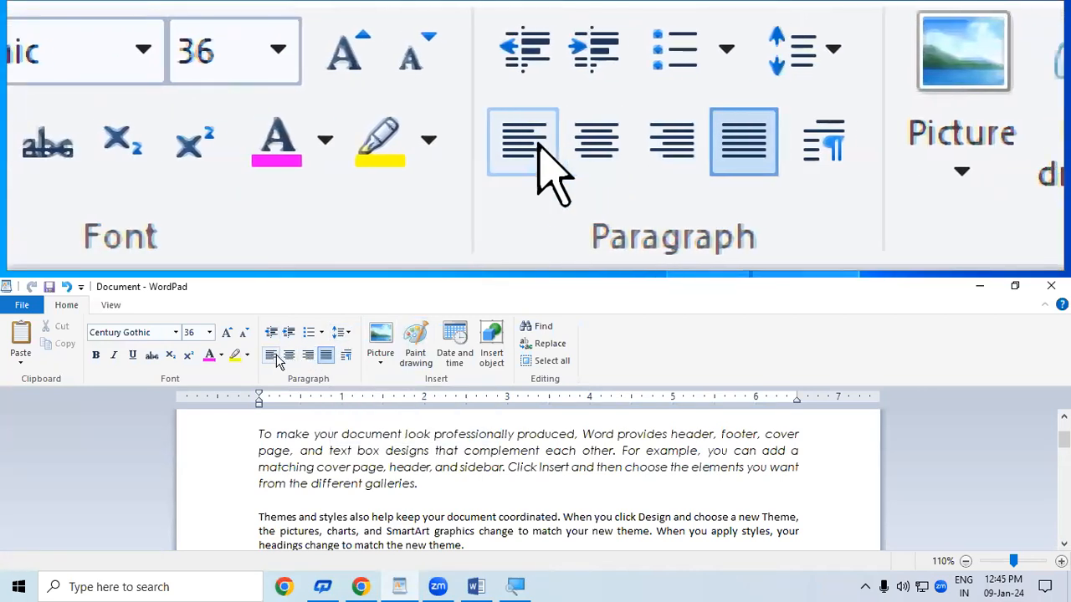
click(343, 356)
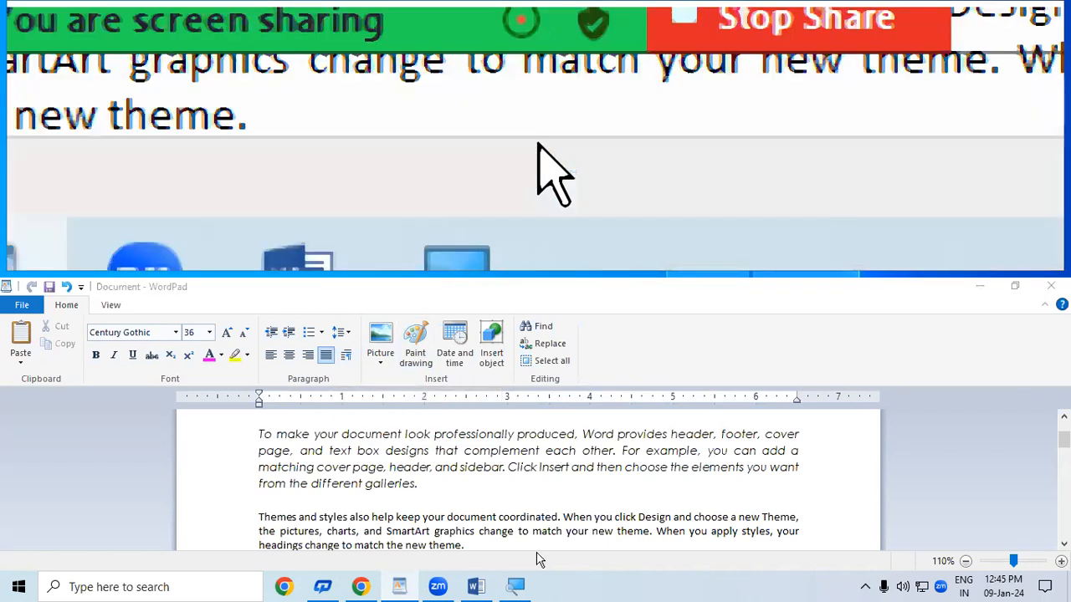
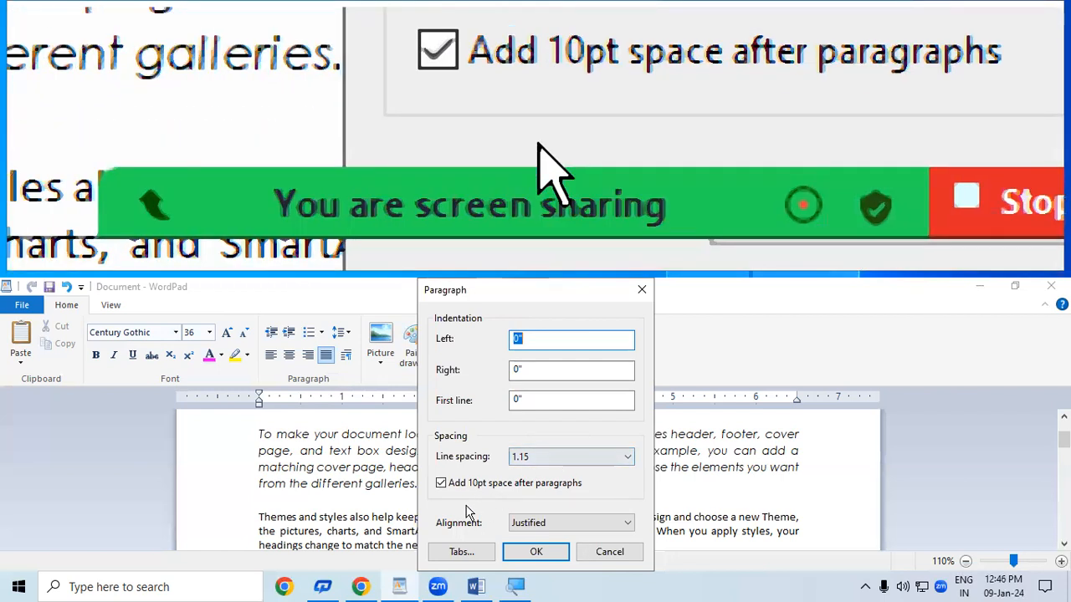
click(526, 530)
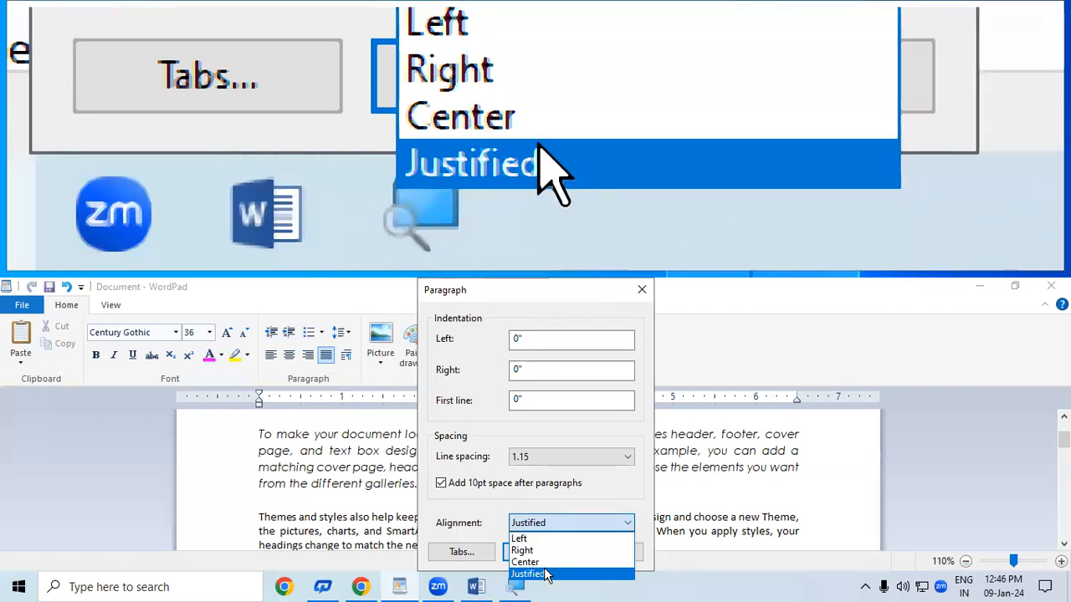
key(super+Escape)
click(642, 289)
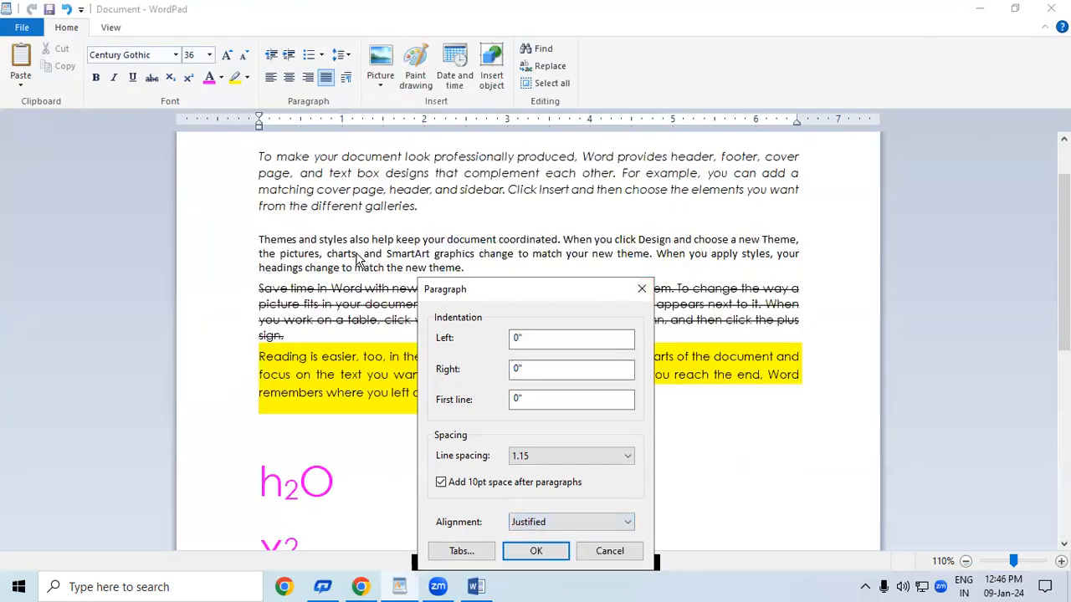
drag(465, 290, 138, 13)
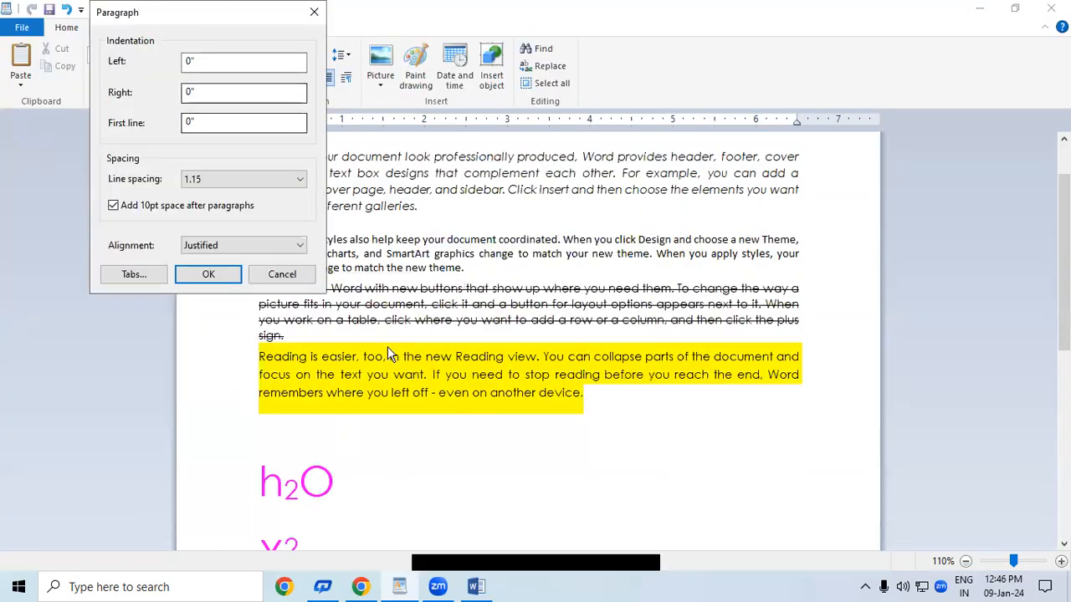
key(Escape)
Step: Set the left indentation of the yellow-highlighted "Reading is easier" paragraph to 2" in its paragraph settings
drag(251, 353, 614, 405)
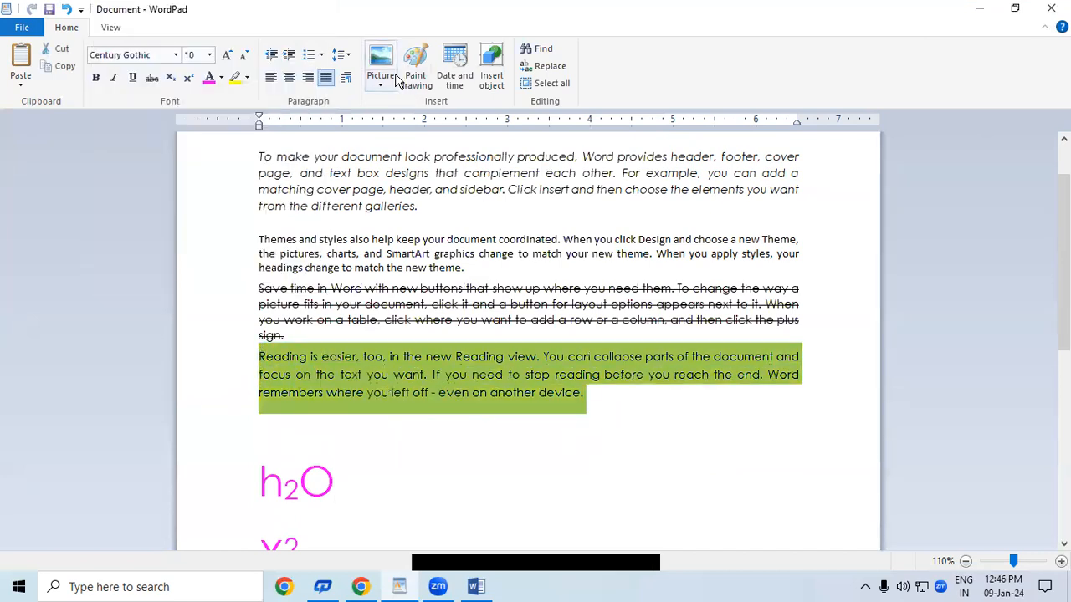
click(347, 78)
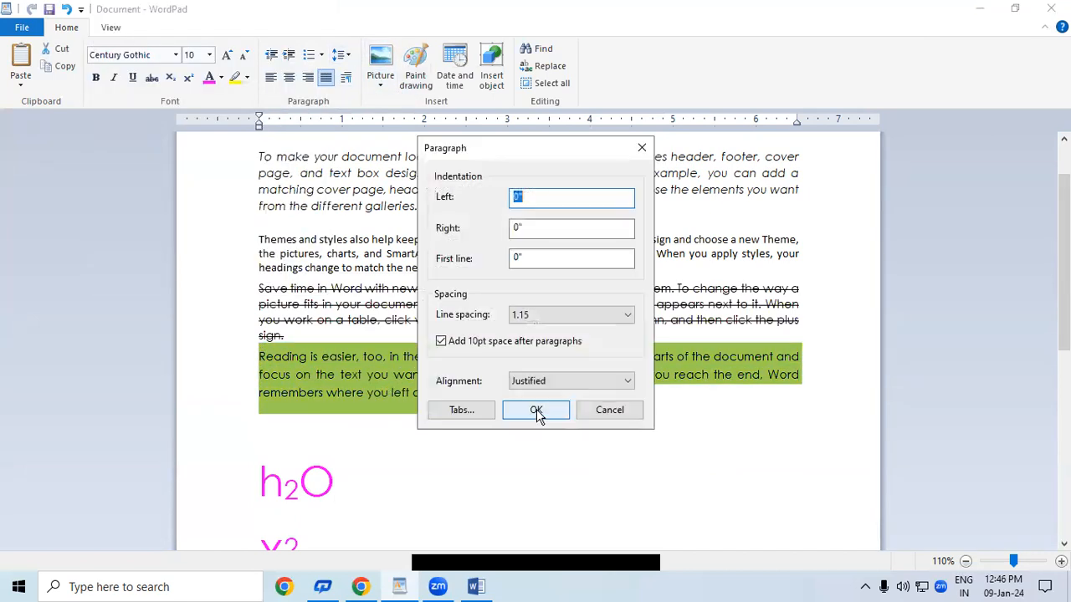
drag(518, 195, 511, 198)
text(2)
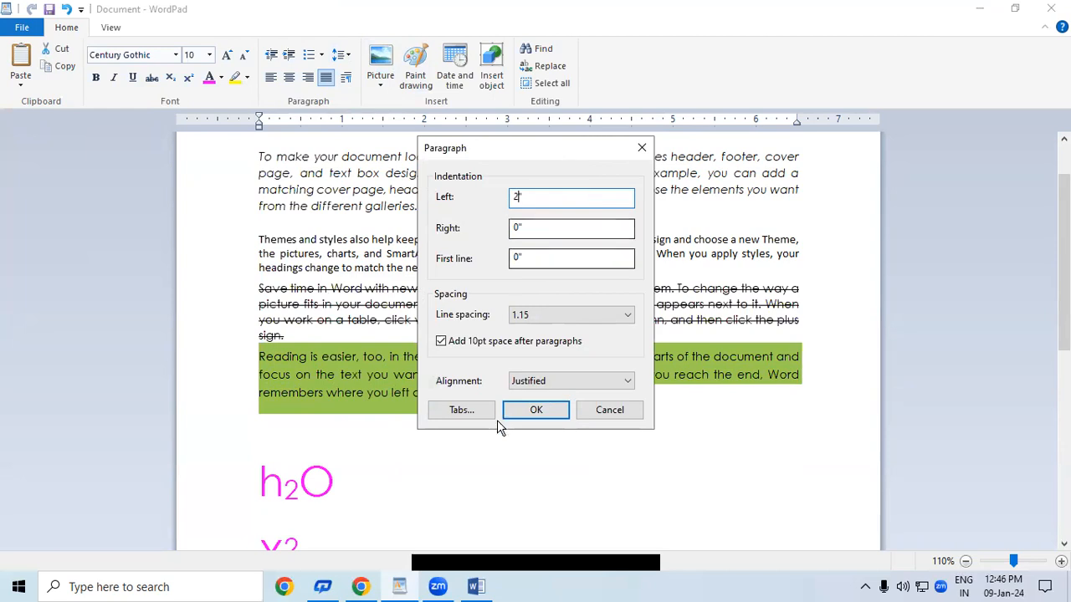
click(536, 410)
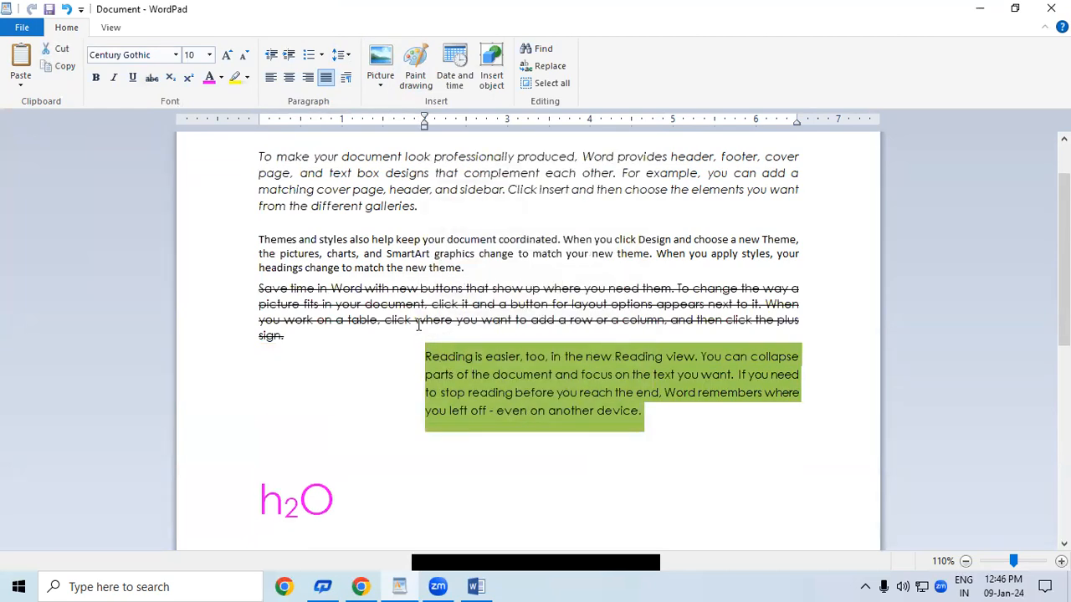
Step: Set the left indentation of the yellow-highlighted "Reading is easier" paragraph to 0" in its paragraph settings
click(345, 75)
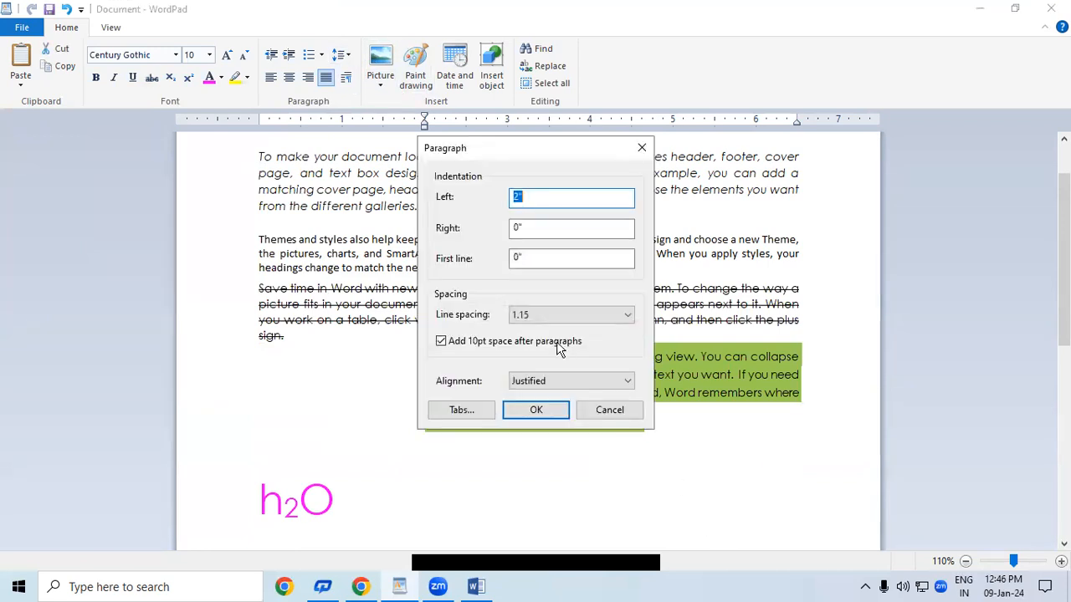
click(517, 198)
double_click(517, 197)
click(507, 410)
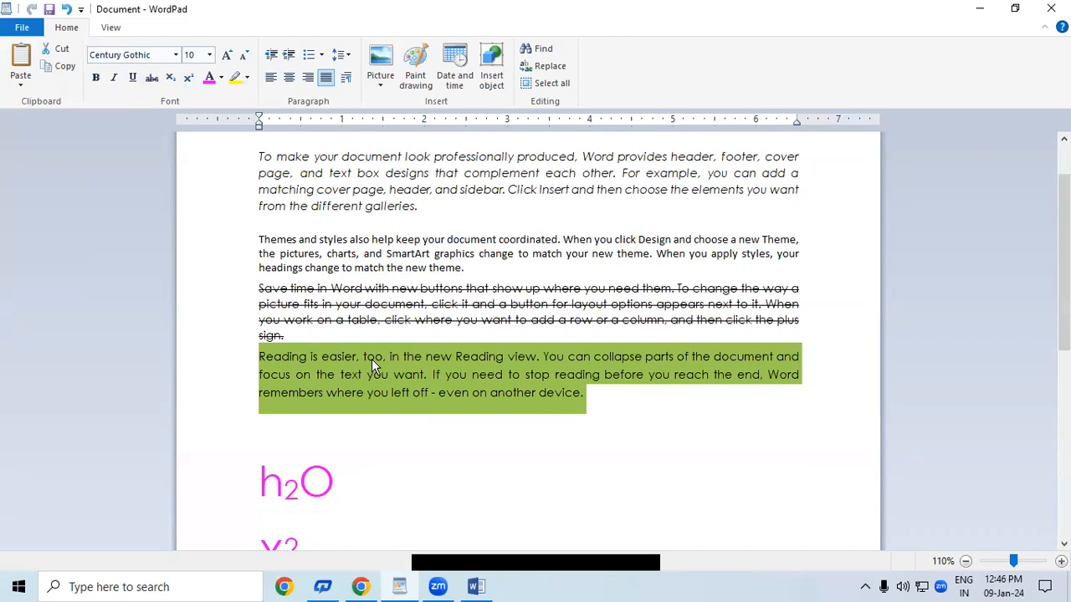
click(347, 78)
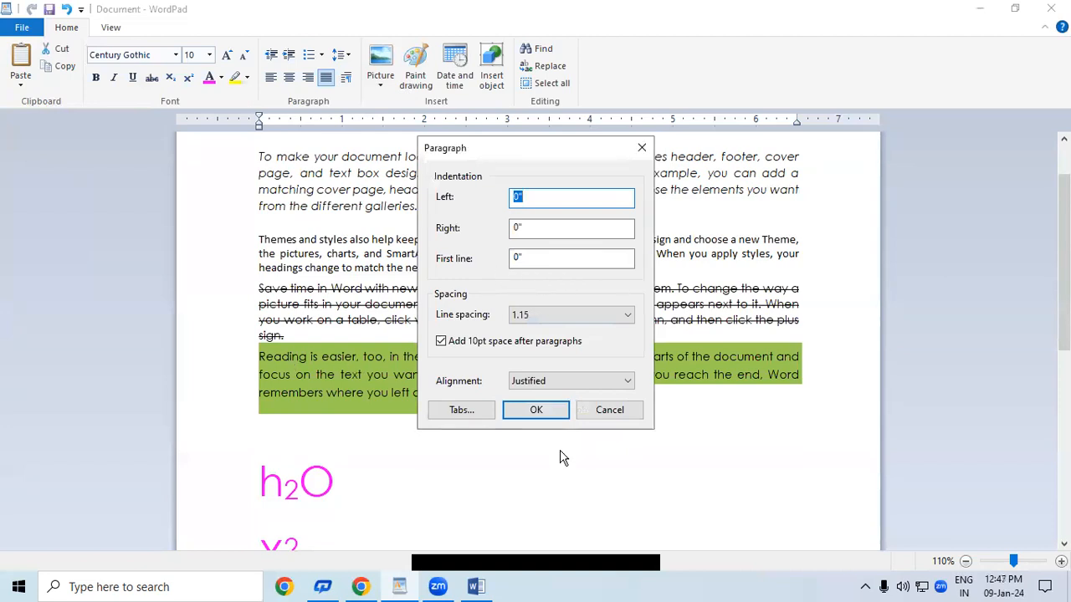
click(617, 411)
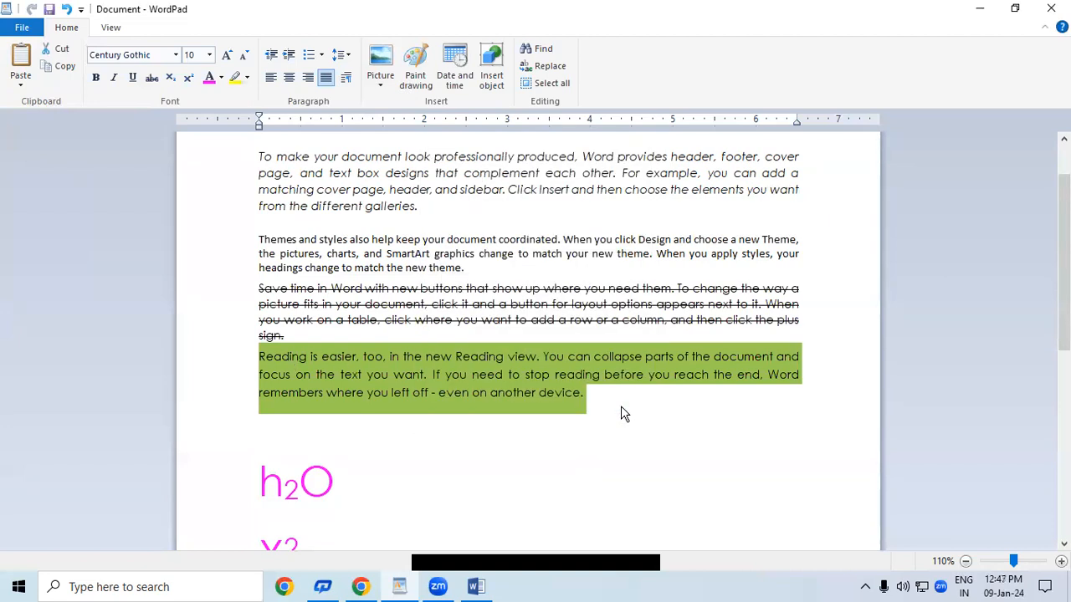
Step: Split the highlighted "Reading is easier" paragraph before "and focus on the text you want"
click(792, 357)
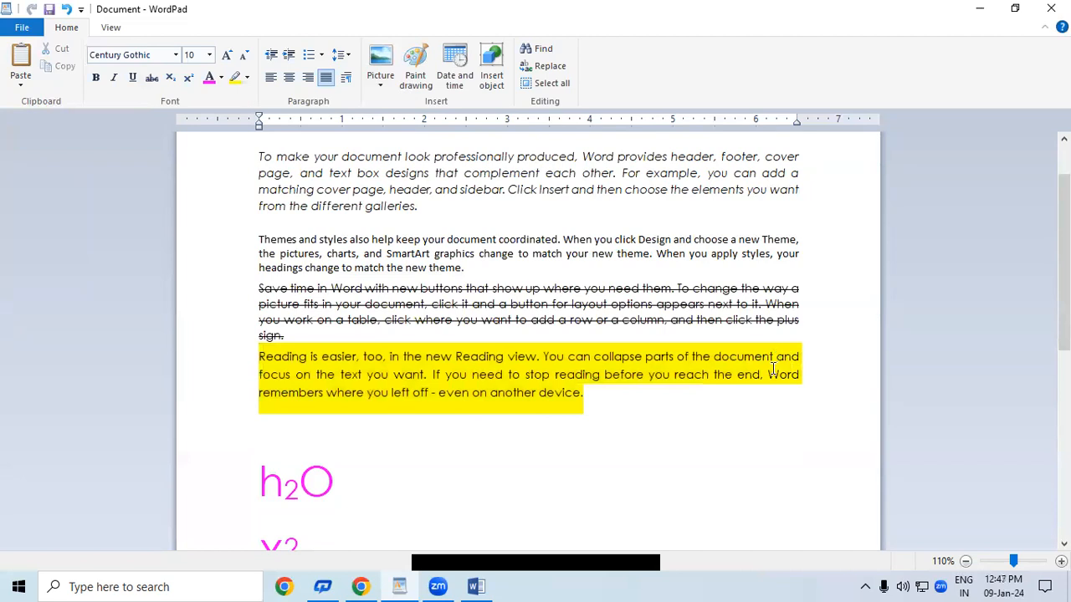
key(Return)
key(Return)
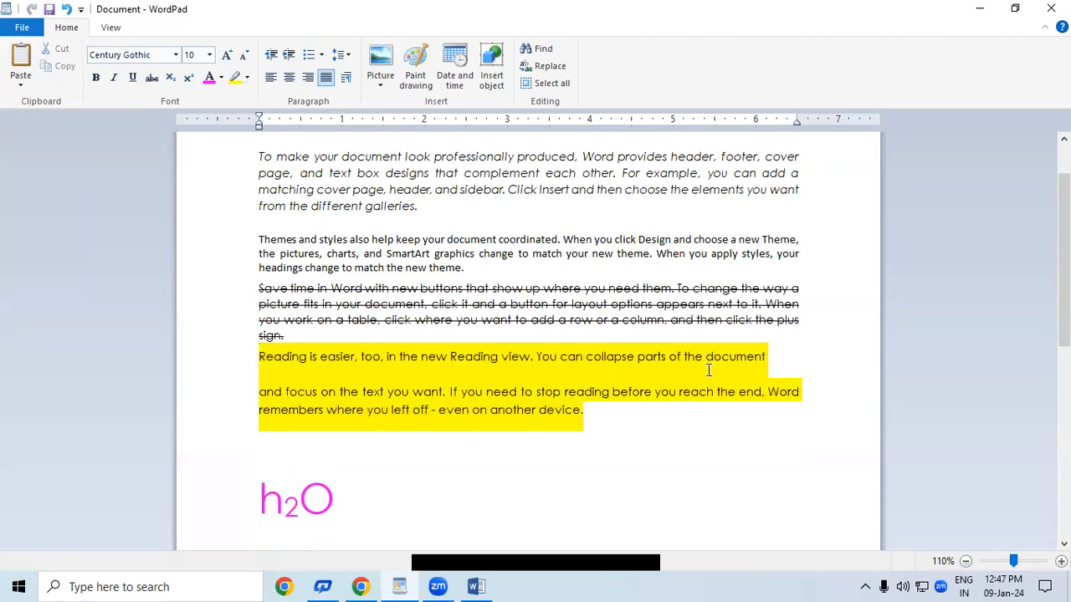
Step: Set the first-line indentation of both yellow-highlighted paragraphs to 3"
drag(259, 360, 578, 421)
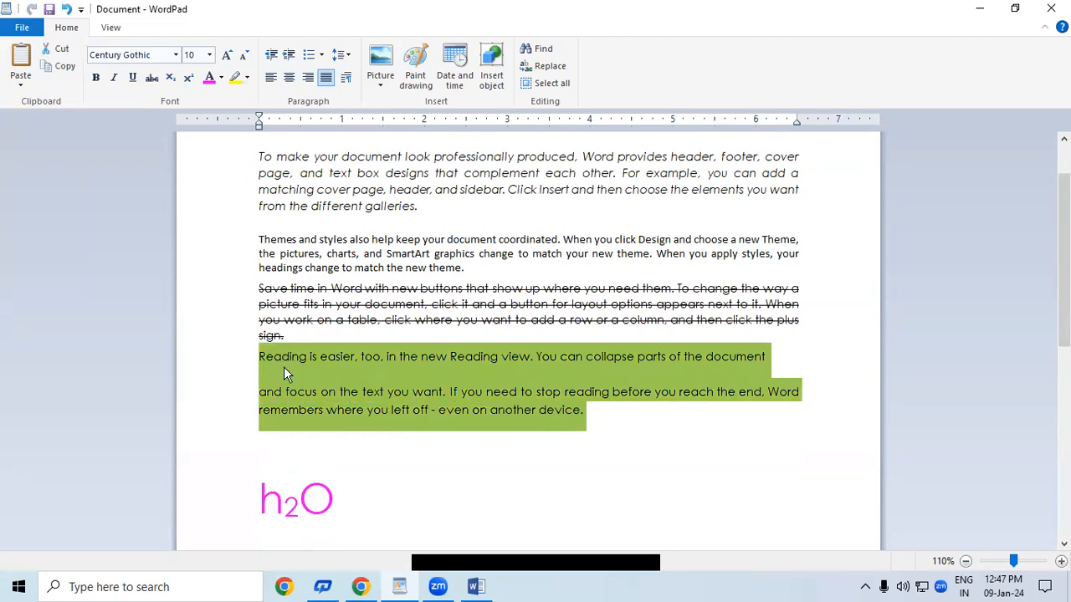
click(346, 77)
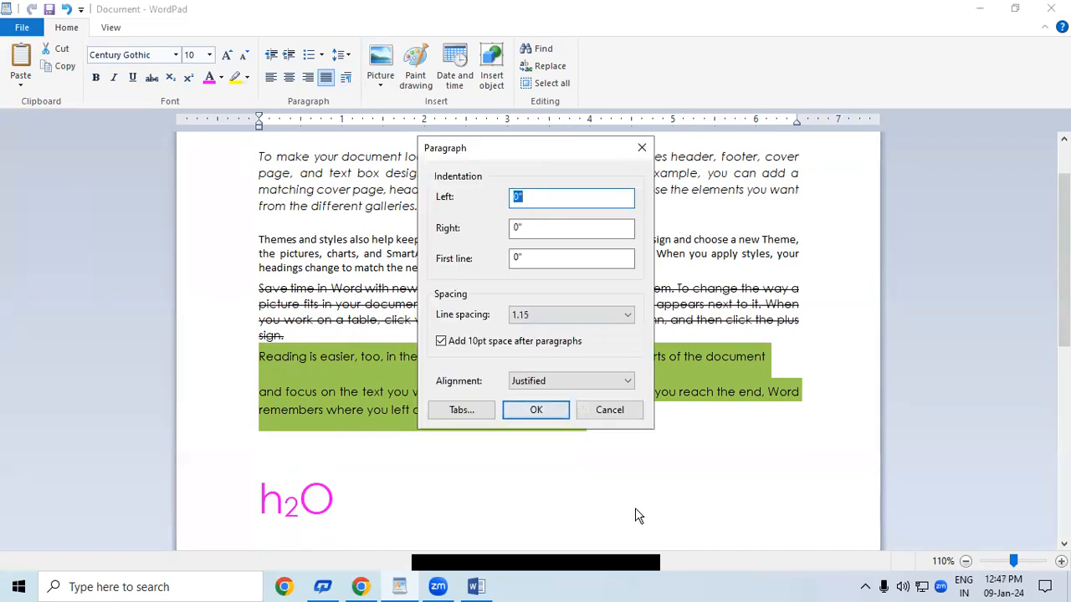
click(517, 260)
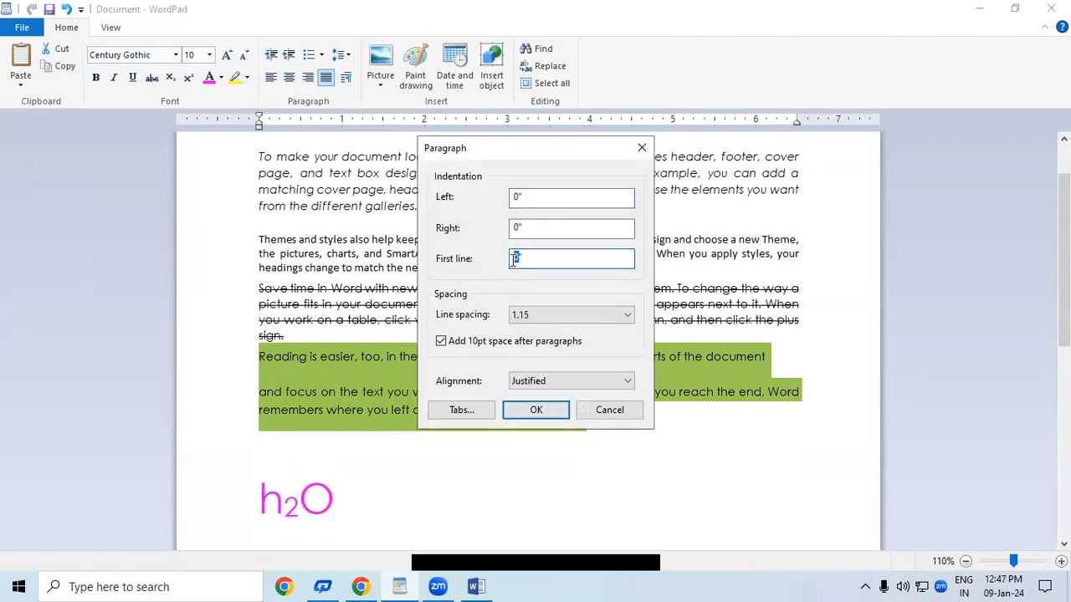
text(3)
click(535, 410)
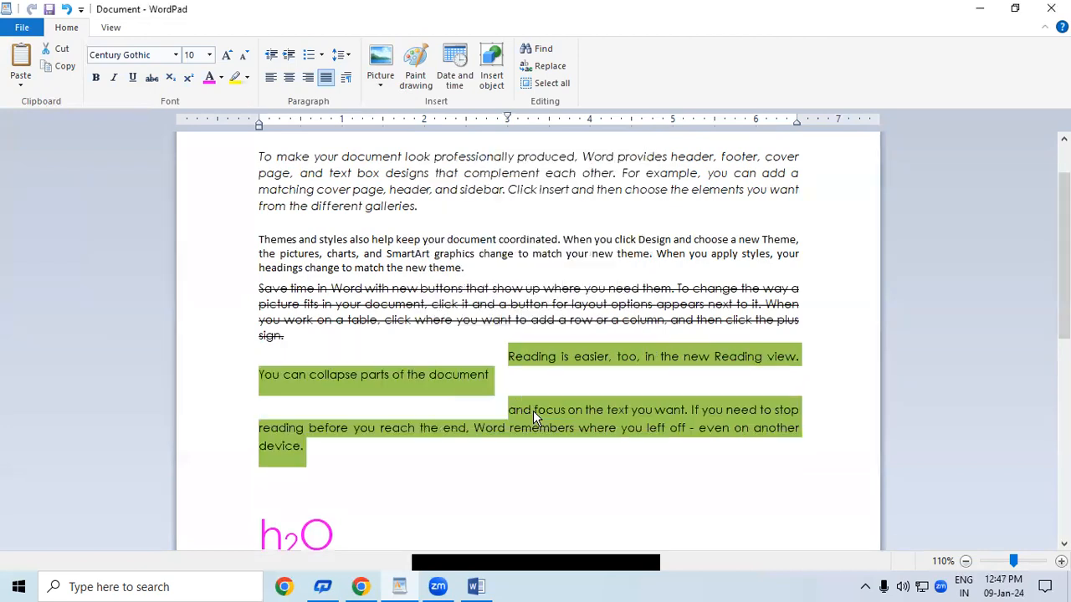
click(526, 467)
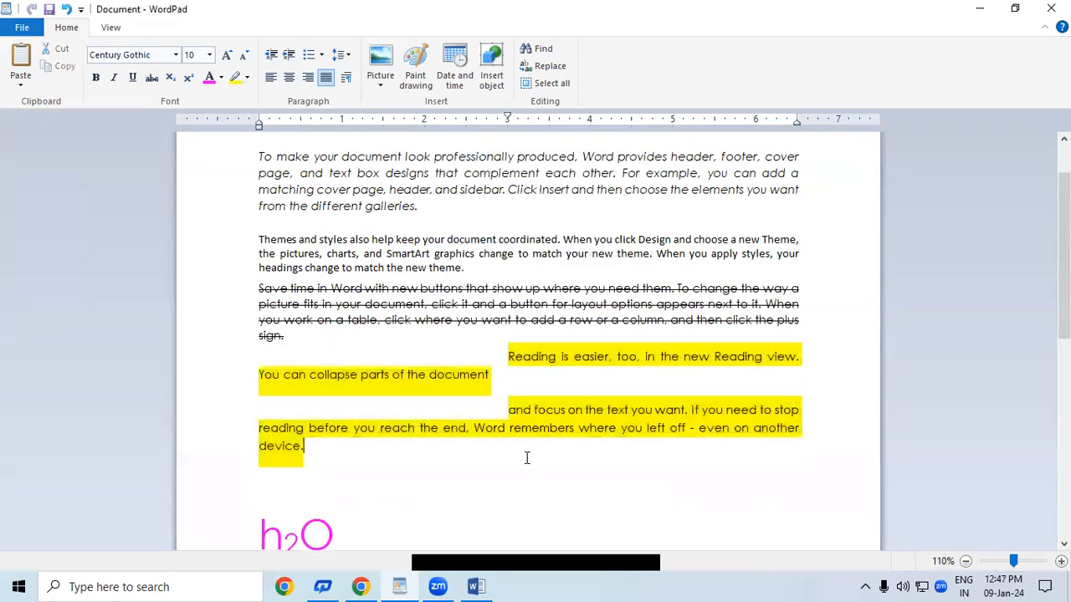
drag(510, 358, 732, 410)
click(508, 406)
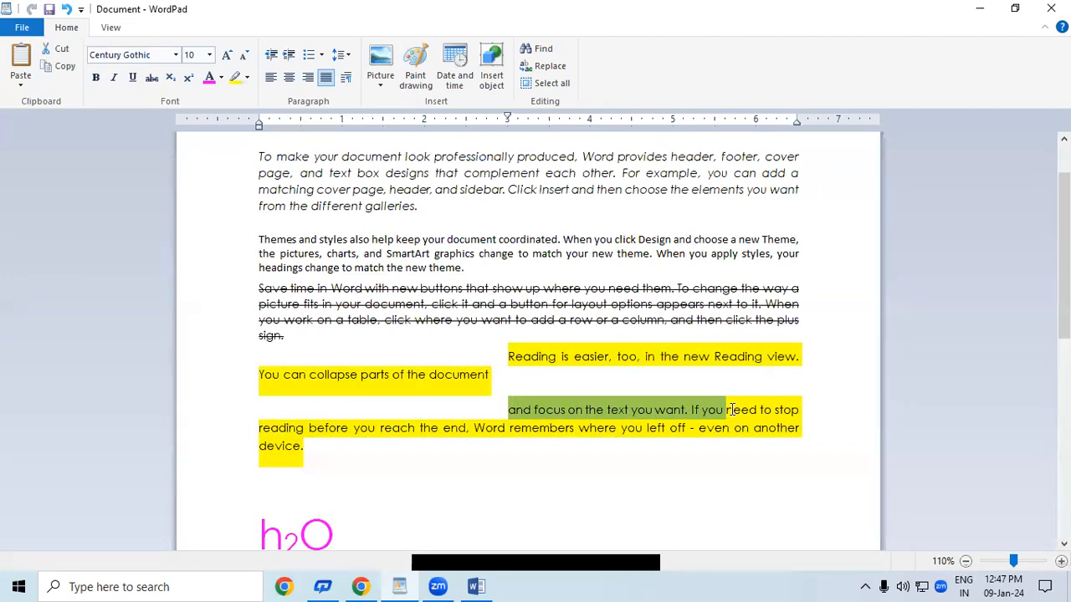
Step: Copy the first line of the "Themes and styles" paragraph and paste it seven times below the Input Devices list
drag(264, 239, 786, 243)
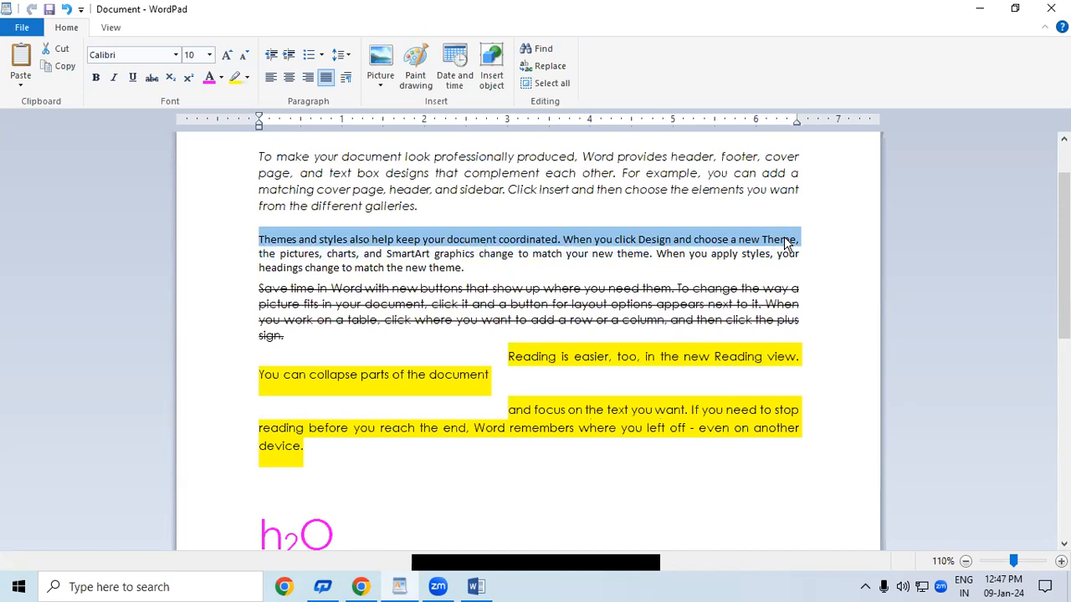
click(794, 532)
drag(1064, 326, 1065, 509)
click(270, 400)
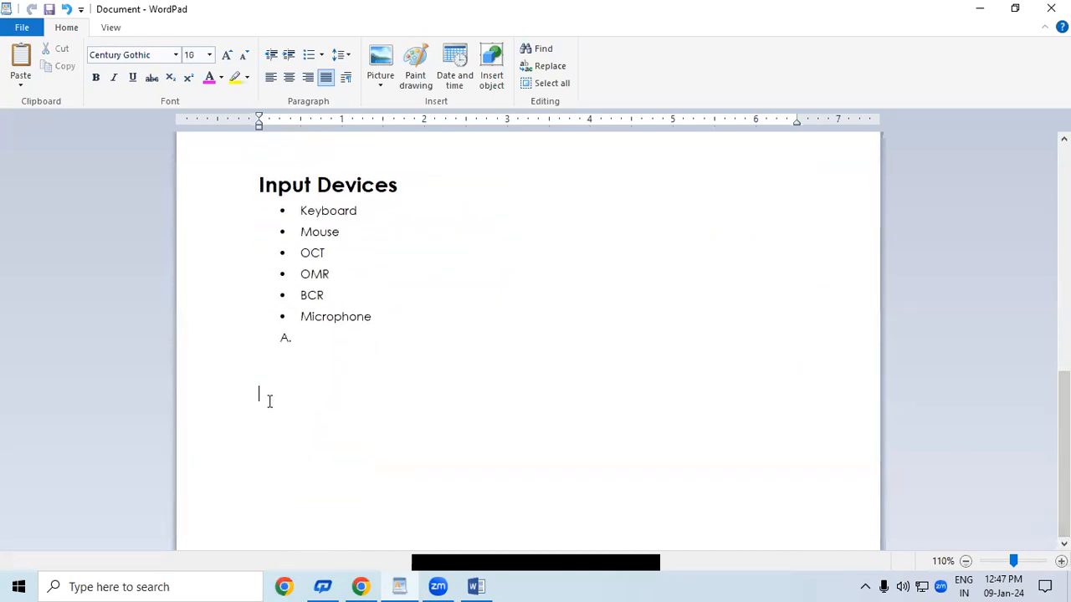
key(ctrl+v)
key(ctrl+v)
key(ctrl+v)
key(ctrl+v)
key(ctrl+v)
key(ctrl+v)
key(ctrl+v)
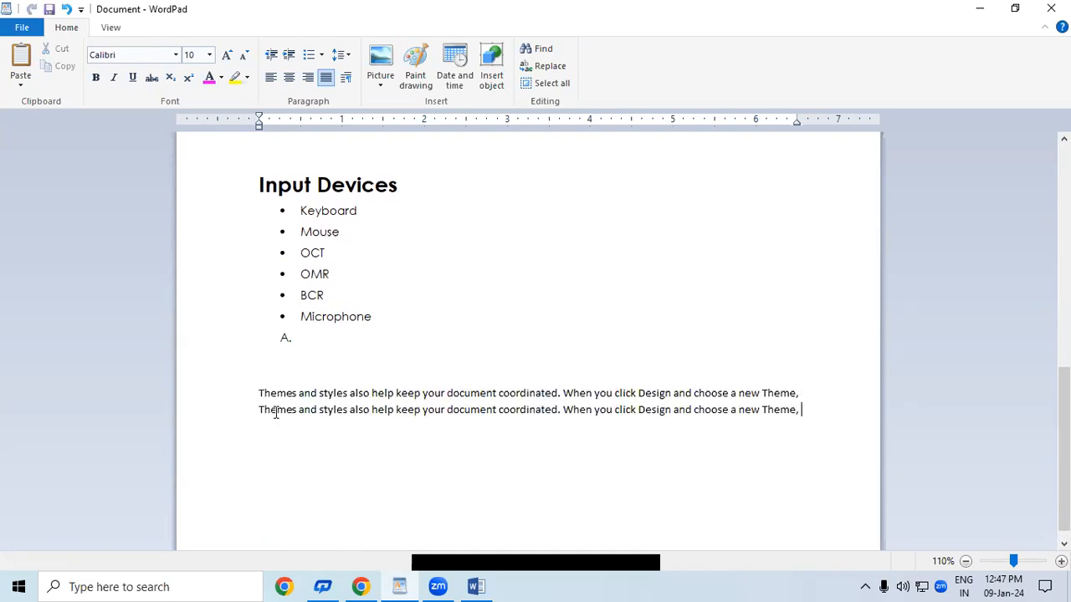
Step: Set the first-line indentation of the pasted "Themes and styles" text to 1"
drag(248, 396, 843, 497)
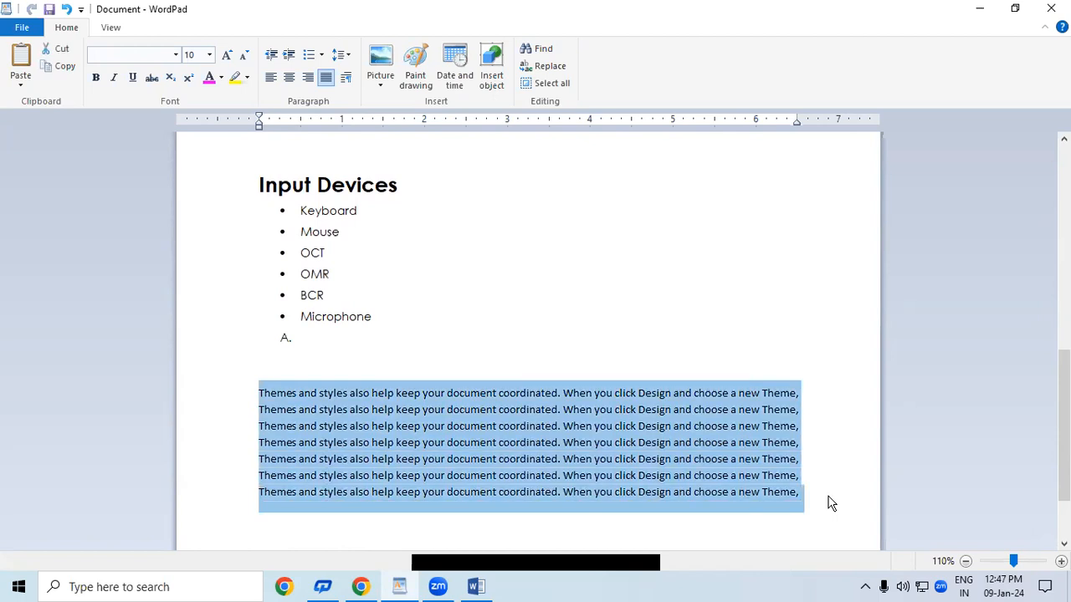
click(346, 77)
double_click(516, 258)
text(1)
click(540, 410)
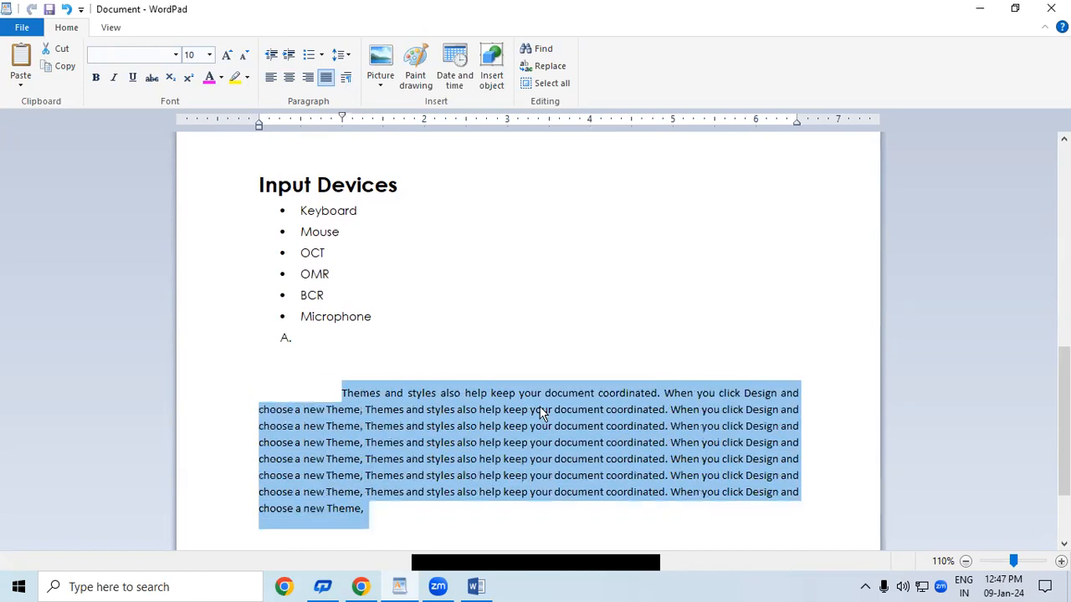
click(412, 495)
Step: Set the first-line indentation of the whole pasted "Themes and styles" text to 0"
drag(343, 390, 792, 519)
click(346, 77)
double_click(517, 259)
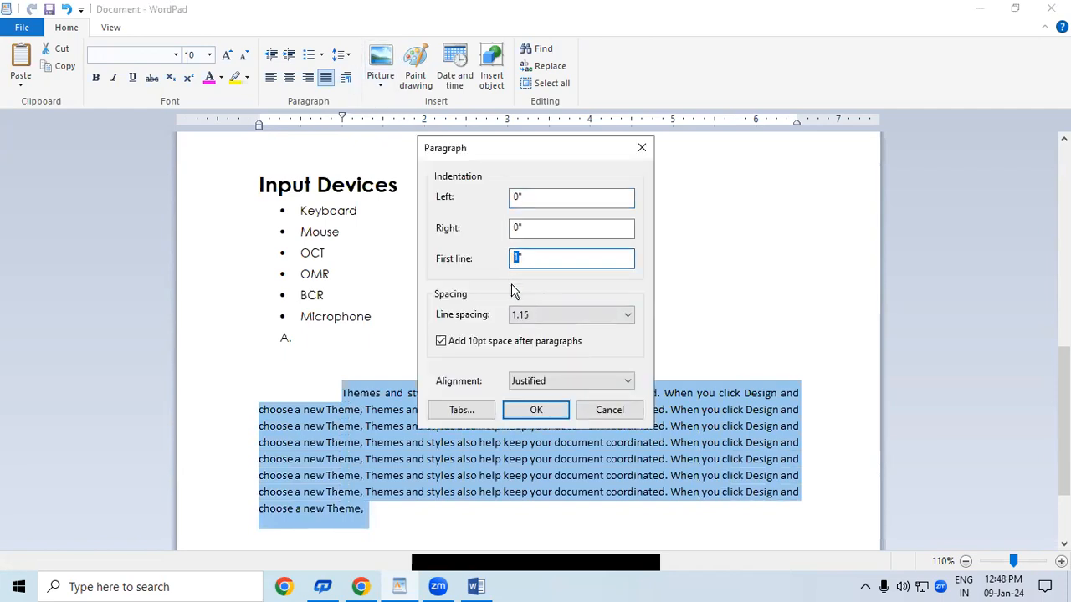
text(0)
click(522, 411)
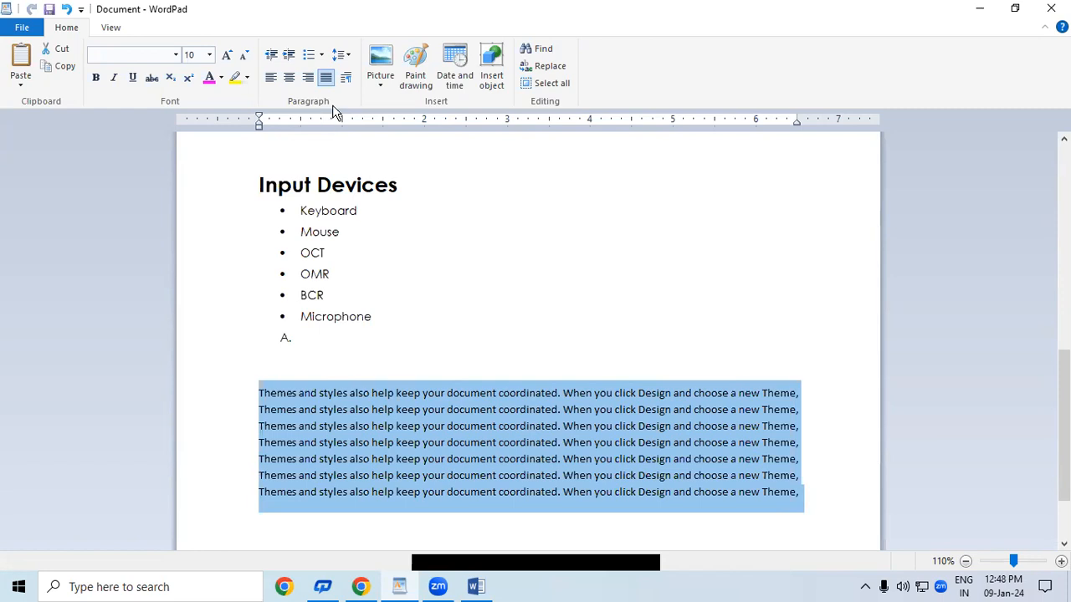
Step: Set the line spacing of the pasted "Themes and styles" text to 2.00 in its paragraph settings
click(345, 77)
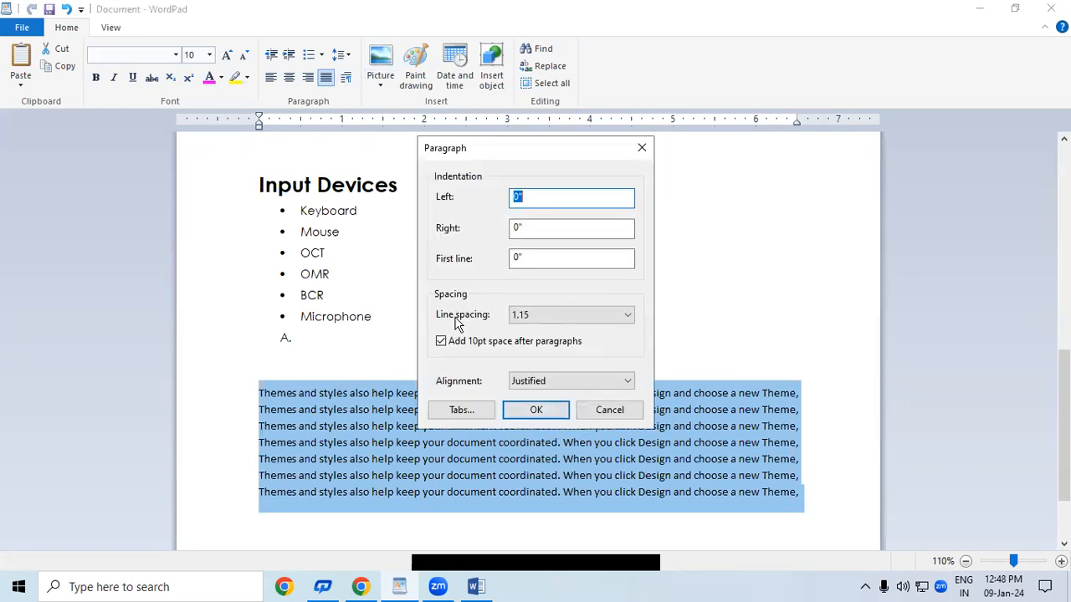
click(528, 315)
click(529, 365)
click(535, 411)
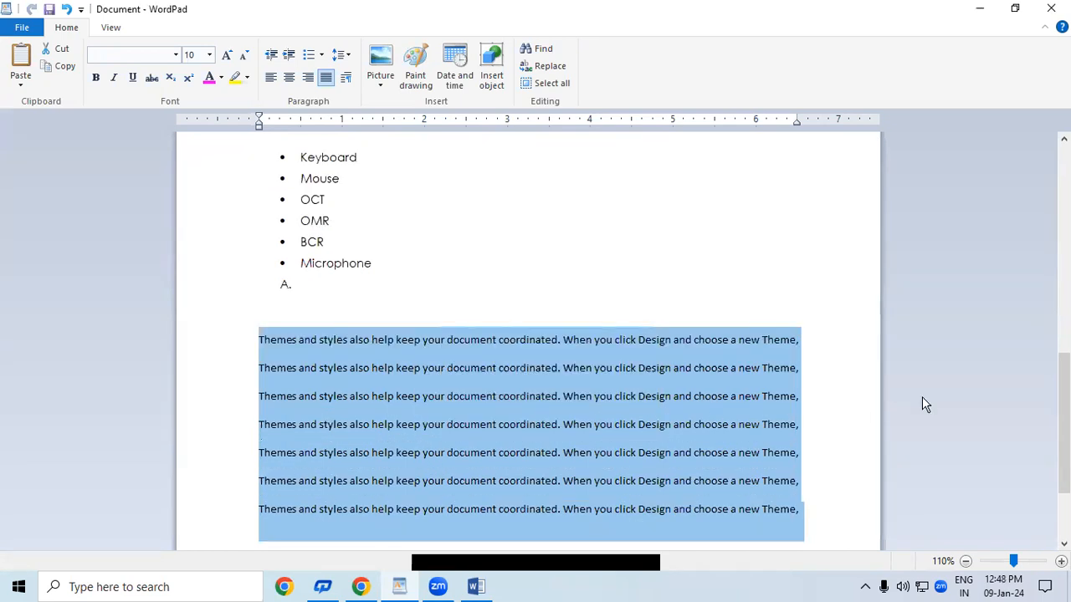
Step: Set the line spacing of the pasted "Themes and styles" text to 1.00 in its paragraph settings
scroll(528, 352, down, 3)
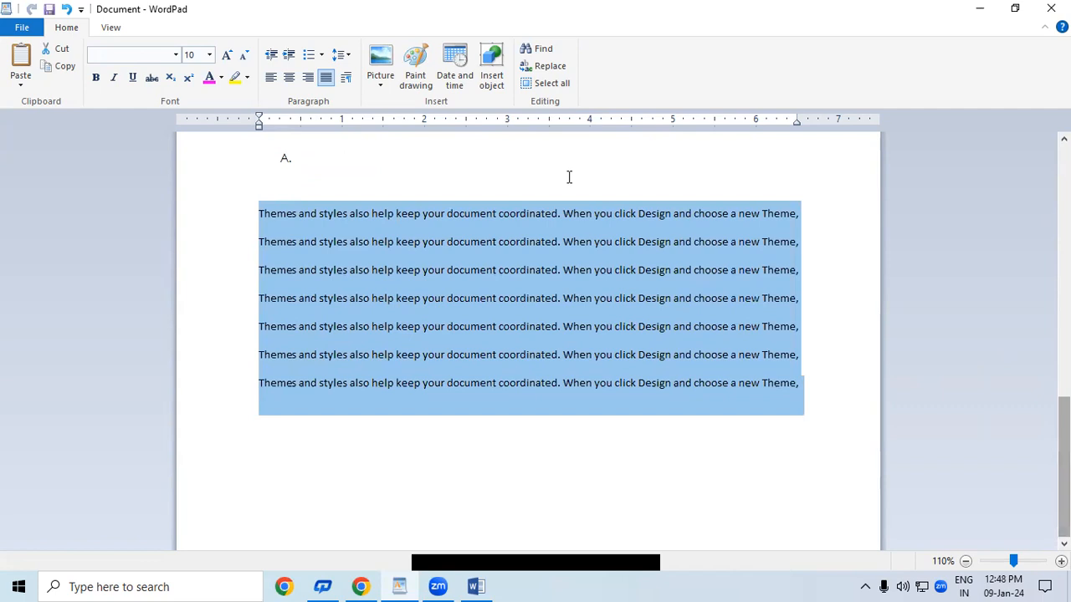
click(345, 77)
click(544, 316)
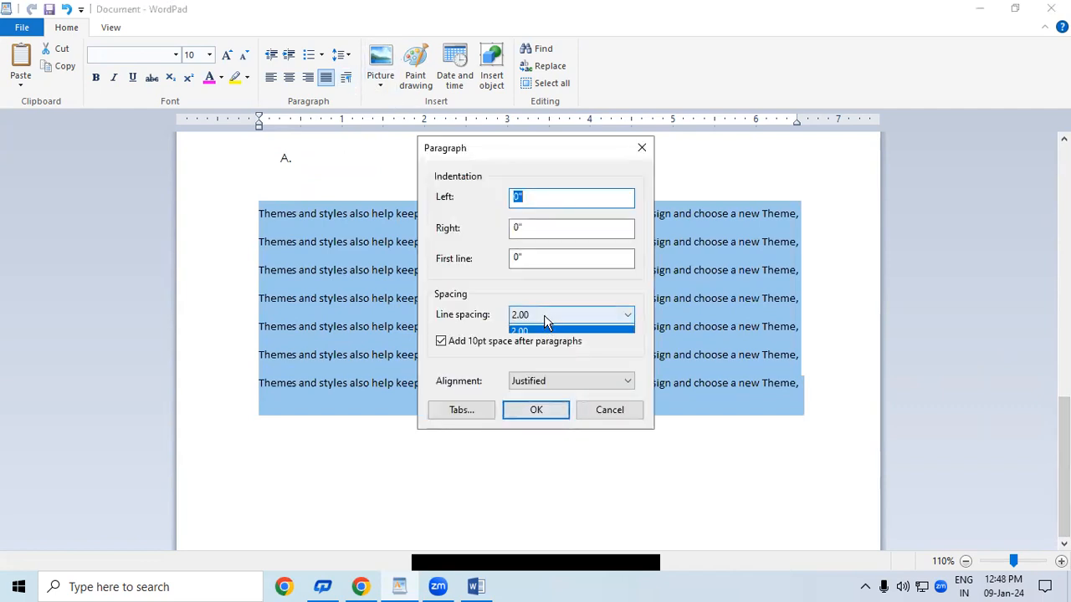
click(529, 328)
click(536, 410)
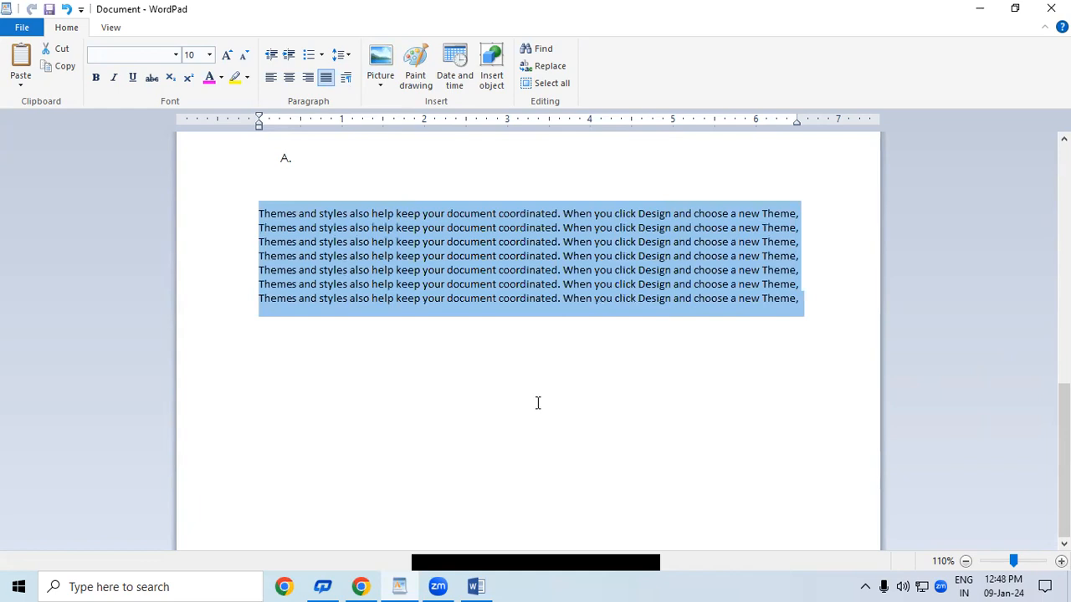
Step: Apply Justified alignment to the pasted "Themes and styles" text through its paragraph settings
click(345, 77)
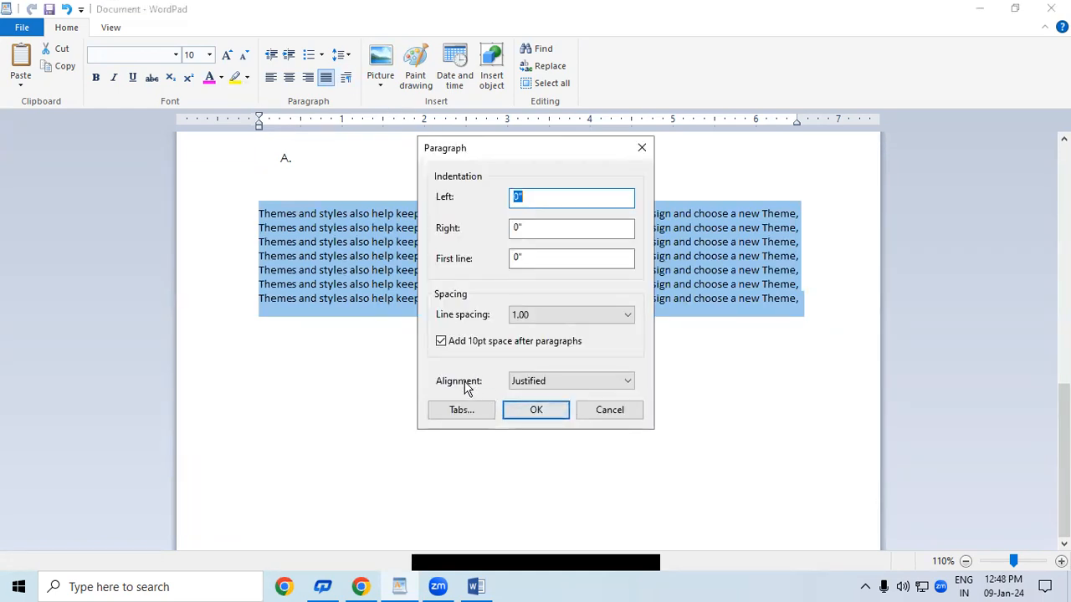
click(628, 382)
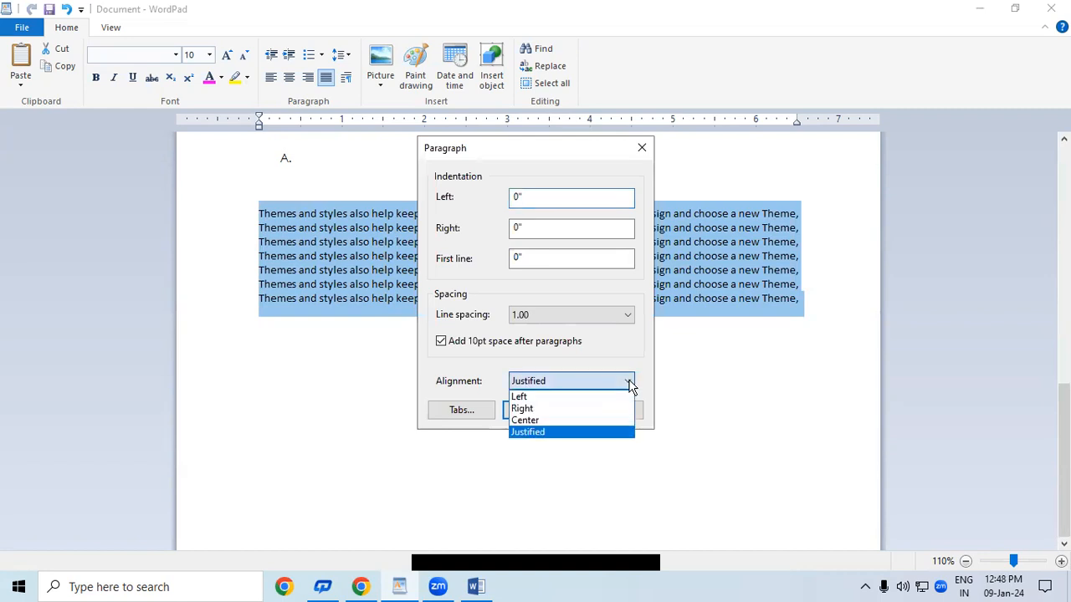
click(541, 433)
click(535, 410)
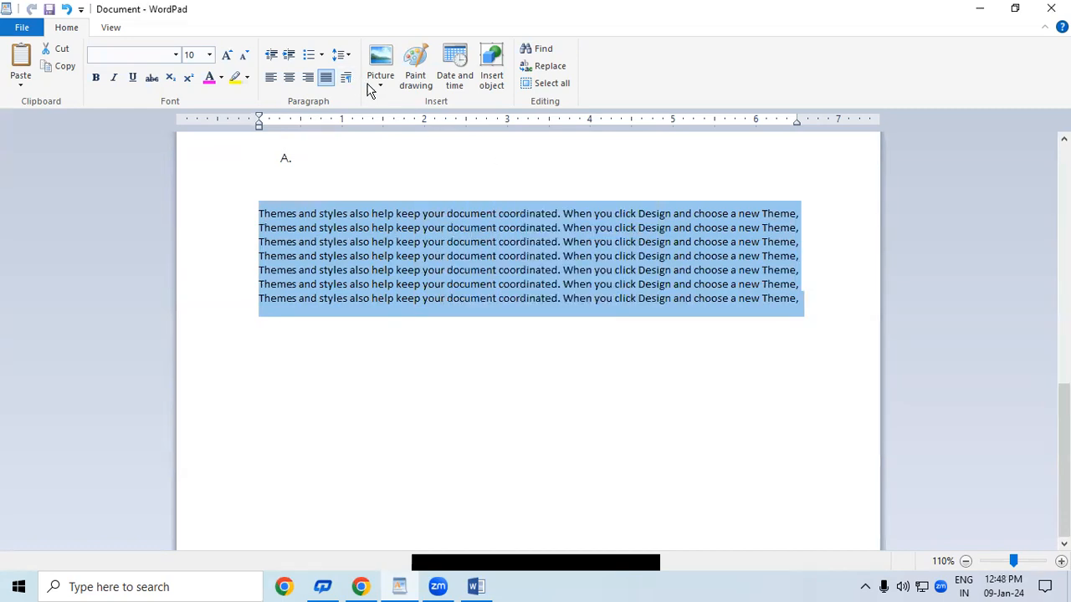
Step: Set the alignment of the pasted "Themes and styles" text to Left in its paragraph settings
click(346, 78)
click(545, 385)
click(527, 394)
click(535, 410)
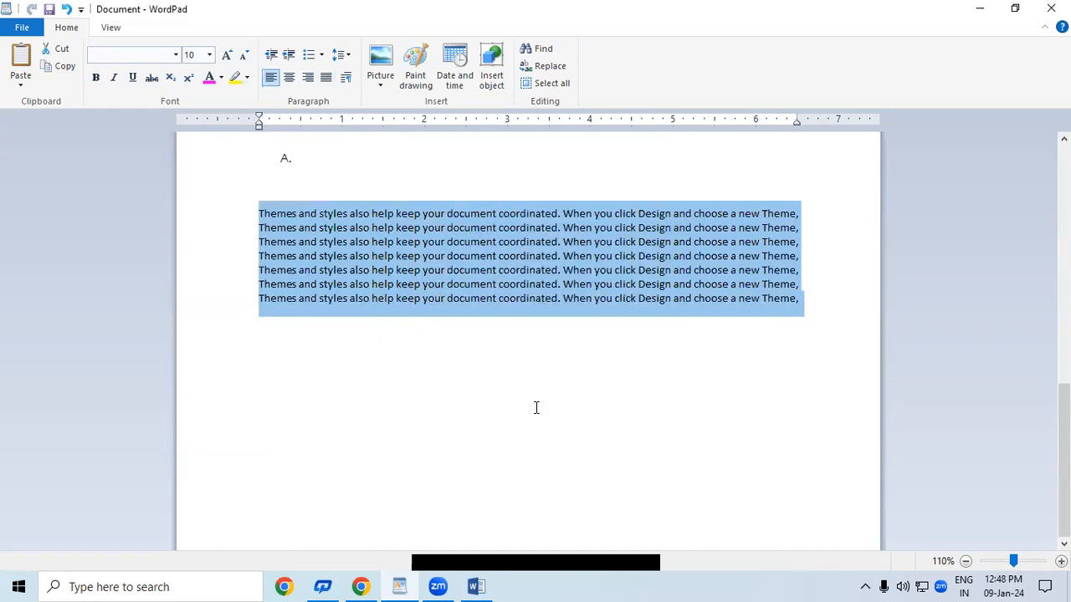
Step: Review the indentation, spacing and alignment options in the Paragraph dialog and close it without changes
scroll(589, 382, up, 5)
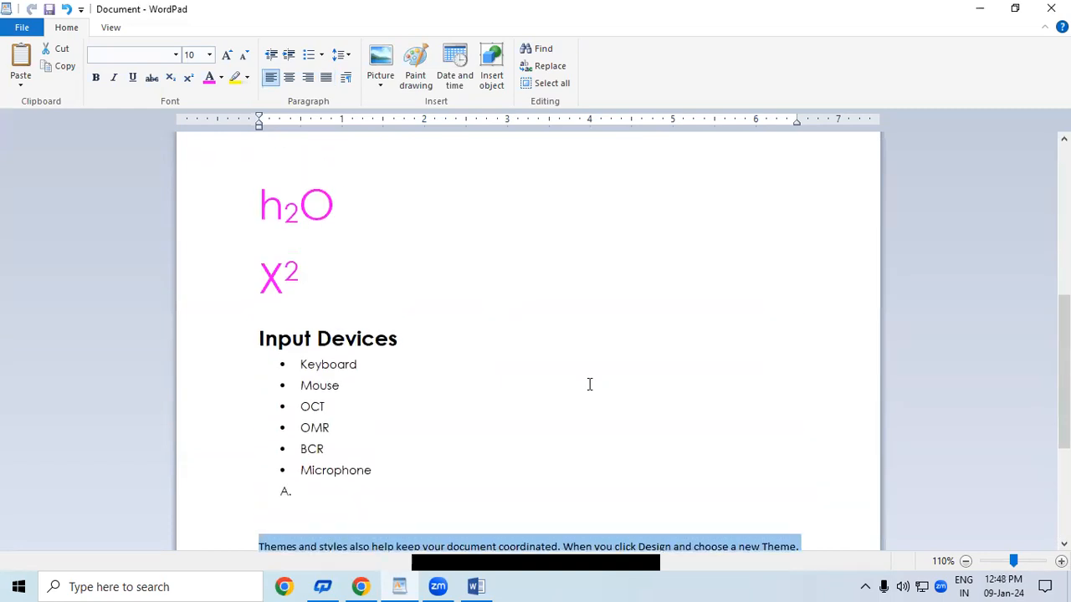
scroll(589, 385, up, 1)
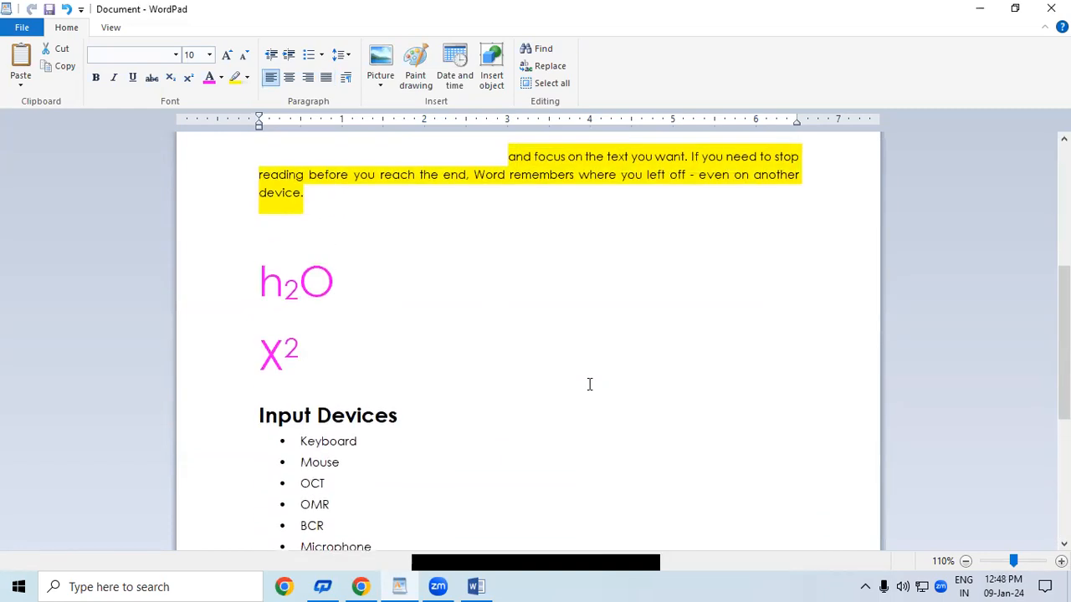
click(346, 77)
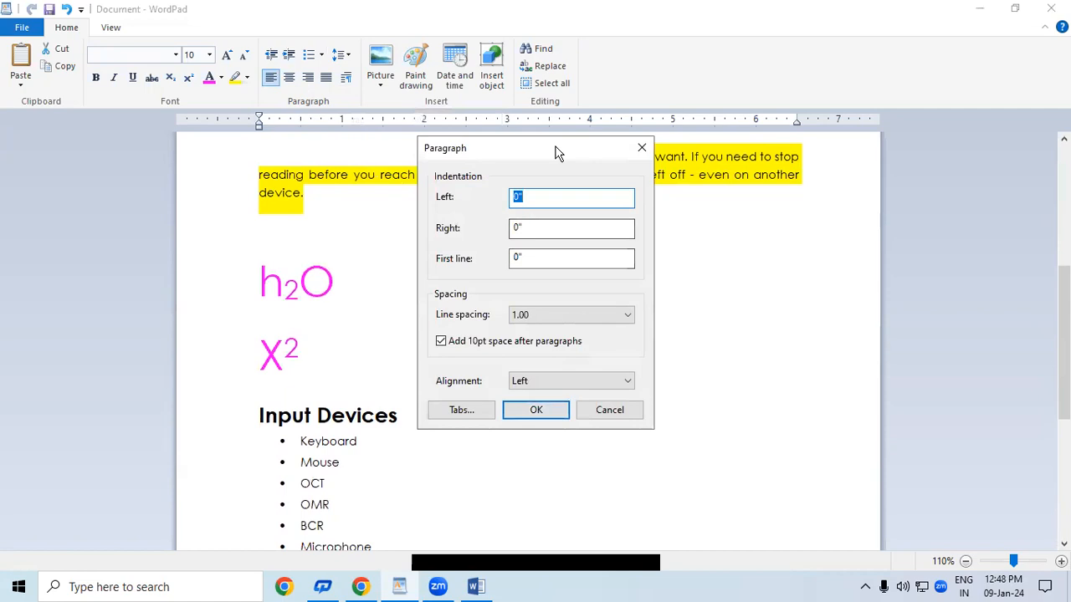
drag(558, 153, 537, 121)
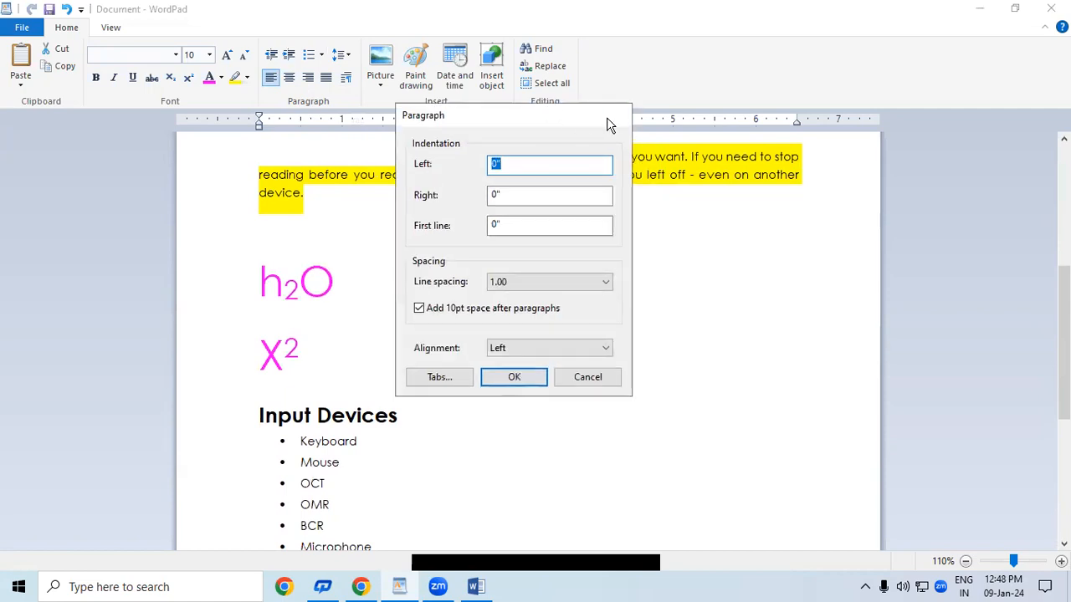
key(Escape)
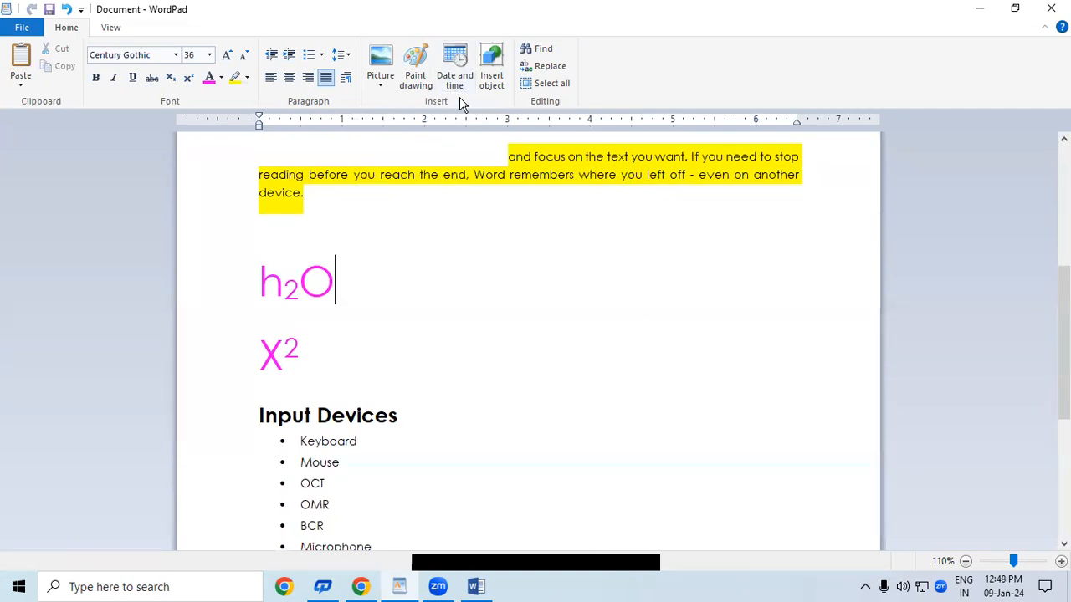
click(514, 157)
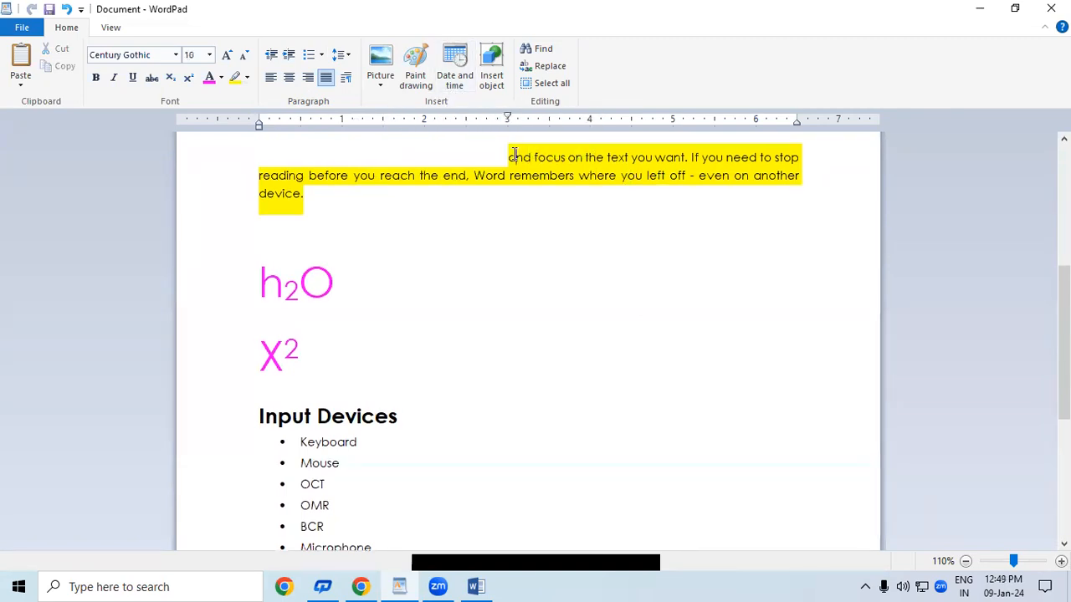
triple_click(514, 156)
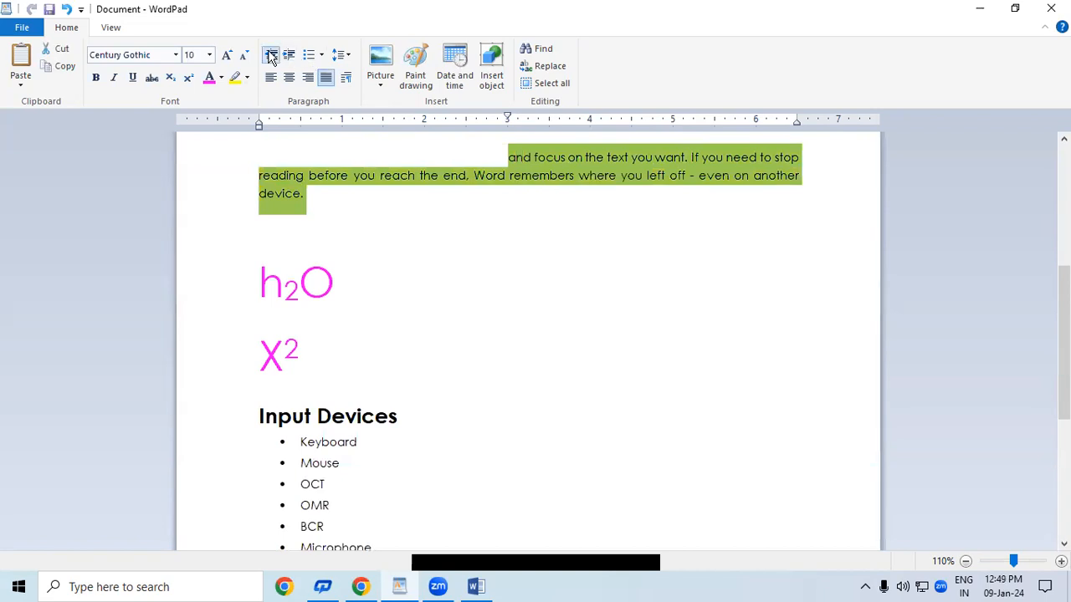
click(368, 256)
scroll(461, 223, down, 2)
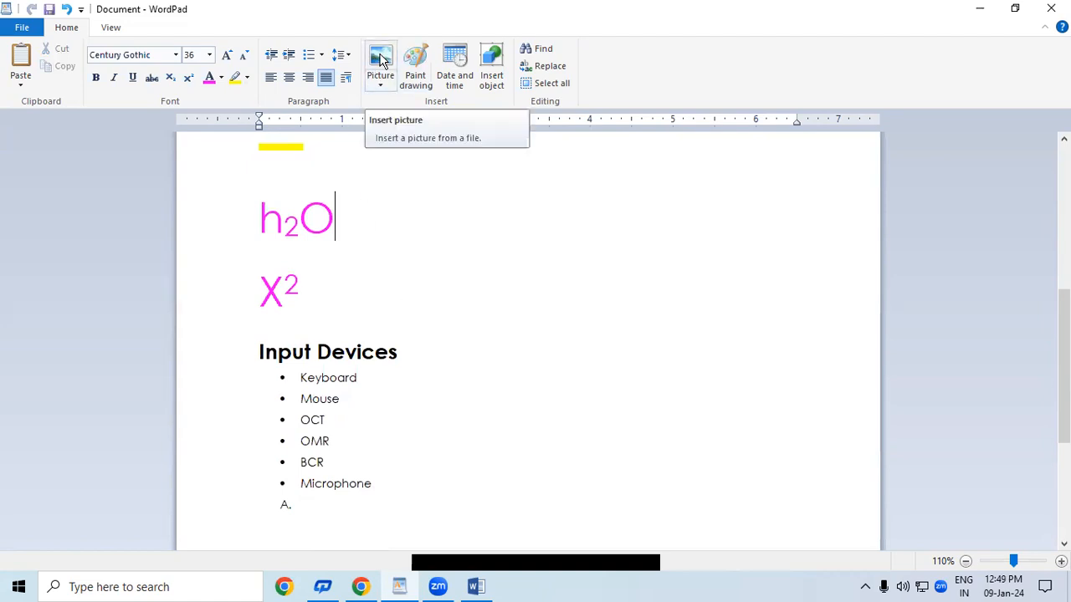
Step: Delete everything in the document and enter the text "Computer" on the first line
click(654, 369)
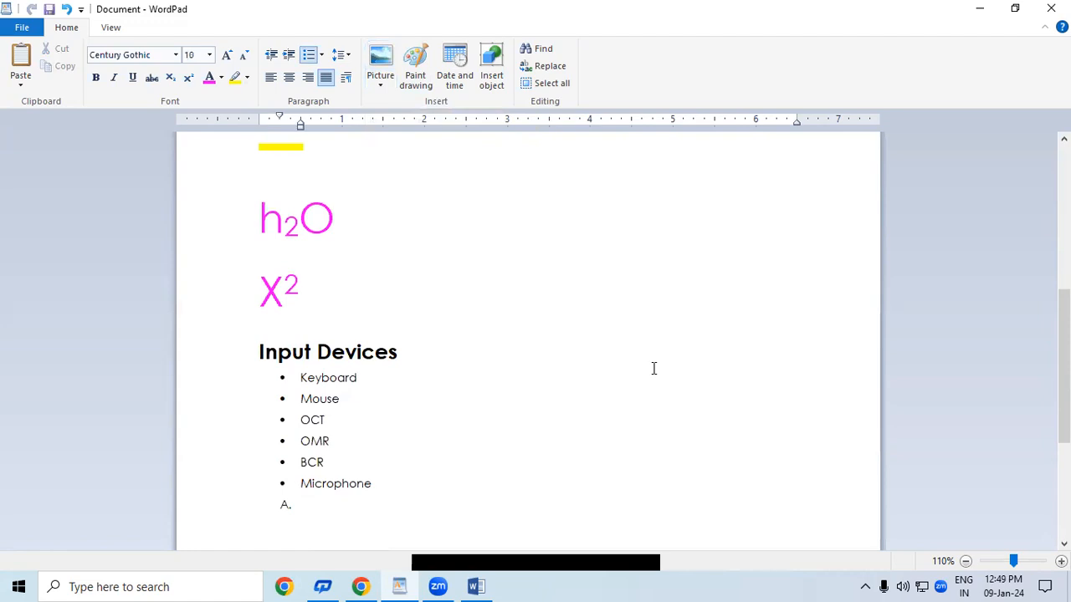
key(ctrl+a)
key(Delete)
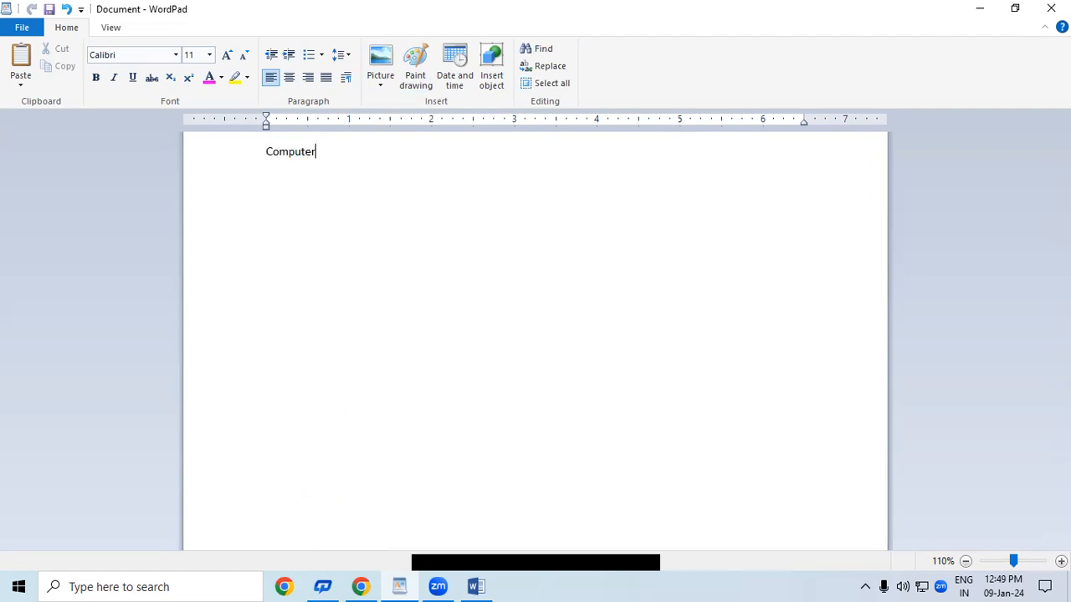
Step: Format the word "Computer" as a heading in bold at font size 24
double_click(277, 159)
click(225, 55)
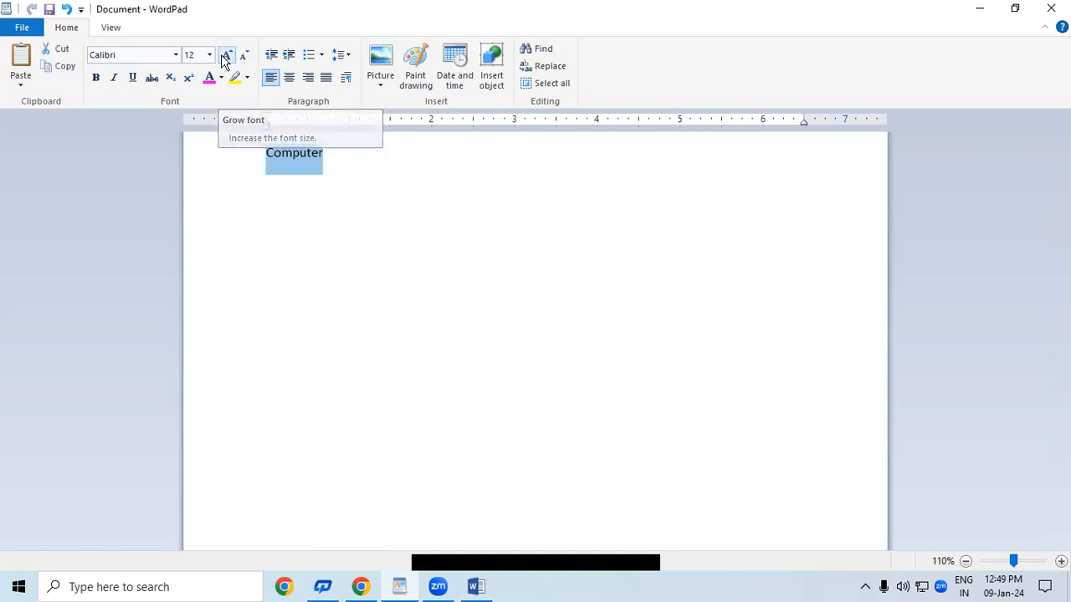
click(225, 56)
click(226, 55)
click(225, 55)
click(225, 55)
click(225, 56)
click(225, 55)
click(95, 77)
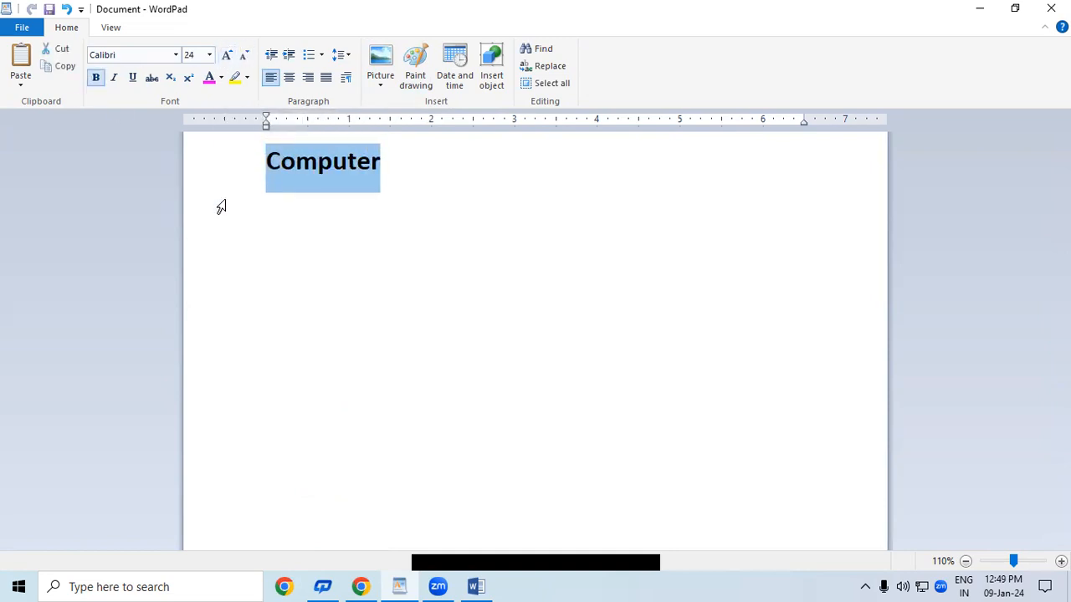
Step: Paste the "Themes and styles" line six times below the "Computer" heading
click(275, 208)
click(282, 187)
click(268, 201)
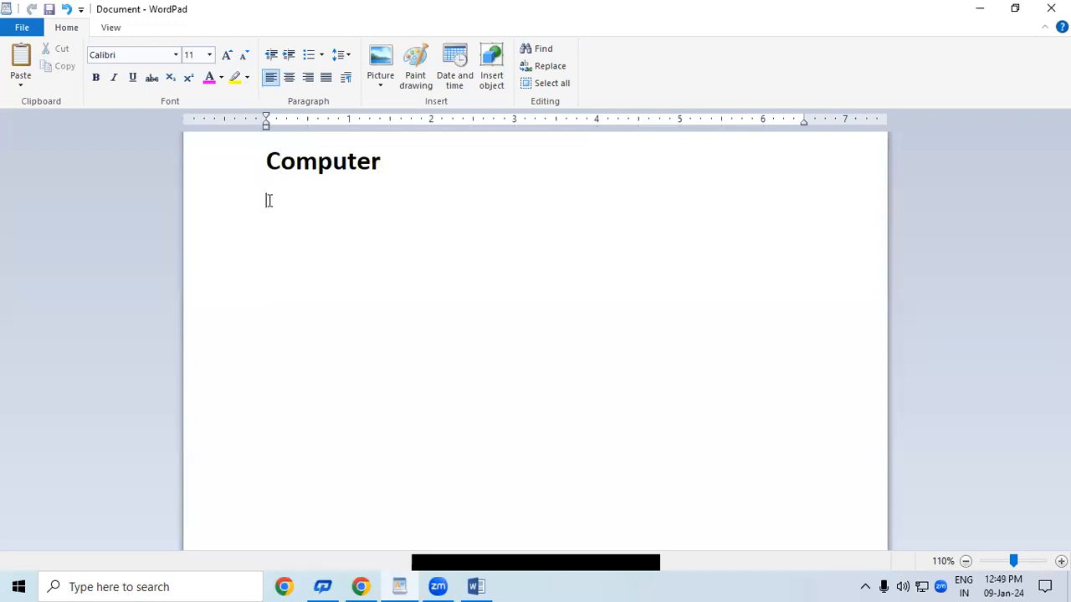
key(ctrl+v)
key(ctrl+v)
key(ctrl+v)
key(ctrl+v)
key(ctrl+v)
key(ctrl+v)
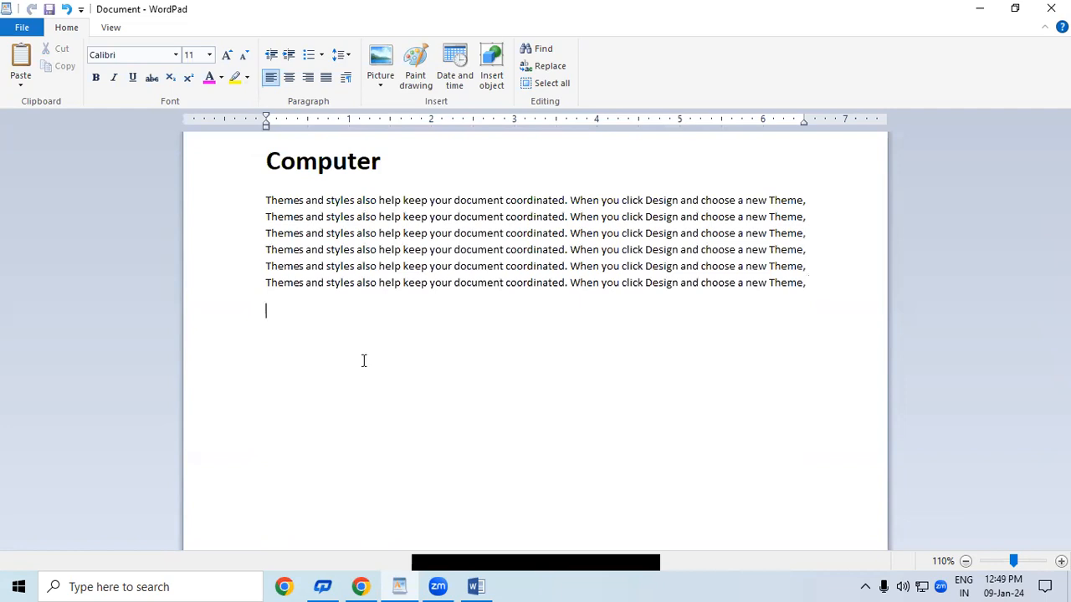
Step: Insert the desktop computer picture named "download" from the Desktop folder below the pasted lines
click(380, 57)
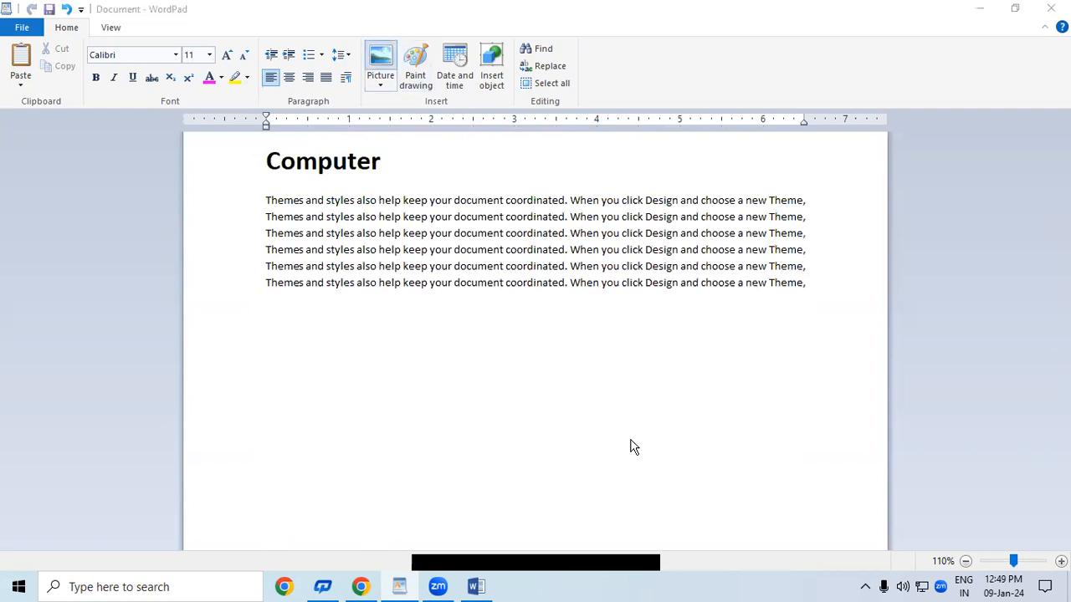
drag(753, 226, 765, 358)
click(337, 219)
drag(751, 222, 753, 337)
click(560, 225)
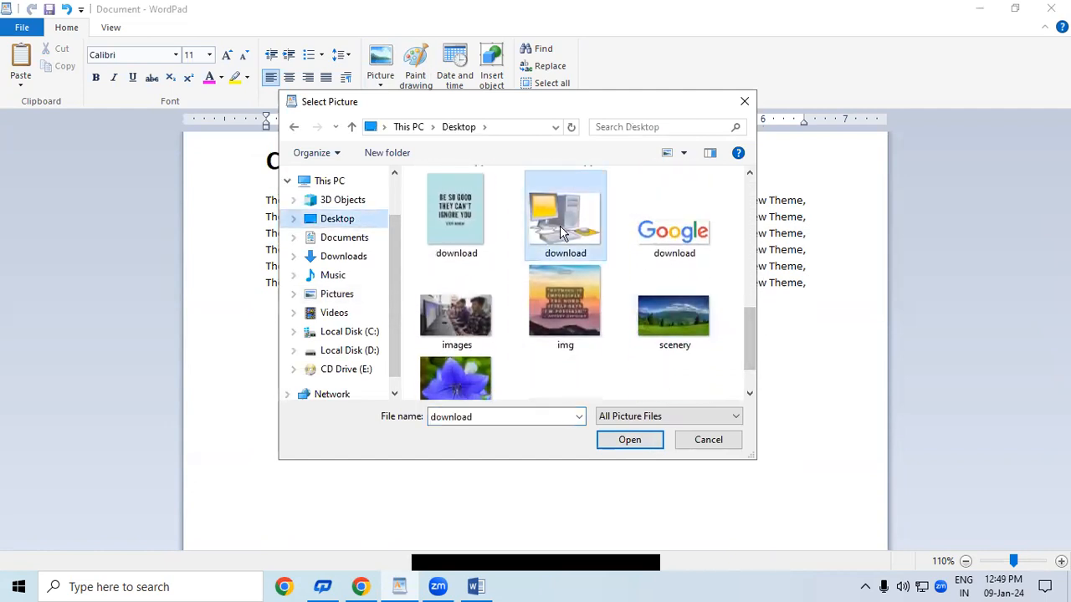
click(619, 440)
Step: Add the heading "Input Devices" below the computer picture and format it in bold at font size 22
click(533, 494)
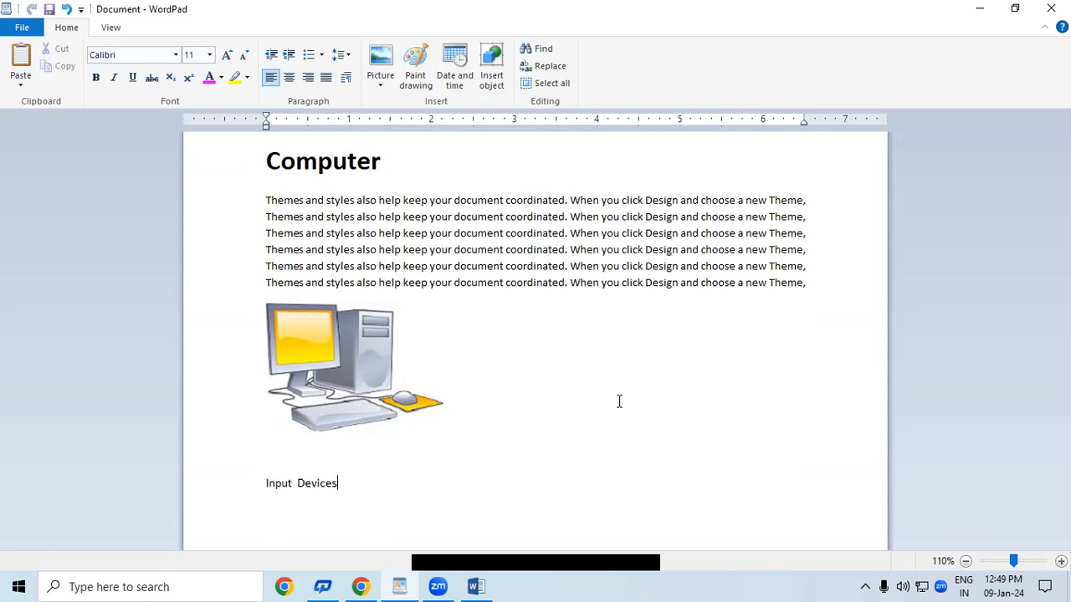
drag(337, 484, 264, 485)
click(224, 56)
click(224, 55)
click(224, 55)
click(224, 55)
click(224, 55)
click(224, 56)
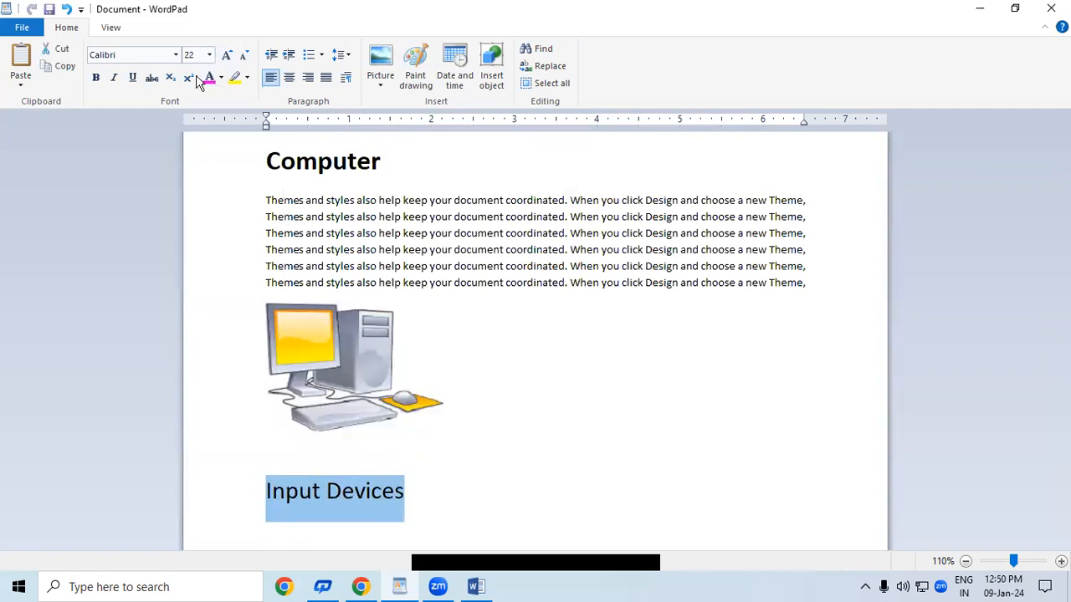
click(95, 77)
click(497, 506)
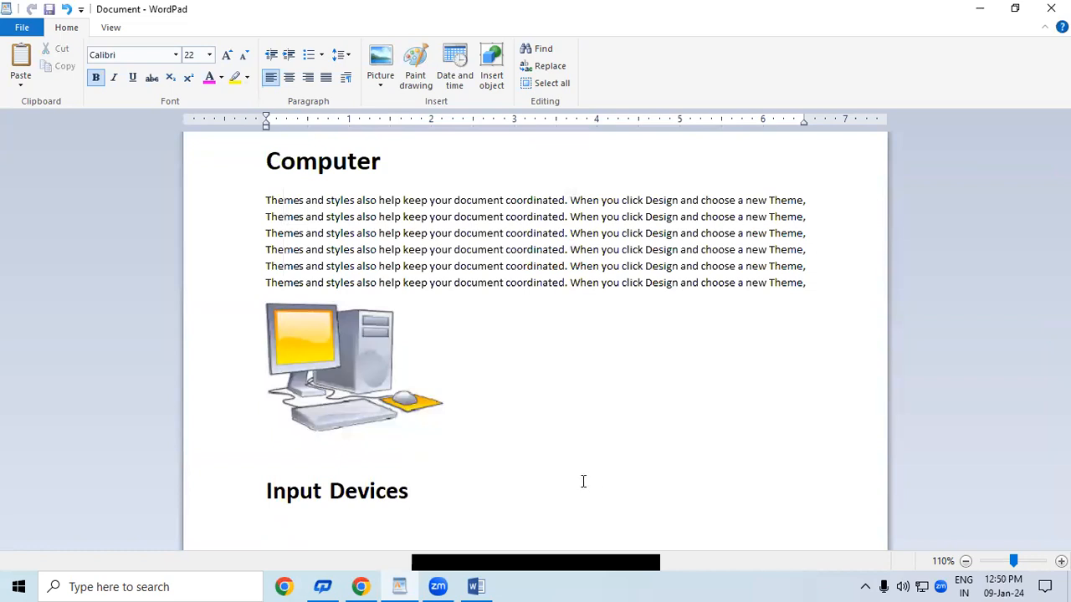
Step: Start a new line under the "Input Devices" heading with bold turned off and the font size set to 10
click(307, 535)
click(283, 546)
click(275, 538)
double_click(274, 538)
click(487, 469)
click(471, 483)
key(Return)
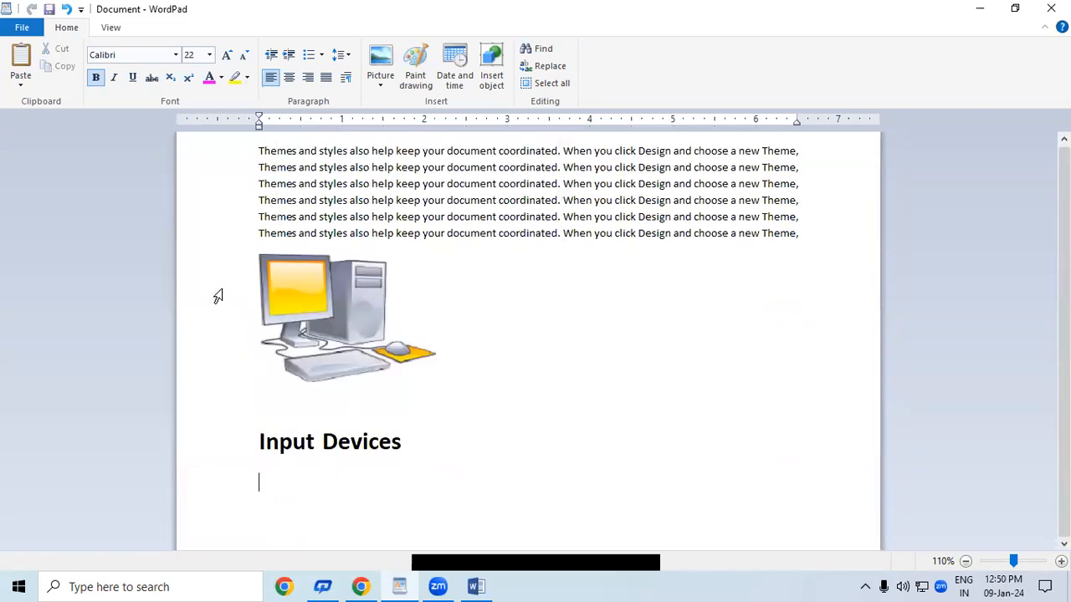
click(95, 78)
click(210, 56)
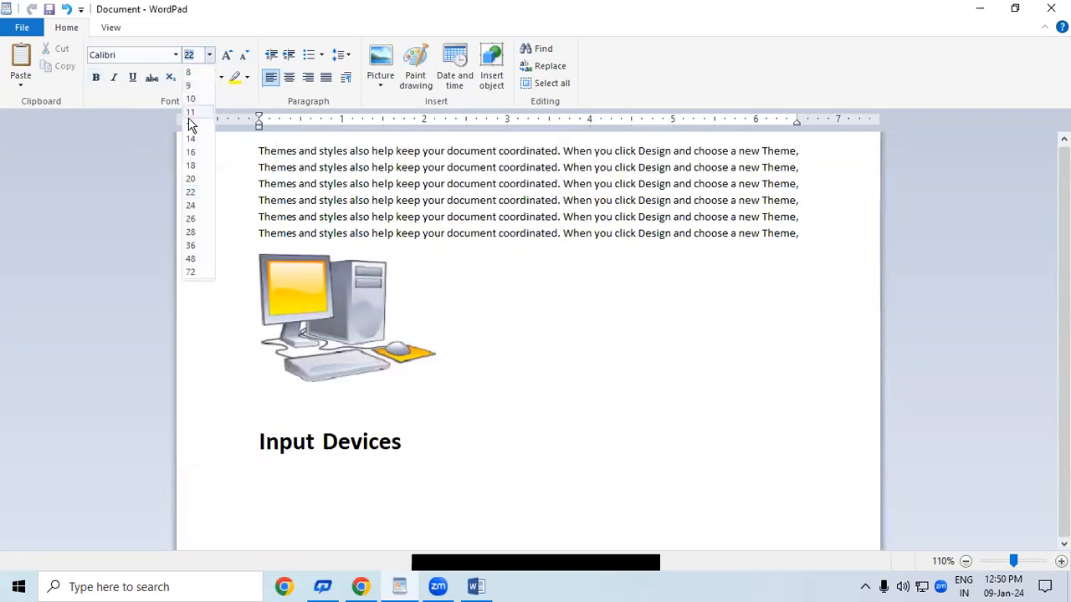
click(195, 102)
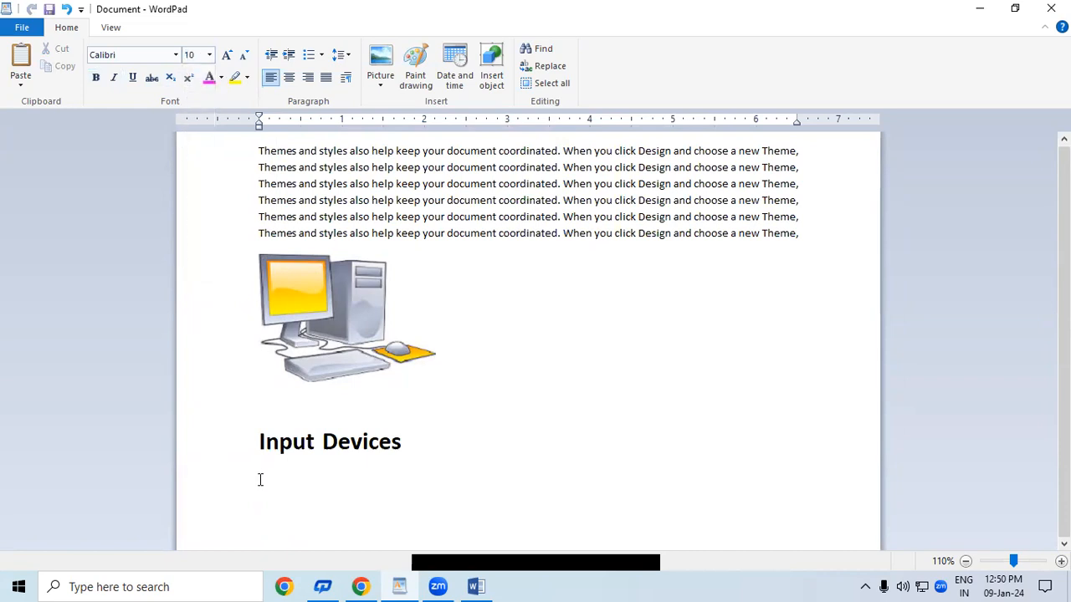
Step: Paste the "Themes and styles" line seven times under the "Input Devices" heading
key(ctrl+v)
key(ctrl+v)
key(ctrl+v)
key(ctrl+v)
key(ctrl+v)
key(ctrl+v)
key(ctrl+v)
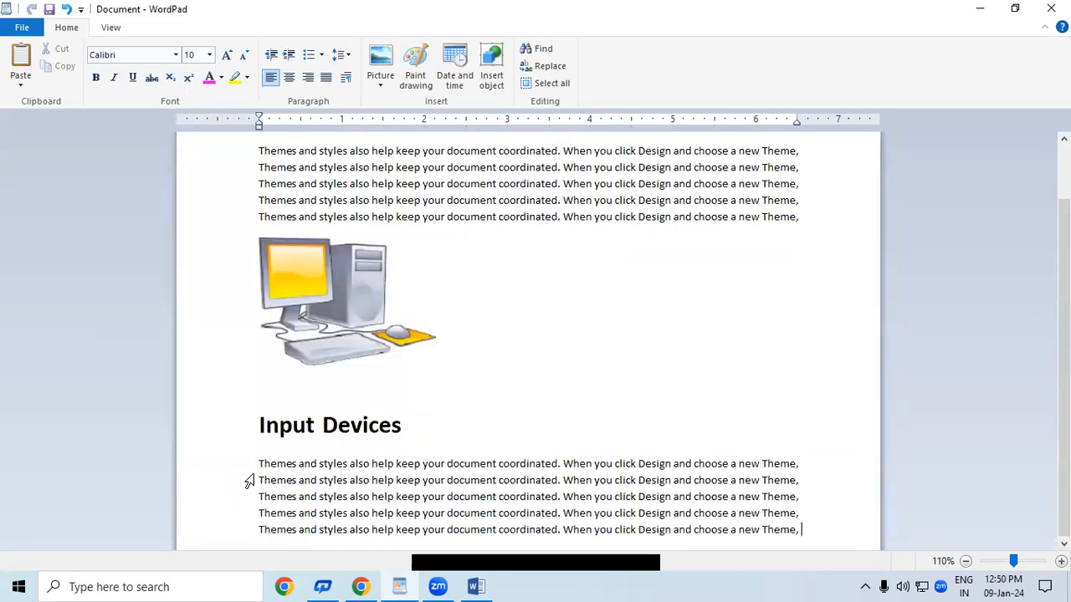
Step: Add several blank lines after the pasted text and insert the mouse picture "download (1)" from the Desktop folder beneath it
key(Return)
key(Return)
key(Return)
key(Return)
key(Return)
key(Return)
key(Return)
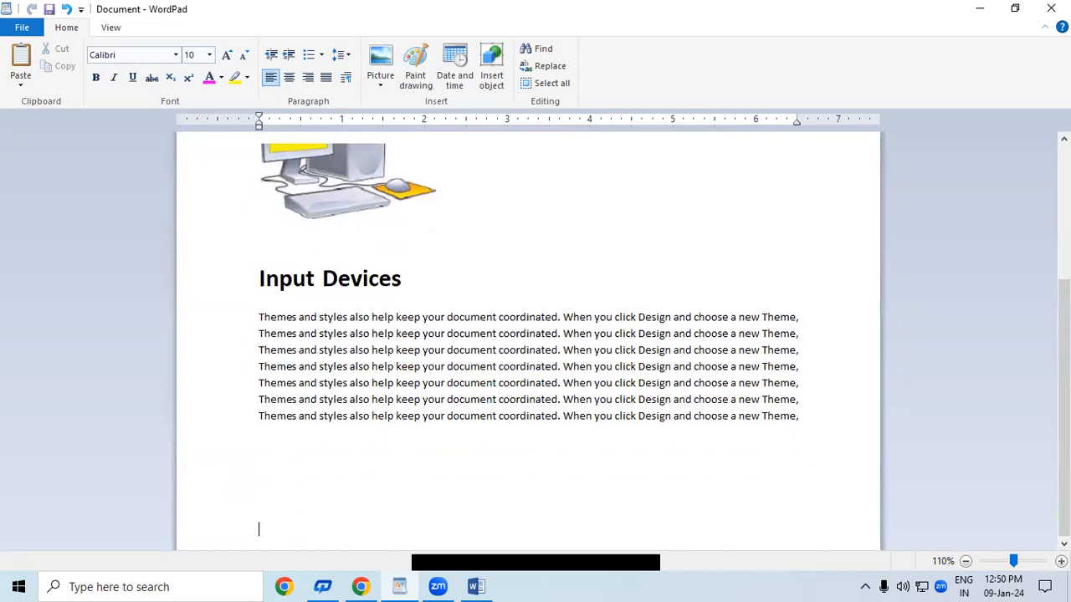
click(266, 420)
click(380, 59)
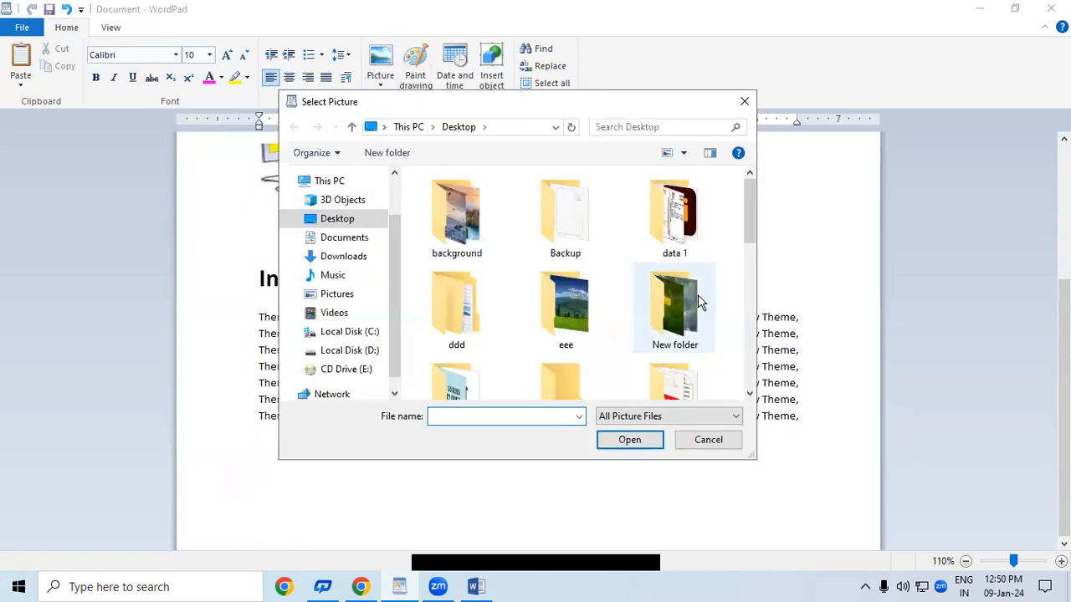
drag(756, 209, 745, 282)
click(679, 264)
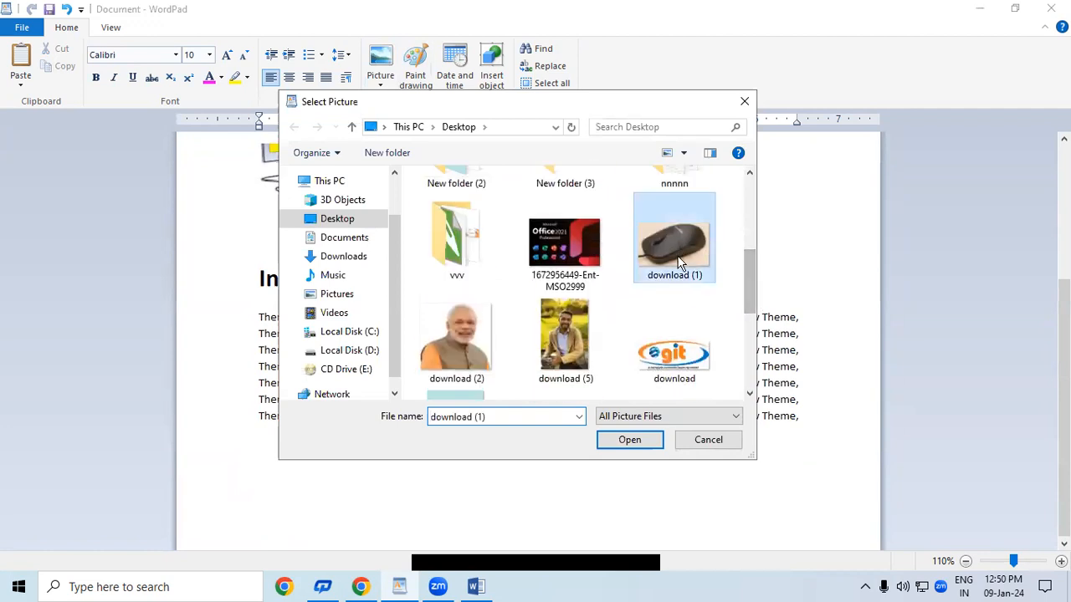
click(631, 442)
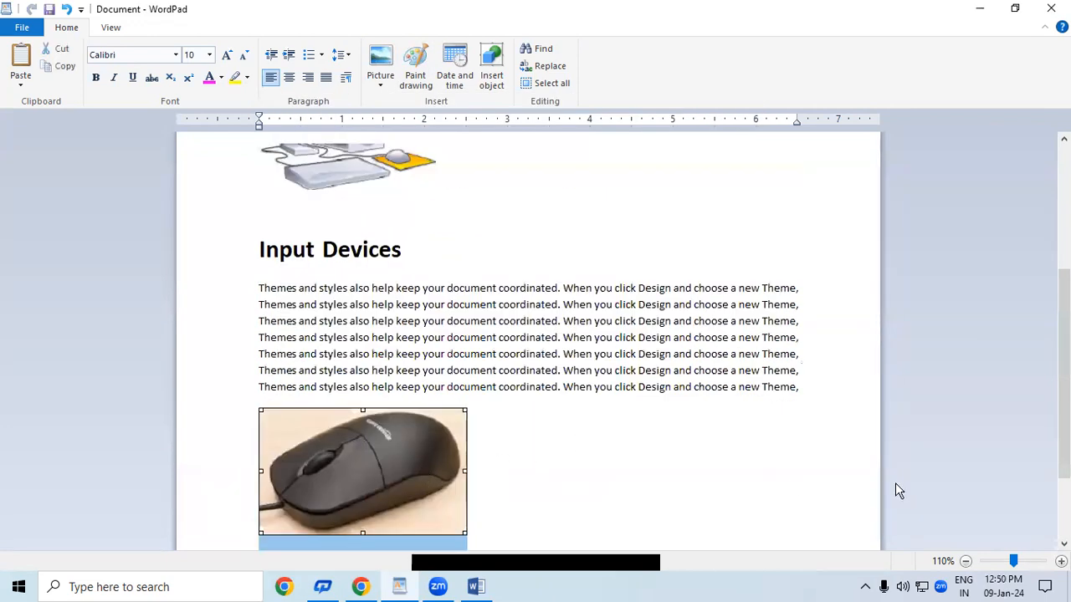
Step: Add a long run of blank lines below the mouse picture to extend the document
drag(1063, 373, 1063, 431)
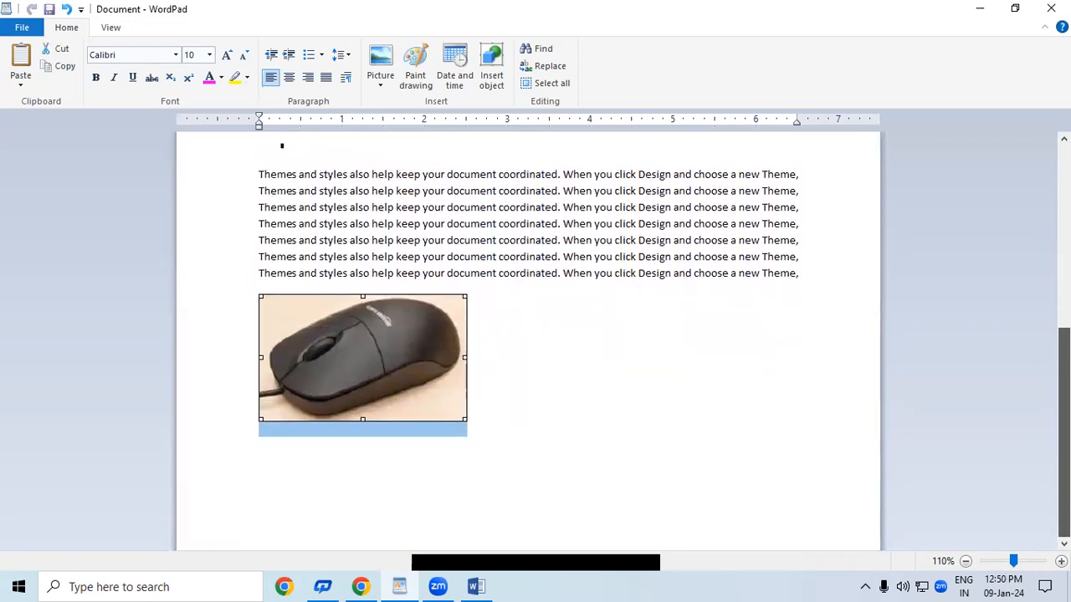
click(398, 468)
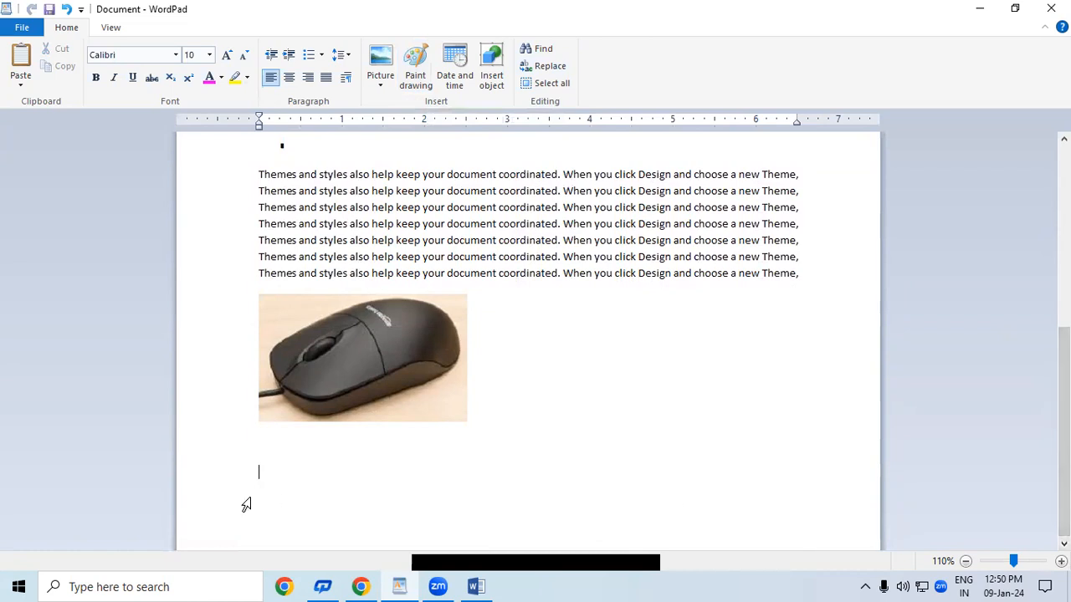
key(Return)
key(Return)
key(Return)
key(Return)
key(Return)
key(Return)
key(Return)
key(Return)
key(Return)
key(Return)
key(Return)
key(Return)
key(Return)
key(Return)
key(Return)
key(Return)
key(Return)
key(Return)
key(Return)
key(Return)
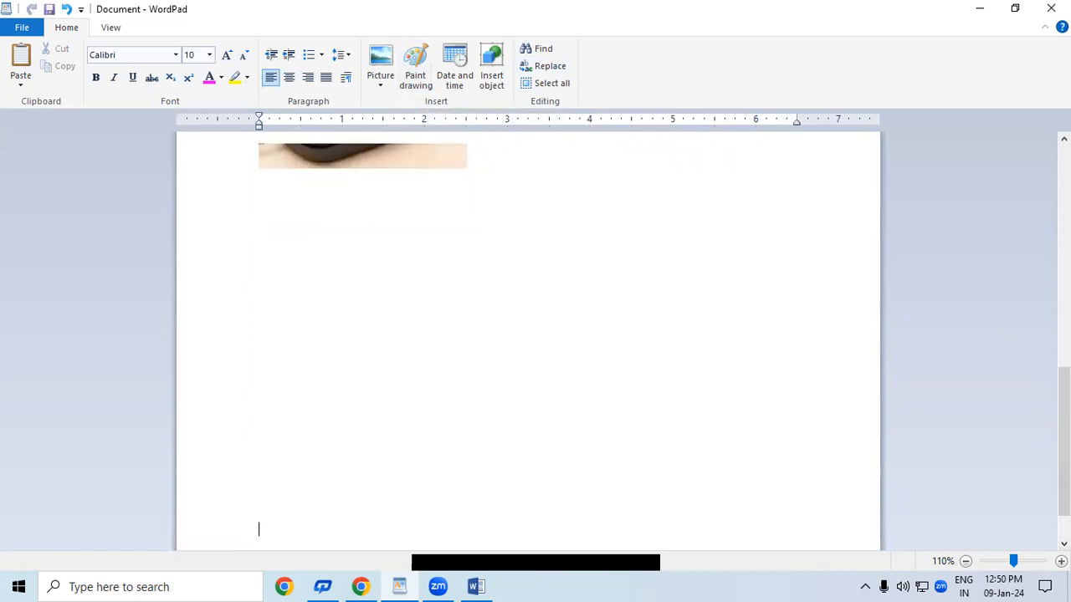
key(Return)
key(Return)
key(Return)
key(Return)
key(Return)
key(Return)
key(Return)
key(Return)
key(Return)
key(Return)
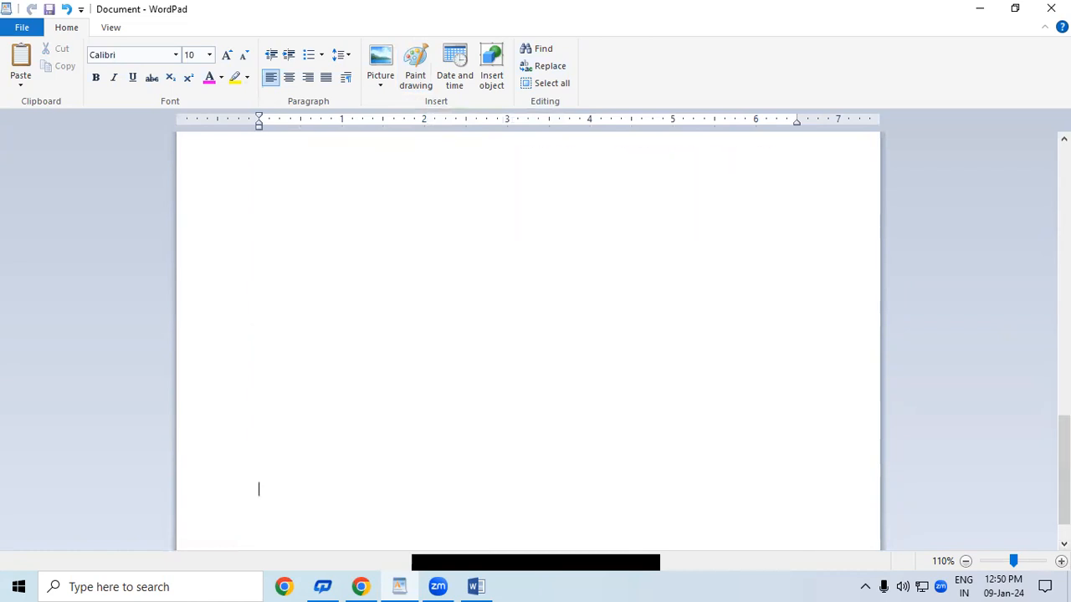
Step: Place the insertion point on a blank line a short distance below the mouse picture
key(Up)
key(Up)
key(Up)
key(Up)
key(Up)
key(Up)
key(Up)
key(Up)
key(Up)
key(Up)
key(Up)
key(Up)
key(Up)
key(Up)
key(Up)
key(Up)
key(Up)
key(Up)
key(Up)
key(Up)
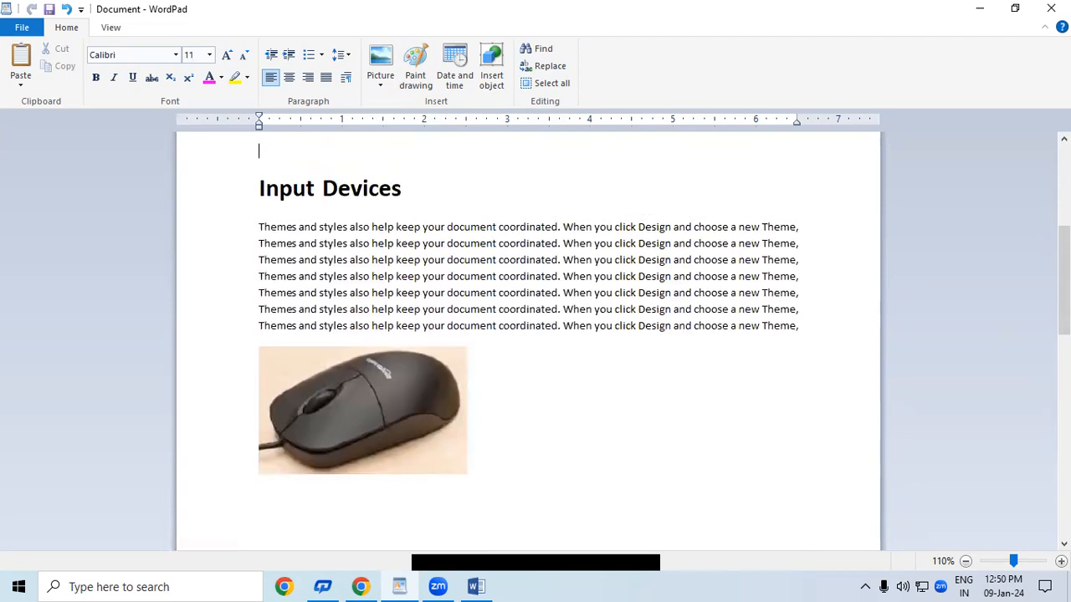
scroll(697, 399, down, 6)
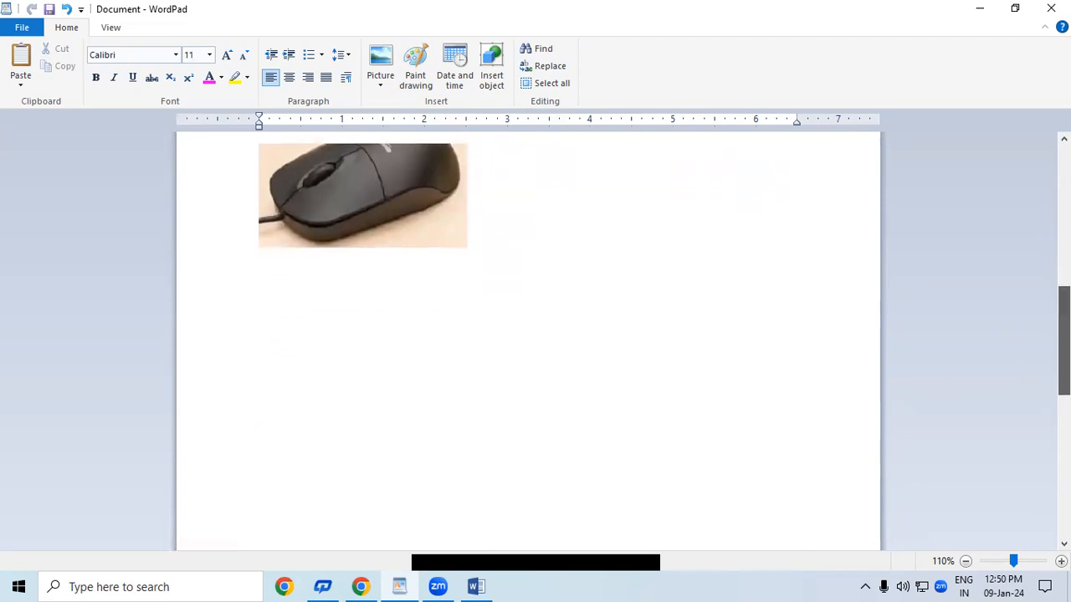
click(301, 261)
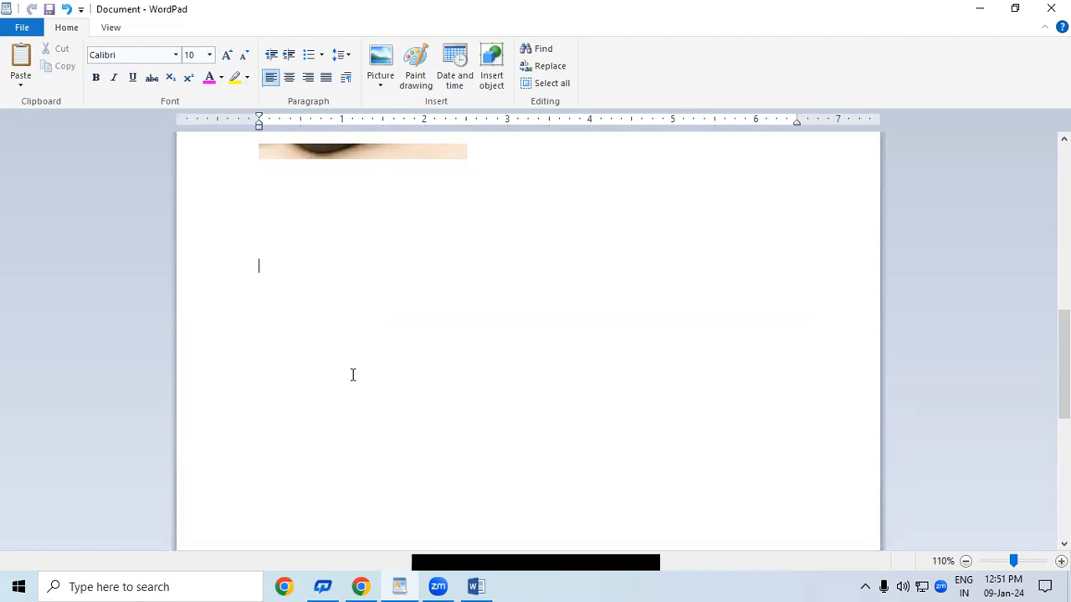
Step: Insert a Paint drawing at the insertion point, maximize Paint and enlarge the canvas to about 447 × 369 px
click(421, 72)
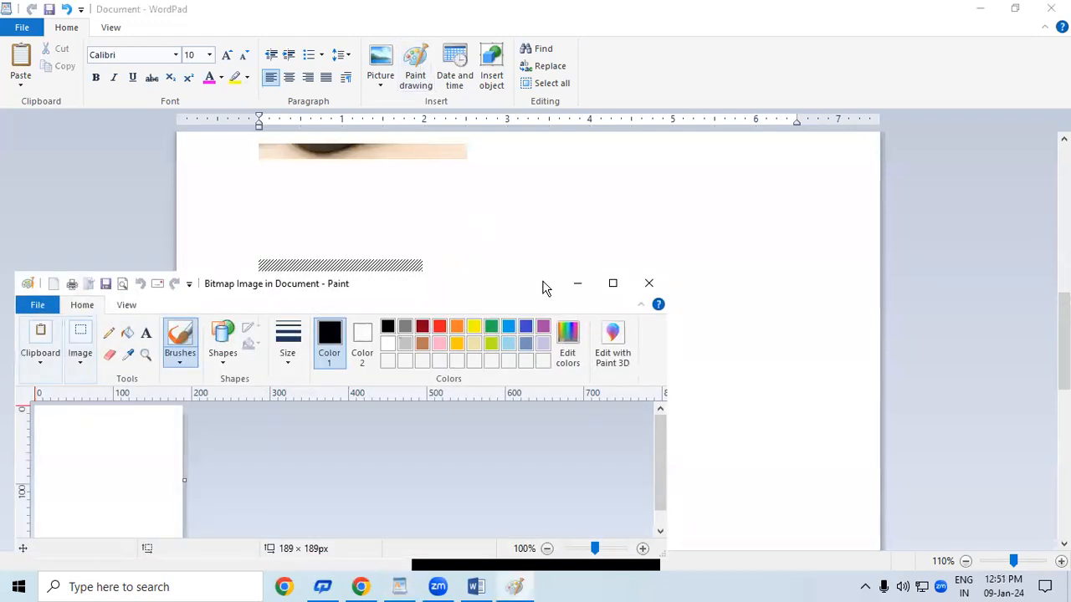
click(613, 284)
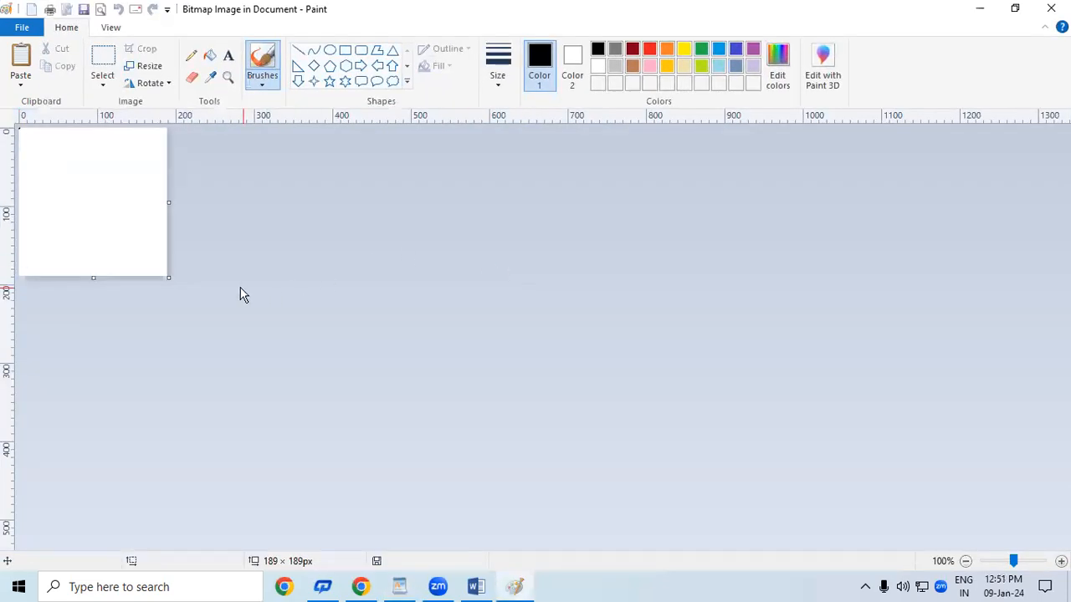
drag(168, 277, 371, 417)
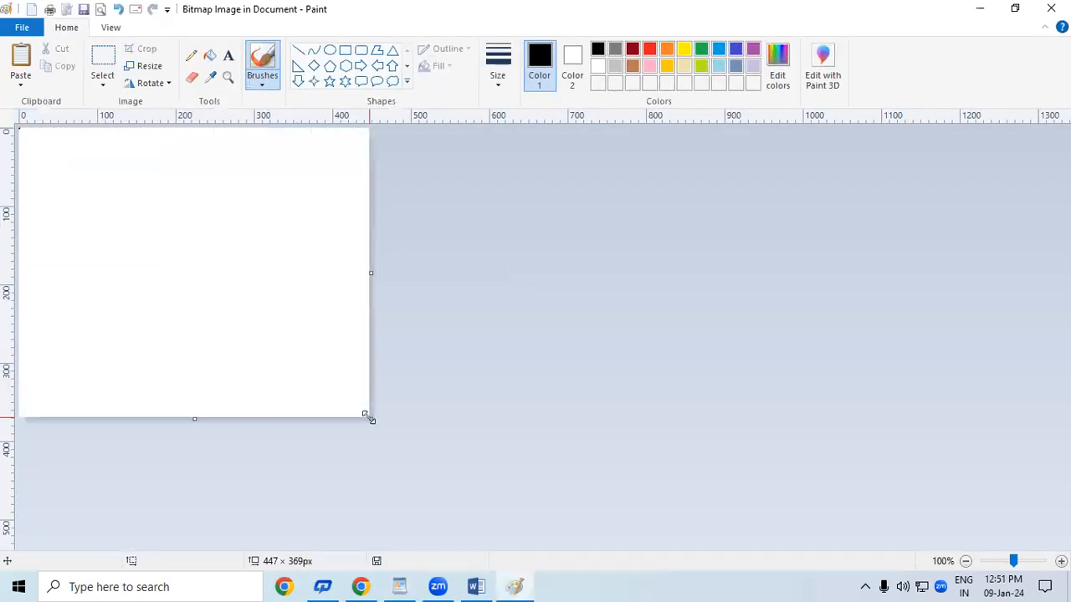
Step: Draw a six-point star about 119 × 125 px and move it into the canvas's upper-left corner
click(346, 81)
drag(67, 160, 162, 258)
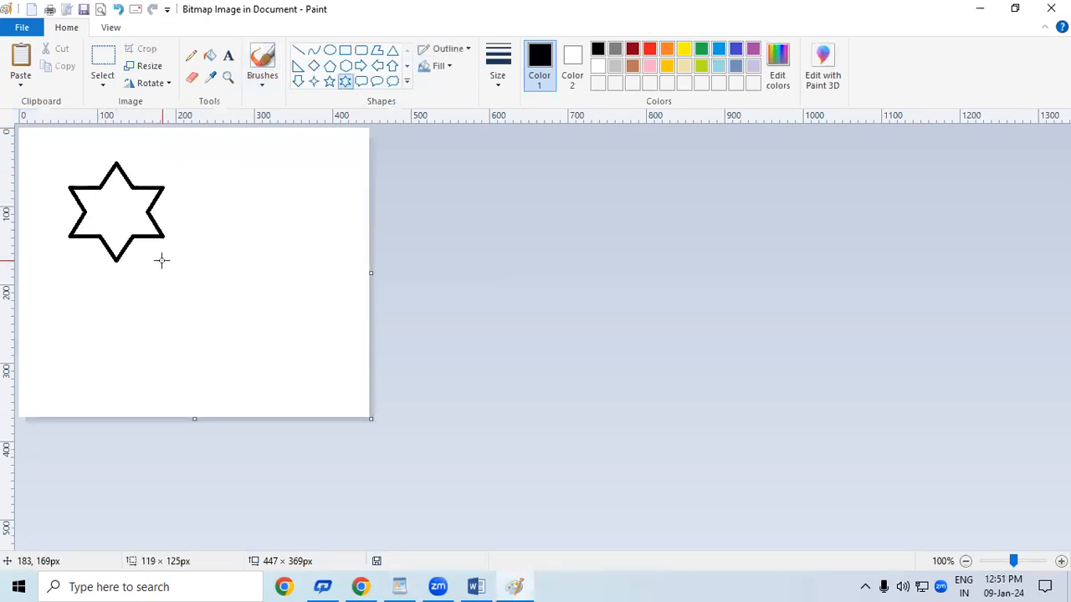
drag(101, 196, 65, 164)
click(169, 212)
Step: Draw a cloud callout and move it to the canvas's upper-right area
click(392, 81)
drag(158, 158, 274, 260)
drag(214, 191, 286, 171)
click(304, 277)
Step: Draw a second six-point star near the middle of the canvas and close Paint to return to the WordPad document
click(345, 81)
drag(141, 232, 247, 340)
drag(201, 286, 181, 289)
click(257, 316)
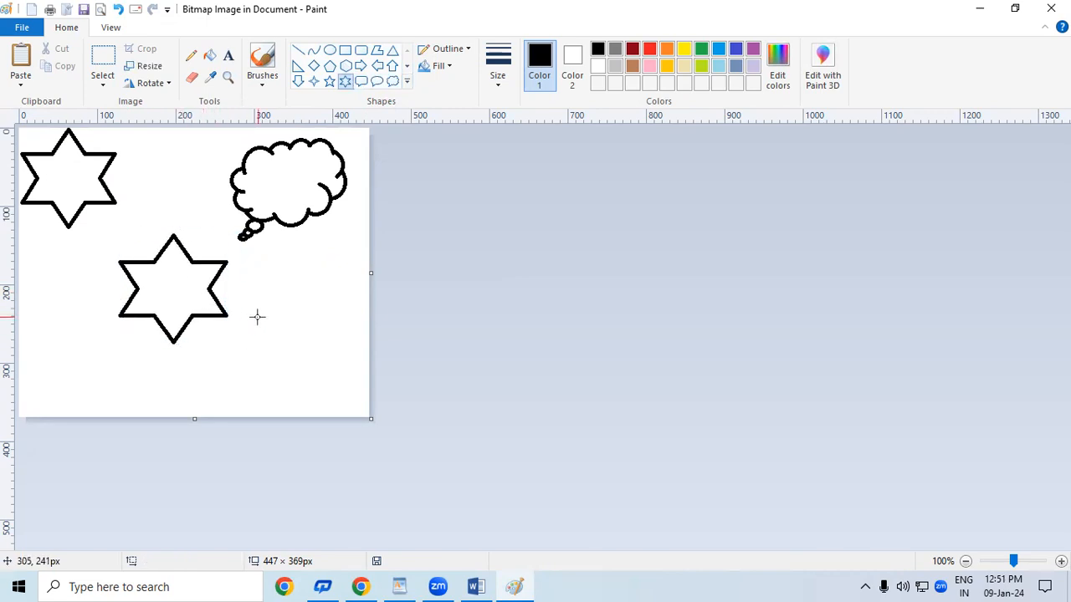
click(1046, 12)
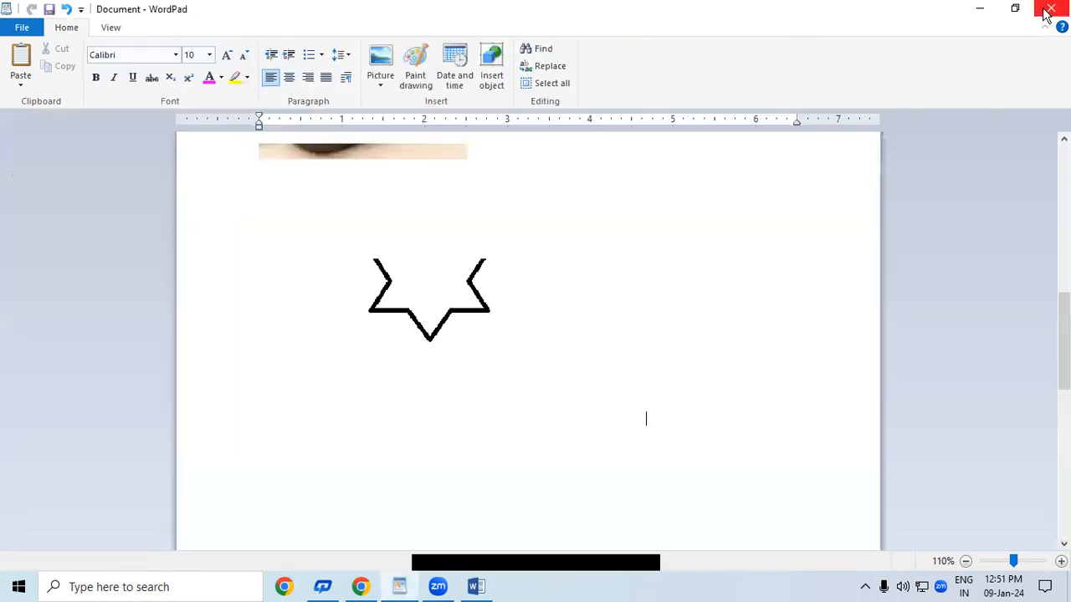
Step: Delete the embedded Paint drawing containing the two six-point stars and the cloud callout from the document
click(408, 316)
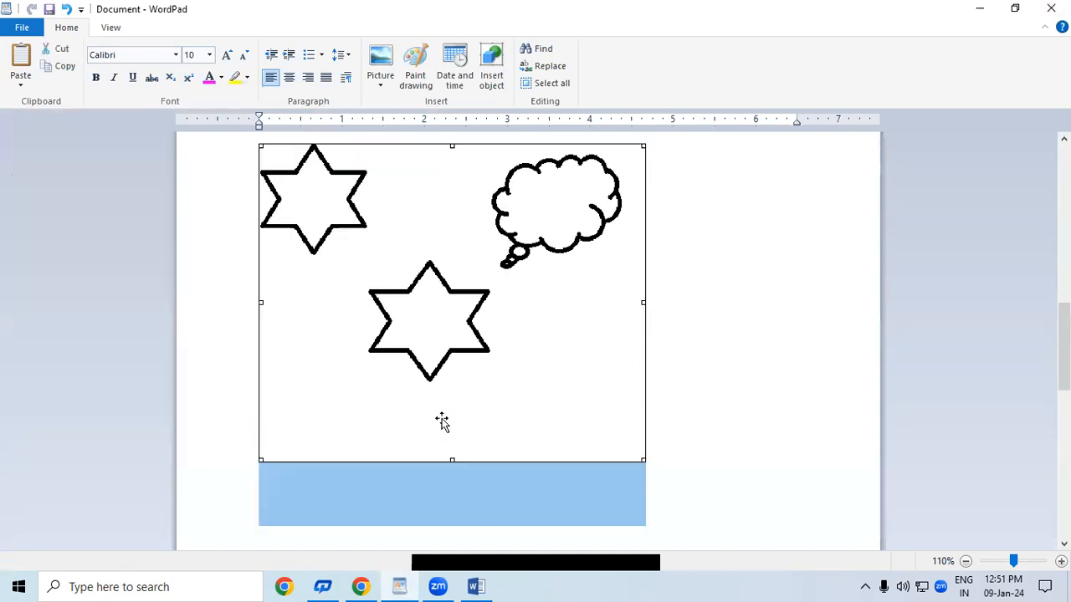
click(777, 352)
scroll(733, 351, up, 2)
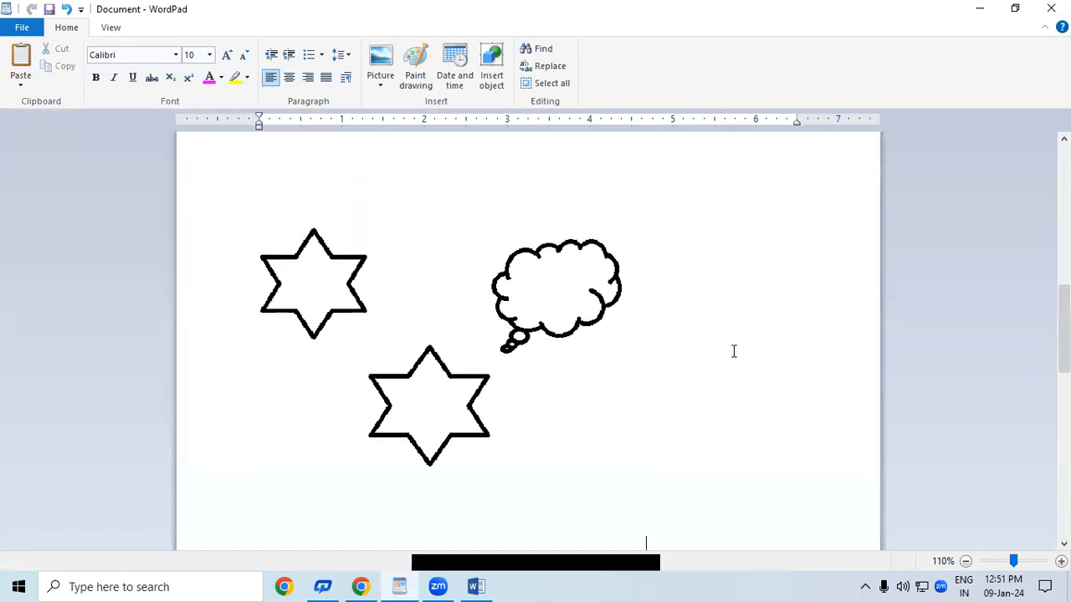
scroll(734, 352, down, 1)
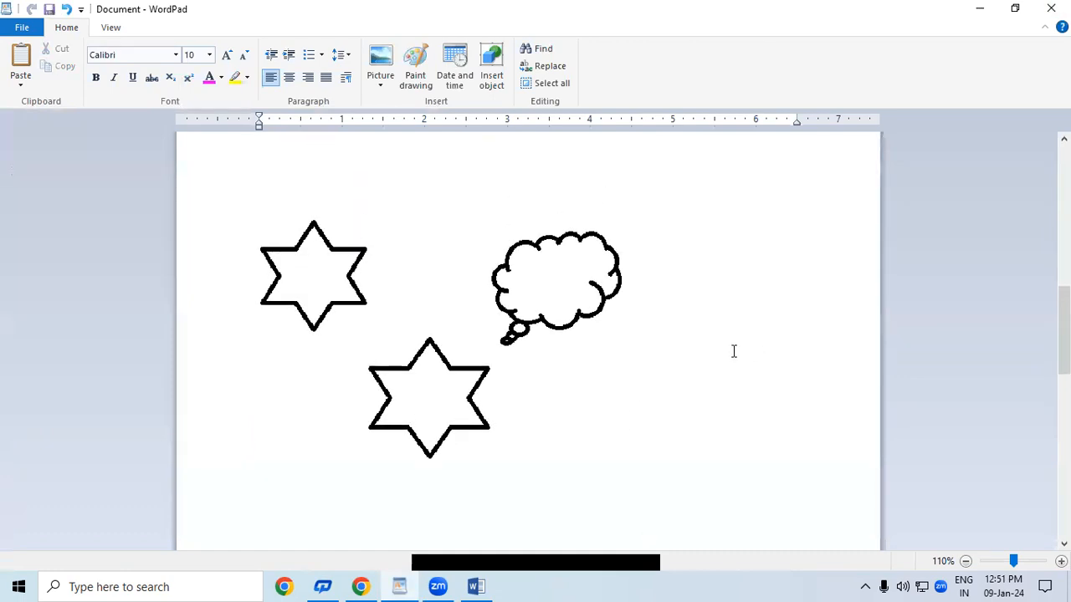
scroll(488, 284, down, 1)
click(485, 286)
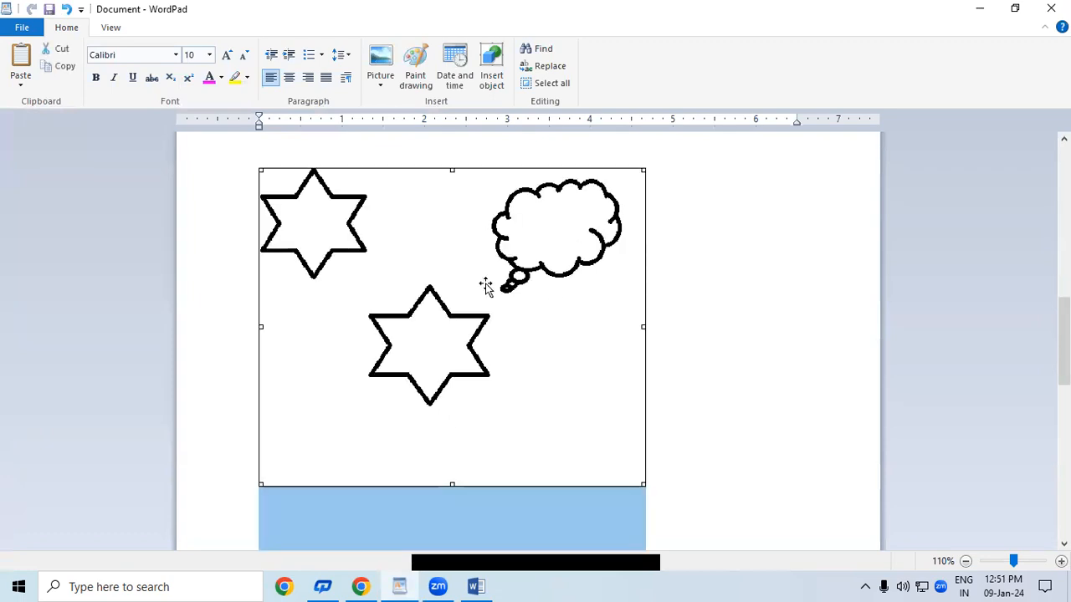
key(Delete)
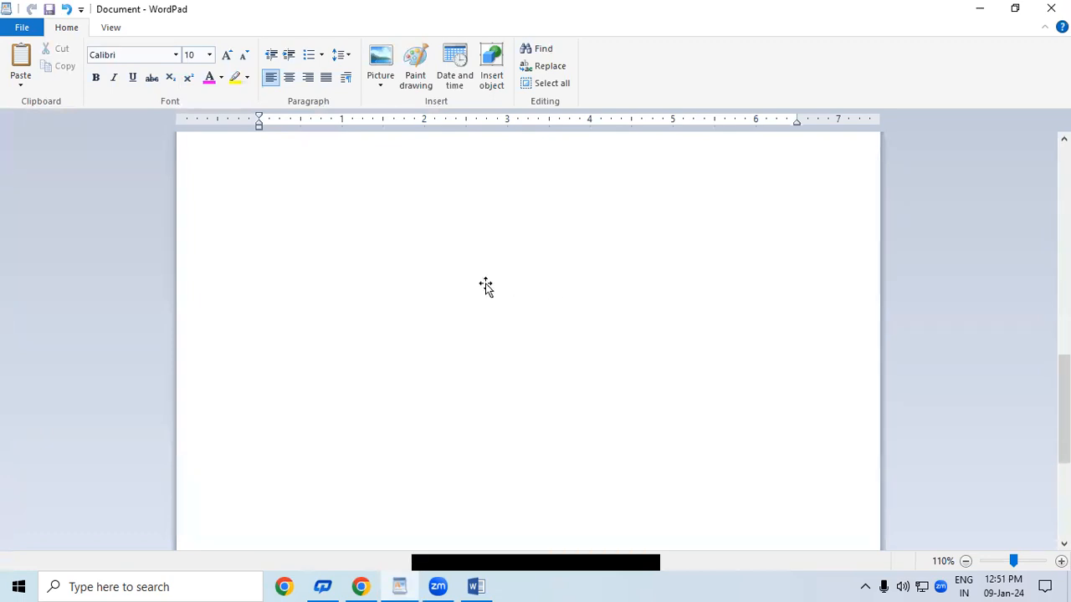
key(ctrl+v)
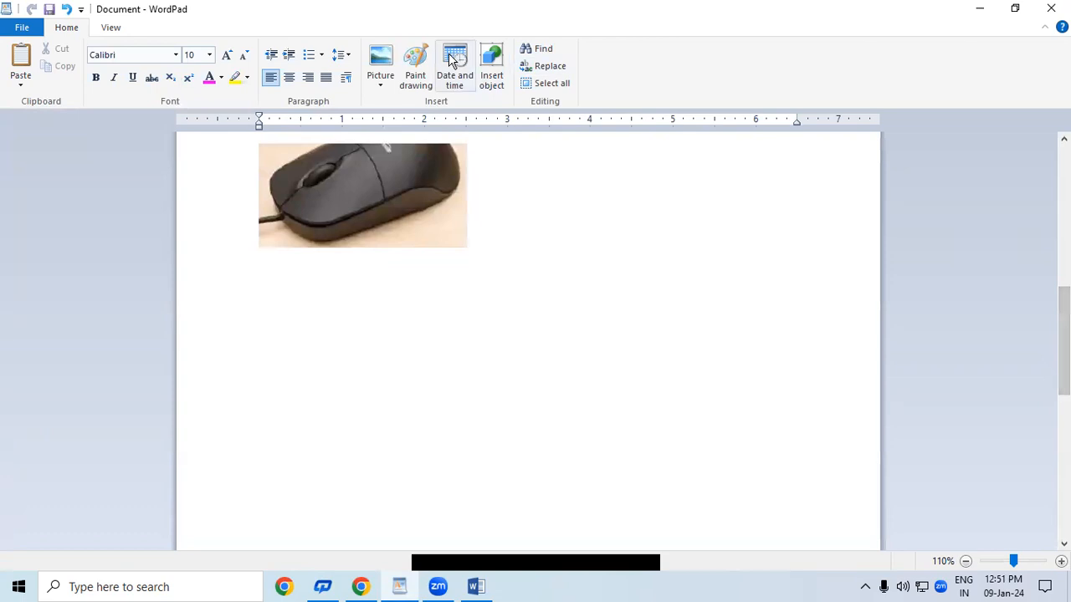
Step: Insert a new Paint drawing below the mouse picture, maximize Paint and enlarge the canvas to about 452 × 378 px
click(426, 58)
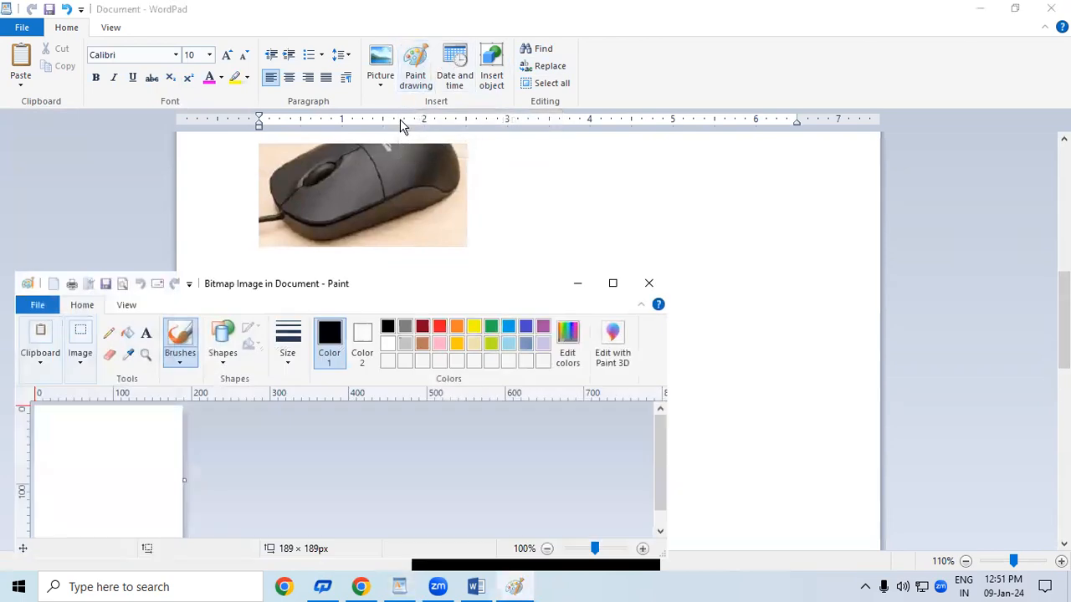
click(613, 284)
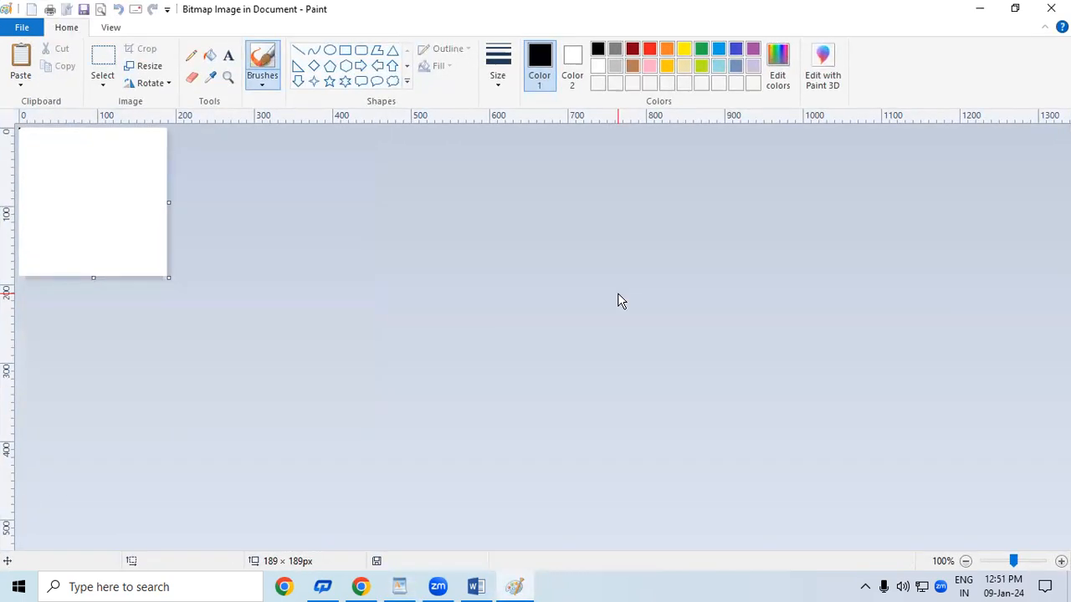
drag(167, 282, 375, 425)
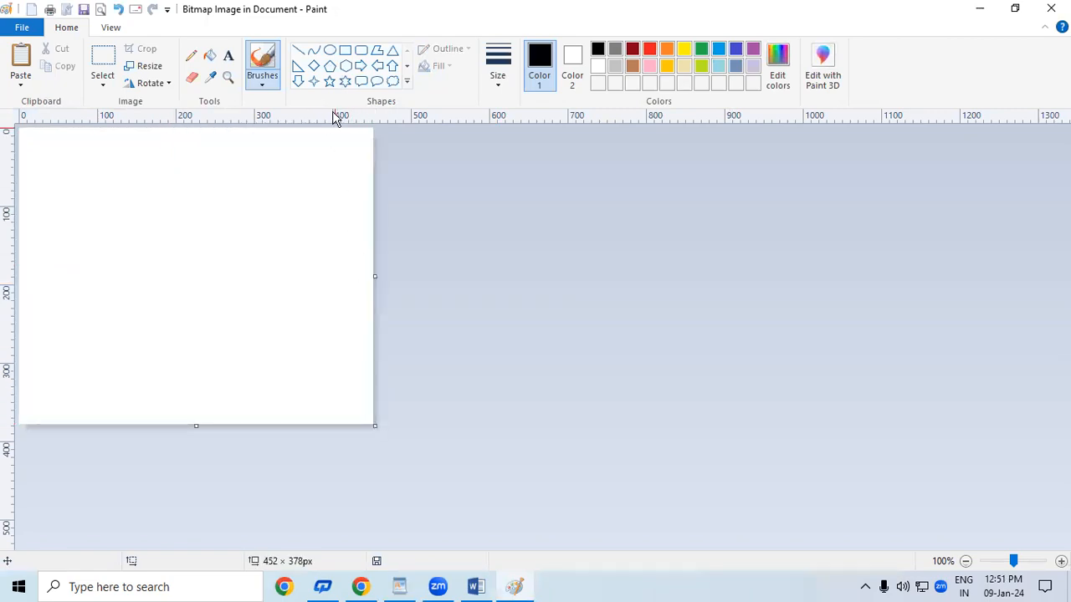
Step: Draw a six-point star about 170 × 121 px at the canvas's upper left and a four-point star about 147 × 145 px at its upper right
click(345, 81)
drag(31, 151, 169, 249)
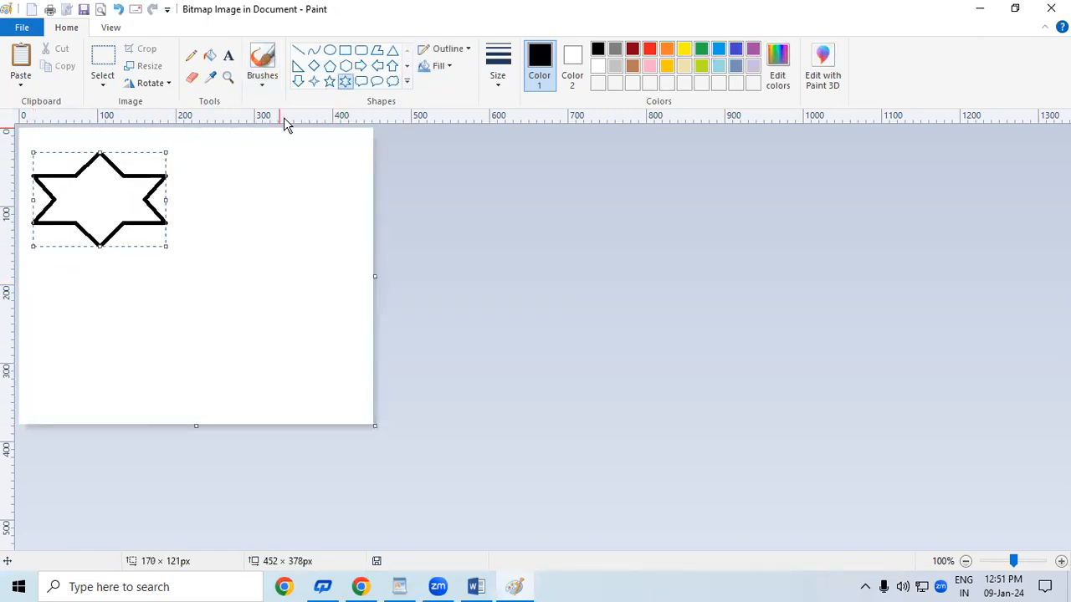
click(313, 81)
drag(238, 156, 356, 275)
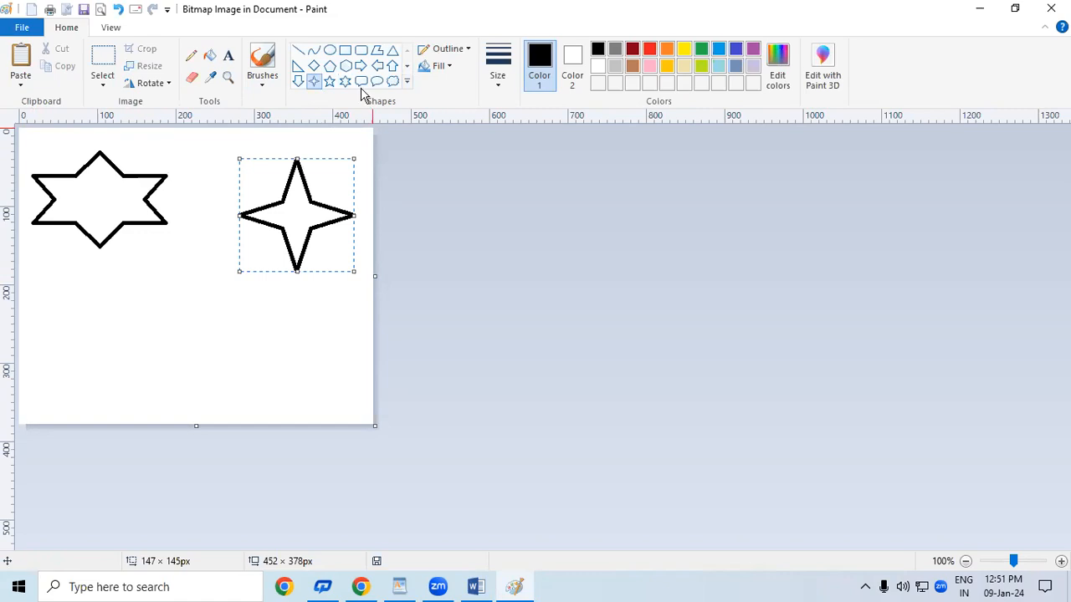
Step: Draw a second six-point star about 180 × 151 px in the canvas's lower half and move it slightly upward
click(345, 81)
drag(103, 287, 246, 407)
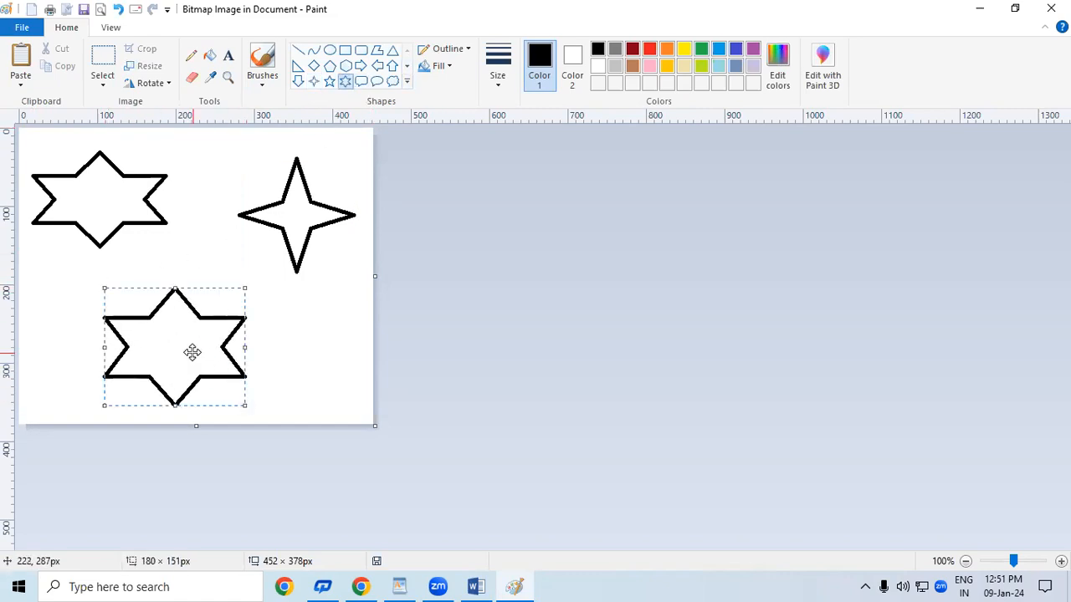
drag(192, 351, 206, 313)
click(339, 398)
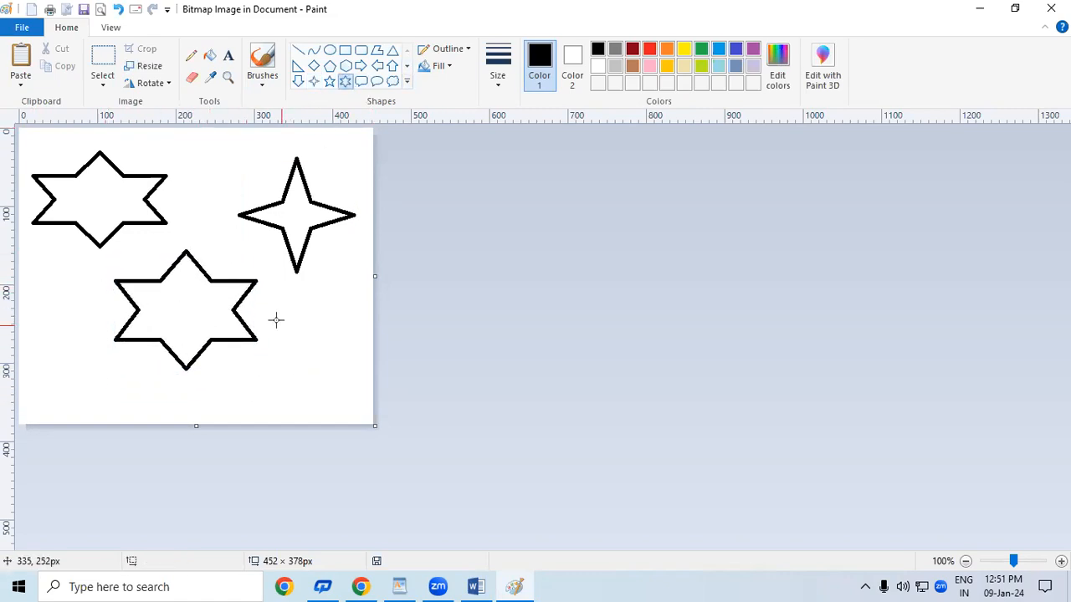
Step: Review Paint's save-copy formats, close Paint to return to the WordPad document and select the embedded drawing
click(22, 27)
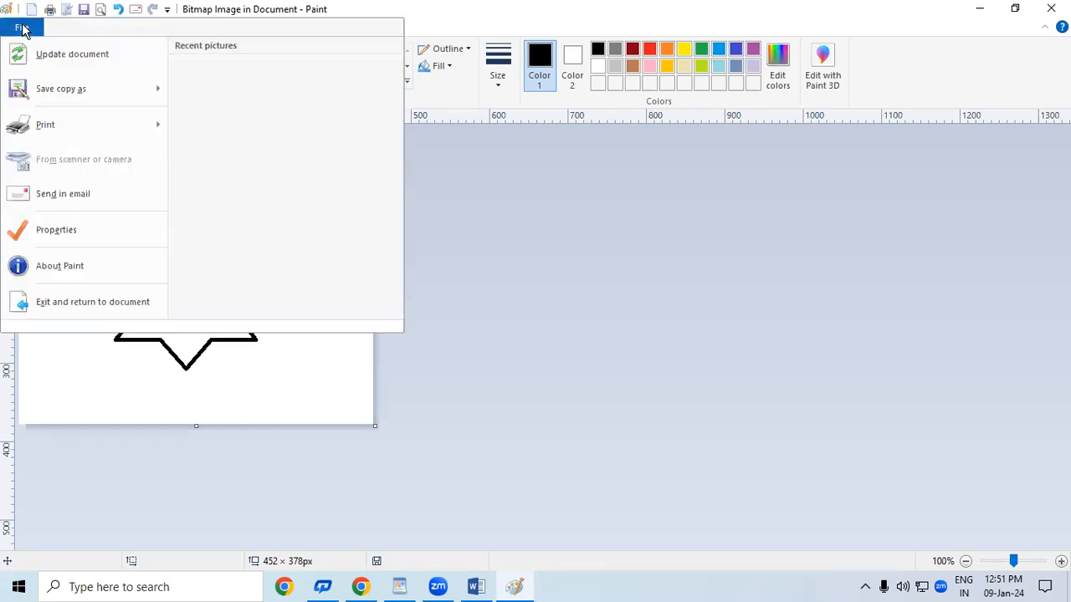
mouse_move(25, 105)
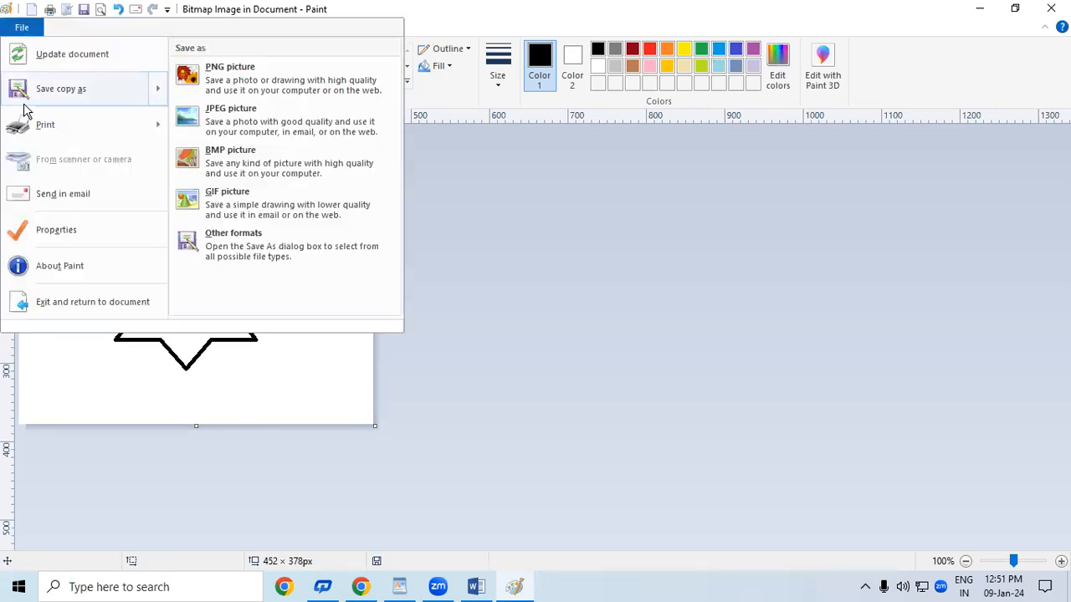
click(468, 293)
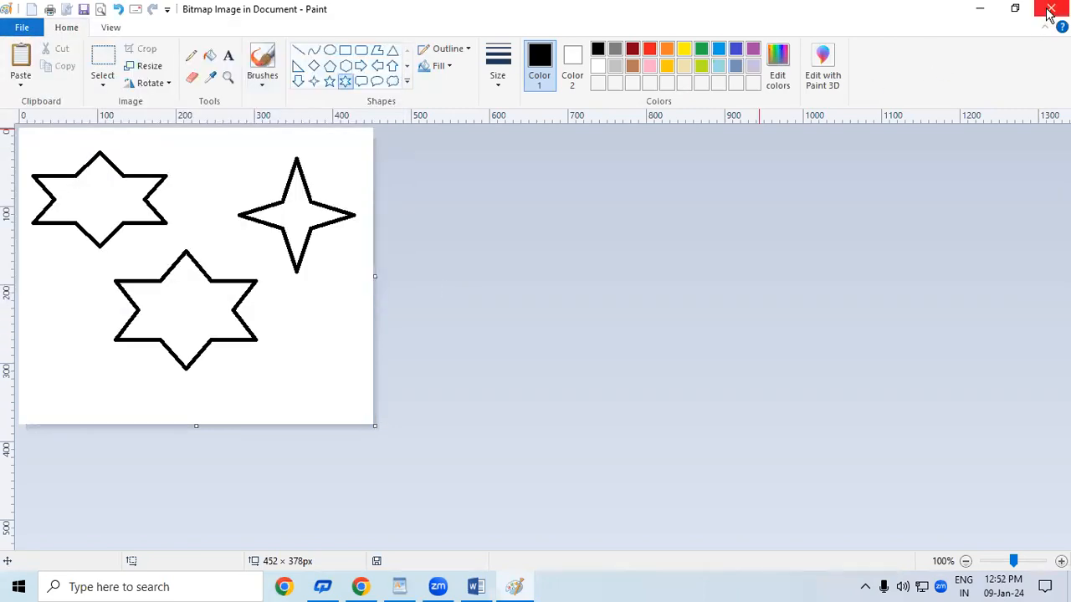
click(1050, 12)
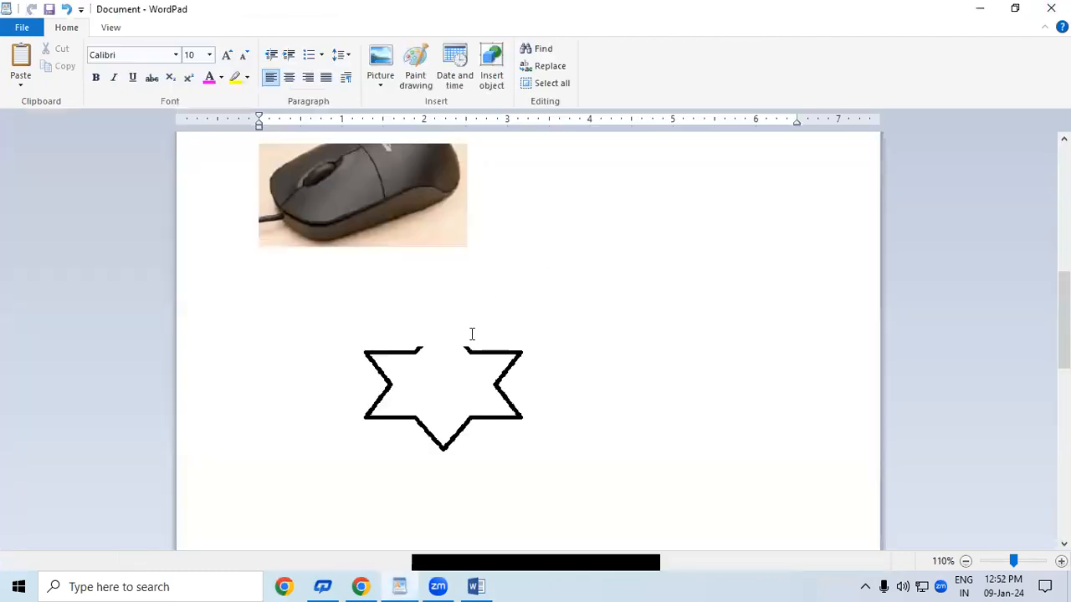
click(471, 337)
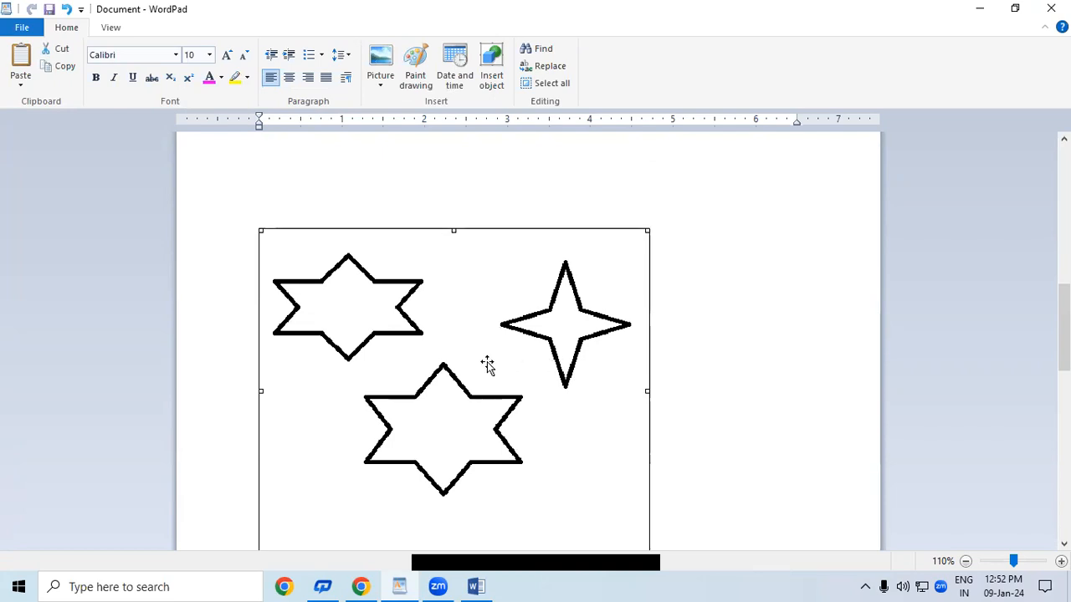
scroll(488, 363, down, 2)
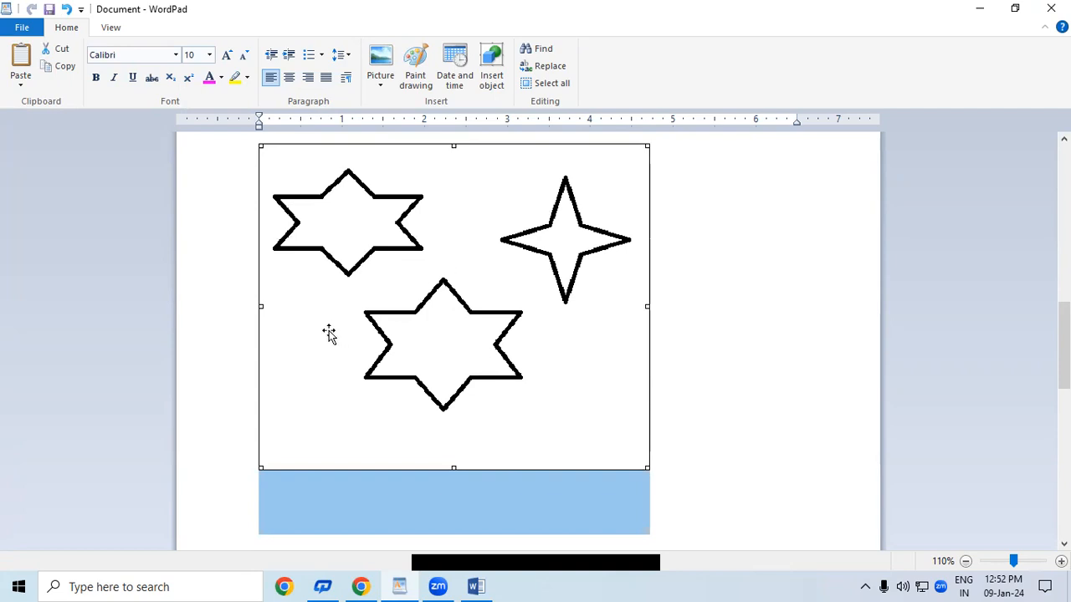
Step: Reopen the embedded drawing in Paint, fill the four-point star and the lower six-point star with yellow, and return to the document
double_click(451, 337)
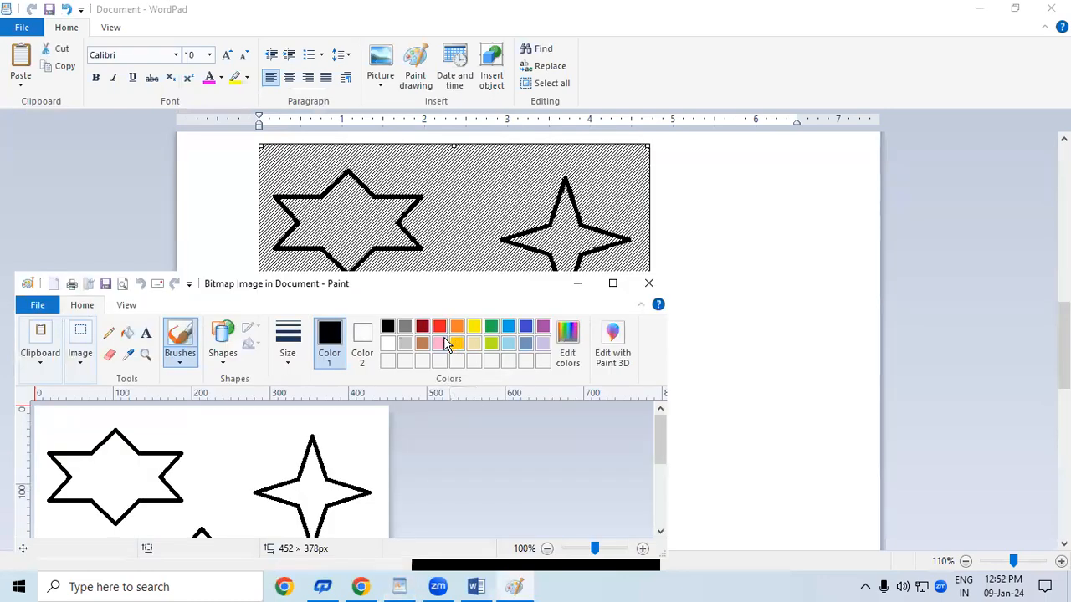
click(613, 284)
click(209, 55)
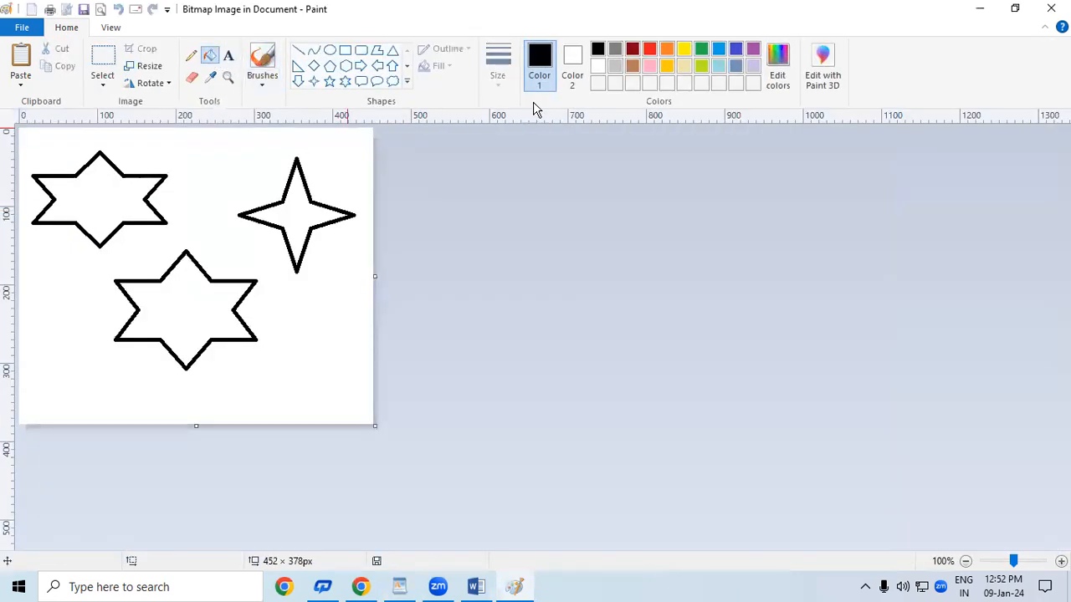
click(683, 48)
click(314, 211)
click(208, 305)
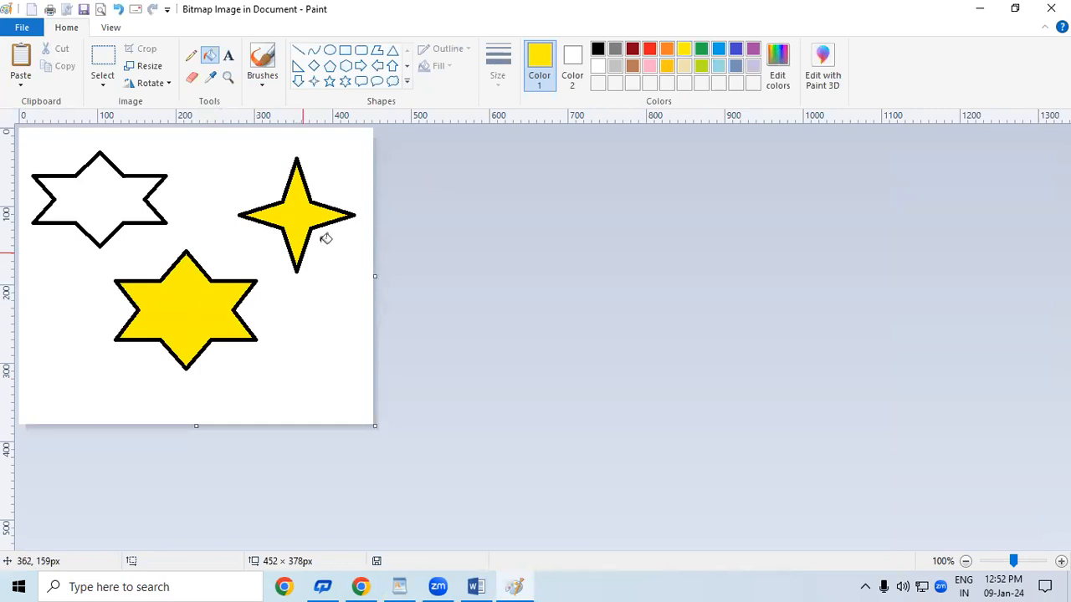
click(1052, 15)
click(651, 325)
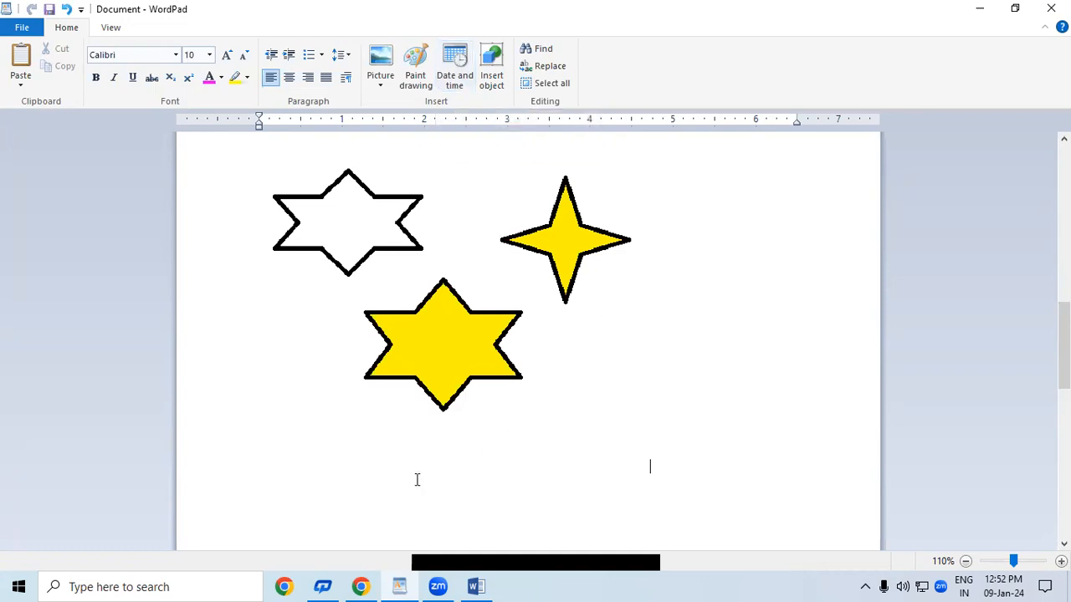
Step: Add a long run of blank lines after the embedded star drawing
click(330, 460)
click(709, 448)
key(Return)
key(Return)
key(Return)
key(Return)
key(Return)
key(Return)
key(Return)
key(Return)
key(Return)
key(Return)
key(Return)
key(Return)
key(Return)
key(Return)
key(Return)
key(Return)
key(Return)
key(Return)
key(Return)
key(Return)
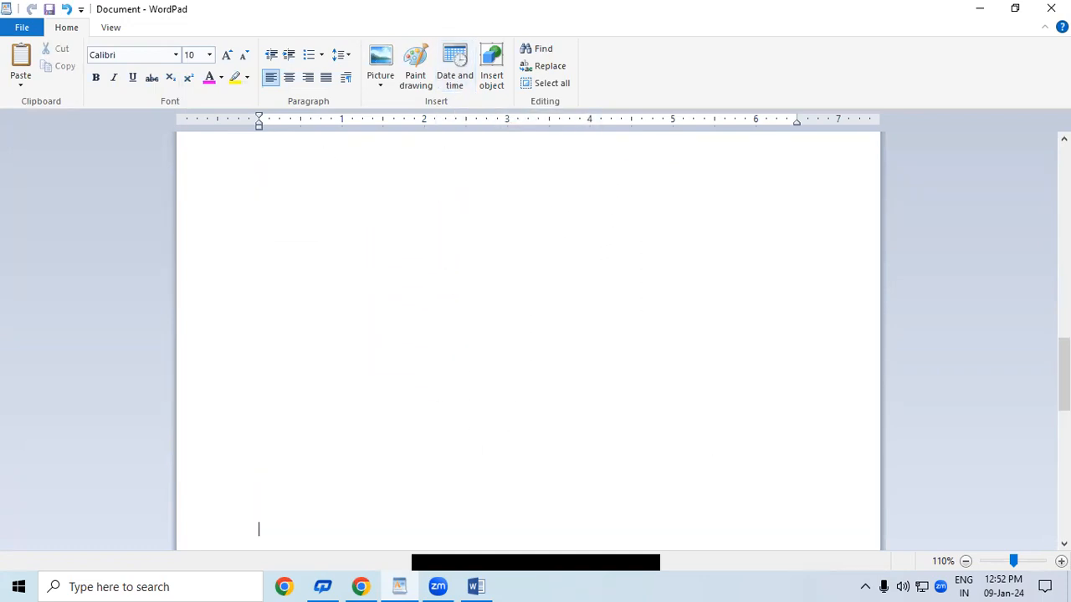
key(ctrl+z)
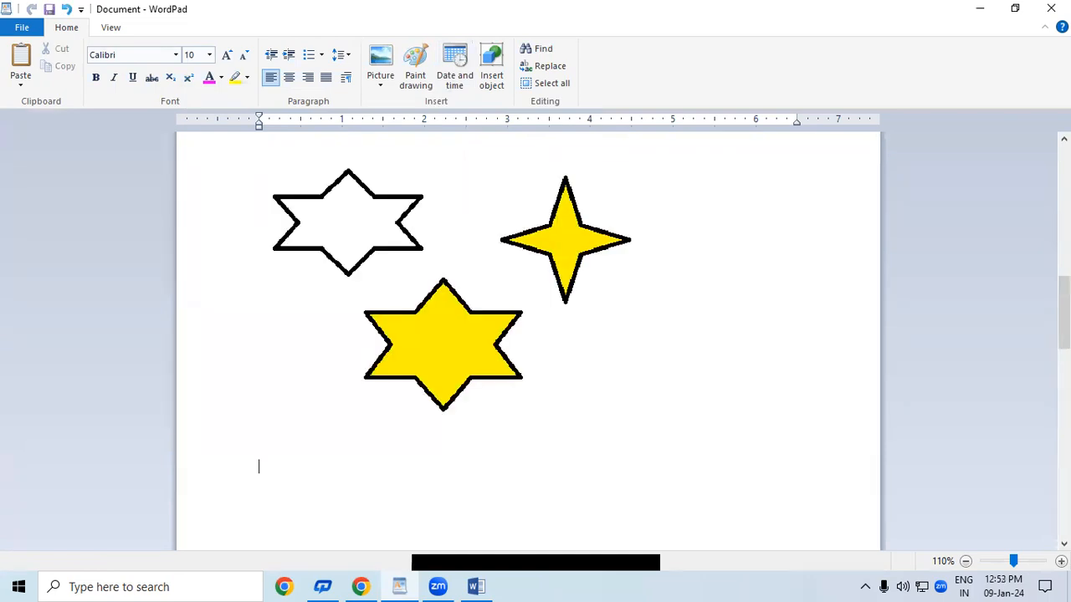
Step: Insert the current date in the blank area below the drawing, using the format "Tuesday, 9 January, 2024"
scroll(527, 334, up, 1)
drag(1063, 303, 1045, 366)
click(306, 225)
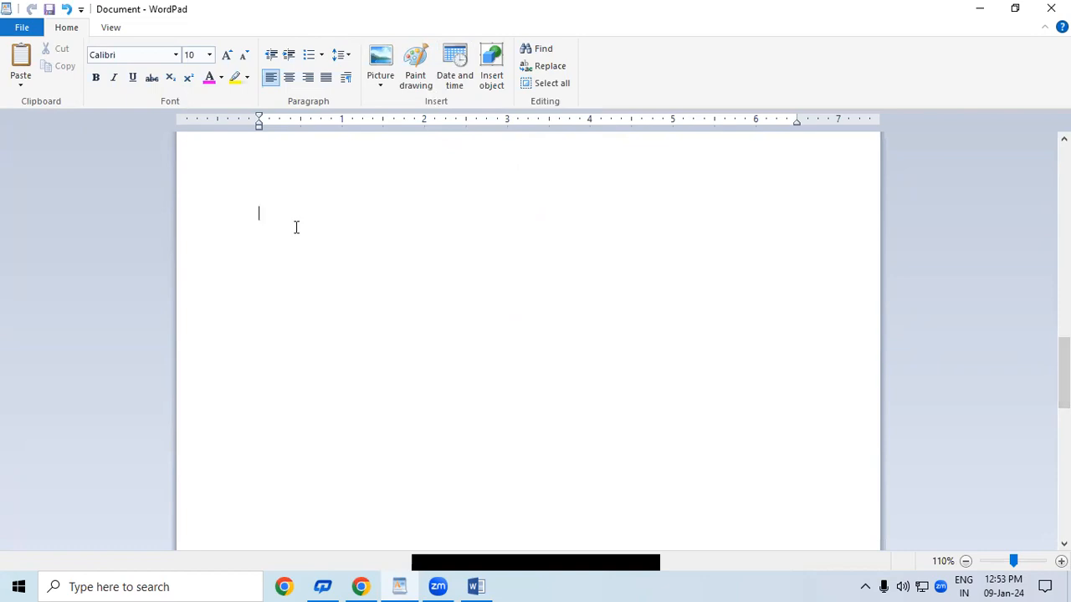
click(454, 75)
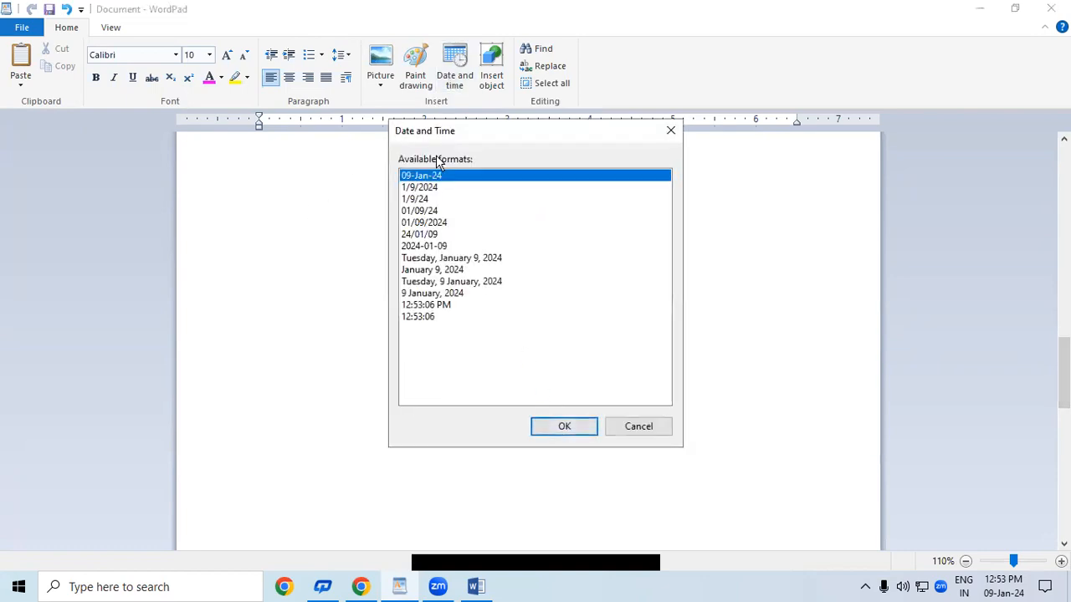
click(618, 200)
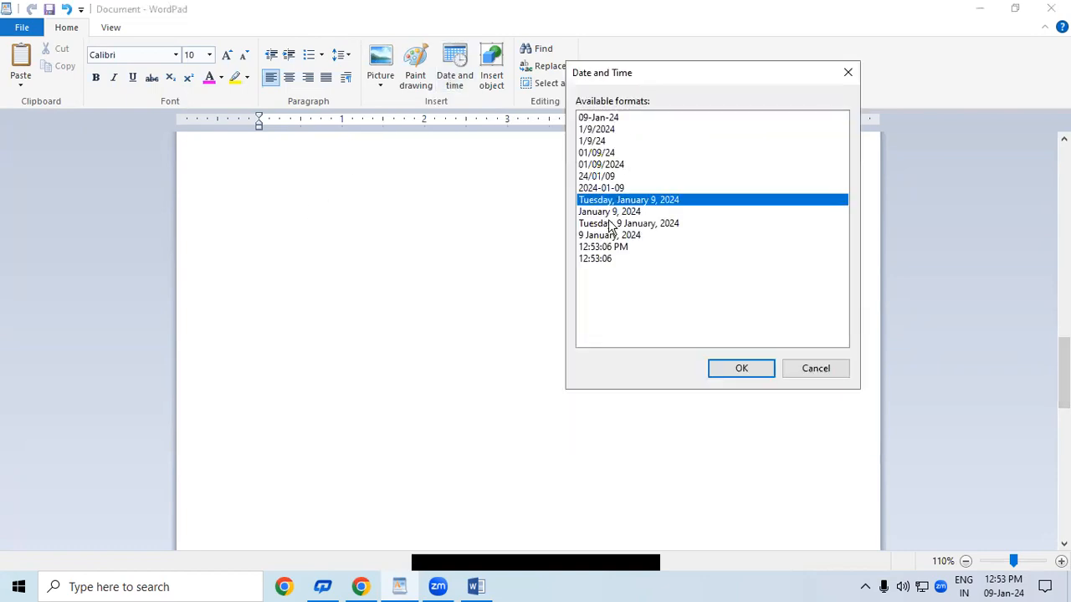
click(610, 223)
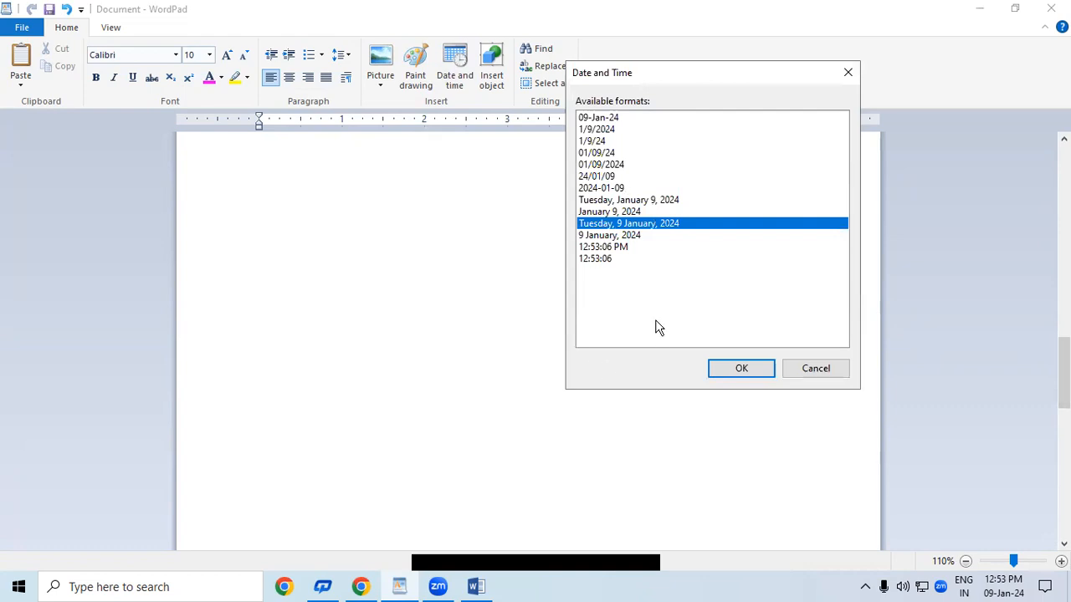
click(739, 371)
mouse_move(261, 217)
mouse_down()
mouse_move(410, 227)
mouse_move(268, 215)
mouse_up()
Step: Insert the current time a few lines below the date, using the format "12:53:20 PM"
click(419, 270)
click(451, 265)
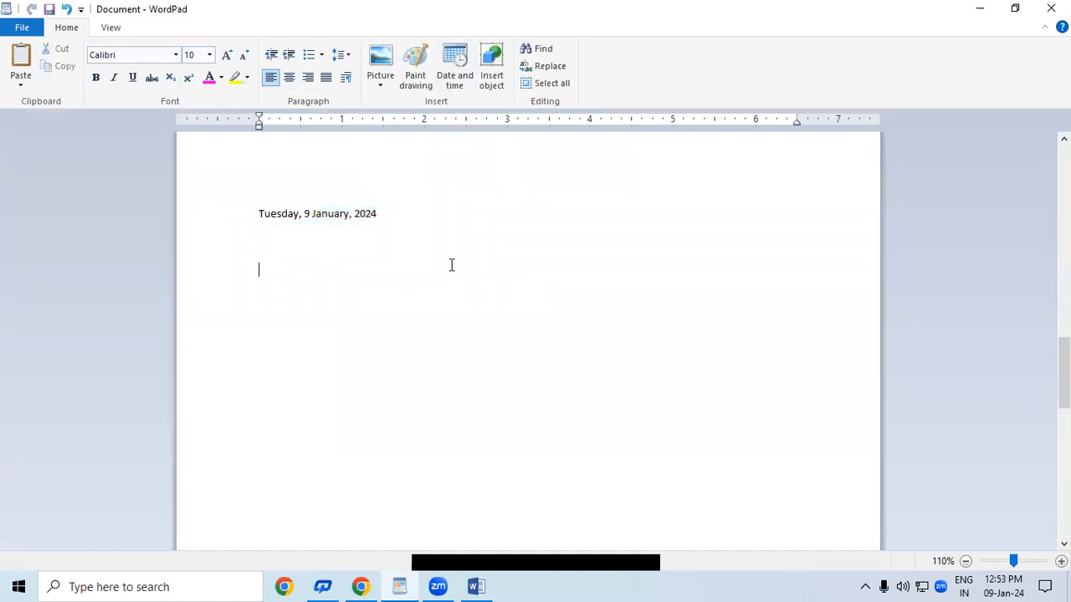
click(454, 65)
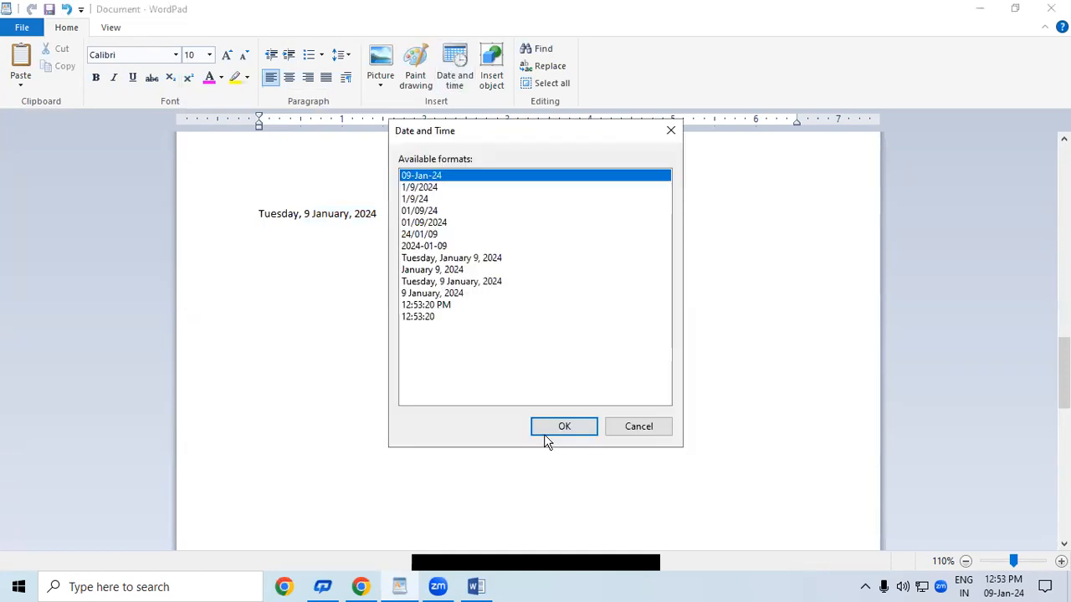
click(425, 307)
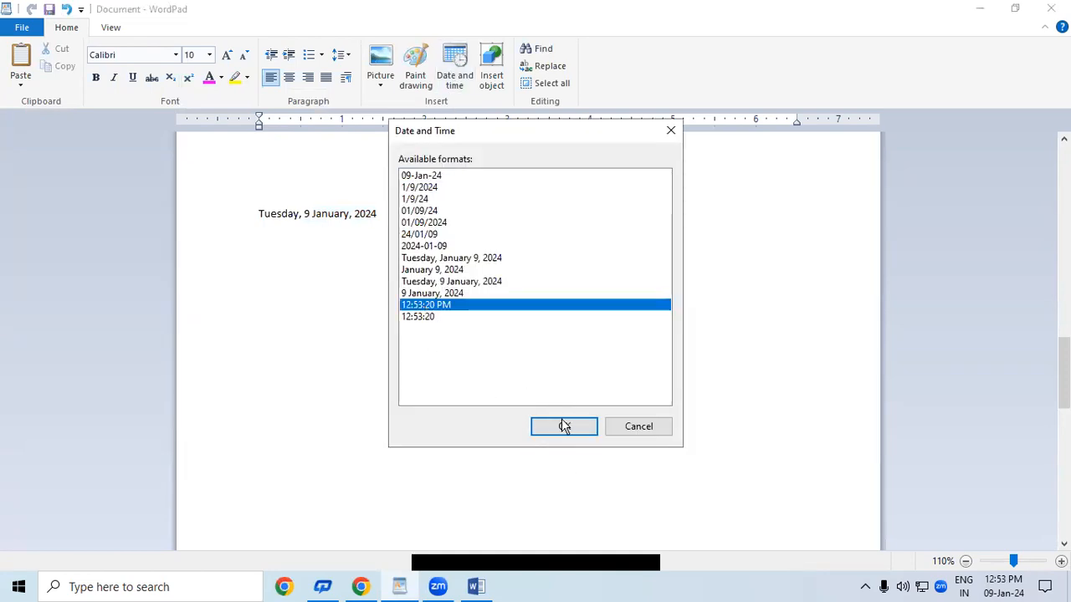
click(561, 425)
drag(320, 278, 250, 216)
click(487, 359)
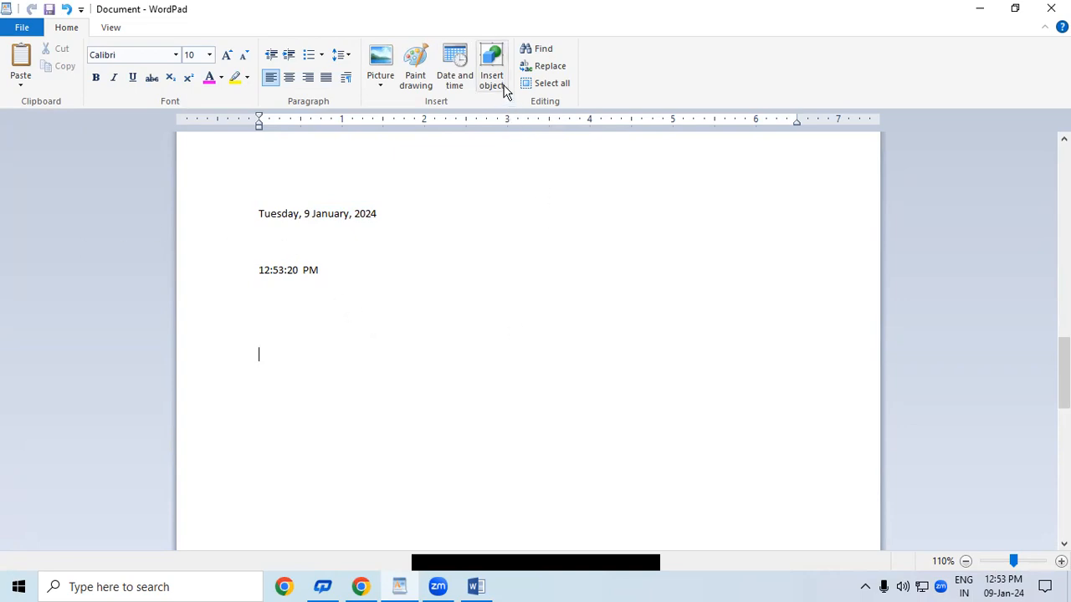
Step: Insert the date again on the line below the time, using the format "01/09/24"
click(277, 298)
click(455, 69)
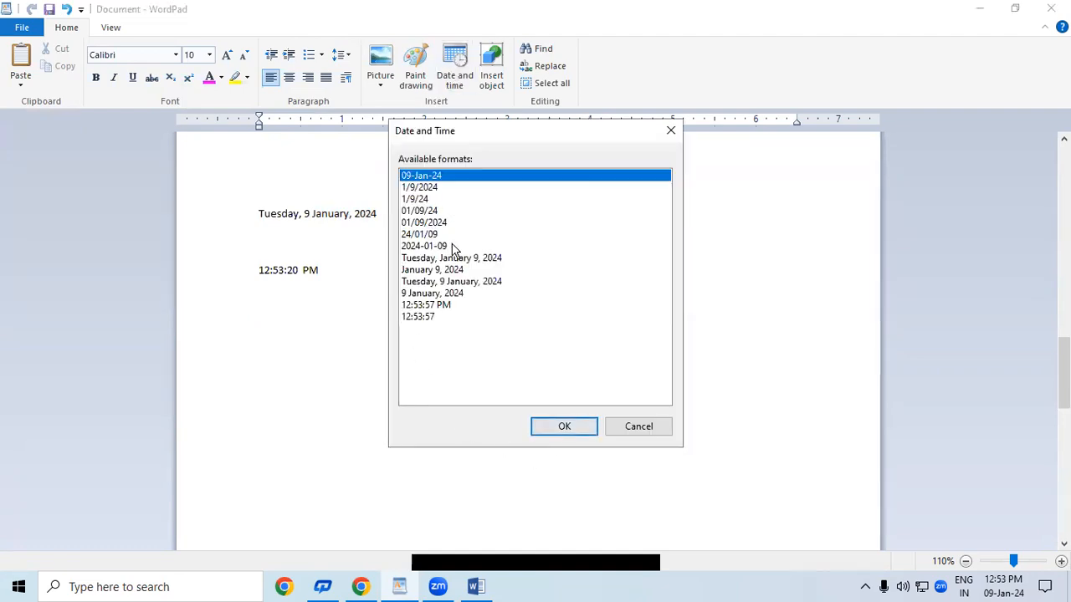
click(436, 210)
click(565, 427)
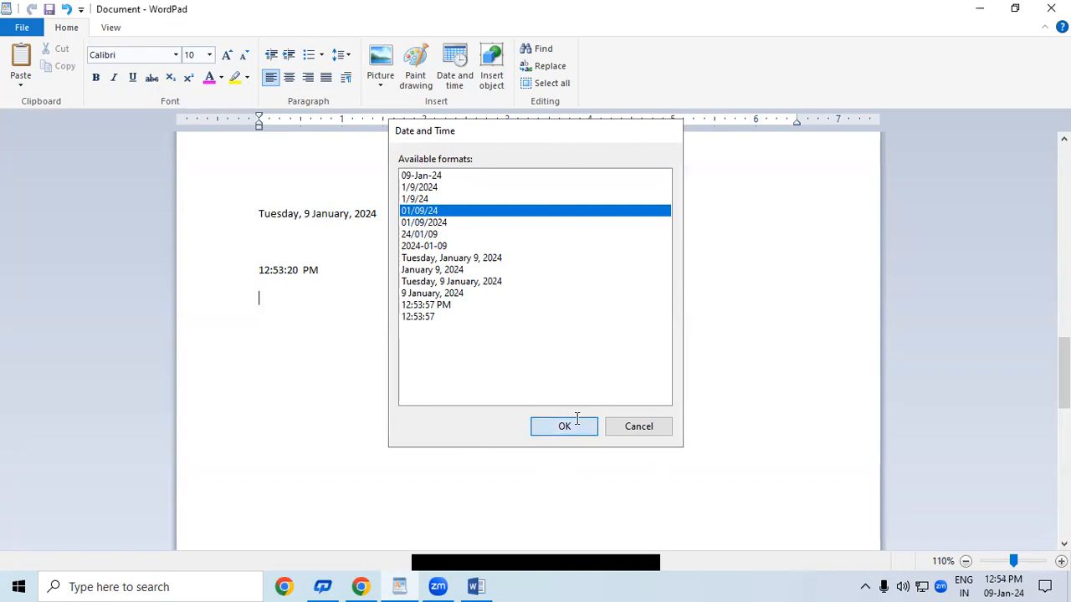
Step: Enter the date 01/01/2024 manually on the line below the inserted 01/09/24 date and select it
drag(265, 298, 313, 297)
click(279, 299)
click(261, 328)
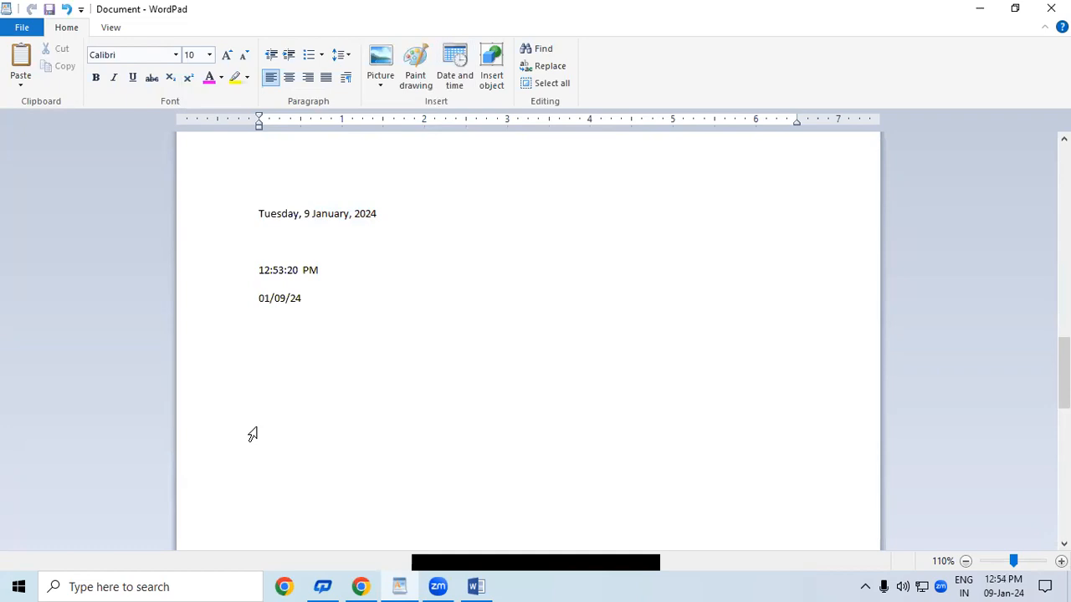
text(0)
key(BackSpace)
key(BackSpace)
key(BackSpace)
key(BackSpace)
key(BackSpace)
key(BackSpace)
text(20)
key(Return)
drag(314, 327, 240, 333)
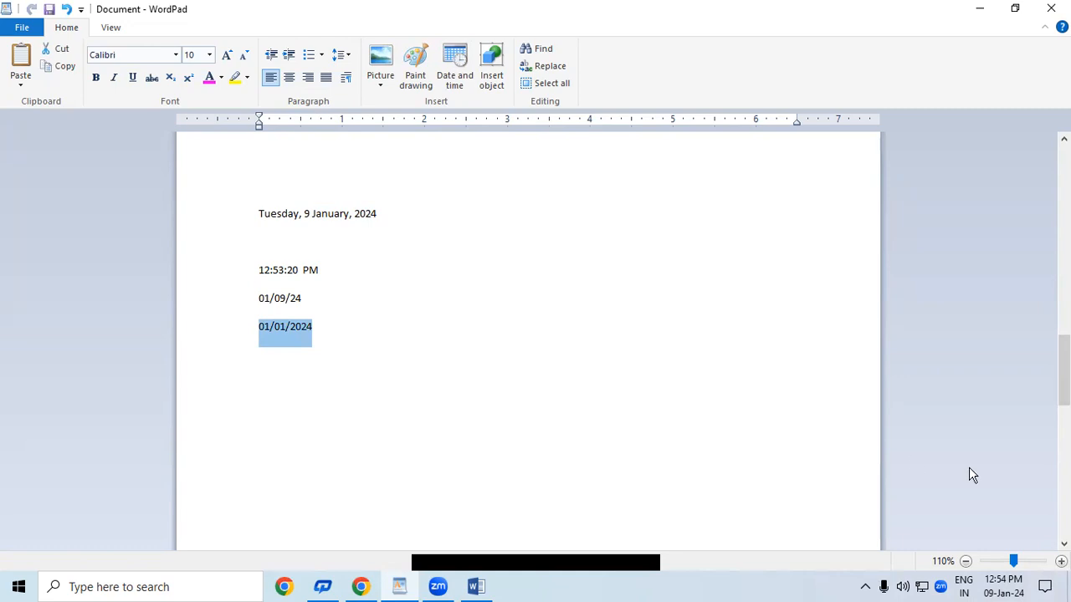
Step: View the manual date and time change options in the Windows Date & time settings and return to the WordPad document
right_click(1009, 589)
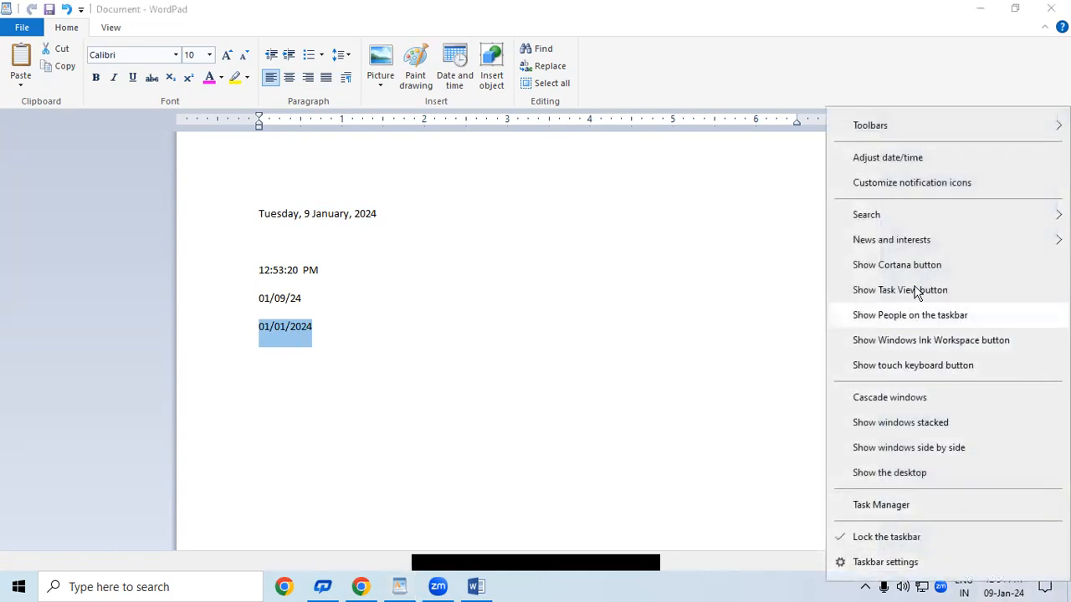
click(892, 159)
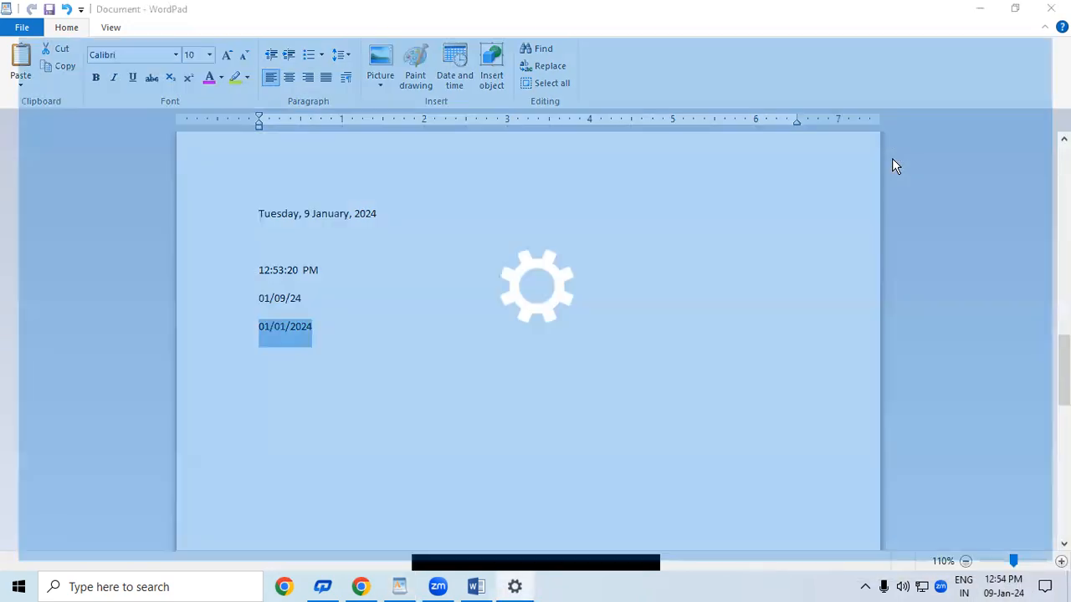
click(319, 295)
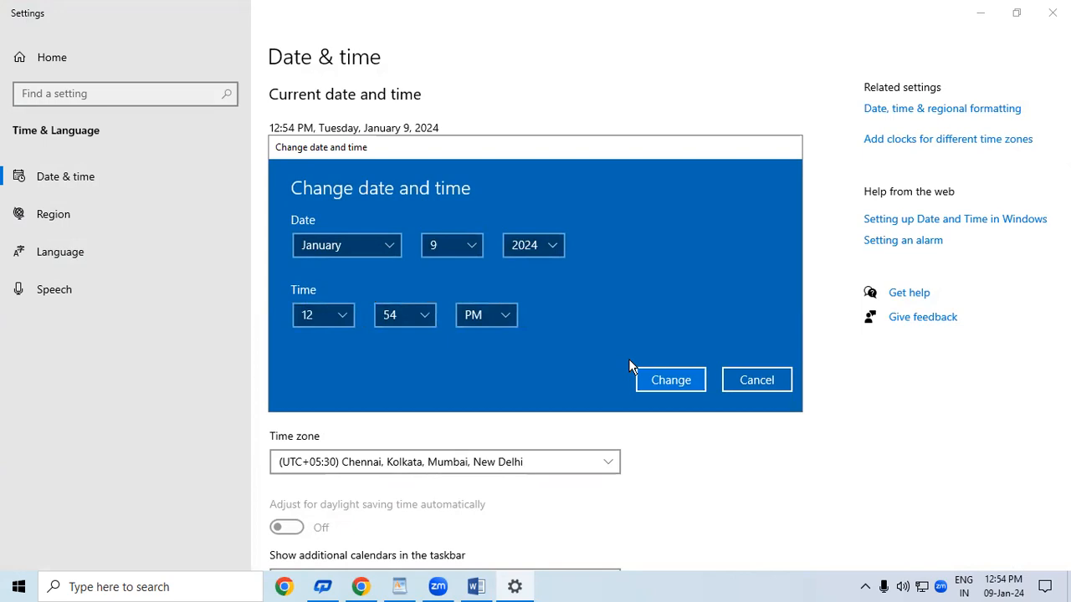
click(652, 379)
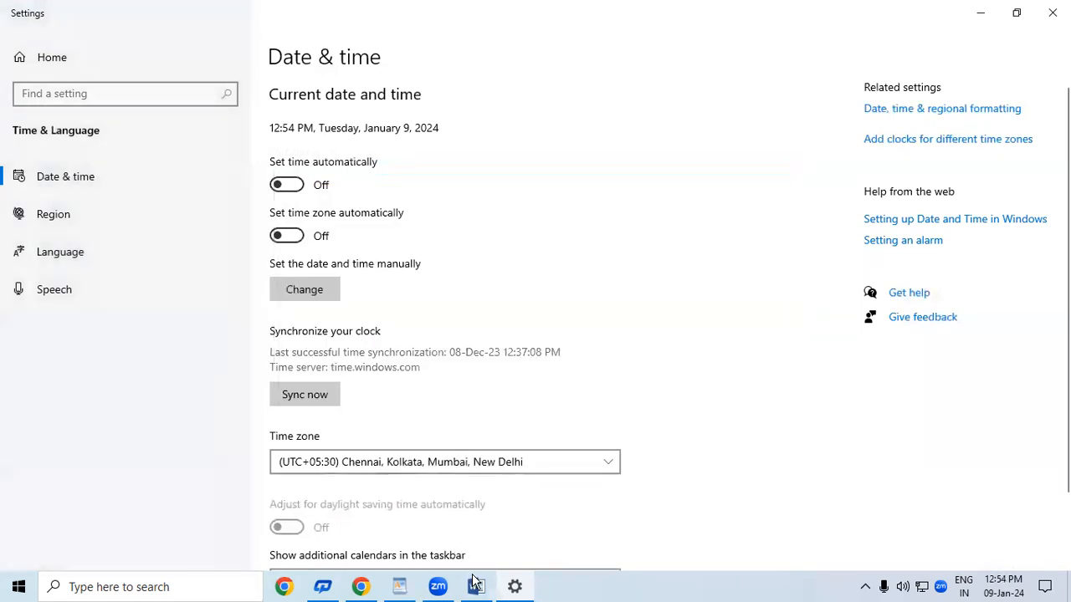
click(400, 586)
Step: Insert the current date two lines below 01/01/2024, using the format "Tuesday, 9 January, 2024"
click(410, 441)
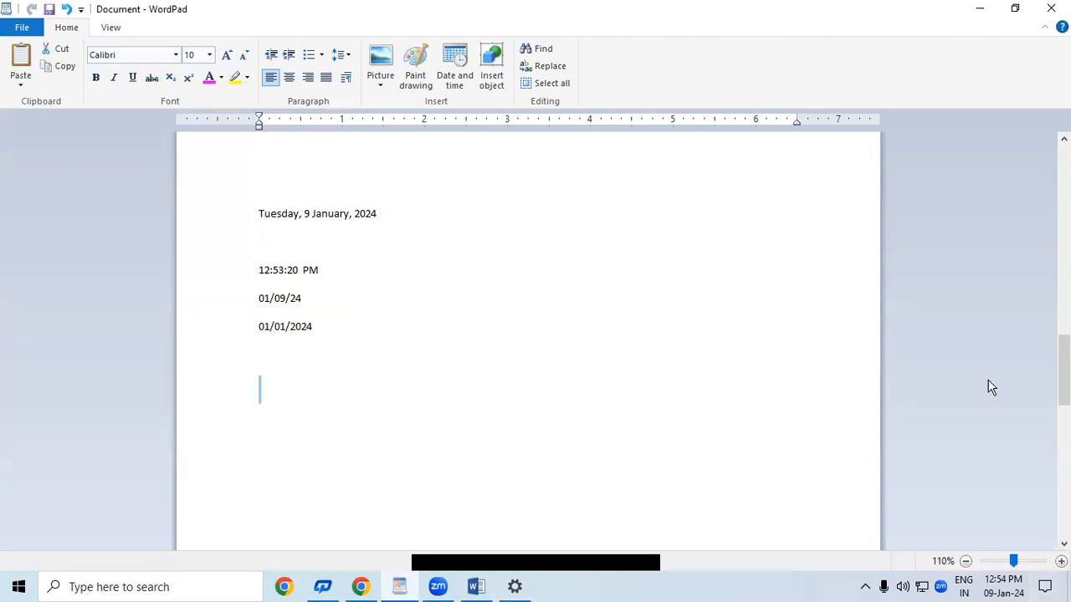
click(455, 73)
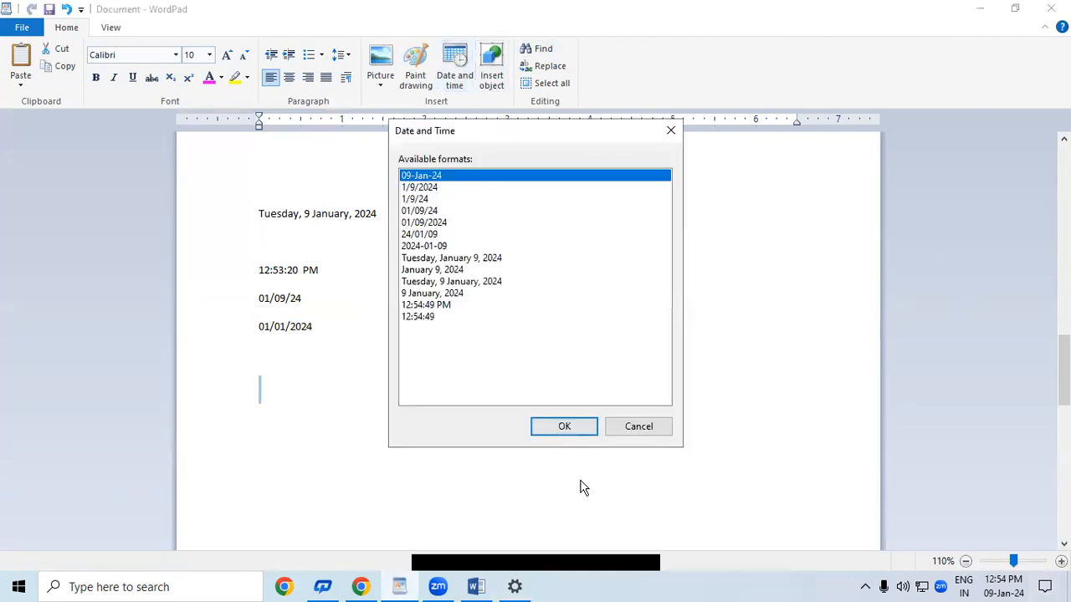
click(442, 281)
click(548, 426)
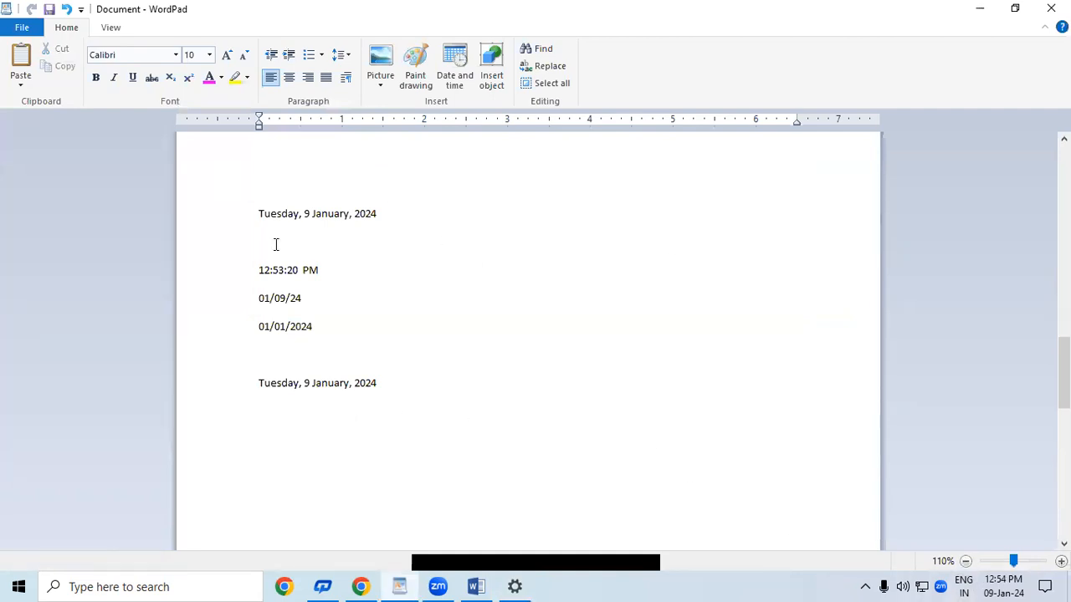
Step: Add a run of blank lines below the last inserted date
drag(260, 211, 377, 400)
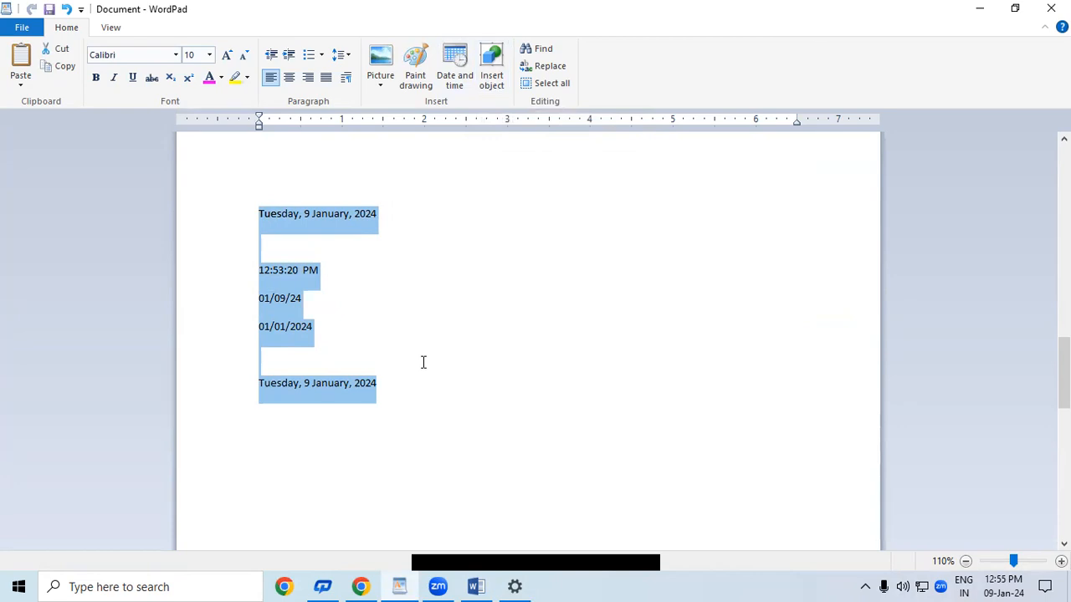
key(Right)
key(Return)
key(Return)
key(Return)
key(Return)
key(Return)
key(Return)
key(Return)
key(Return)
key(Return)
key(Return)
key(Up)
key(Up)
key(Up)
key(Up)
key(Up)
key(Up)
key(Up)
key(Up)
key(Up)
key(Up)
key(Up)
key(Up)
key(Up)
key(Up)
key(Up)
key(Up)
key(Up)
key(Up)
key(Up)
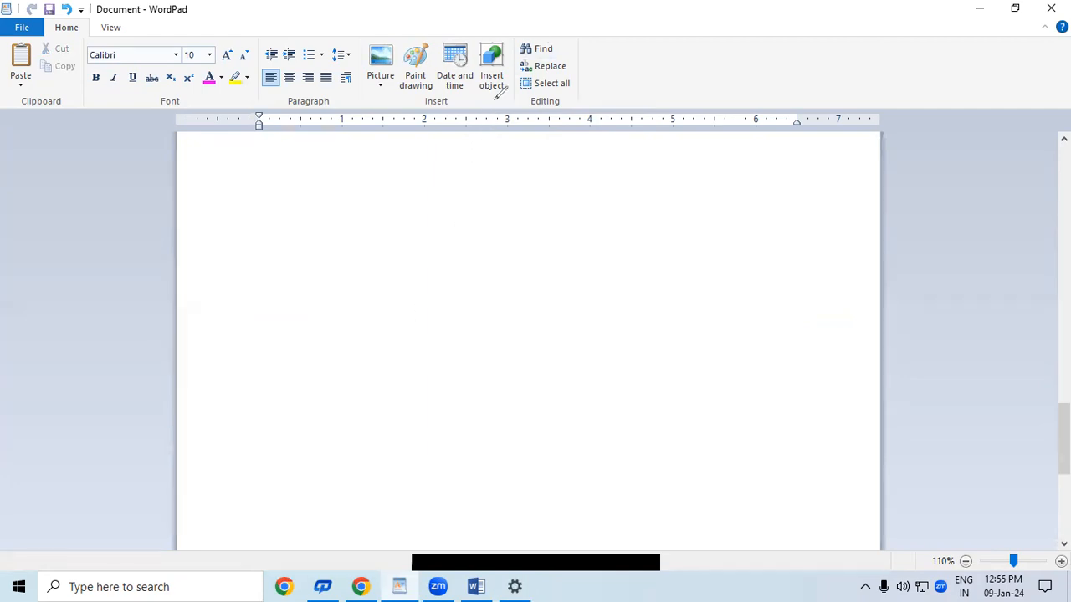
mouse_move(523, 79)
mouse_down()
mouse_move(470, 34)
mouse_move(475, 92)
mouse_move(517, 89)
mouse_up()
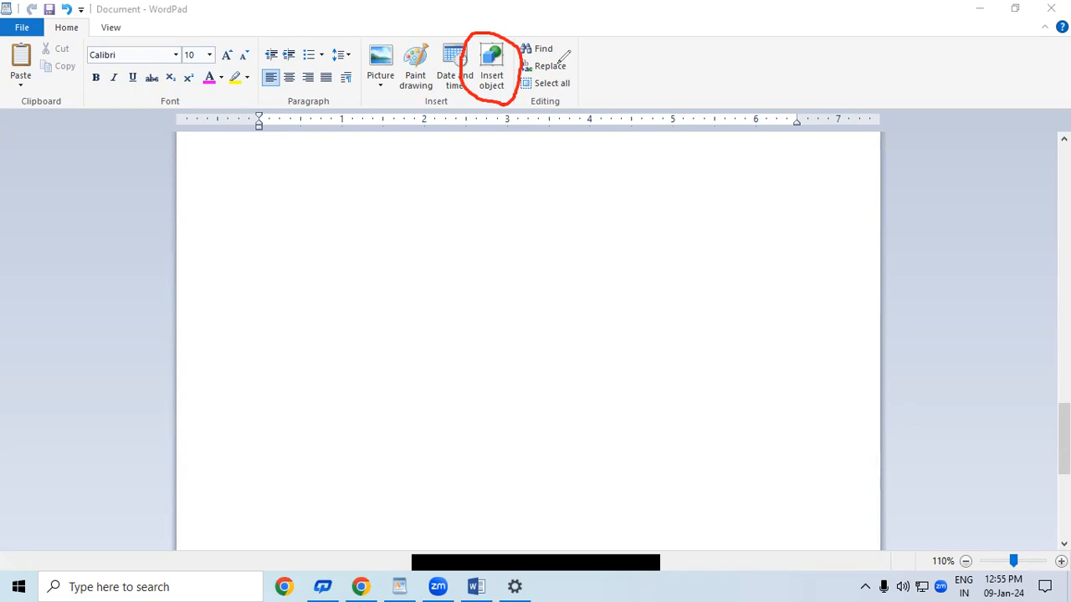
drag(466, 106, 528, 107)
Step: Embed a freehand black brush scribble as a Paint drawing in the blank area and delete it from the document
click(424, 84)
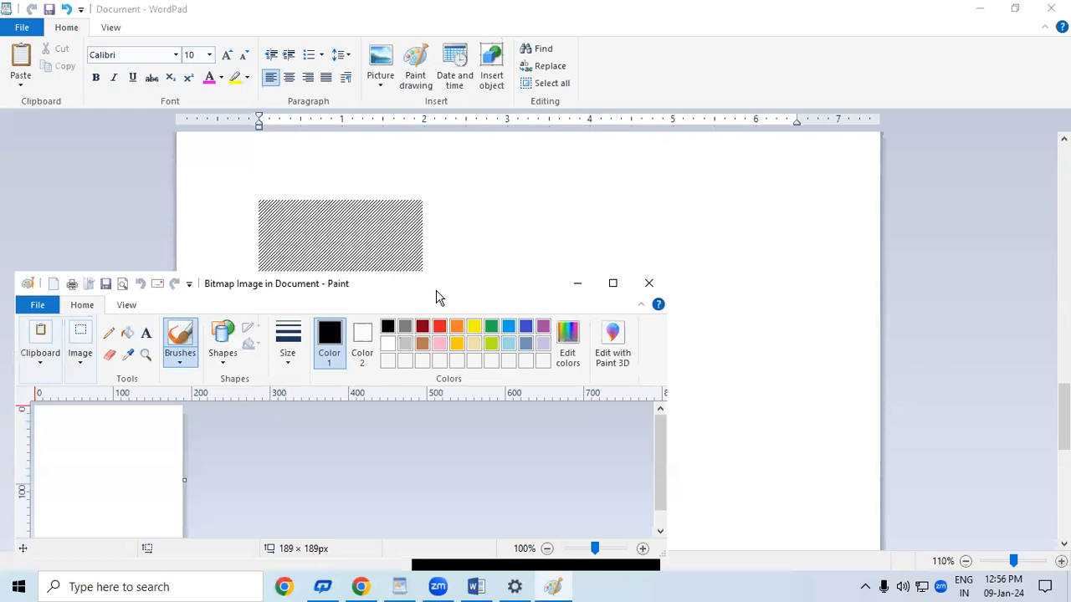
double_click(436, 292)
mouse_move(125, 194)
mouse_down()
mouse_move(34, 232)
mouse_move(426, 182)
mouse_up()
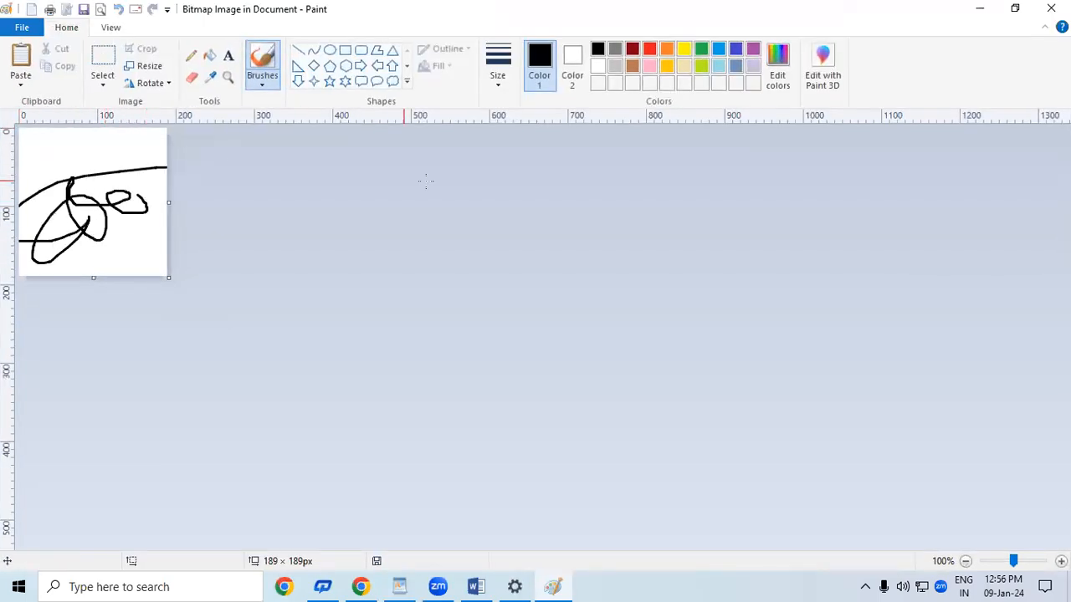
click(1051, 8)
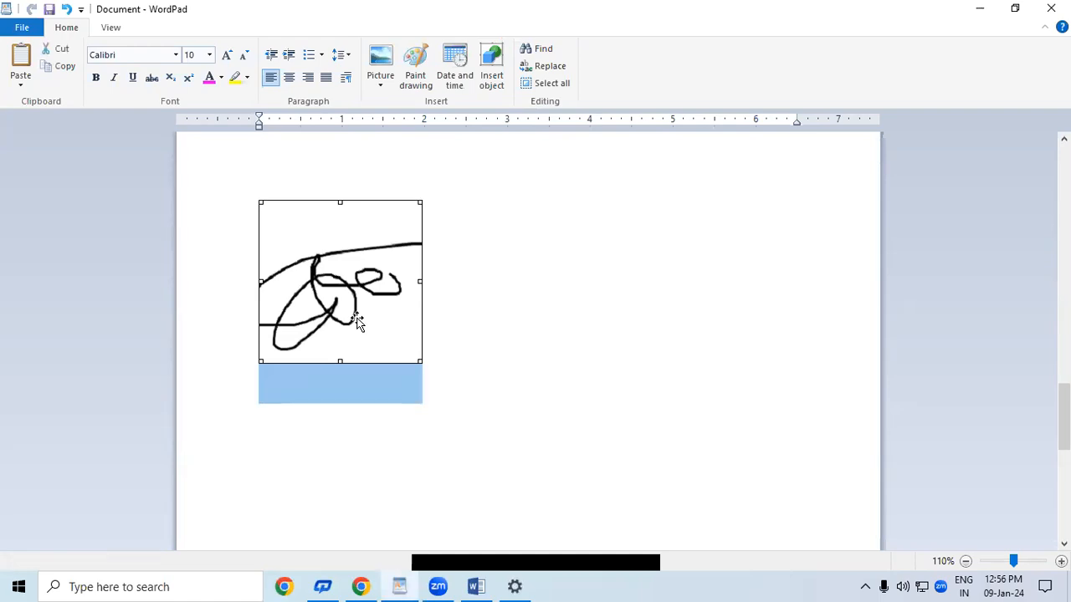
key(Delete)
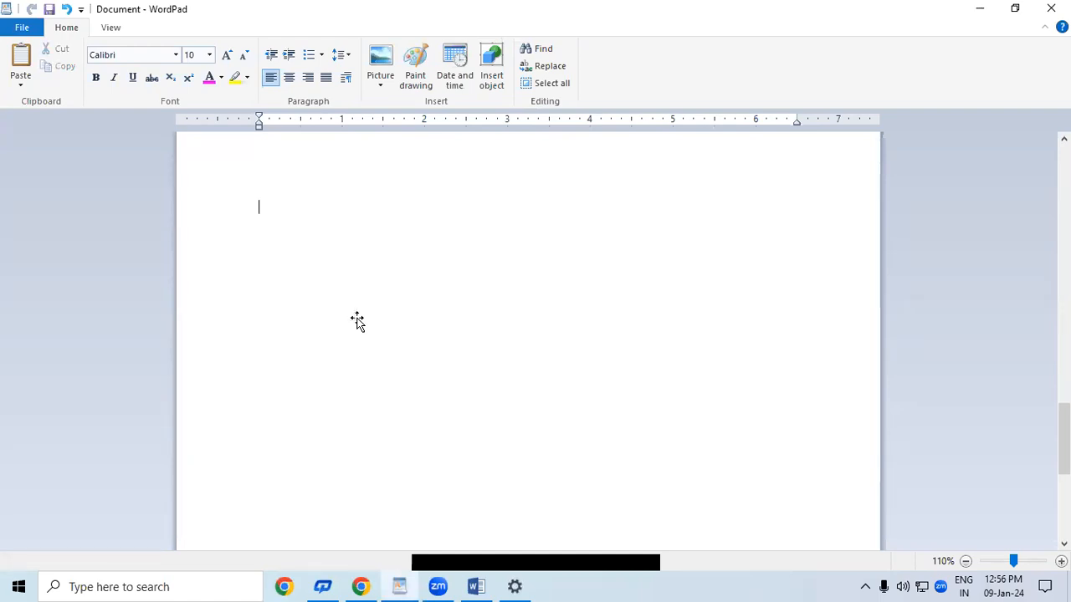
Step: Insert a new Microsoft Excel Worksheet object in the blank area and maximize its Excel window
click(287, 243)
click(492, 74)
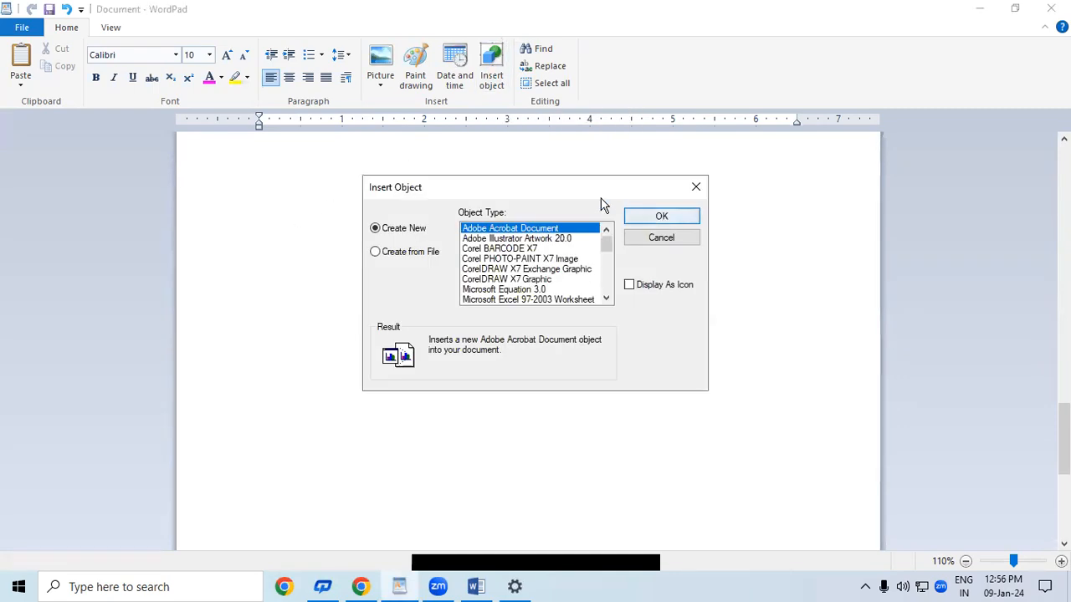
drag(566, 183, 553, 109)
click(584, 212)
click(585, 212)
click(585, 212)
click(584, 212)
click(585, 212)
click(585, 211)
click(585, 212)
click(520, 172)
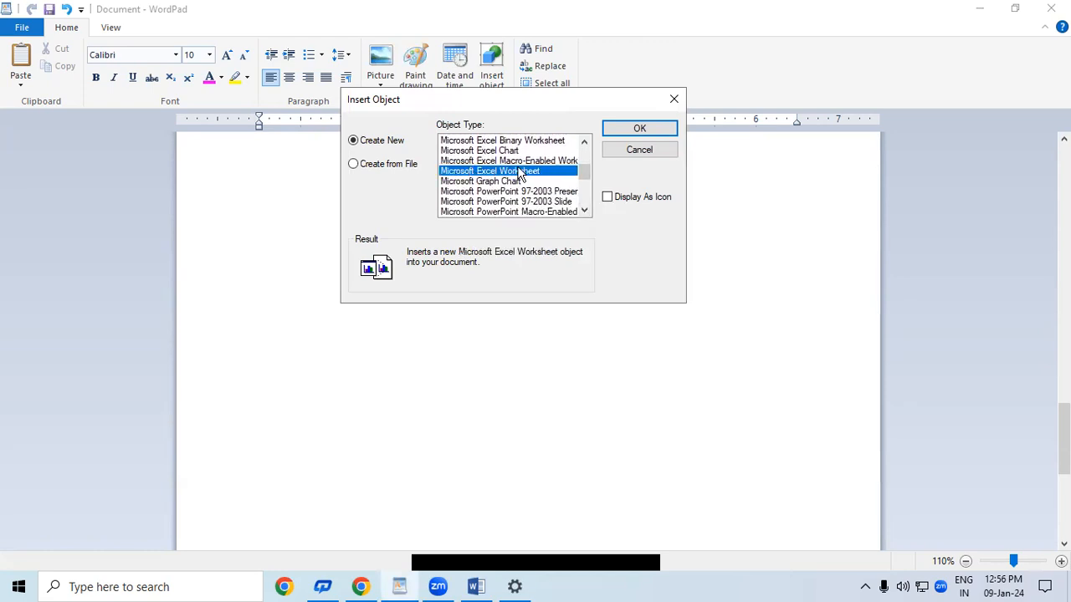
click(639, 129)
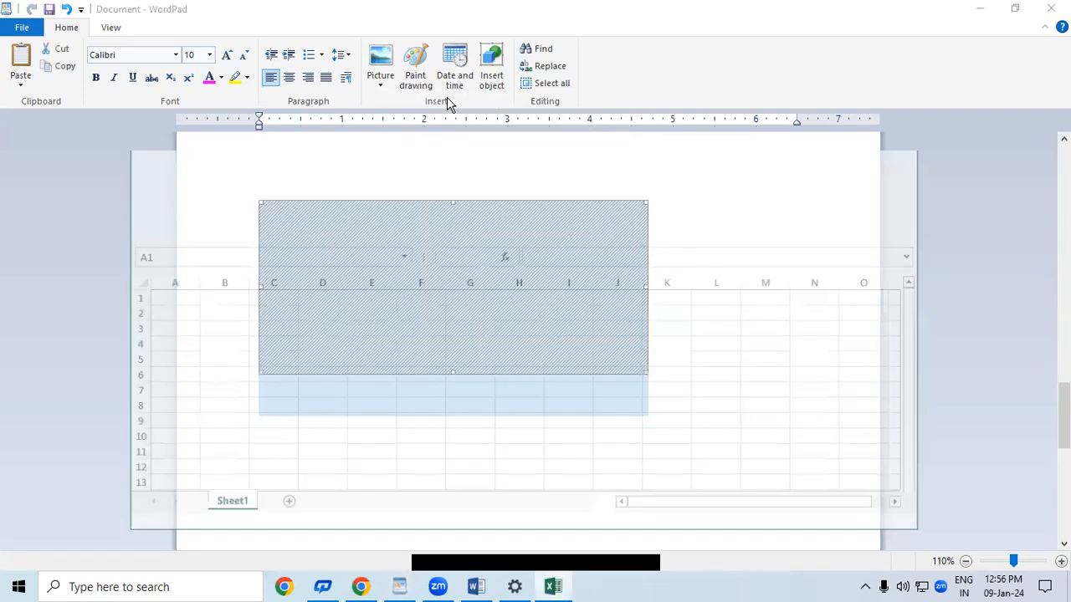
double_click(491, 133)
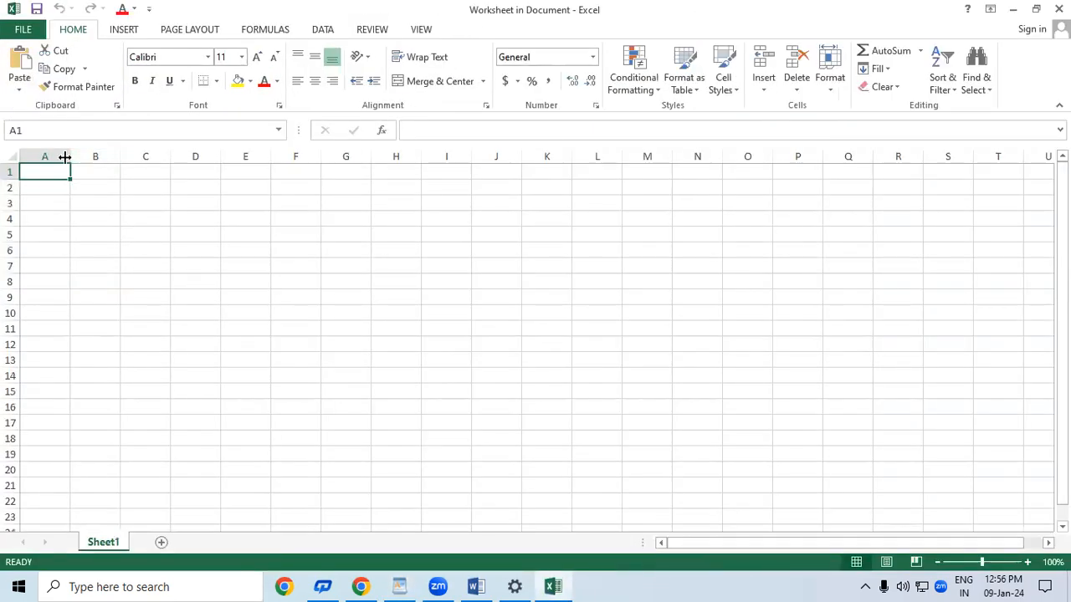
Step: Fill cells A1 to D1 of the embedded worksheet with "yjh", "yjhn", "hm" and "fhyjm"
text(yjh)
click(81, 175)
text(yjhn)
click(145, 171)
text(hm)
click(179, 173)
text(fhyjm)
Step: Fill cells A2 to D2 of the worksheet with "hfm", "hm", "fhm" and "hm"
click(134, 185)
text(fhm)
click(92, 188)
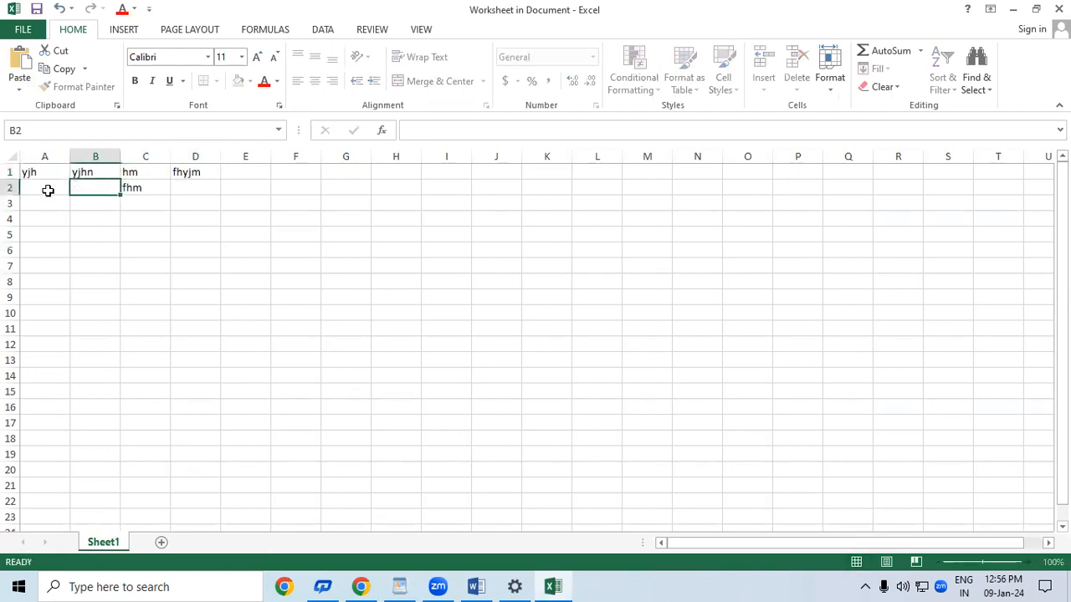
text(hm)
click(25, 188)
text(hfm)
click(159, 189)
click(182, 189)
text(h)
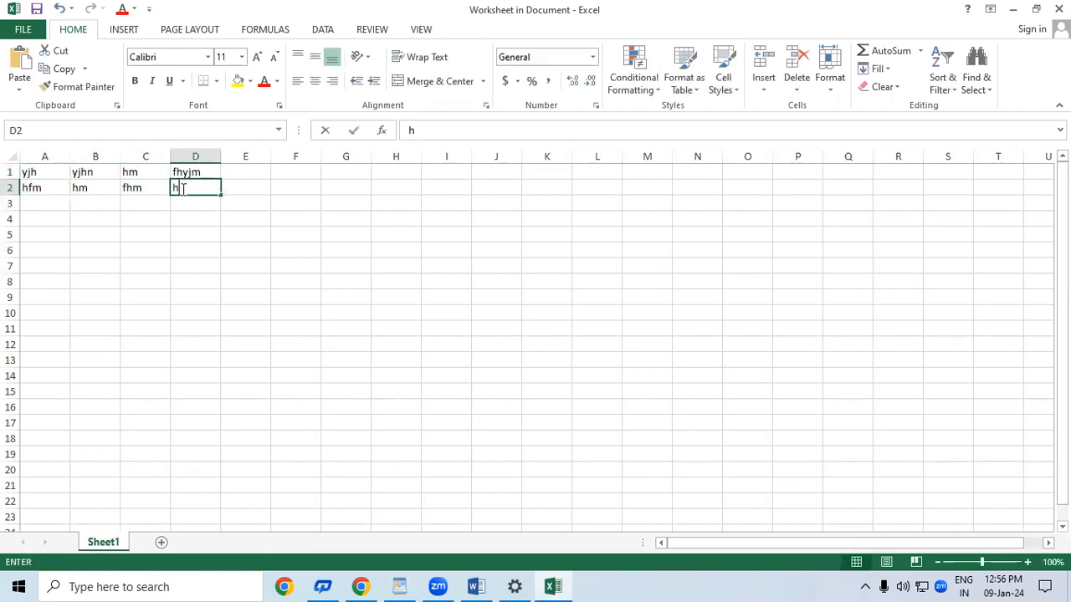
text(m)
Step: Fill cells A3 to D3 with "hm", "fhm", "hm" and "hm", and close Excel to return to the document
click(176, 204)
text(hm)
click(148, 202)
text(hm)
click(95, 202)
text(fhm)
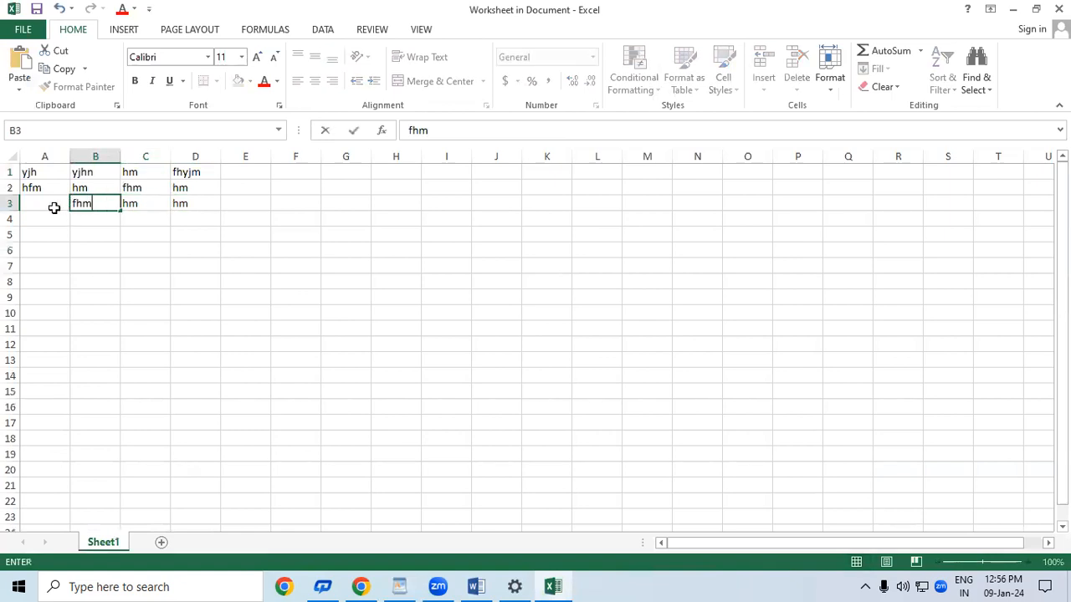
click(54, 208)
text(hm)
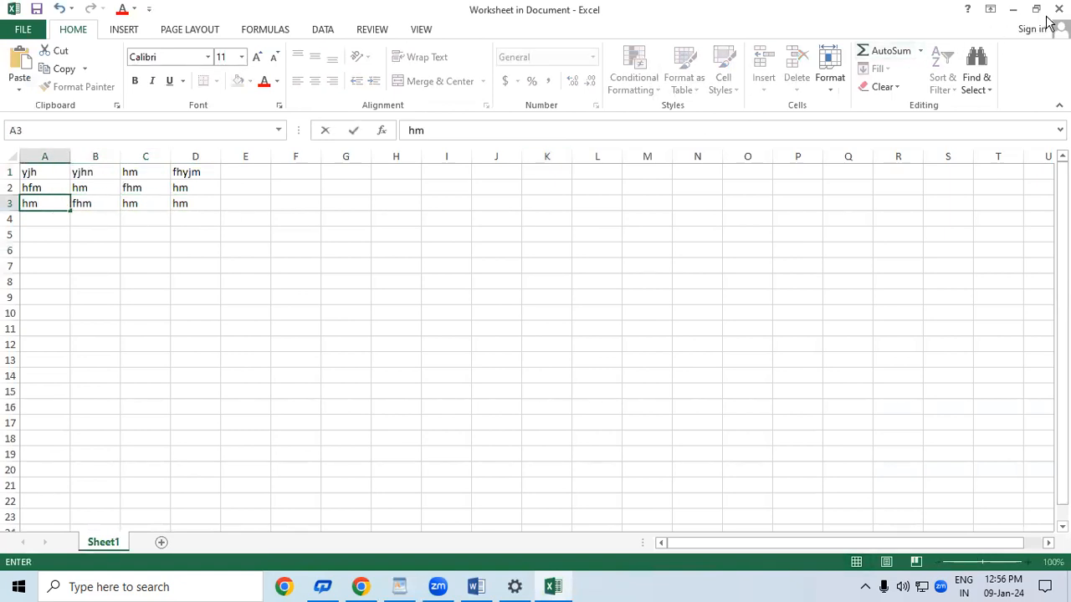
click(1058, 8)
click(574, 336)
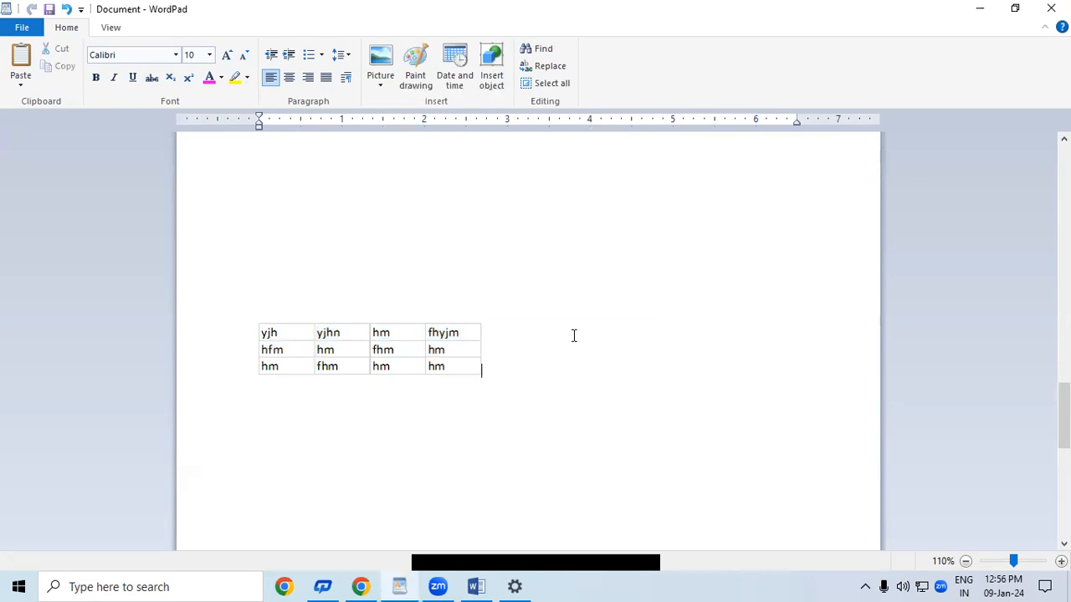
Step: Enlarge the embedded worksheet table proportionally to about 6 inches wide
drag(457, 342, 379, 240)
click(405, 323)
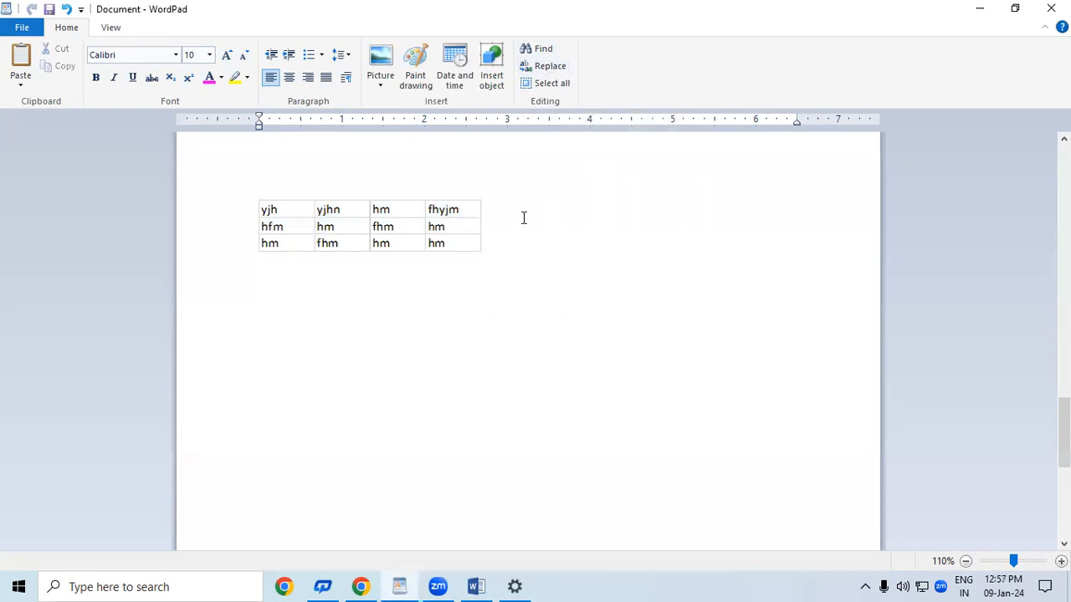
key(ctrl+a)
drag(475, 247, 633, 306)
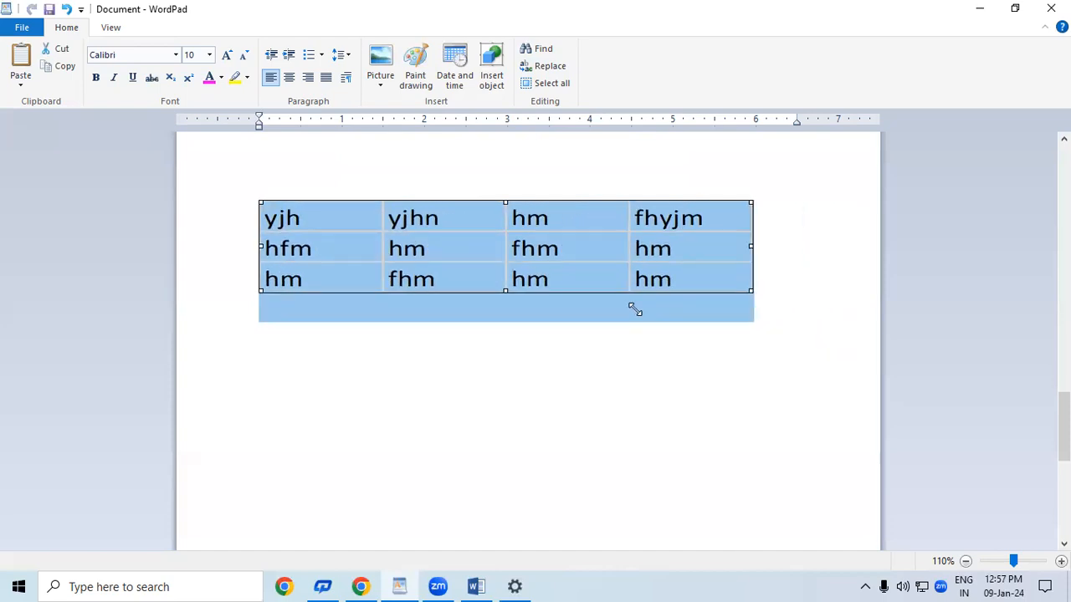
click(468, 364)
Step: Select the entire document, check the selection from the Computer heading onward, clear it and select everything again
key(ctrl+a)
click(280, 343)
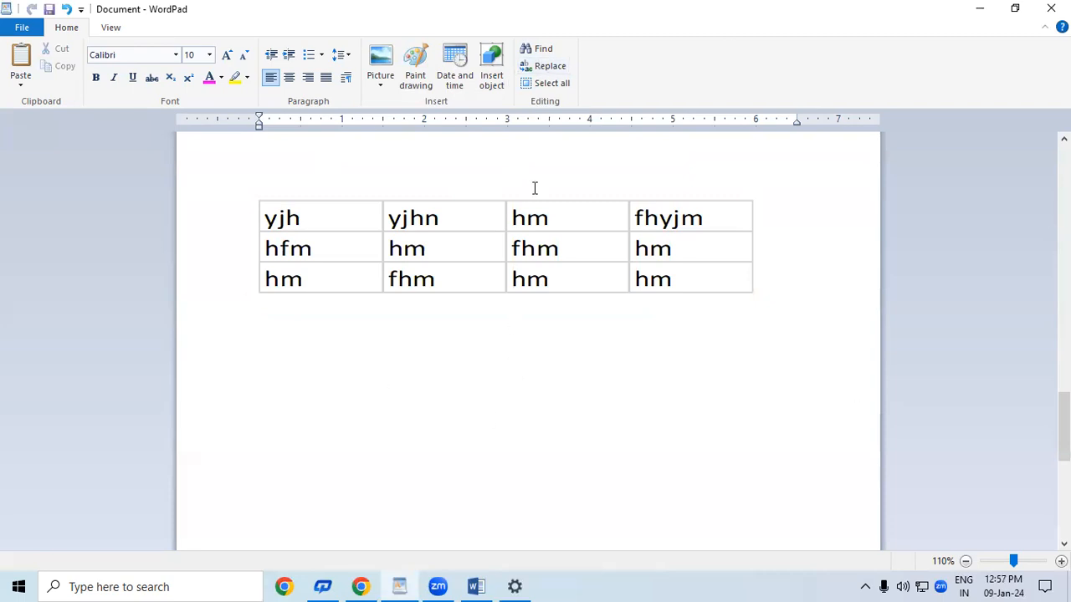
click(545, 84)
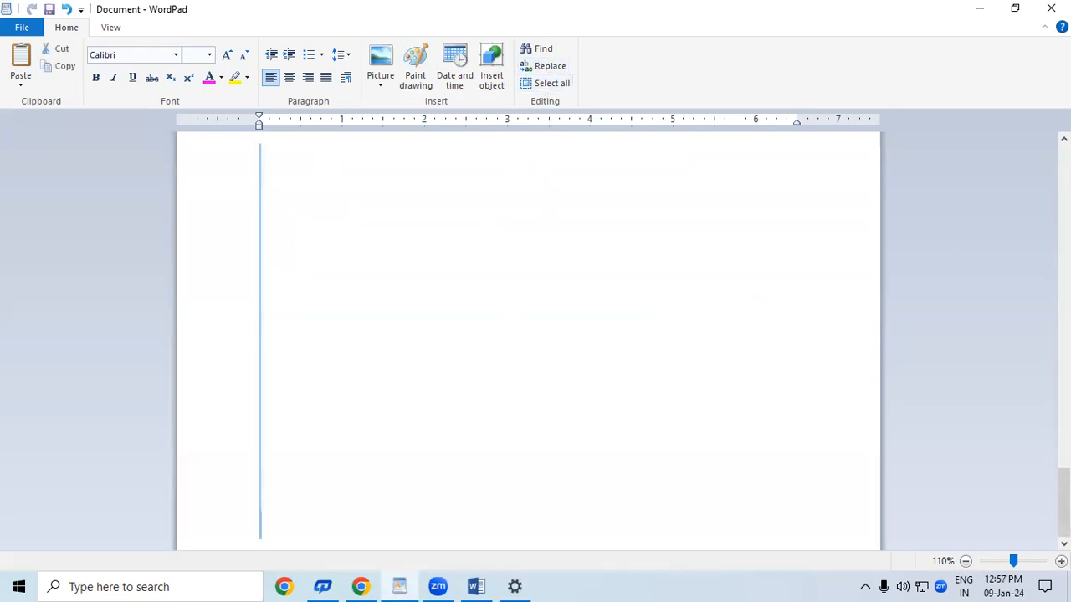
drag(1064, 487, 1021, 180)
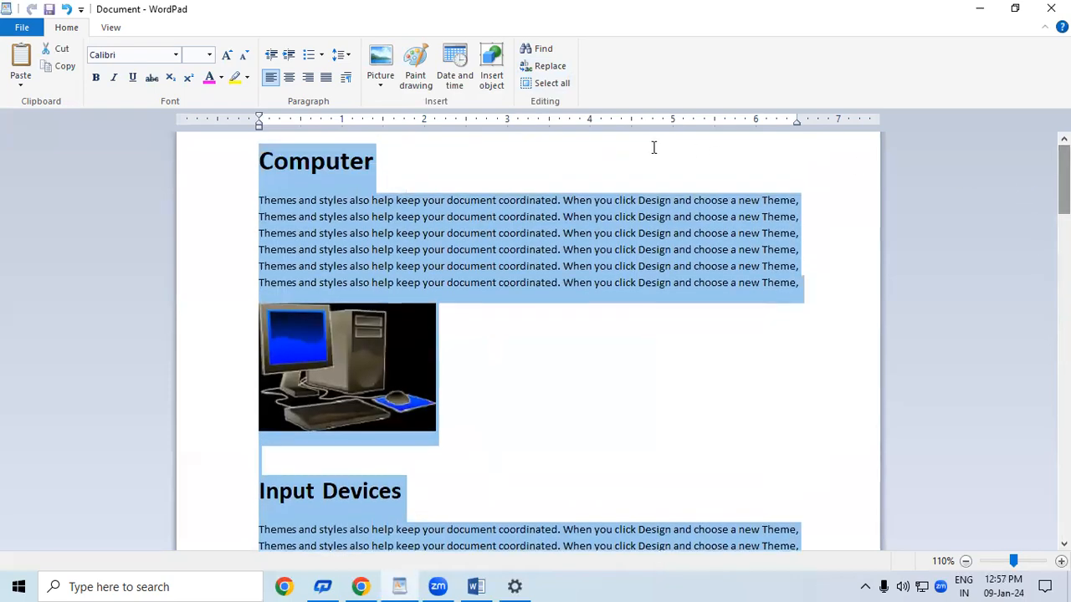
click(552, 327)
click(543, 86)
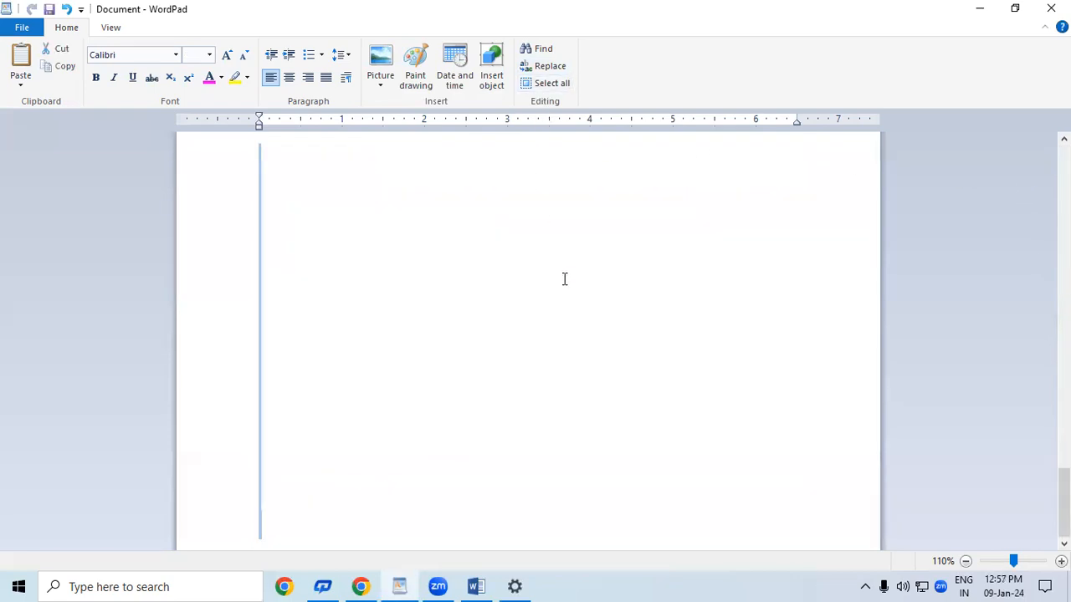